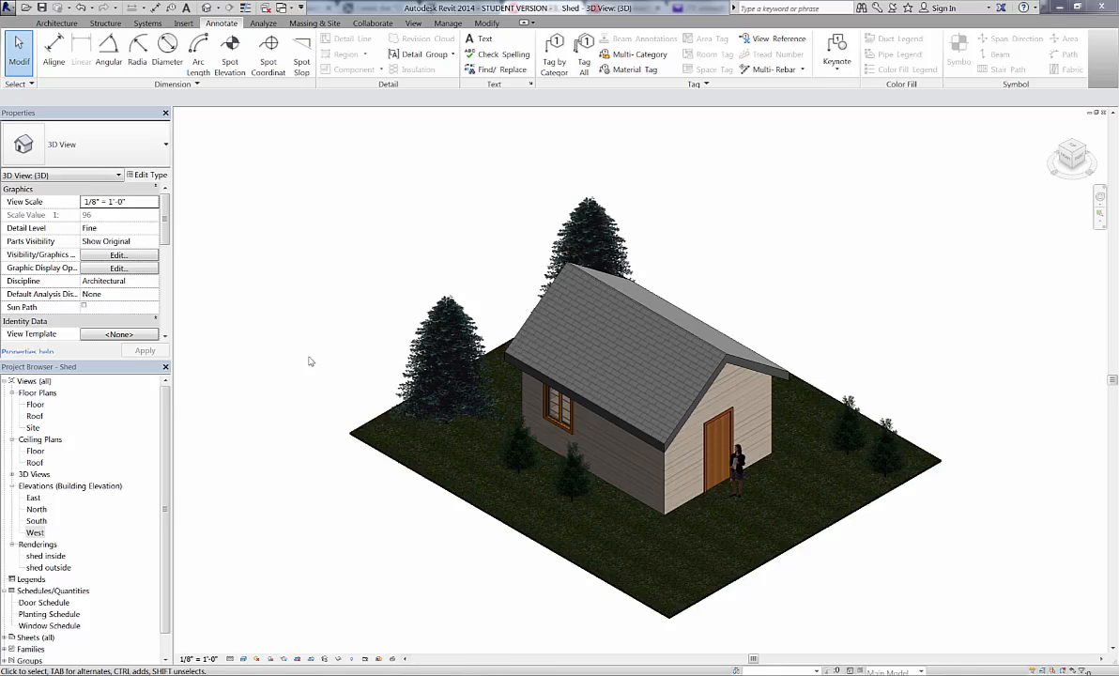
Step: In the Floor plan, draw a vertical building section through the upper exterior wall between its two windows, ending inside the shed
double_click(38, 407)
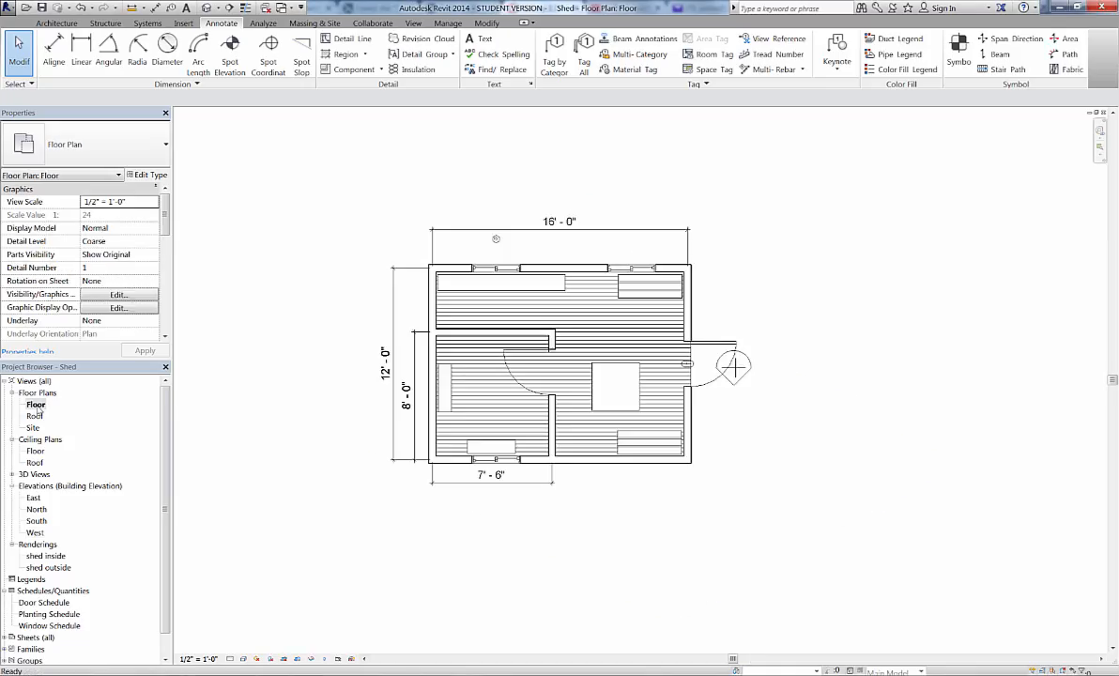
click(411, 25)
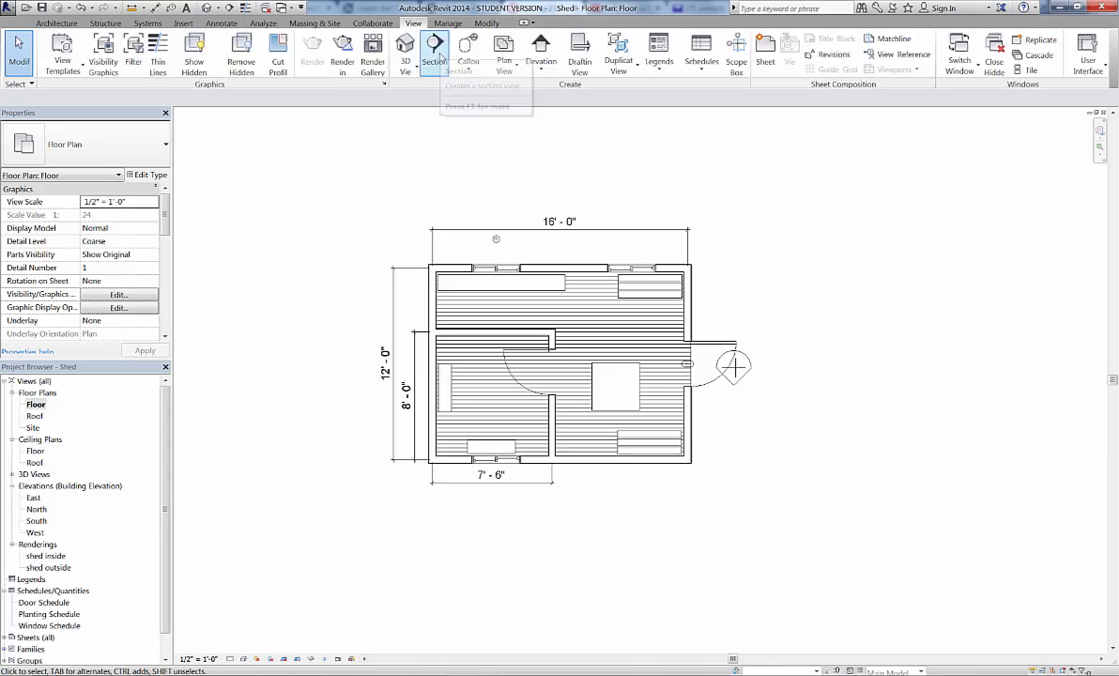
click(434, 49)
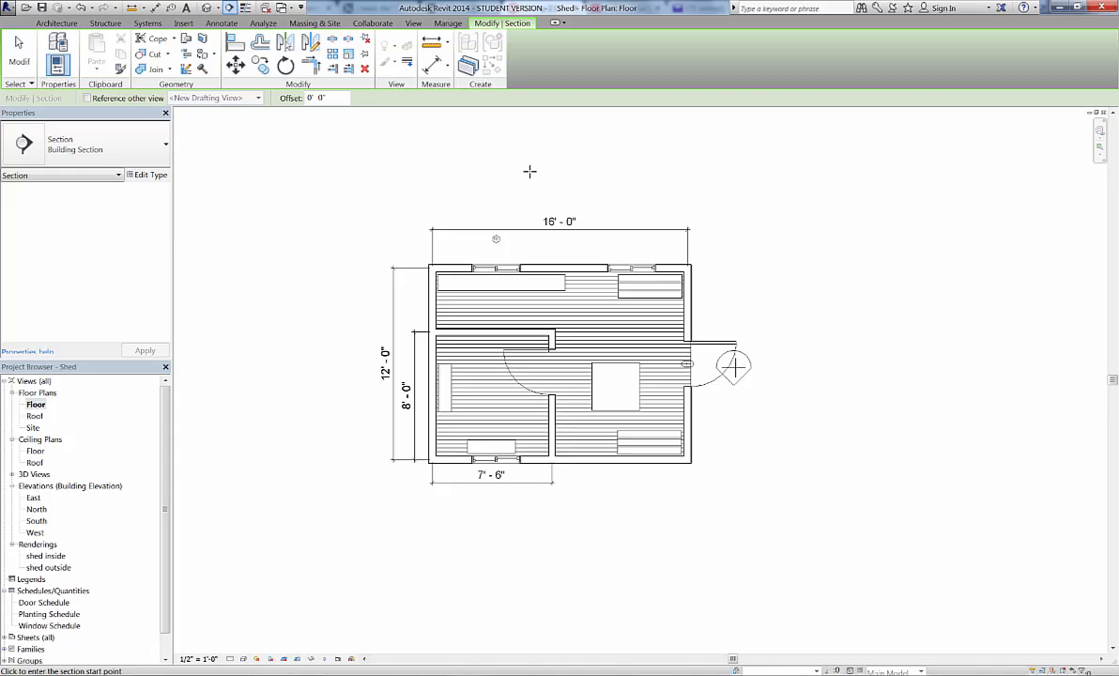
click(579, 246)
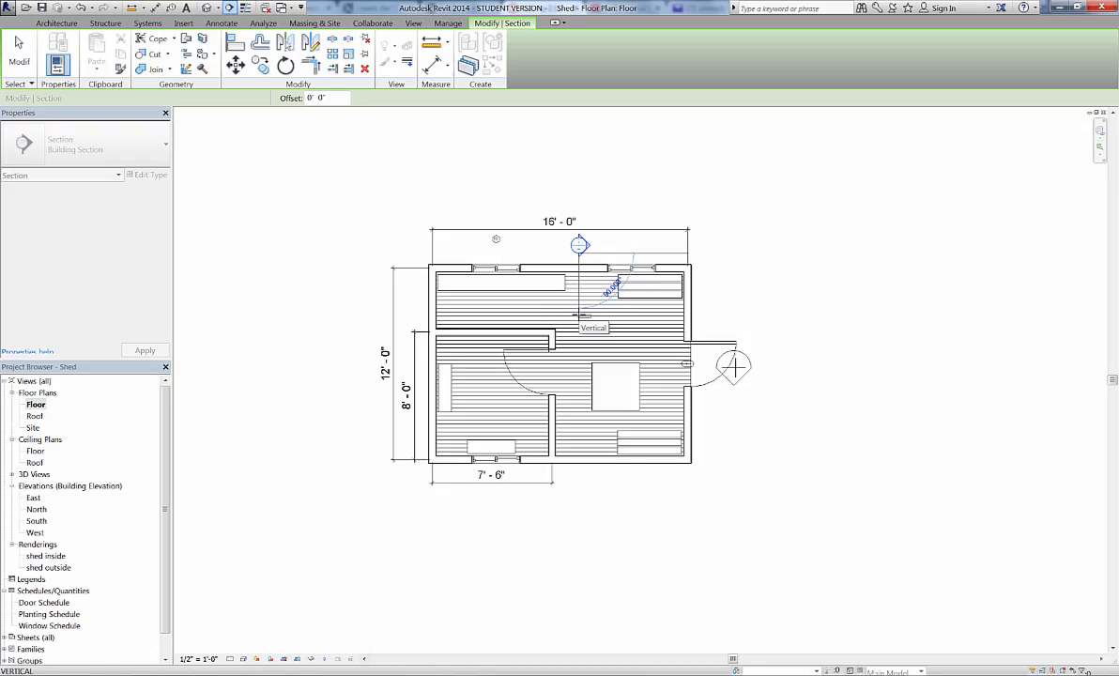
click(579, 316)
key(Escape)
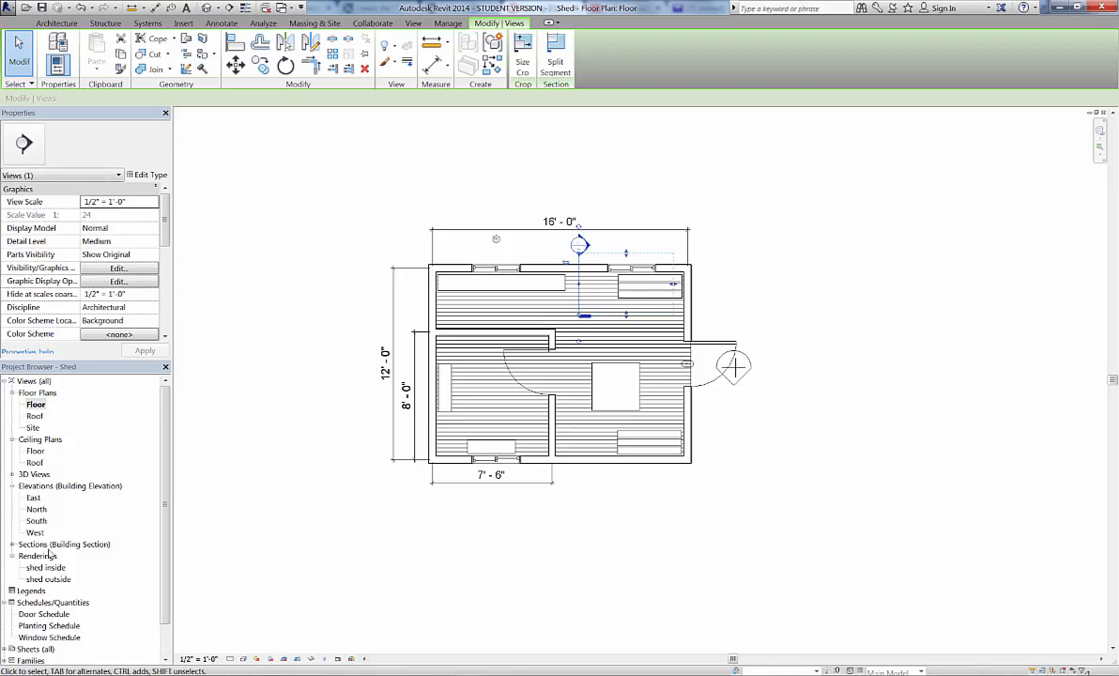
Step: Open the Section 1 view and widen its crop region outward to include the full roof overhang
click(13, 545)
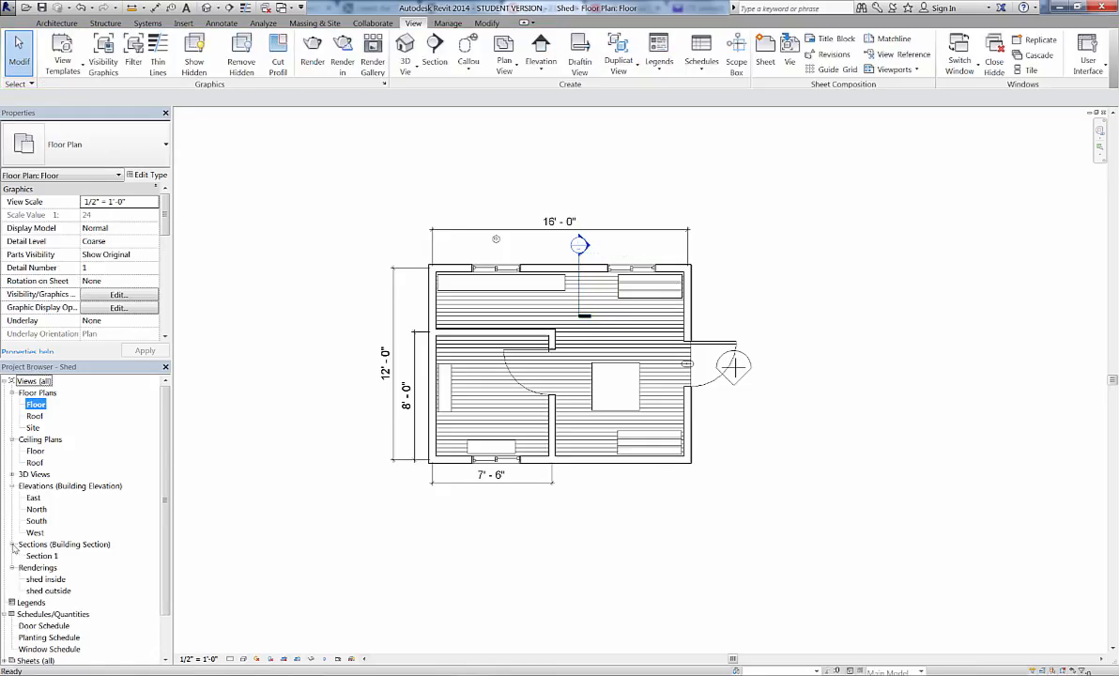
double_click(37, 556)
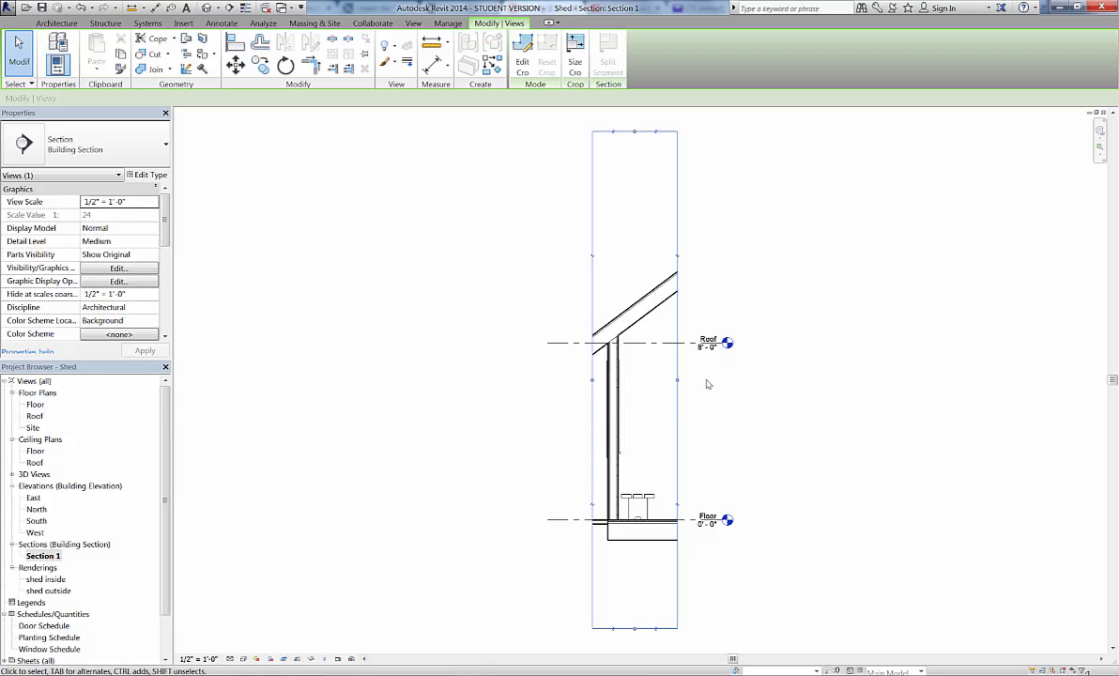
drag(593, 382, 579, 380)
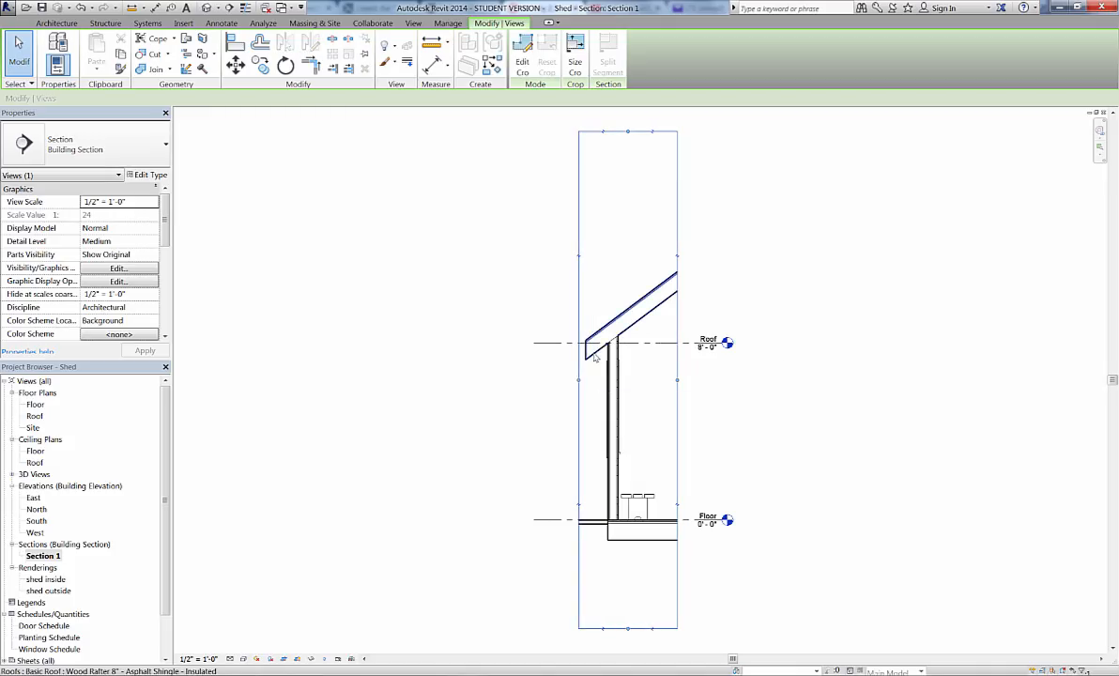
Step: Hide the grass floor outside the shed wall in the section view
click(590, 523)
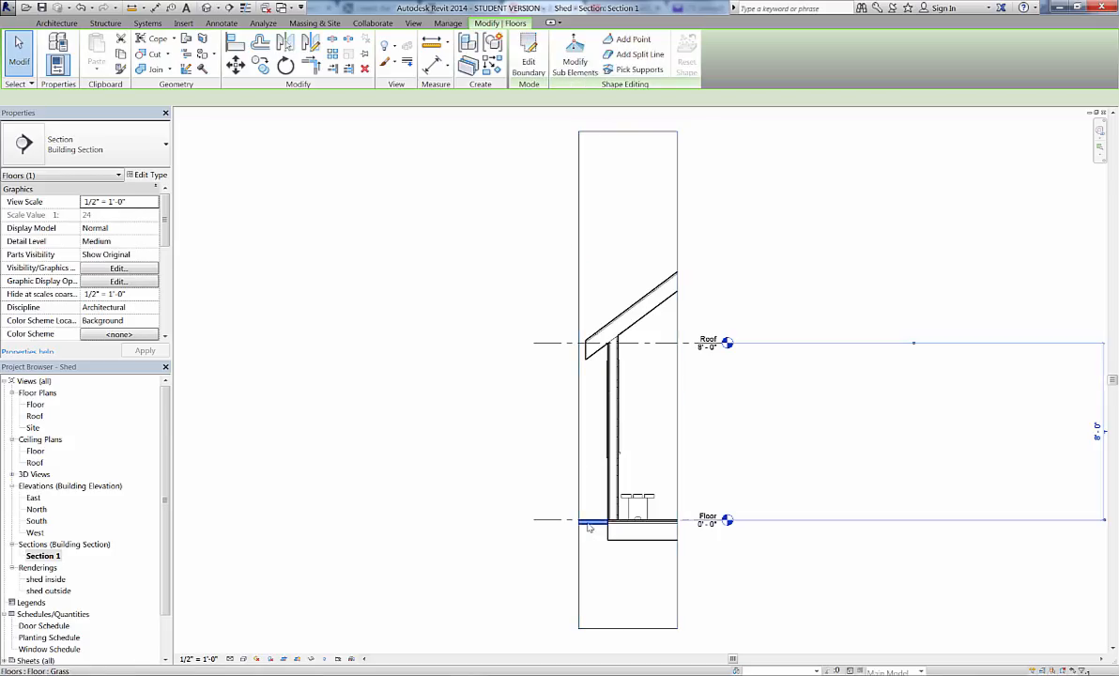
right_click(588, 522)
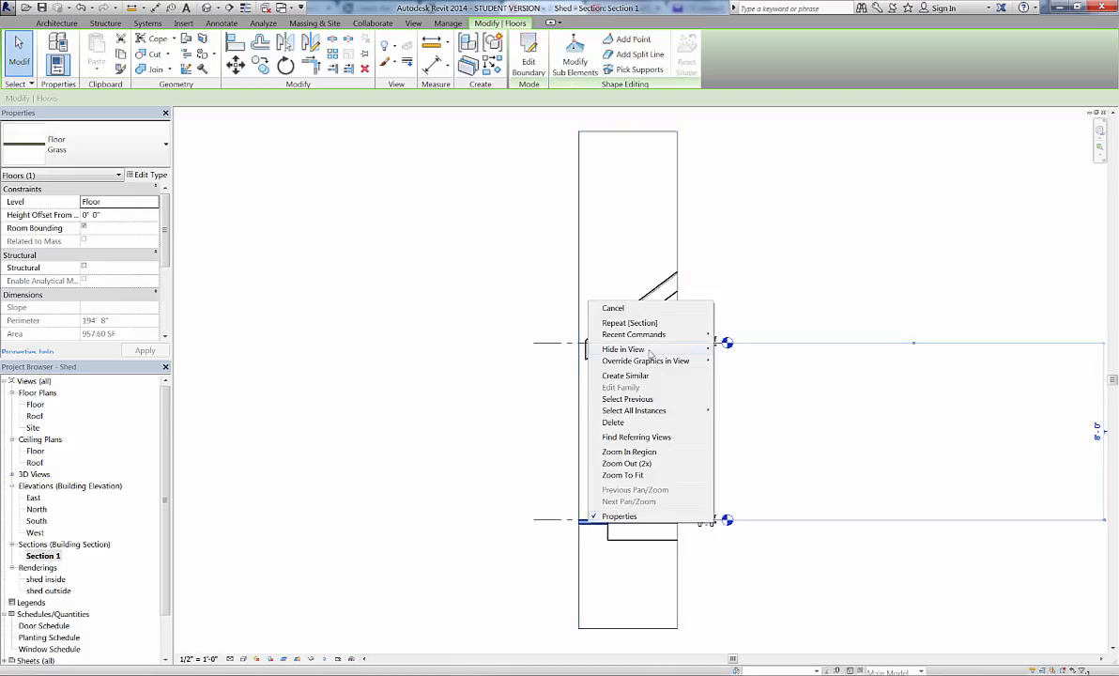
mouse_move(666, 349)
click(739, 349)
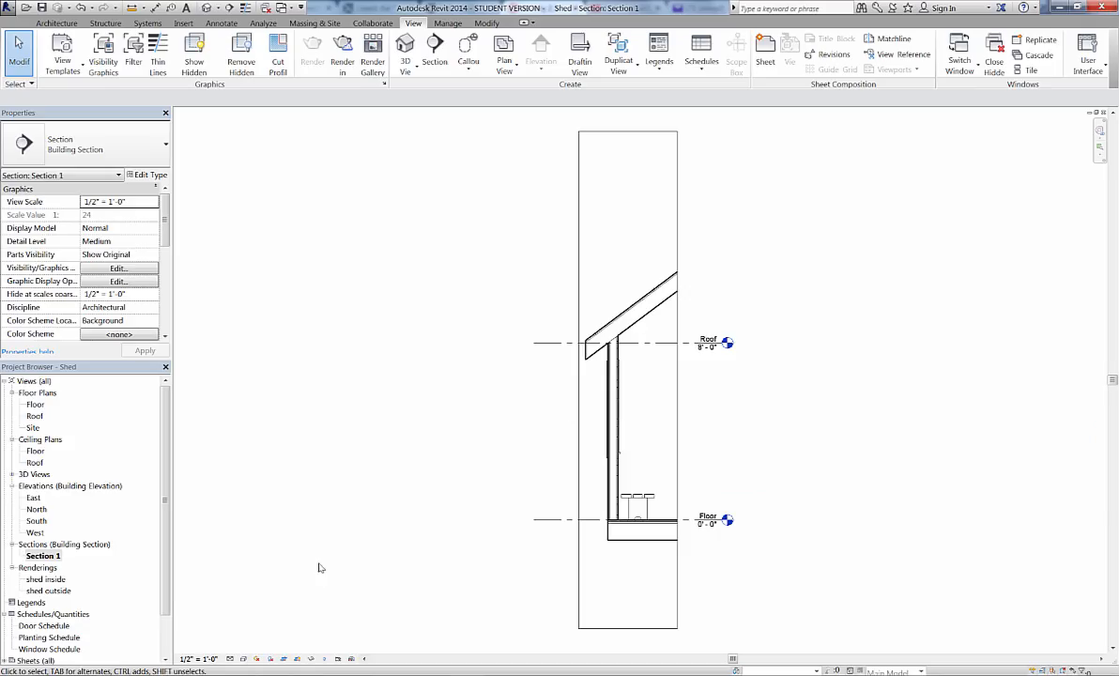
Step: Set the section view's detail level to Fine and its visual style to Hidden Line
click(230, 659)
click(244, 646)
click(243, 659)
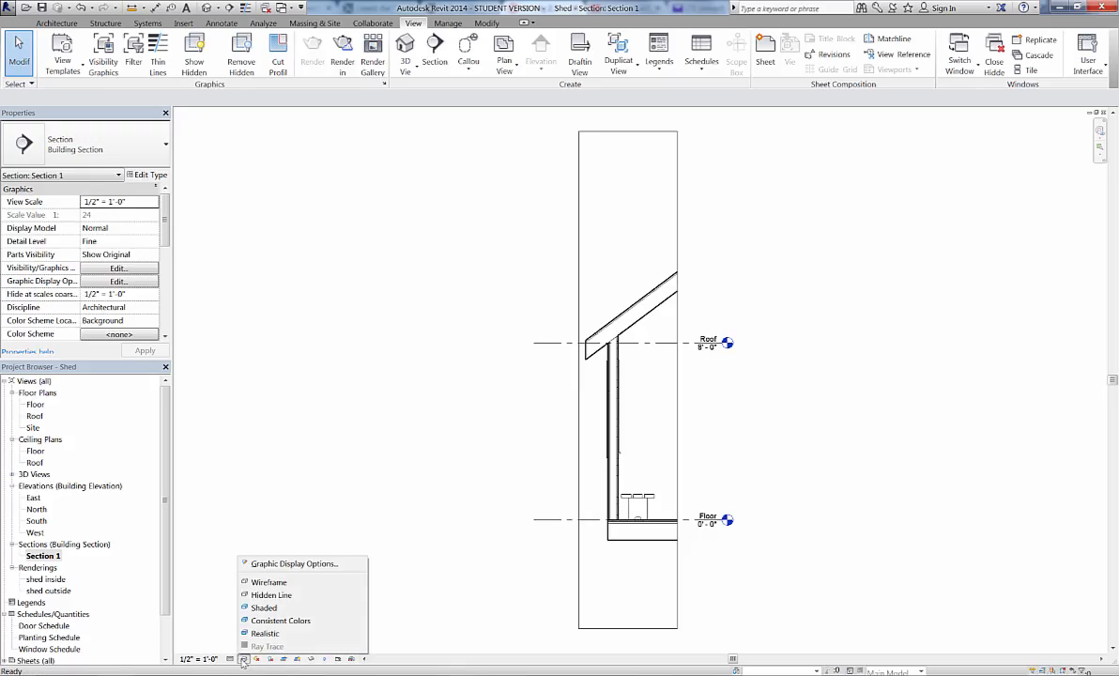
click(284, 595)
Step: Add 3 1/2" wide batt insulation centred in the wall, from the underside of the roof down to the floor
scroll(706, 325, down, 1)
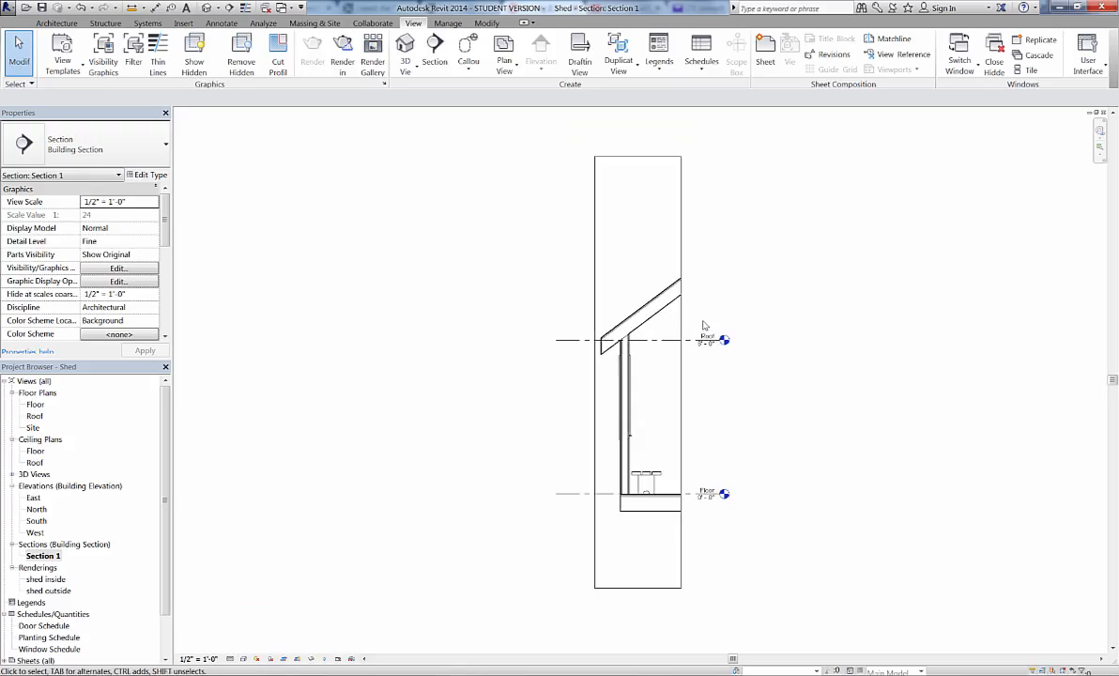
scroll(704, 325, up, 2)
middle_drag(703, 325, 710, 242)
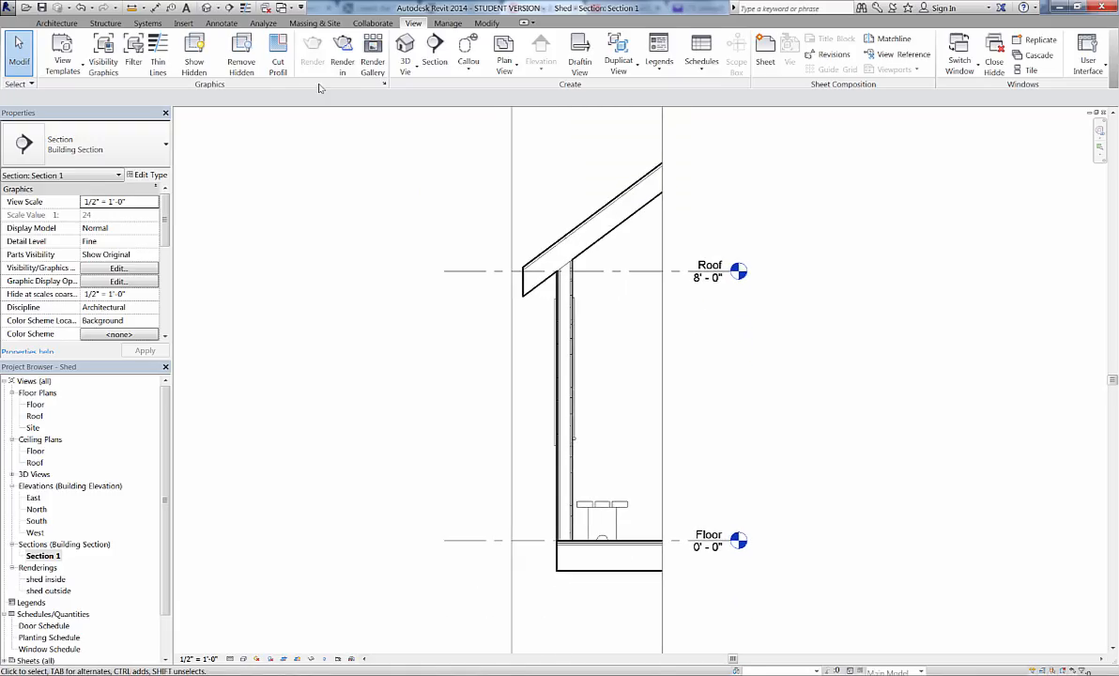
click(223, 23)
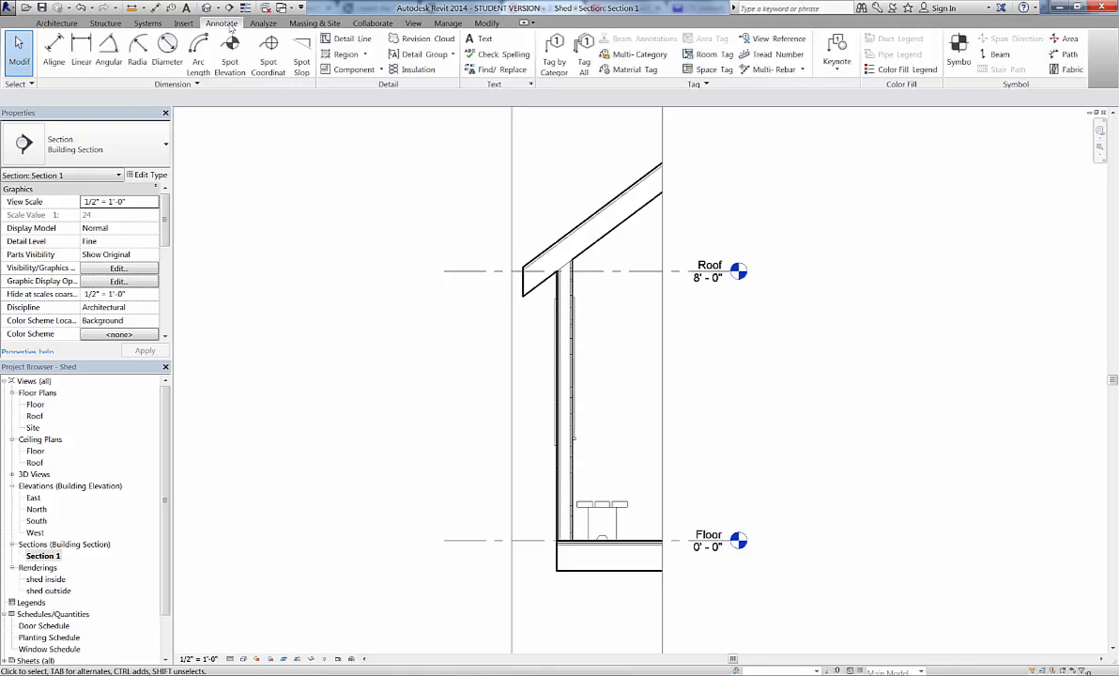
click(402, 71)
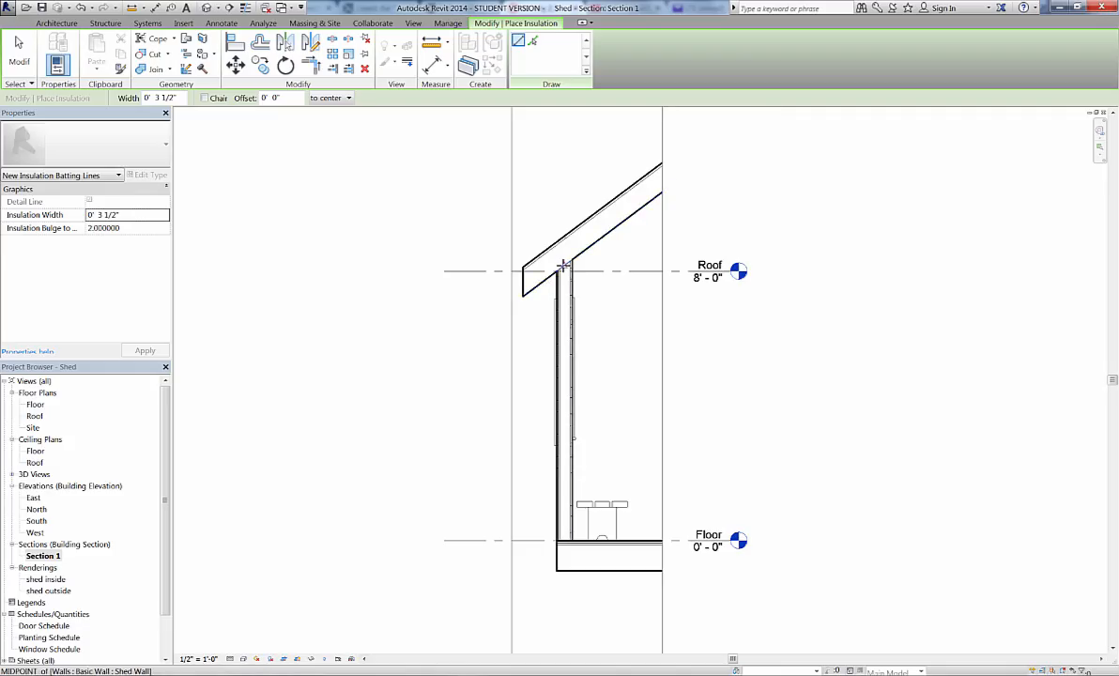
scroll(562, 267, up, 4)
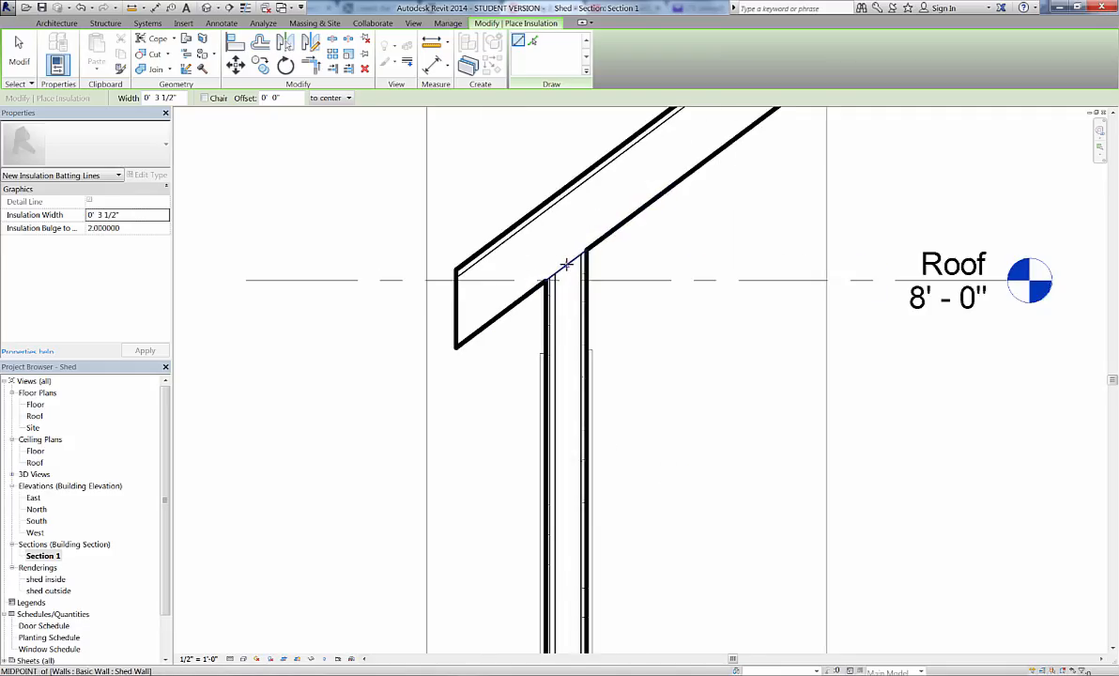
scroll(566, 266, down, 3)
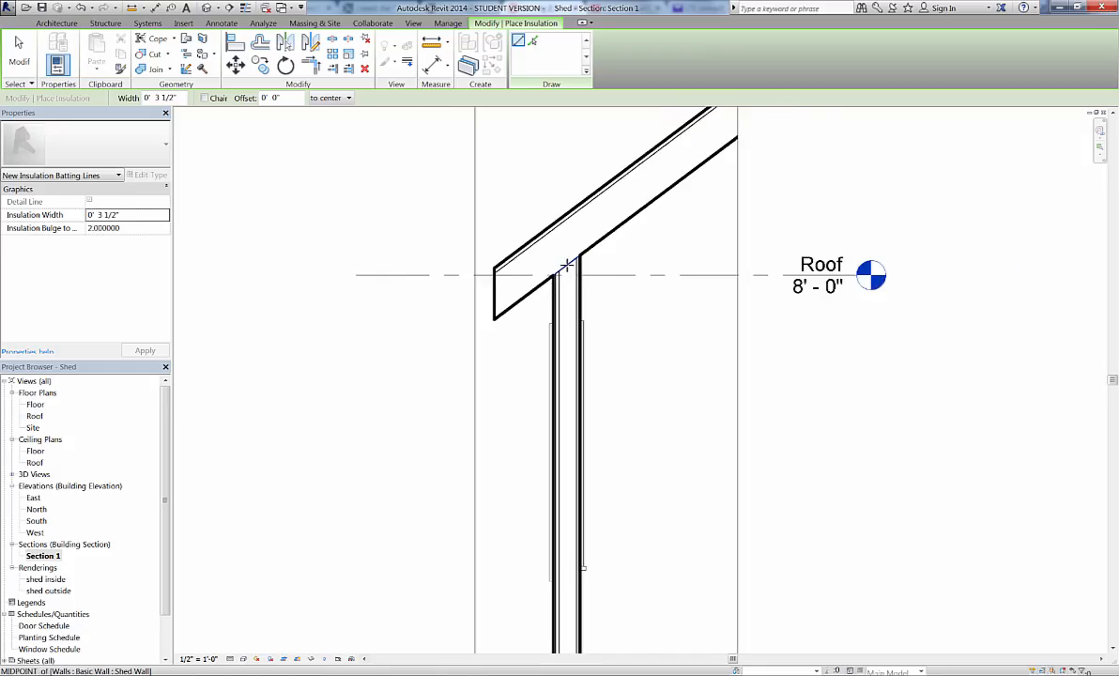
scroll(566, 266, down, 1)
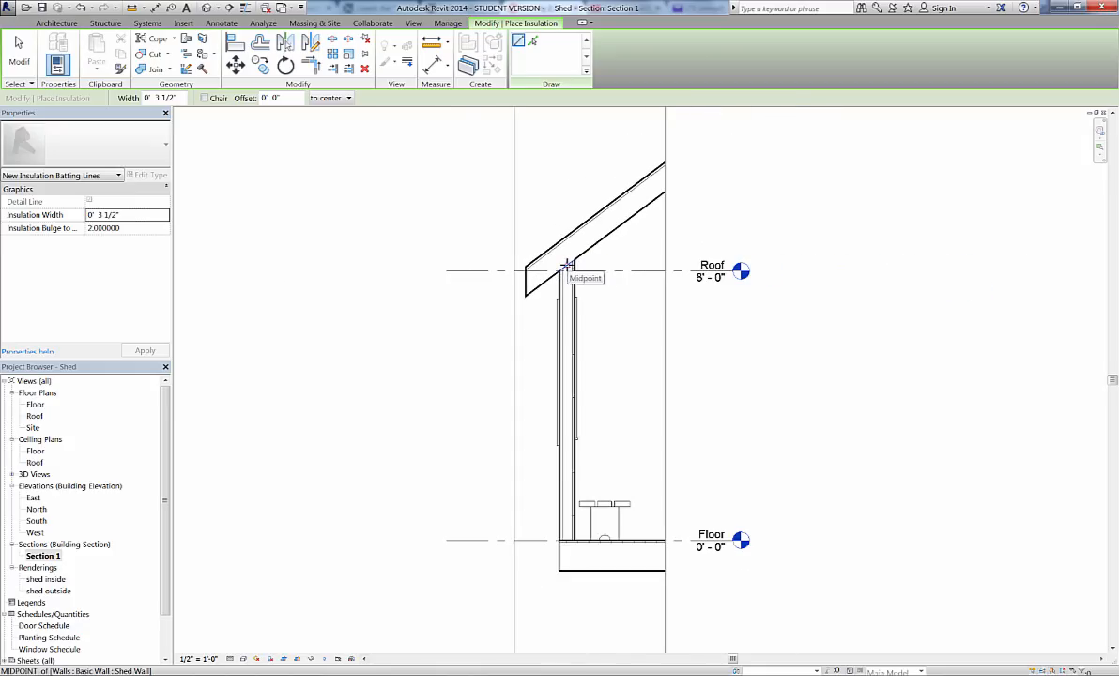
click(566, 266)
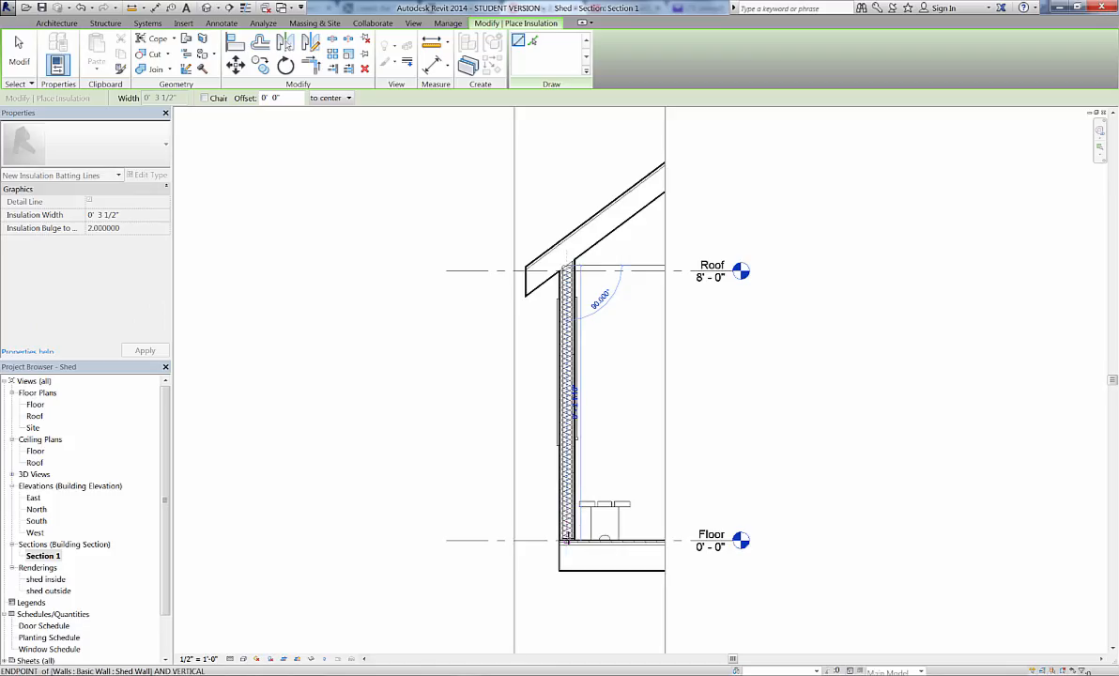
click(566, 542)
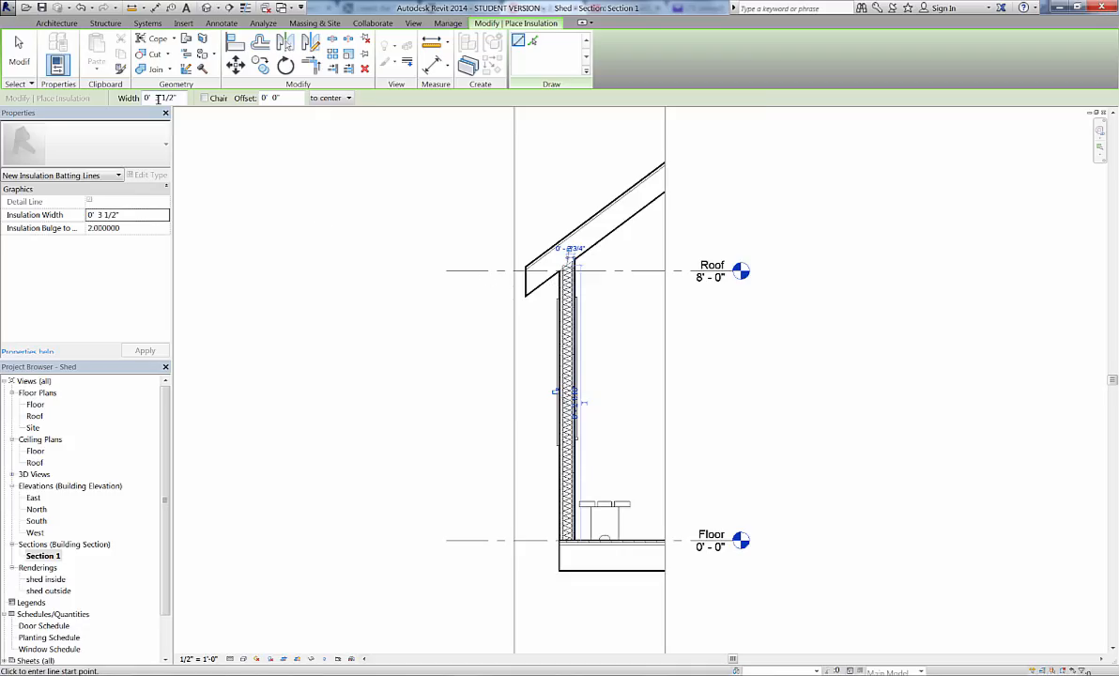
Step: Add 5 1/2" wide batt insulation along the roof rafter, from the midpoint of the eave end to the crop edge
text(5)
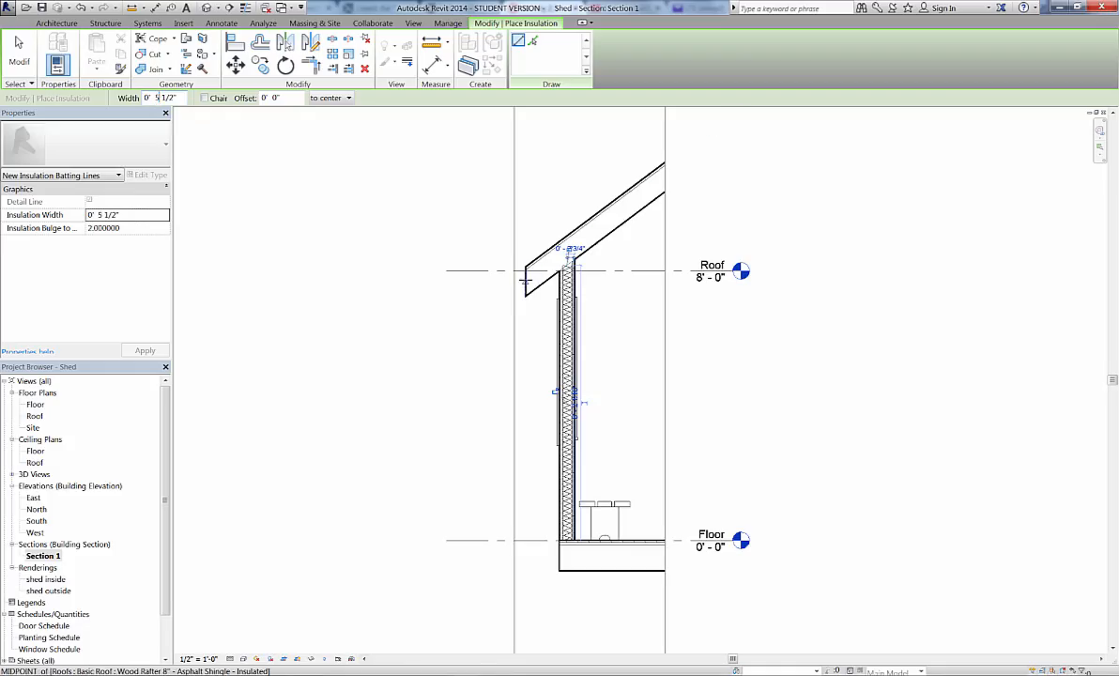
click(525, 281)
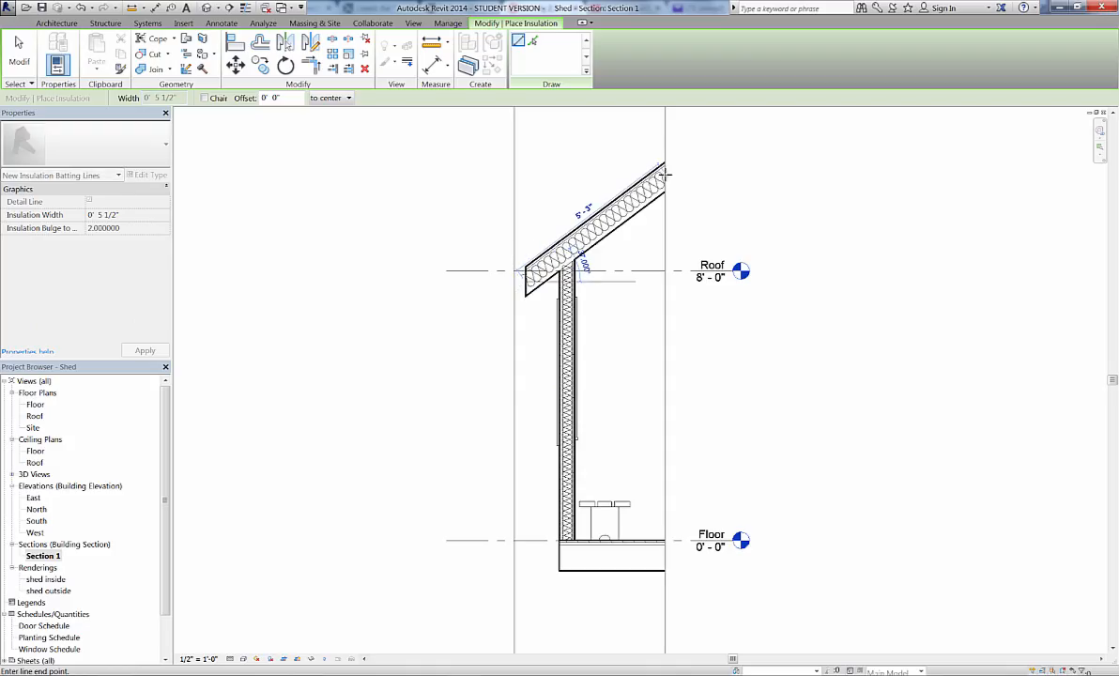
click(664, 174)
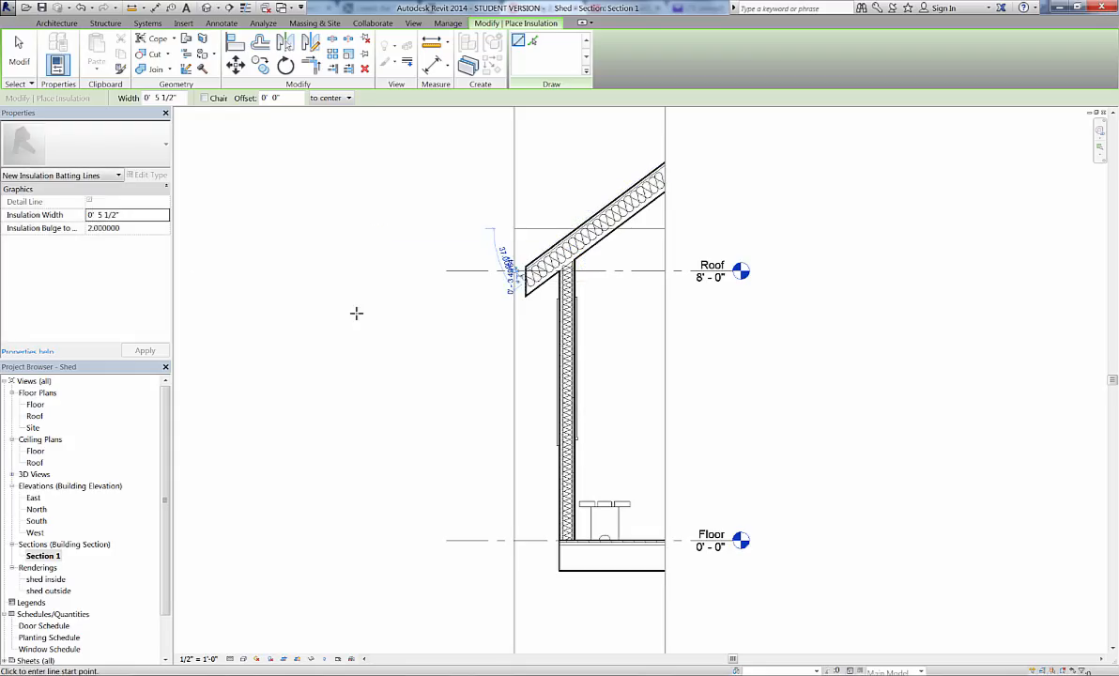
key(Escape)
key(Escape)
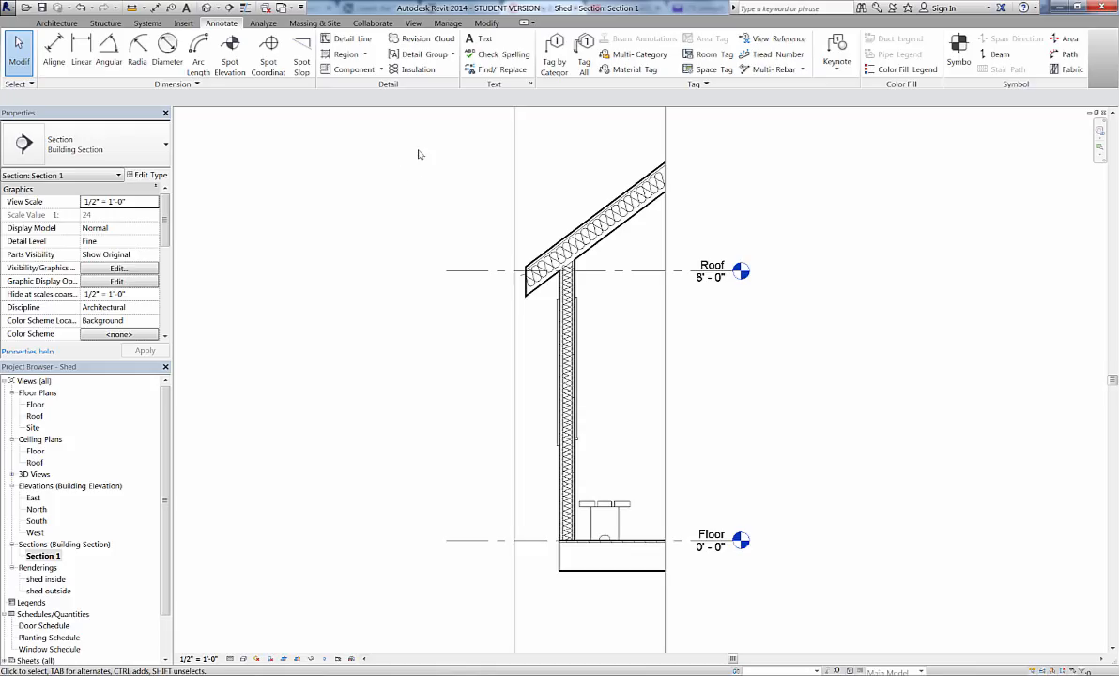
Step: Add a "Batt Insulation" text note with a two-segment leader pointing to the roof insulation
click(480, 41)
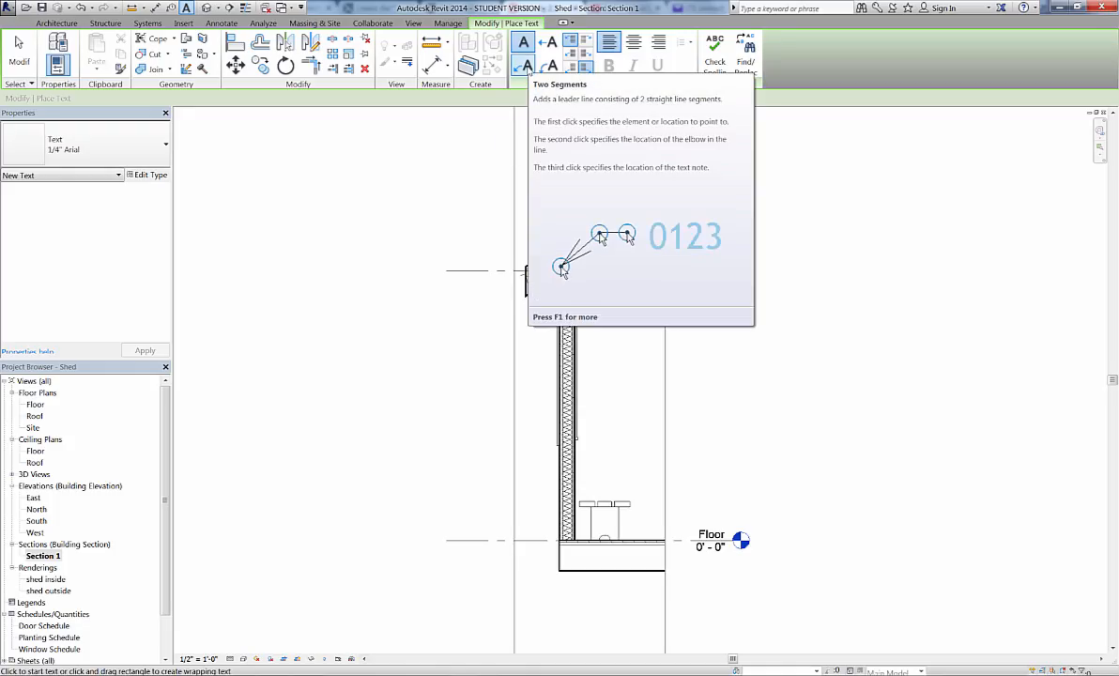
click(523, 66)
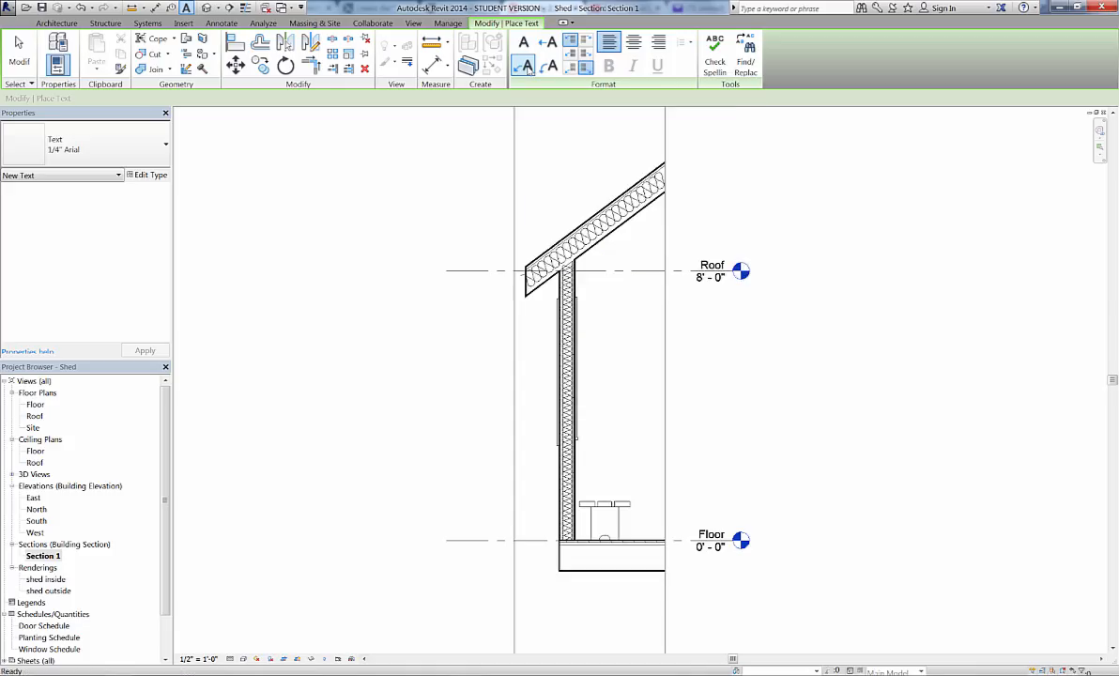
click(634, 185)
click(531, 137)
click(506, 138)
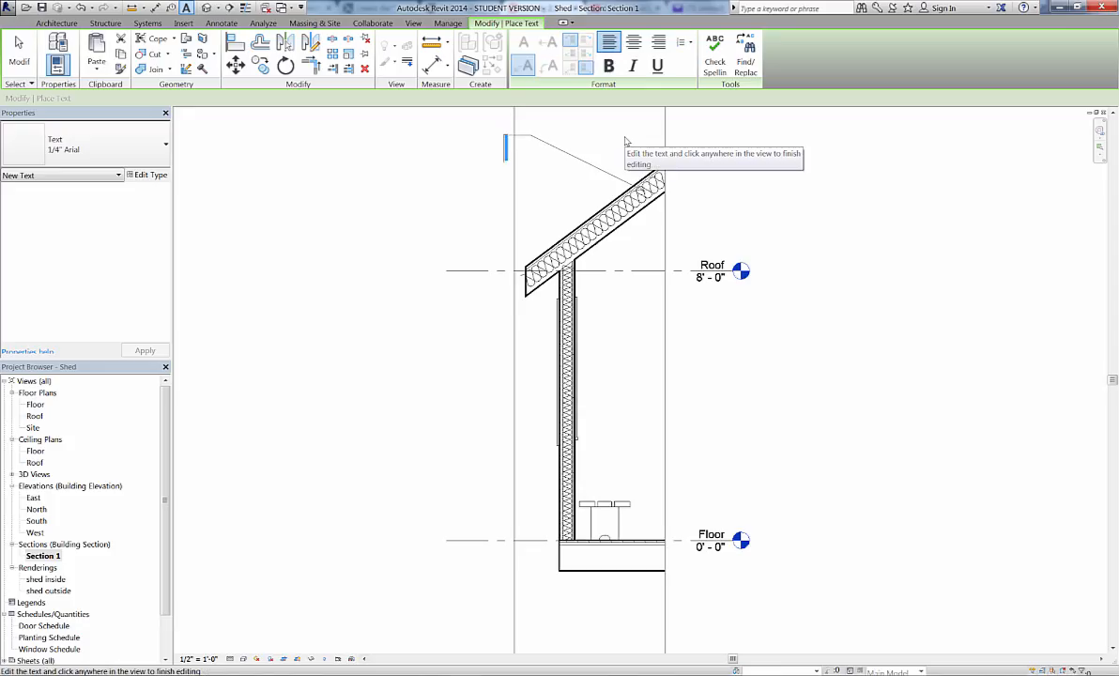
text(Batt)
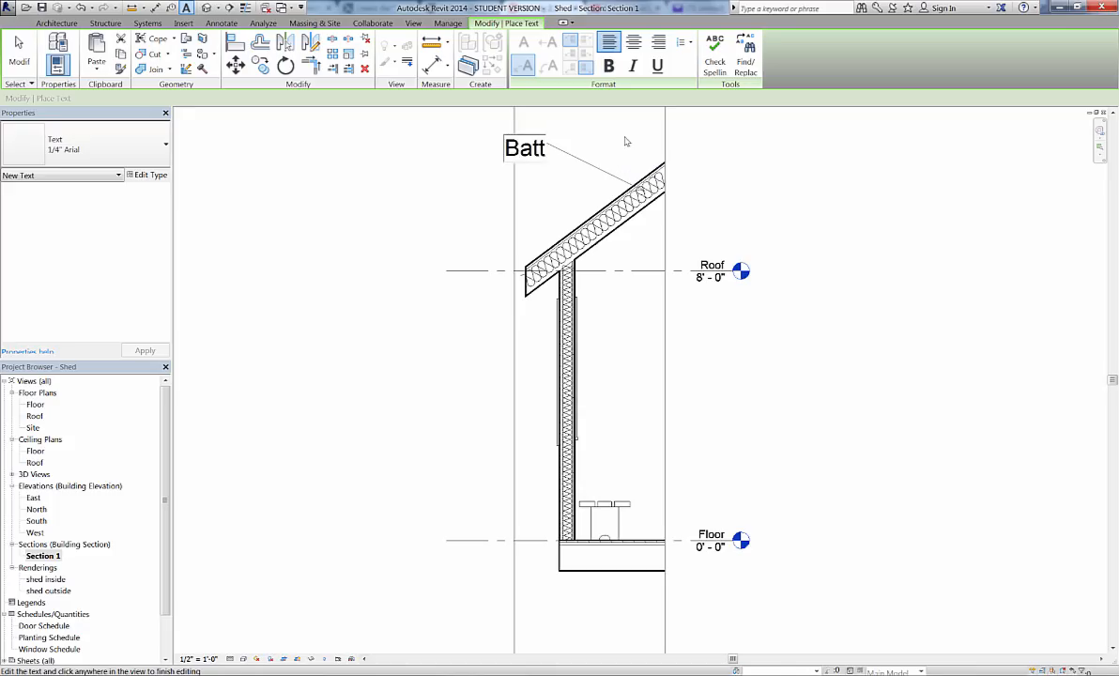
text( Insua)
key(BackSpace)
text(l)
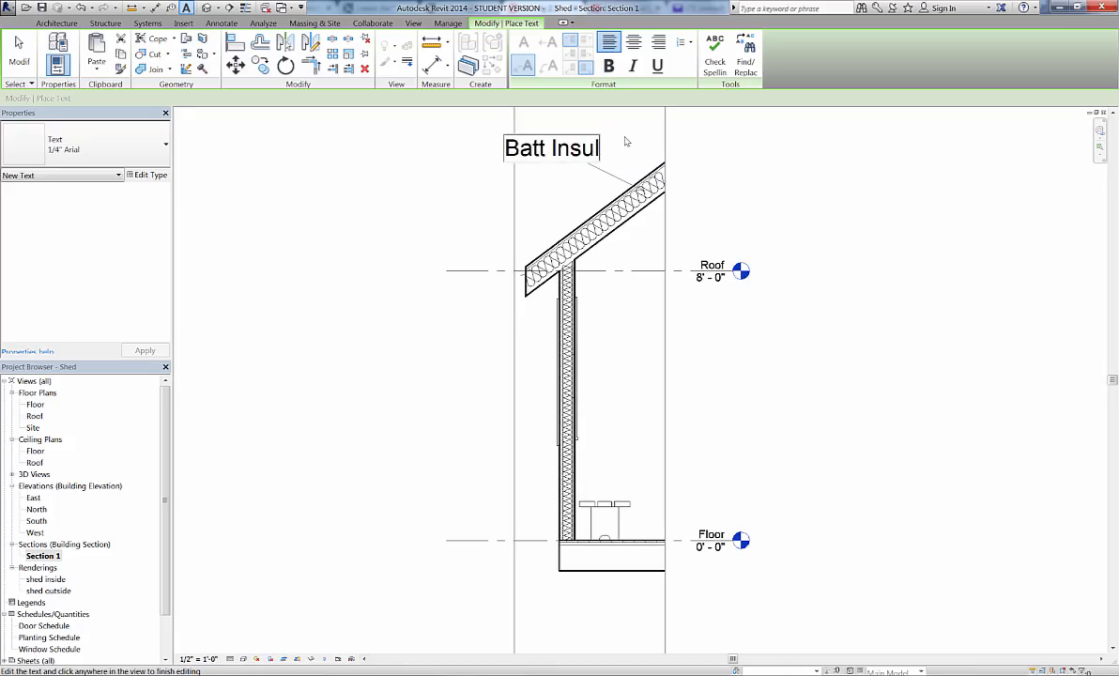
text(ation)
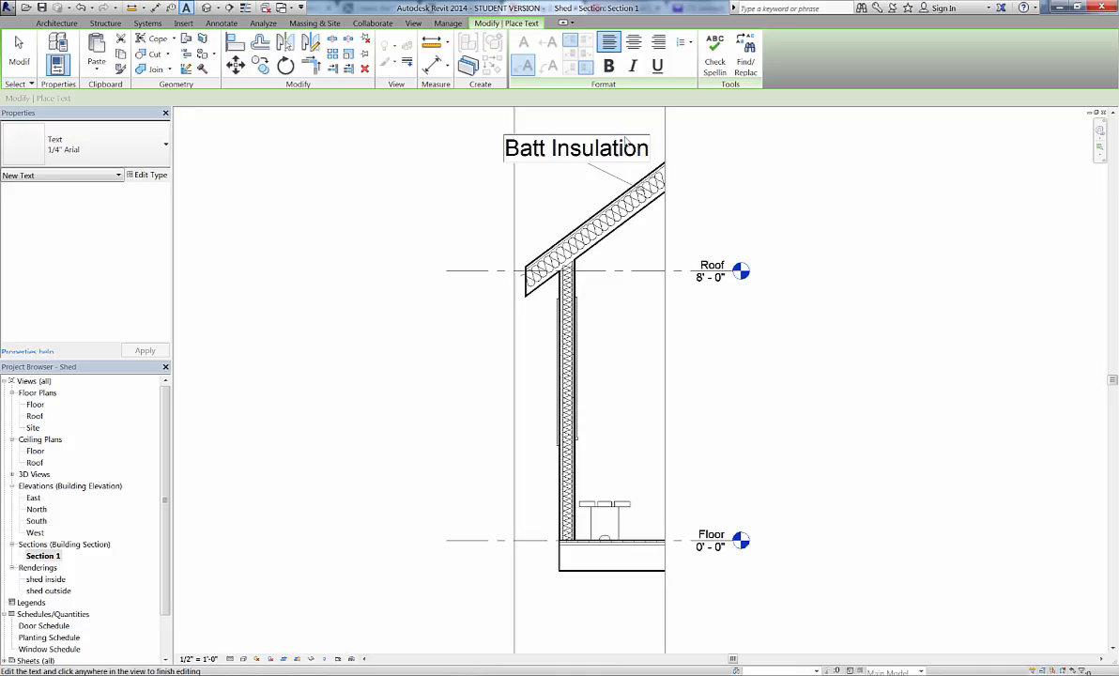
click(793, 157)
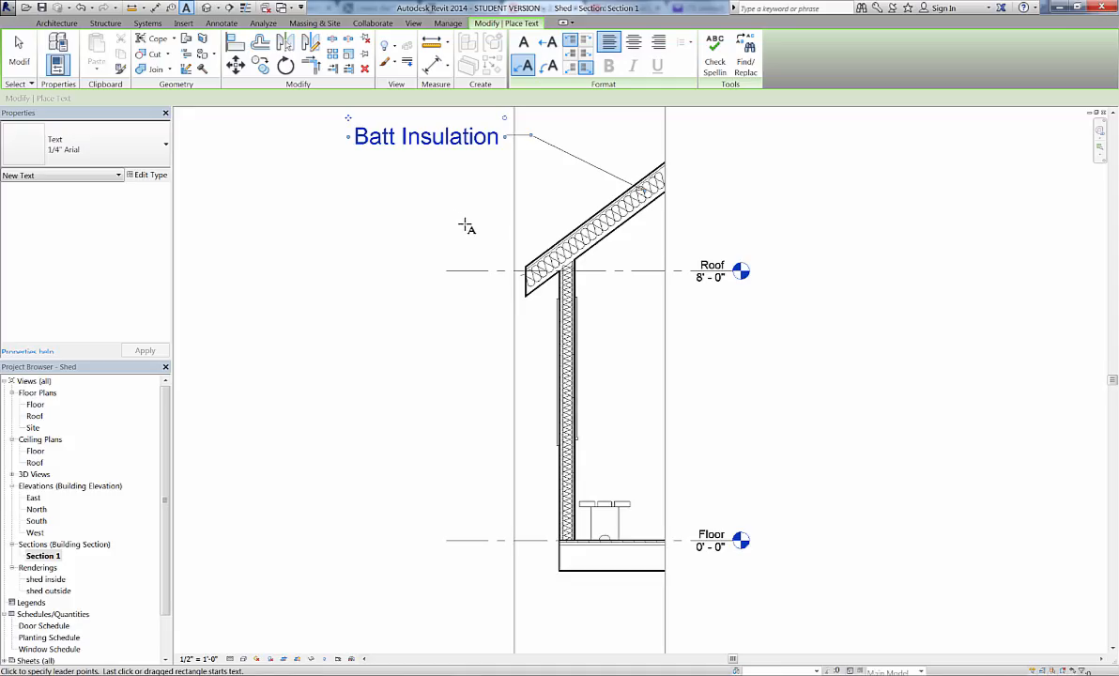
Step: Add a "2 X 8 Rafters @ 24"" text note with a two-segment leader pointing to the roof rafter, directly below the Batt Insulation note
click(628, 214)
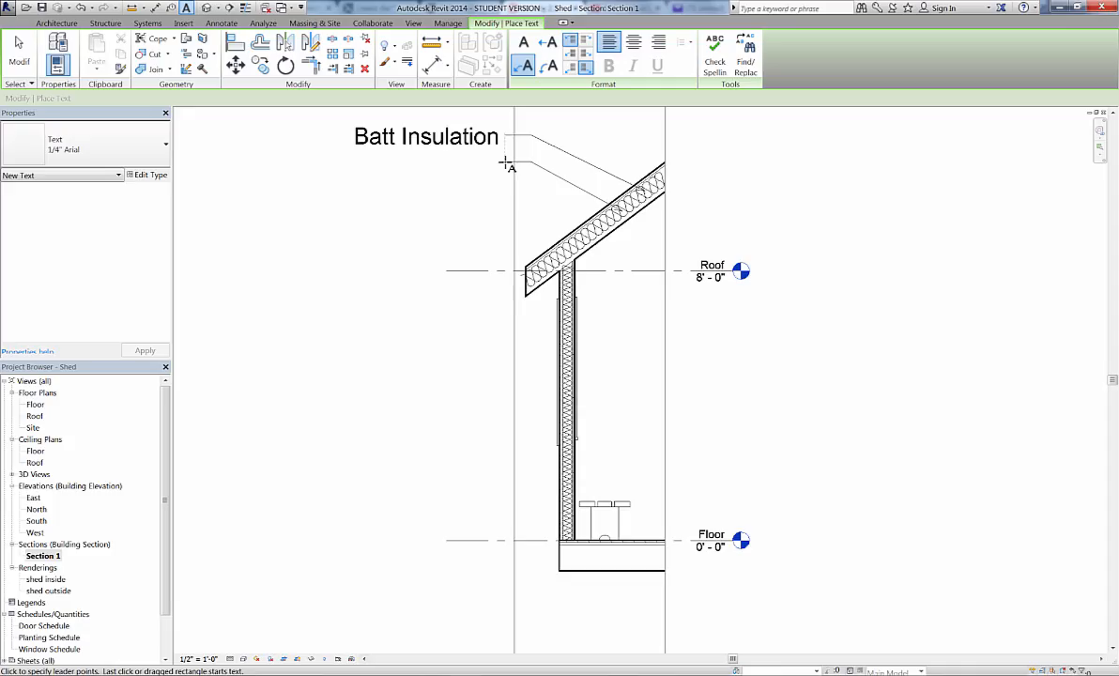
click(507, 165)
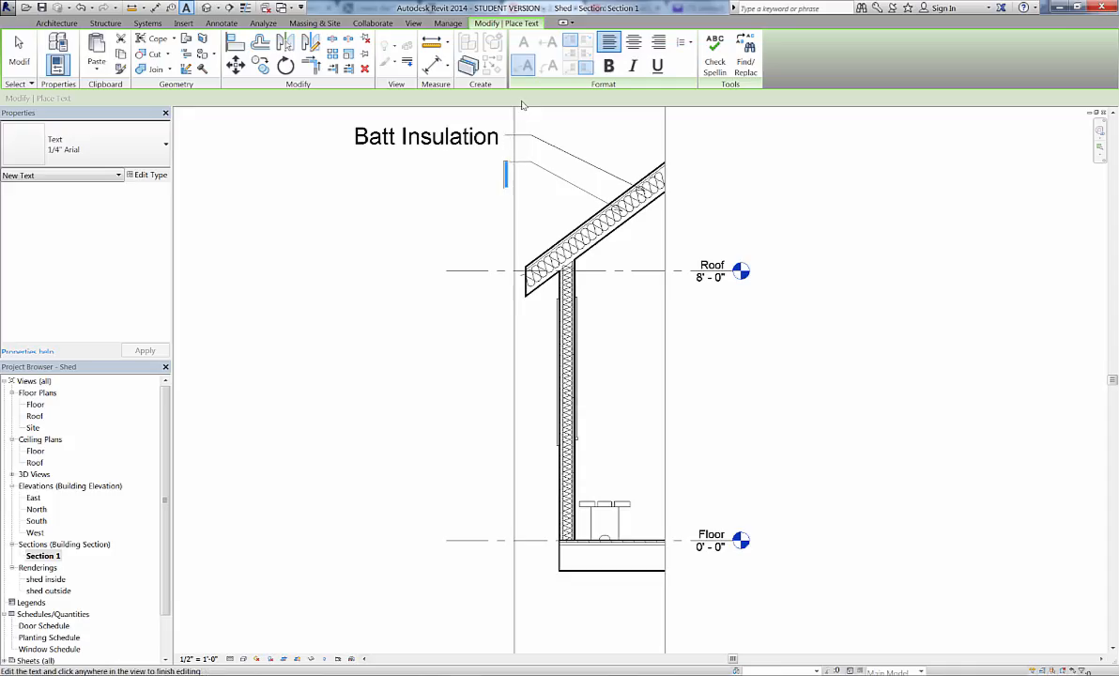
text(2 X 8)
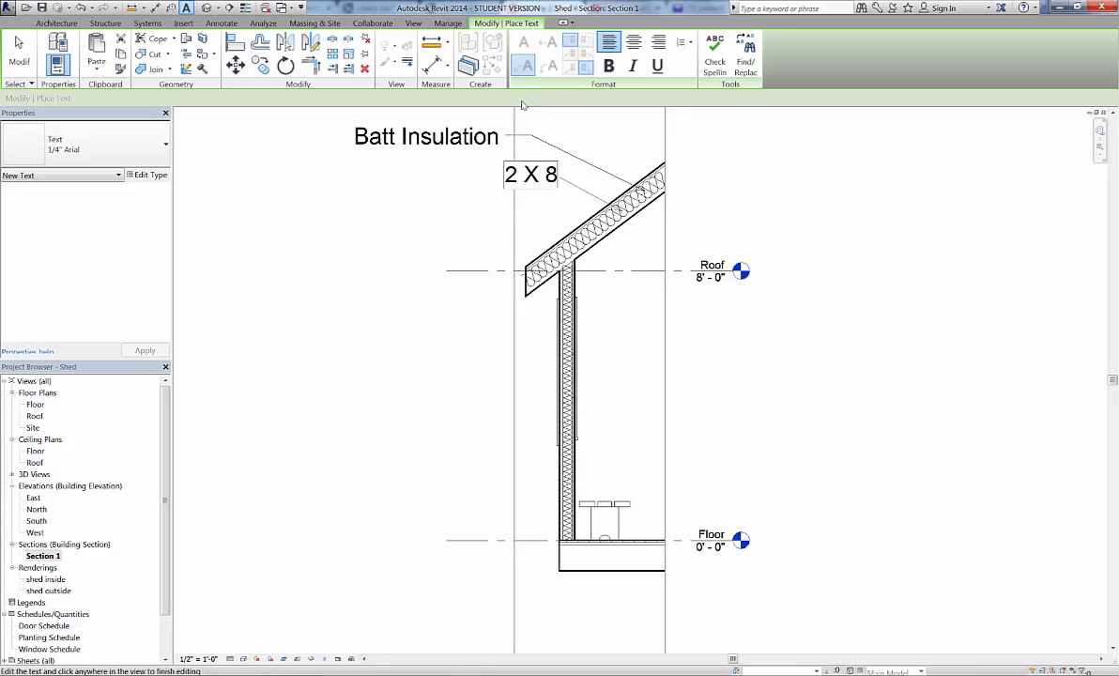
text( Rafters)
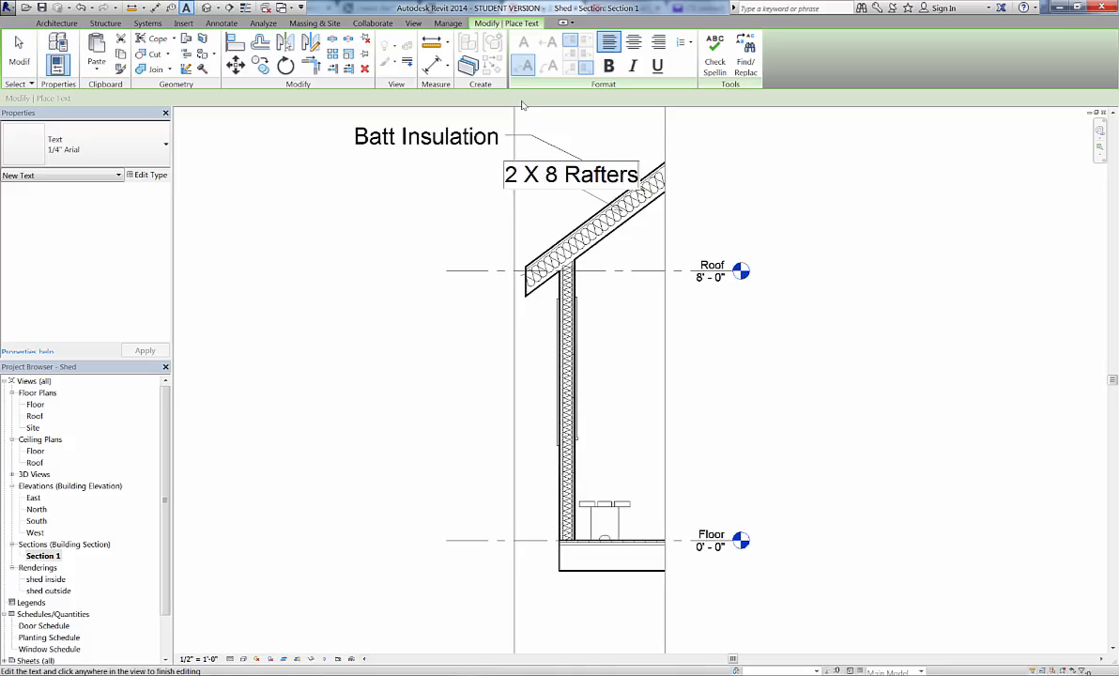
text( @)
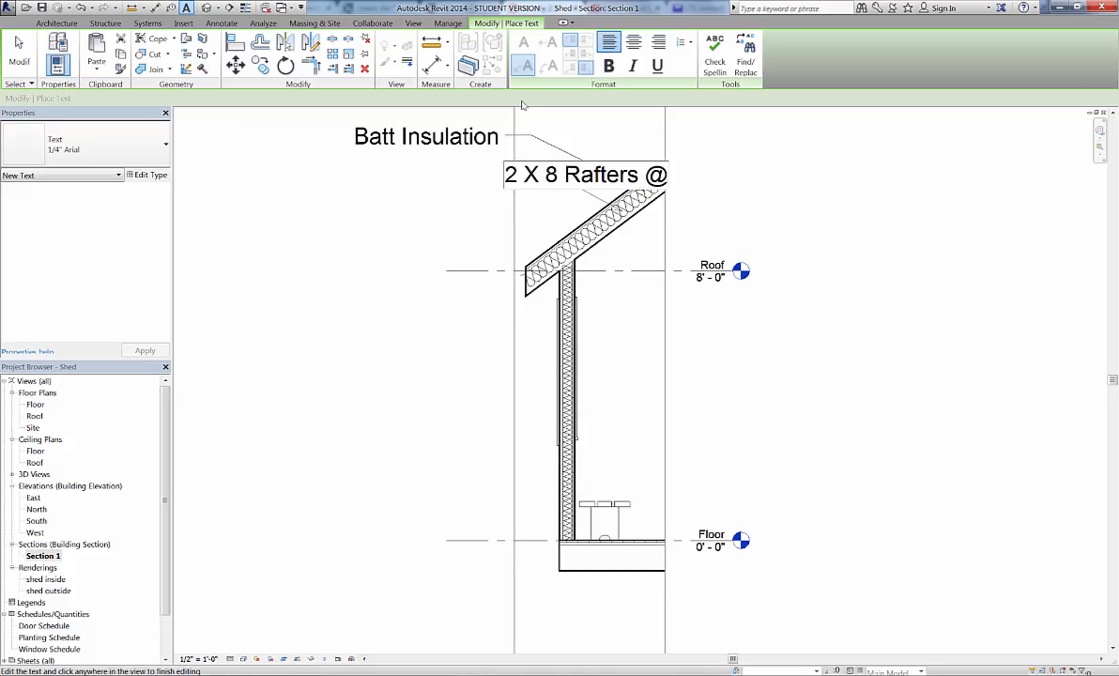
text( 24")
click(770, 187)
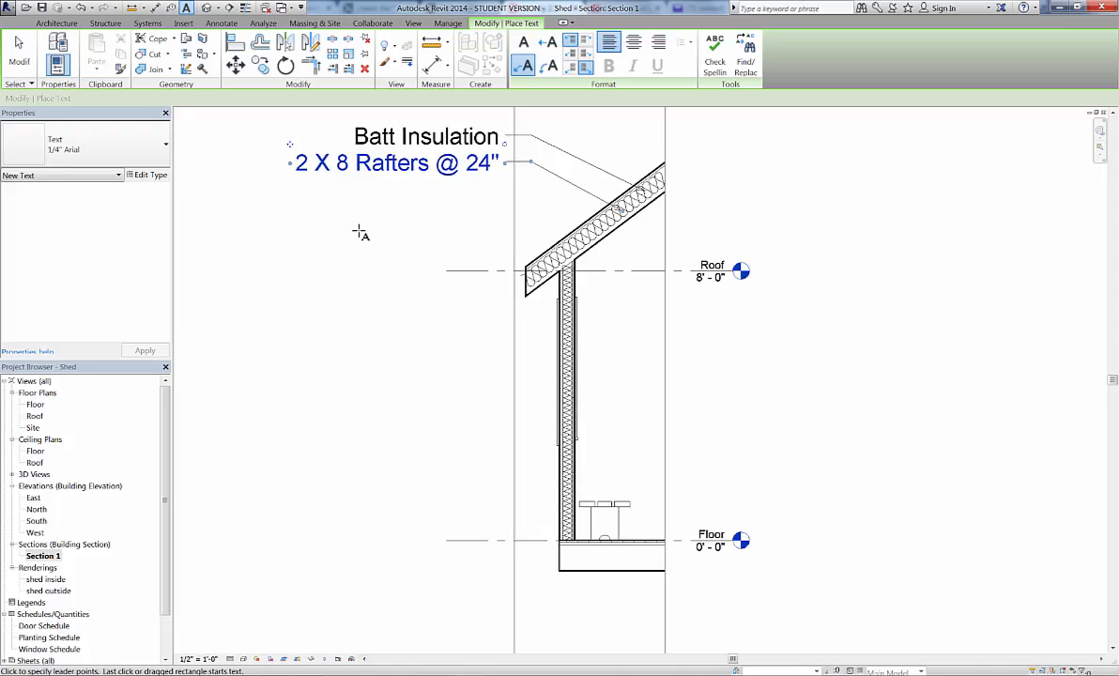
Step: Add a "1/2" Plywood Sheathing" text note below the rafter note, with its two-segment leader pointing to the thin sheathing layer of the roof
scroll(594, 228, down, 2)
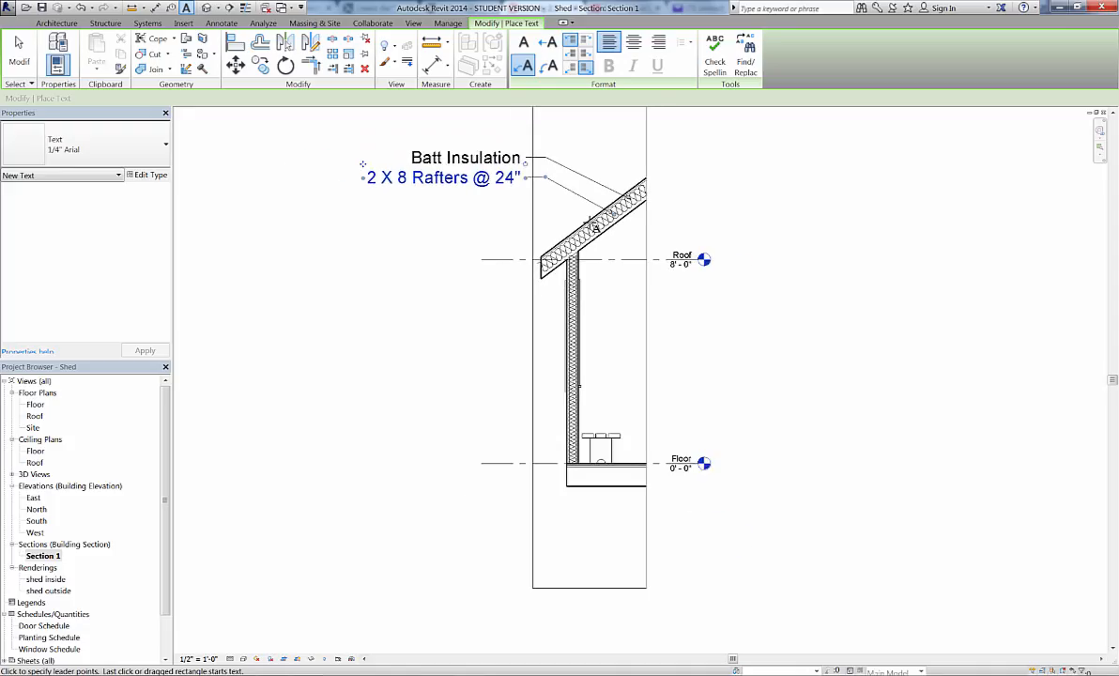
scroll(594, 228, up, 5)
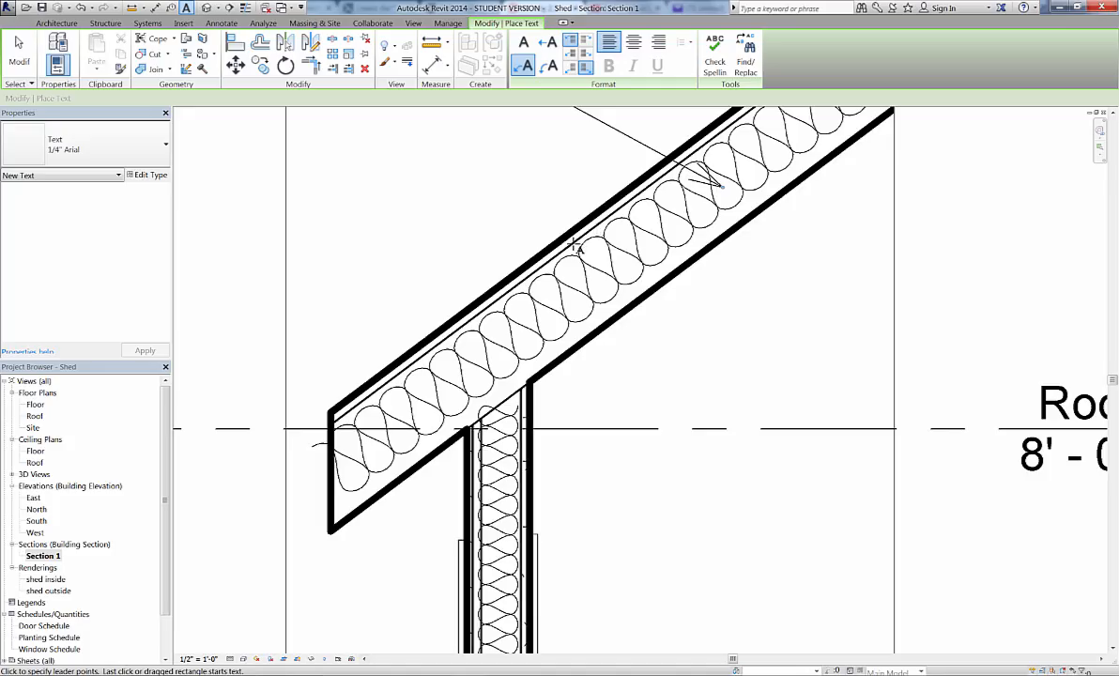
click(570, 242)
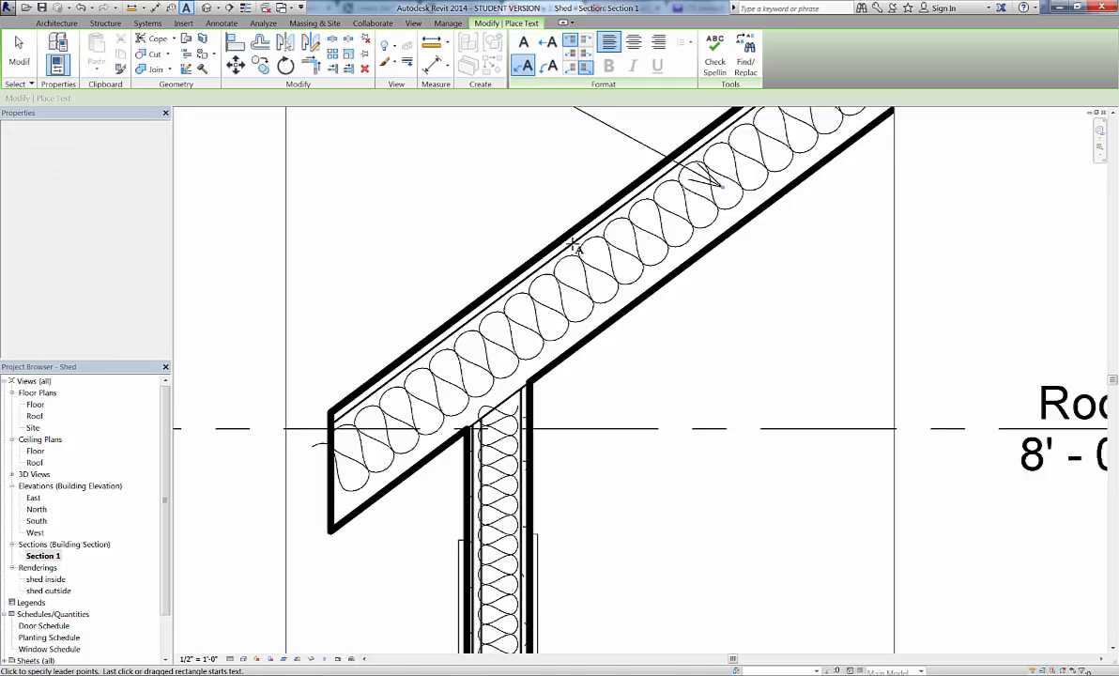
scroll(542, 229, up, 1)
scroll(542, 229, down, 6)
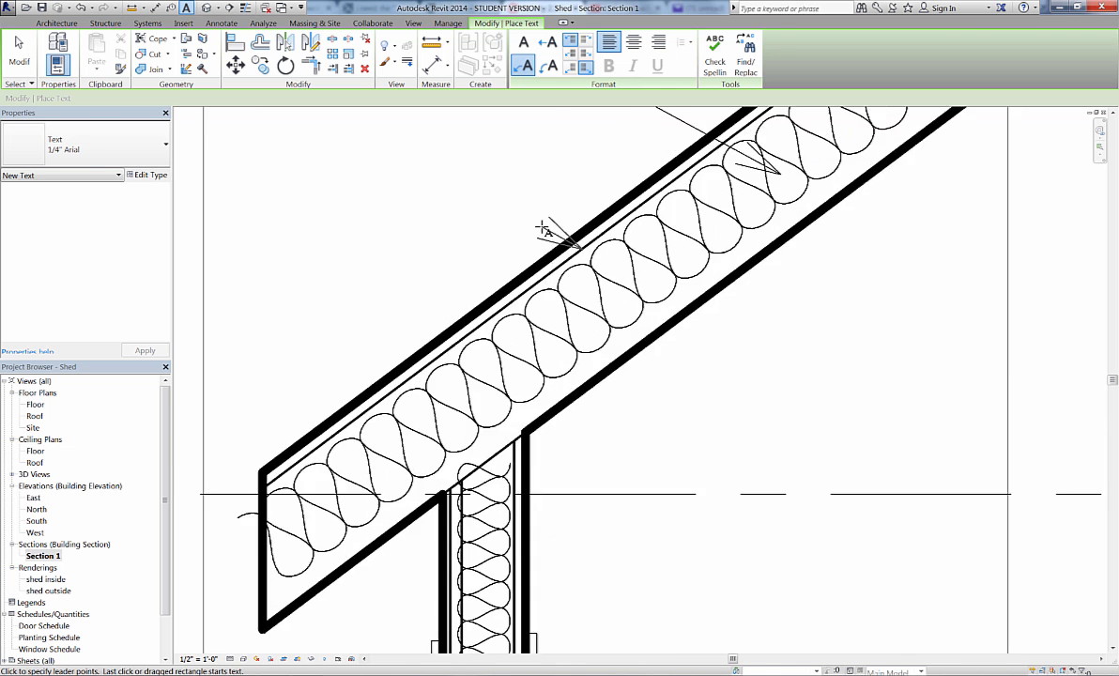
scroll(542, 229, down, 1)
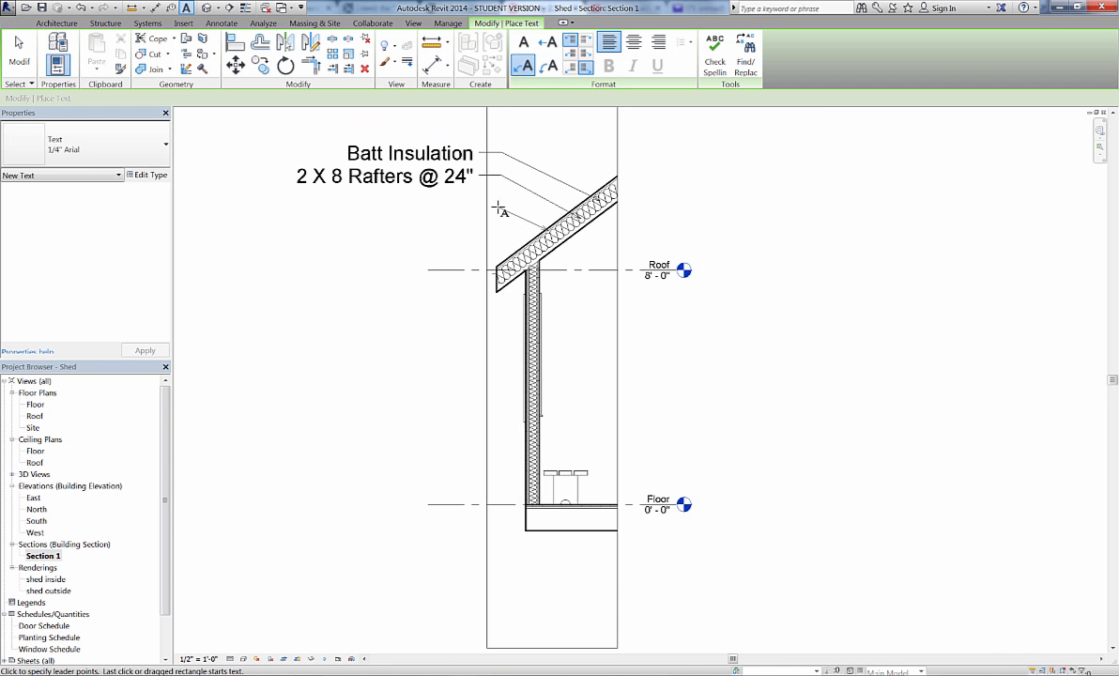
click(502, 206)
click(480, 205)
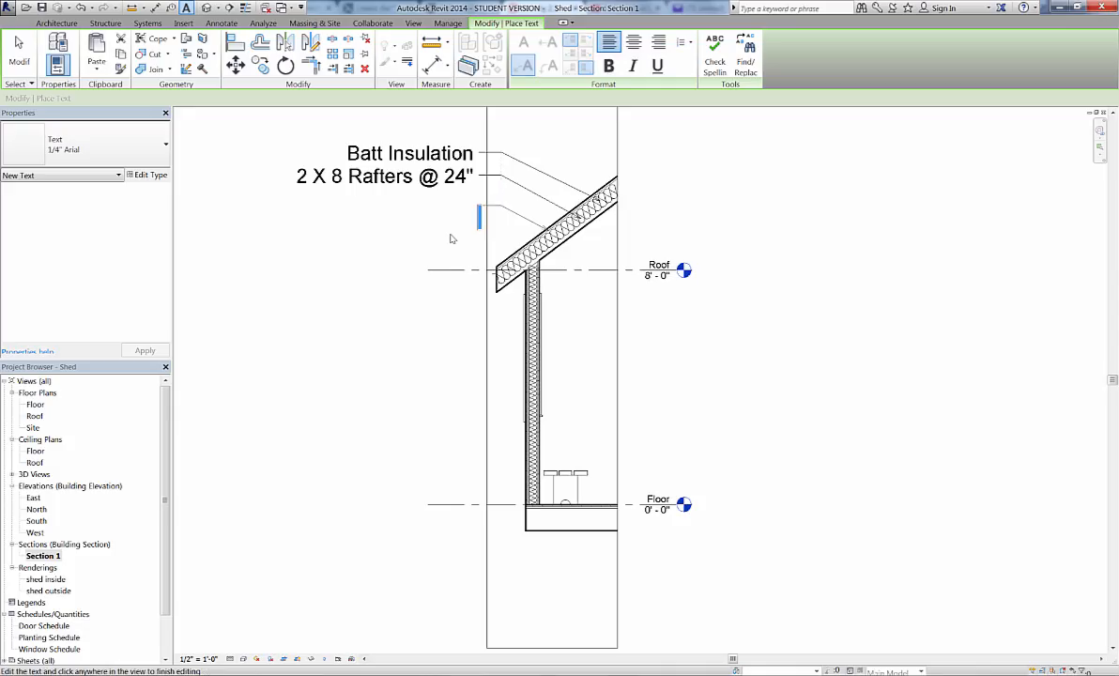
text(1/2" Plywood)
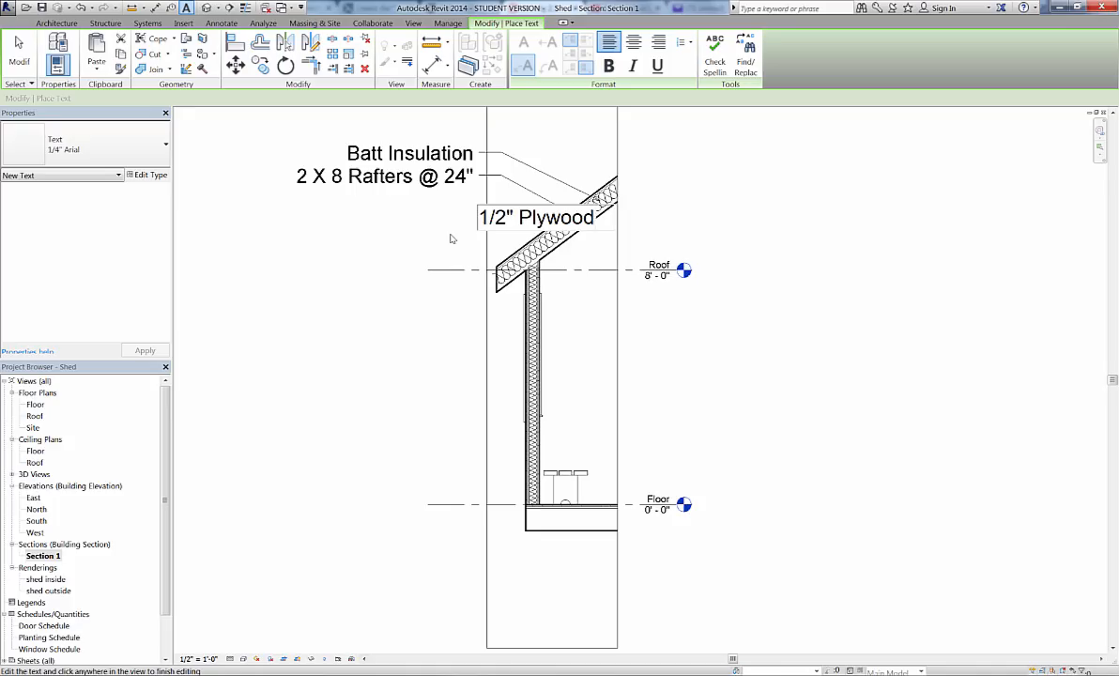
text( Sheathing)
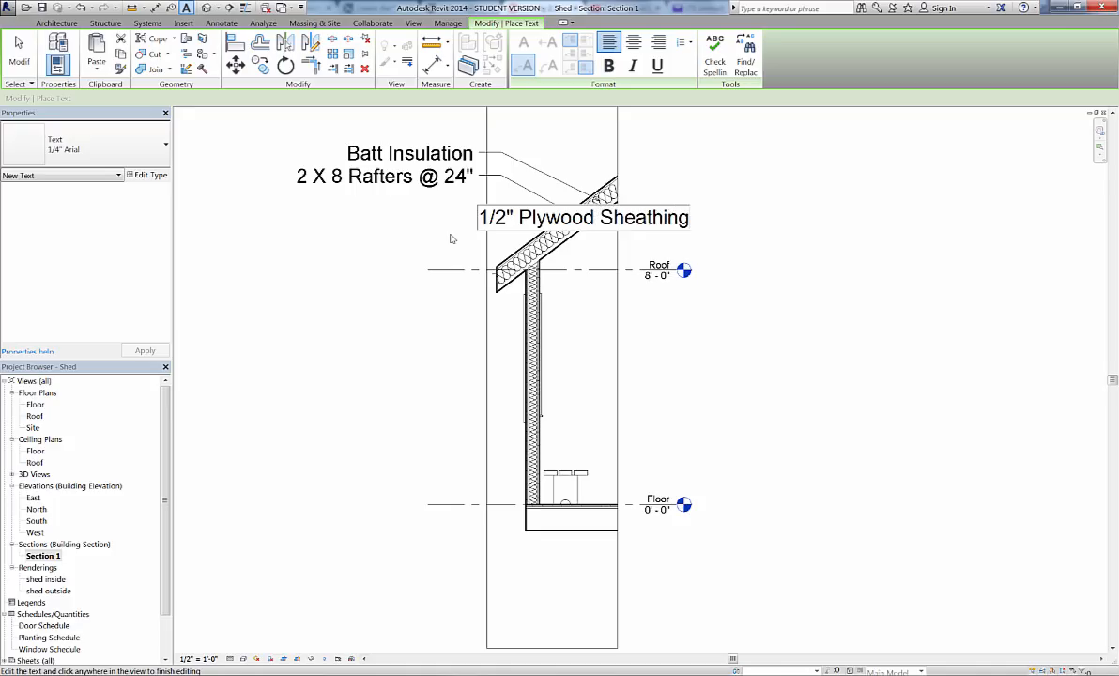
click(843, 242)
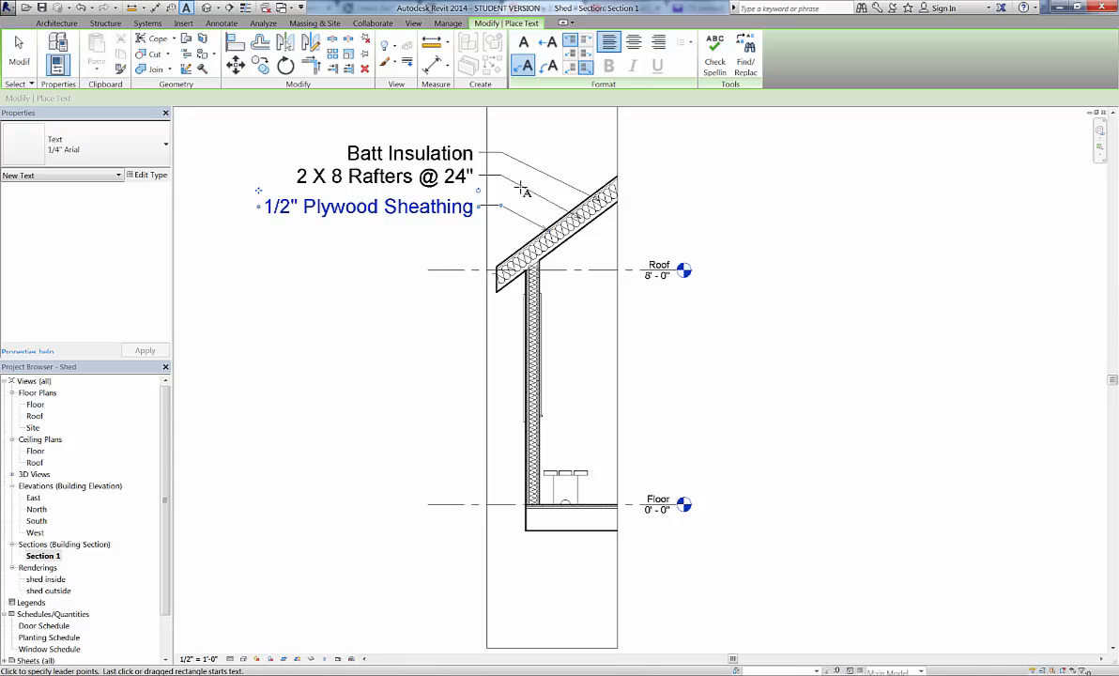
Step: Add an "Asphalt Shingles" text note below the sheathing note, with its two-segment leader pointing to the roof's outer surface near the eave
scroll(502, 239, down, 2)
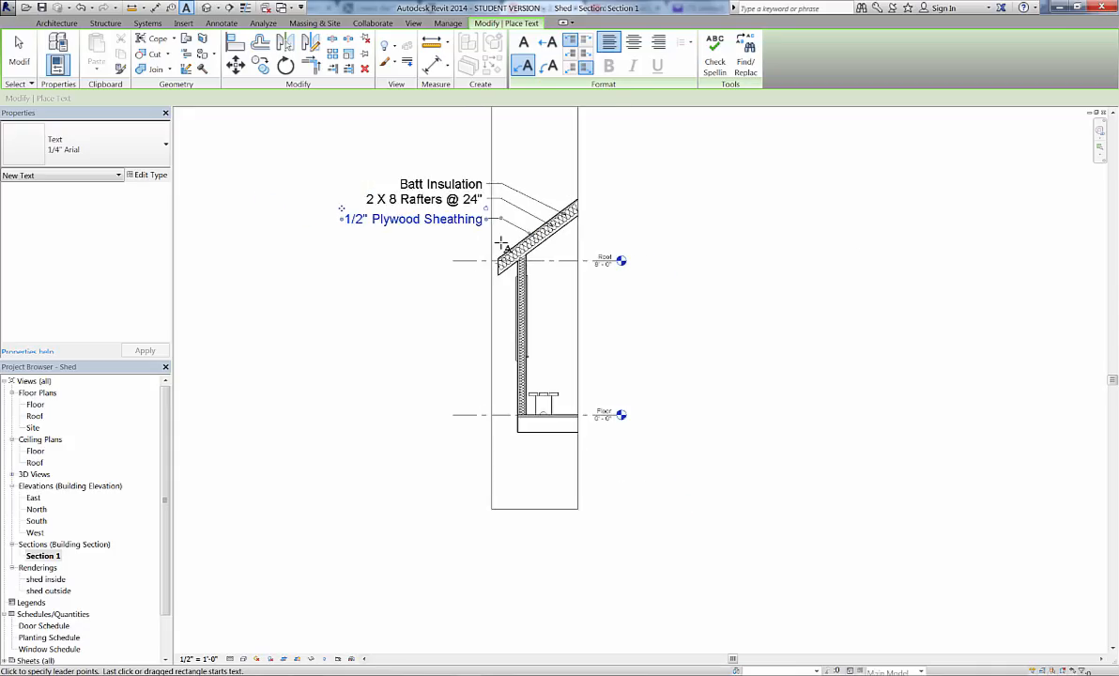
scroll(502, 244, up, 3)
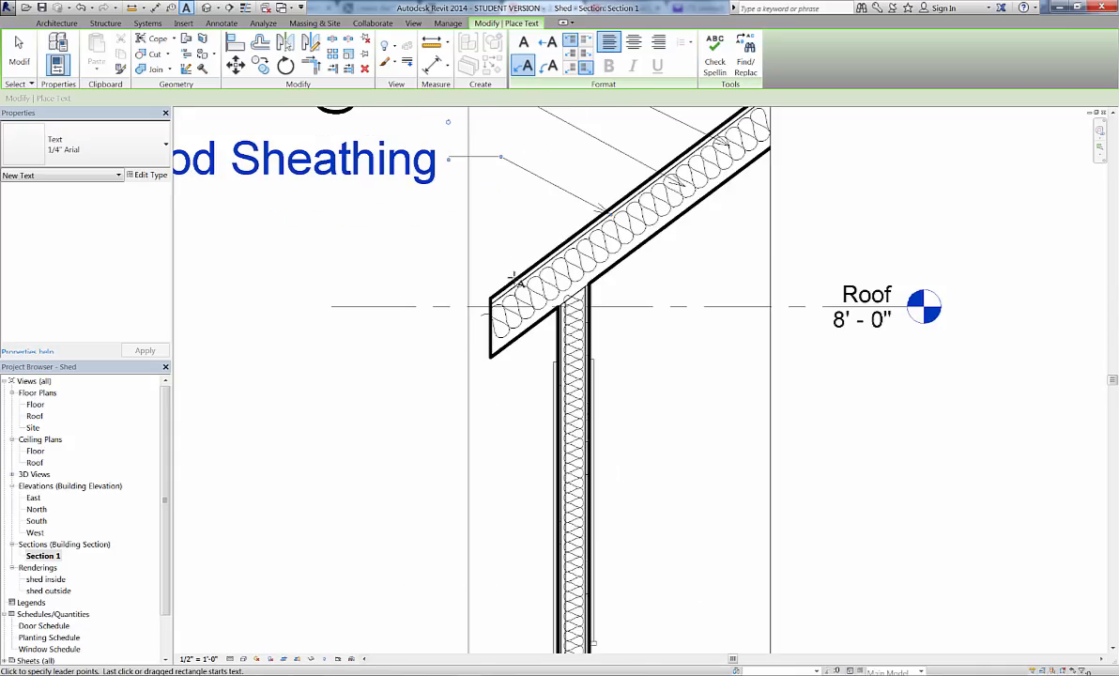
scroll(512, 268, up, 2)
scroll(514, 278, up, 2)
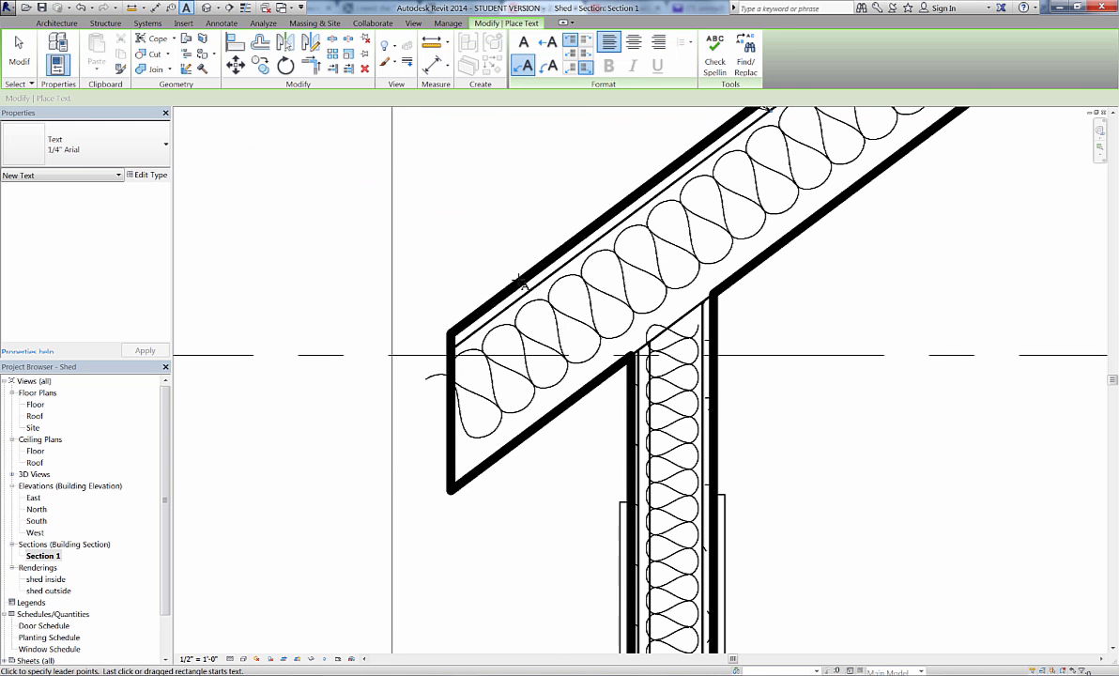
click(517, 281)
scroll(433, 197, up, 1)
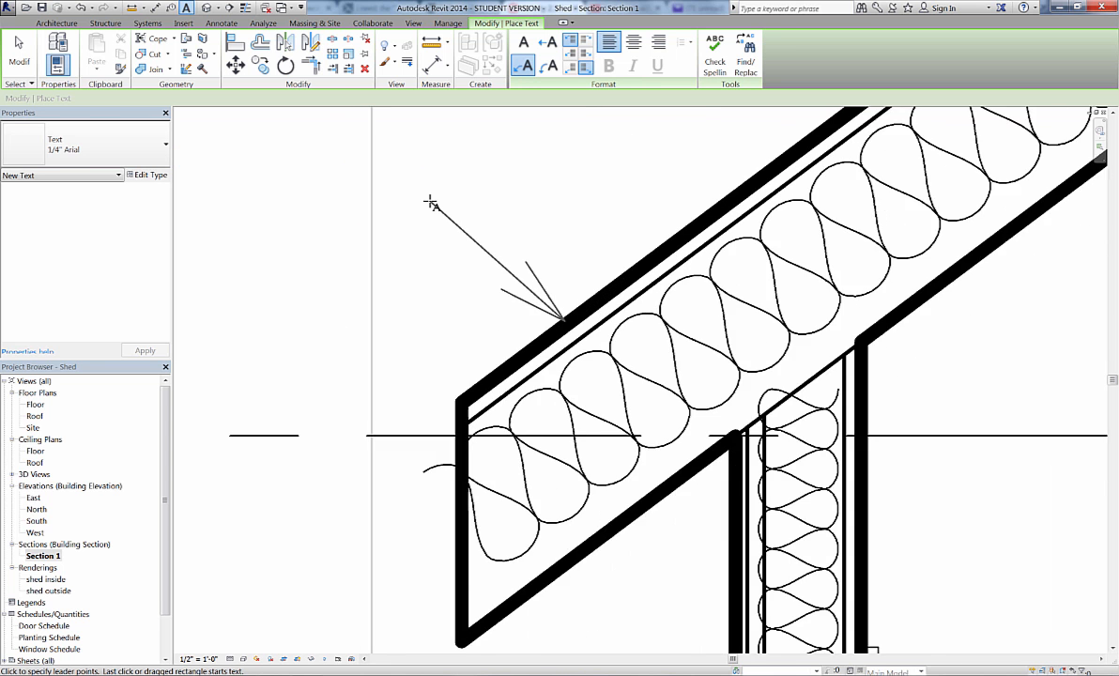
scroll(430, 200, down, 2)
scroll(430, 203, down, 3)
scroll(437, 246, up, 1)
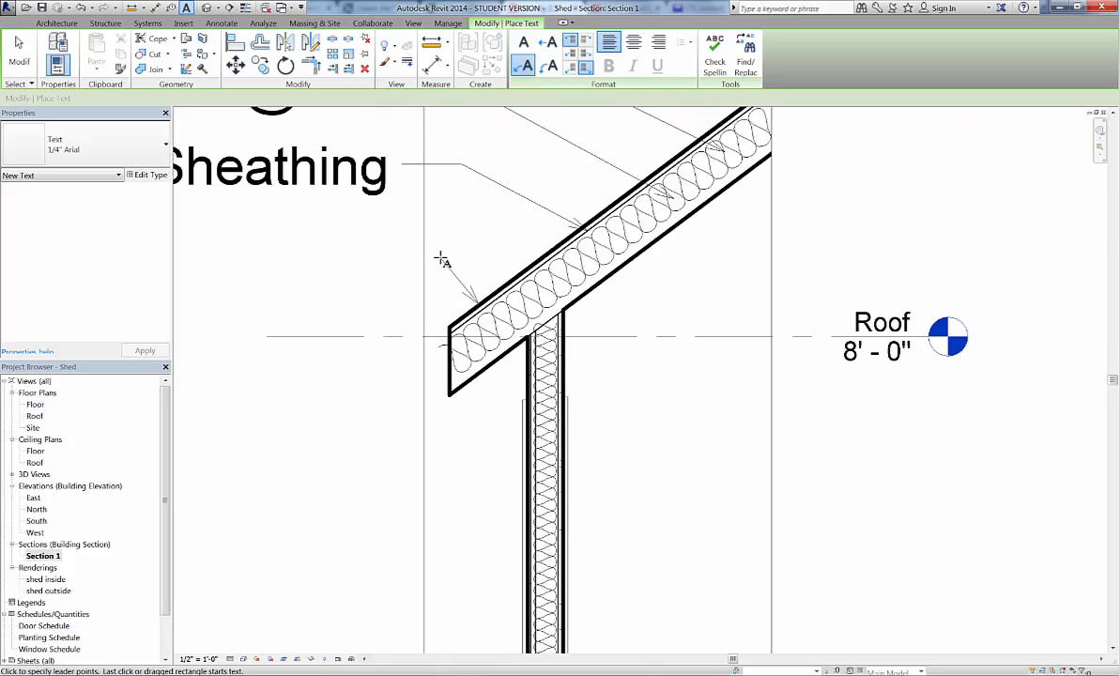
click(417, 258)
click(364, 260)
text(As)
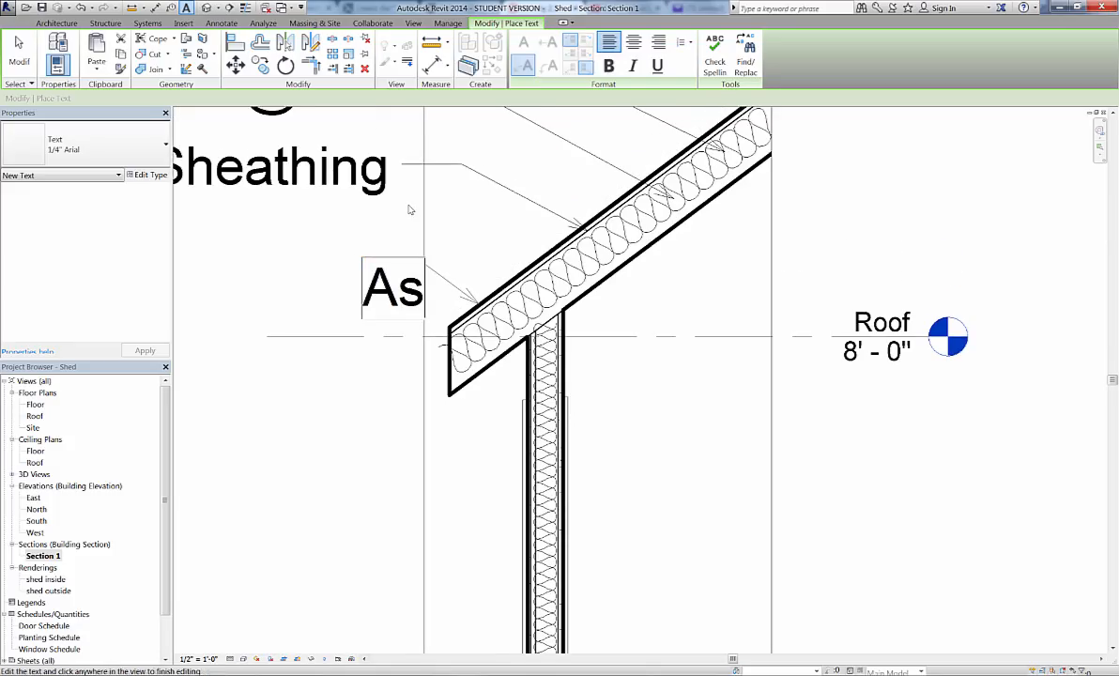
text(p)
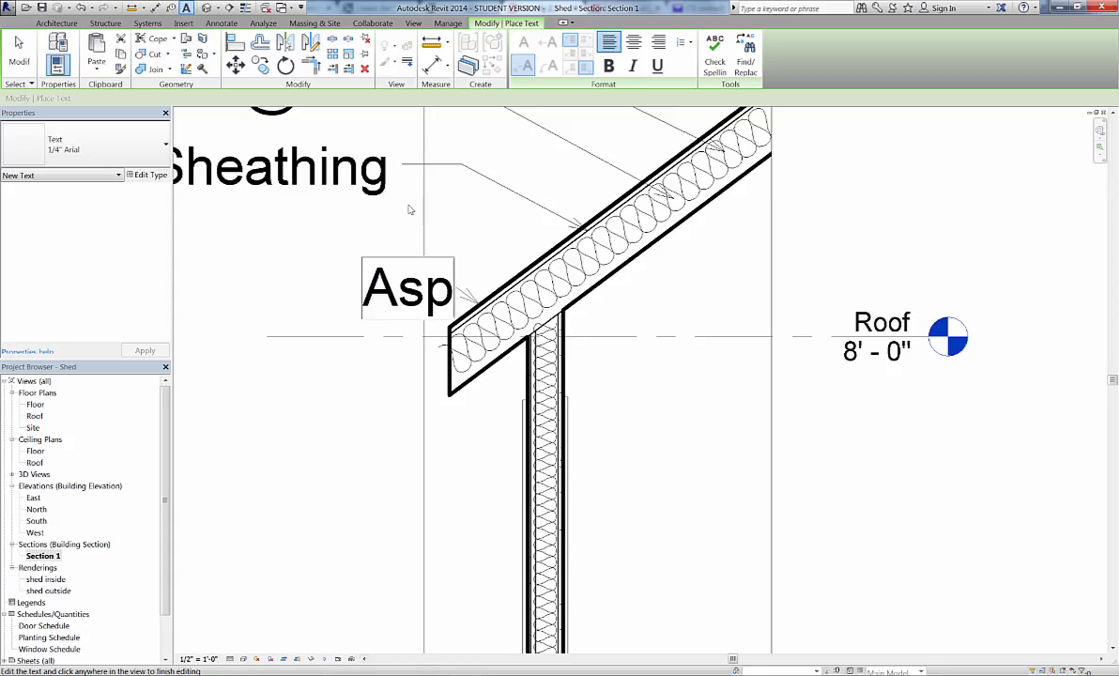
text(halt Shingle)
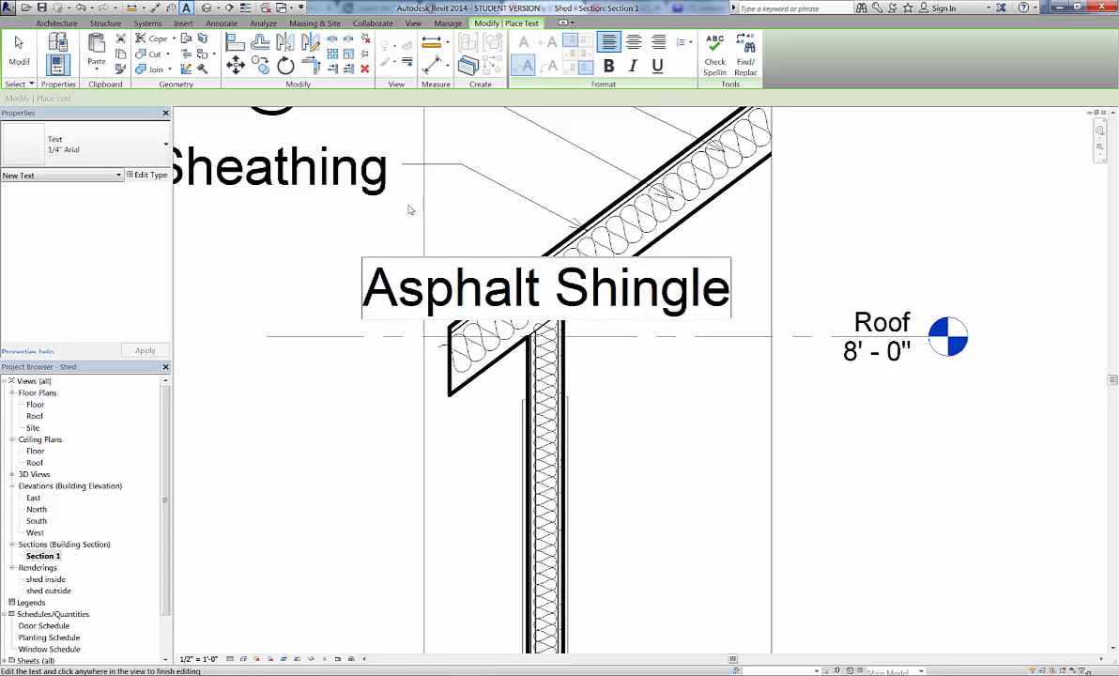
text(s)
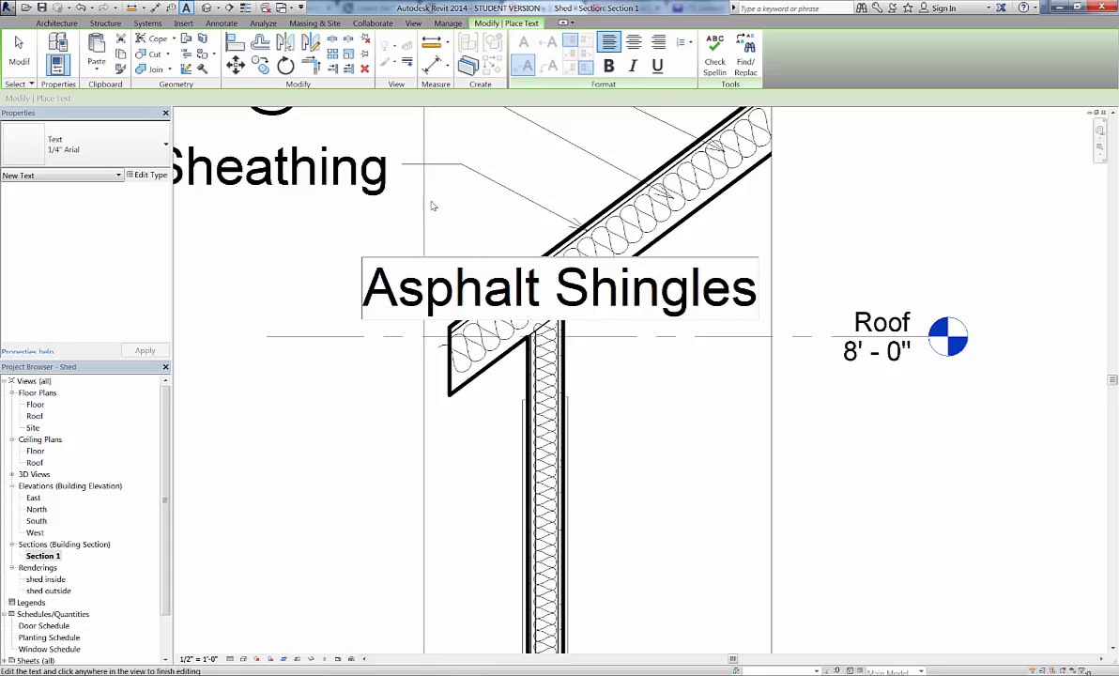
click(895, 245)
Step: Add a "Batt Insulation" text note outside the wall, below the roof notes, with a two-segment leader pointing to the wall insulation
scroll(857, 262, up, 3)
scroll(856, 262, down, 5)
scroll(856, 262, down, 2)
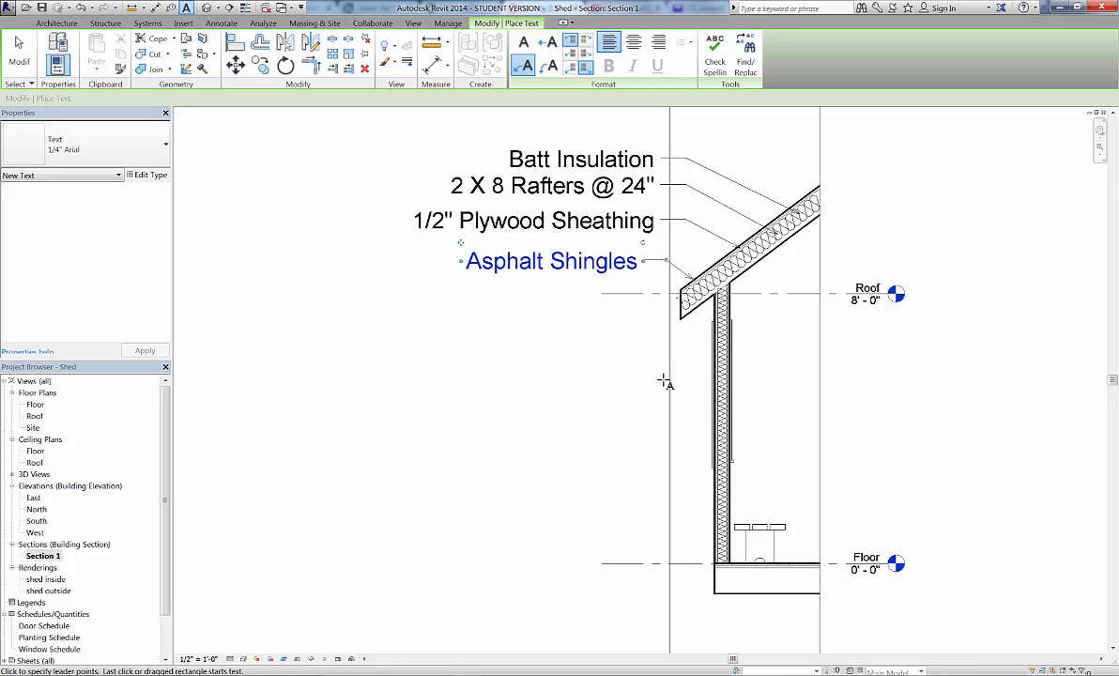
scroll(709, 383, down, 1)
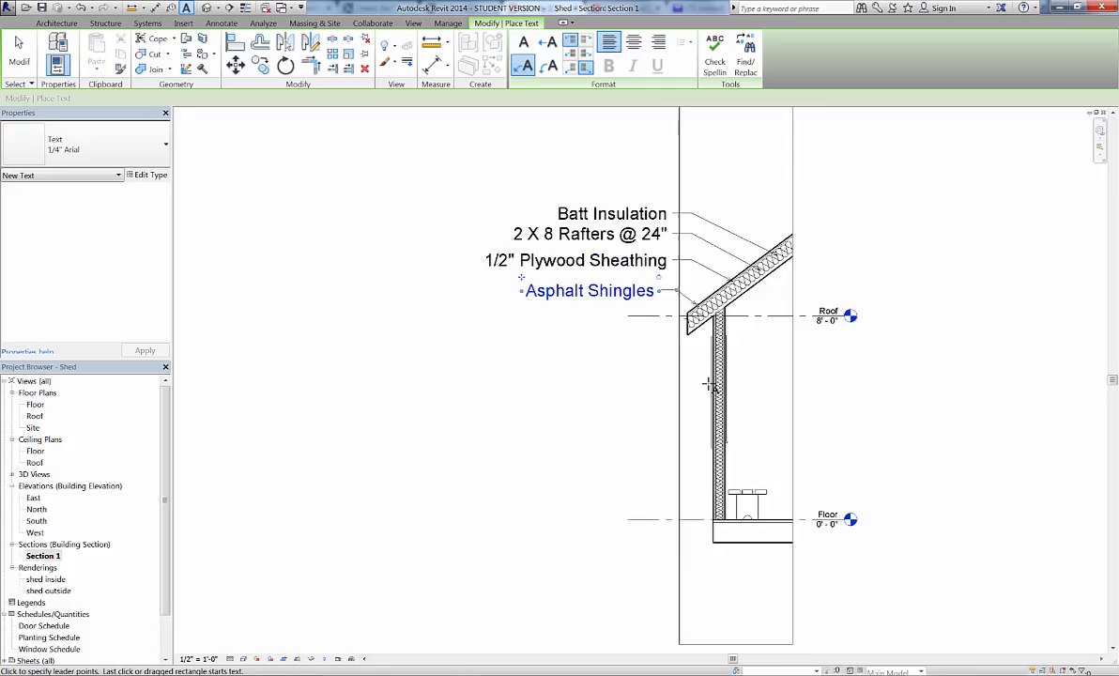
scroll(710, 382, up, 3)
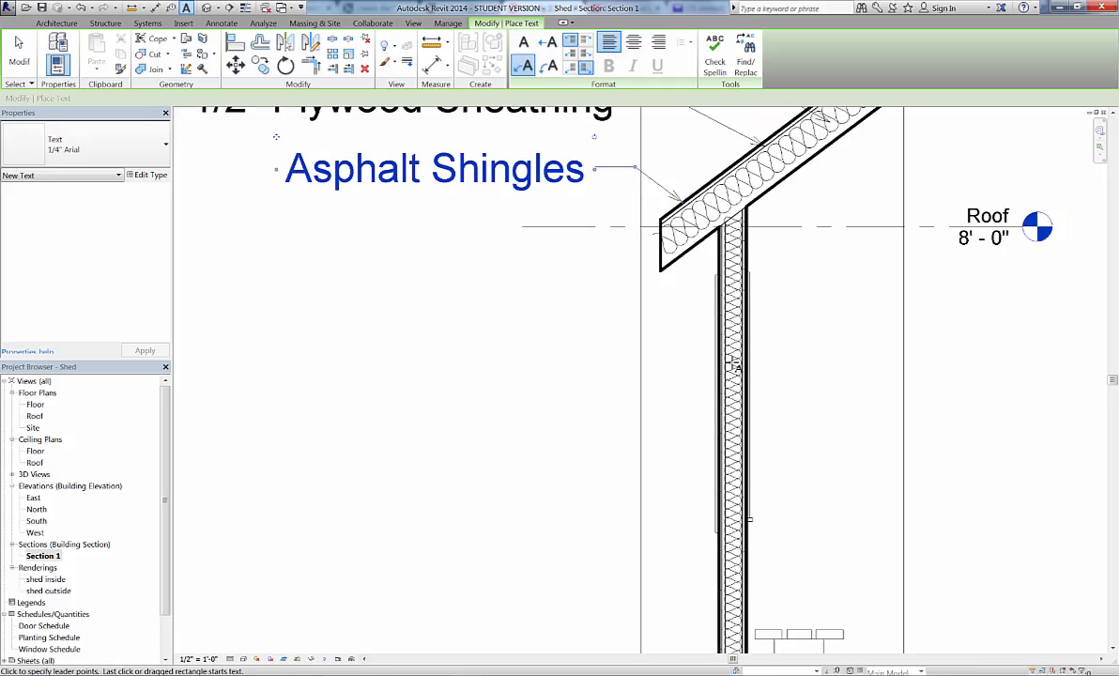
click(730, 361)
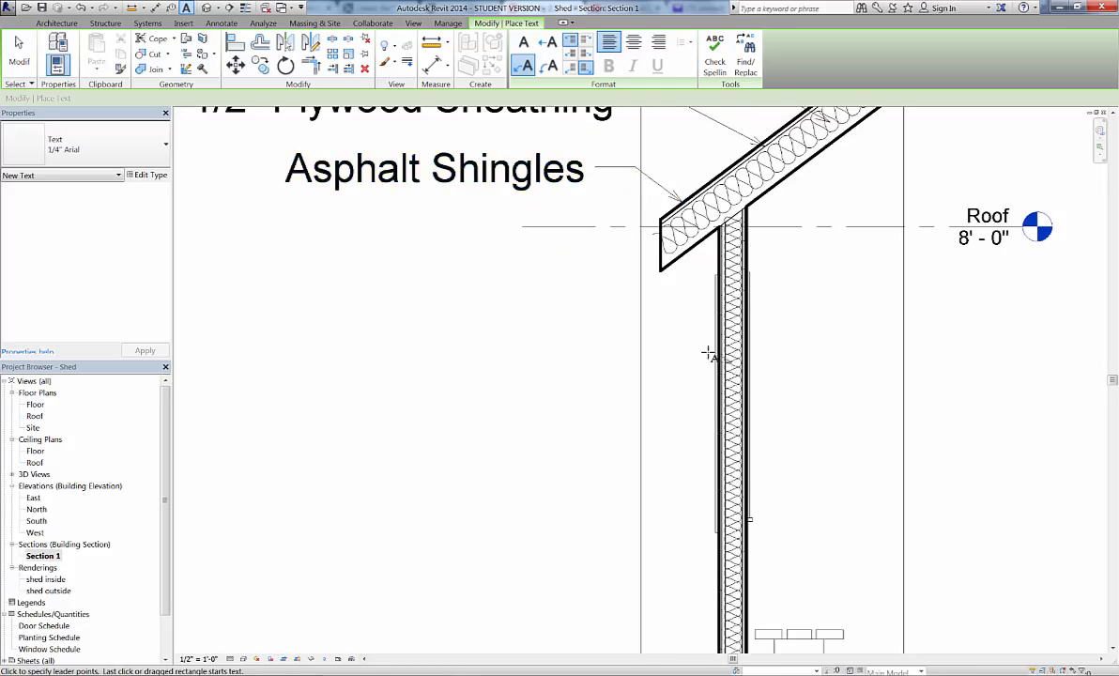
click(631, 297)
click(547, 297)
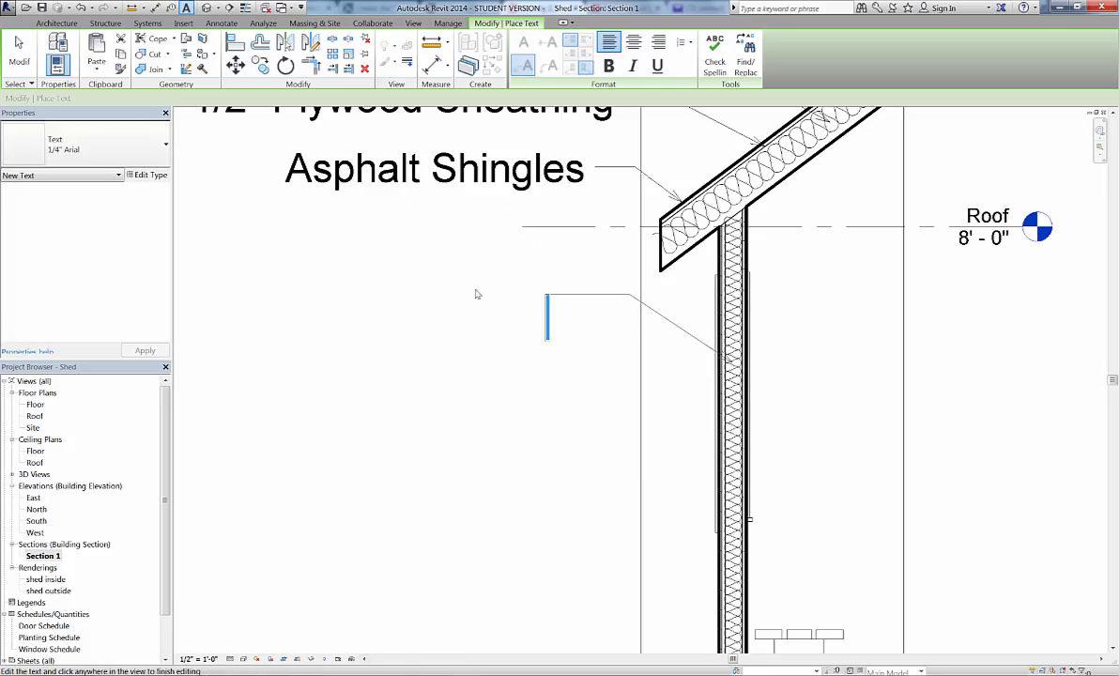
text(Batt I)
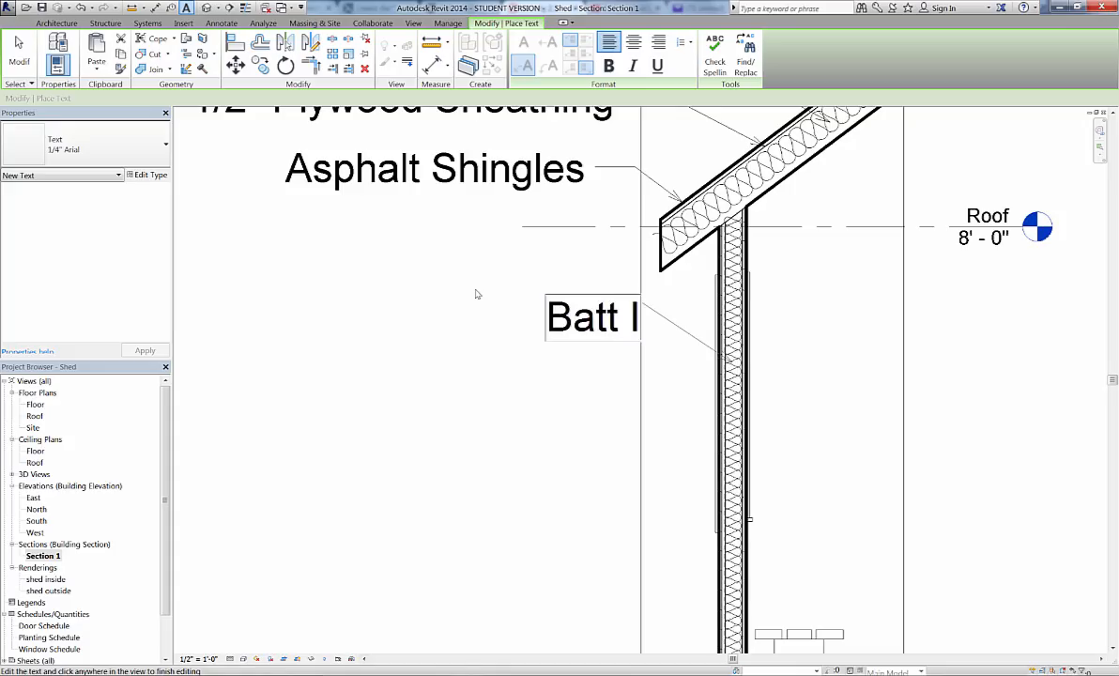
text(nsulation)
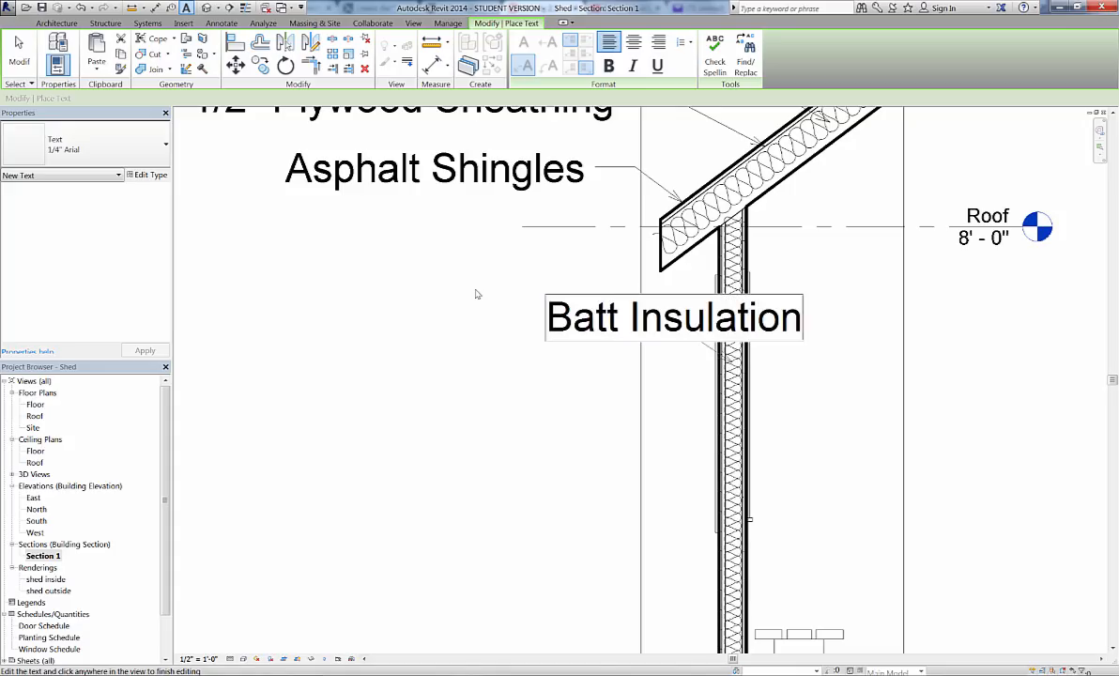
click(966, 358)
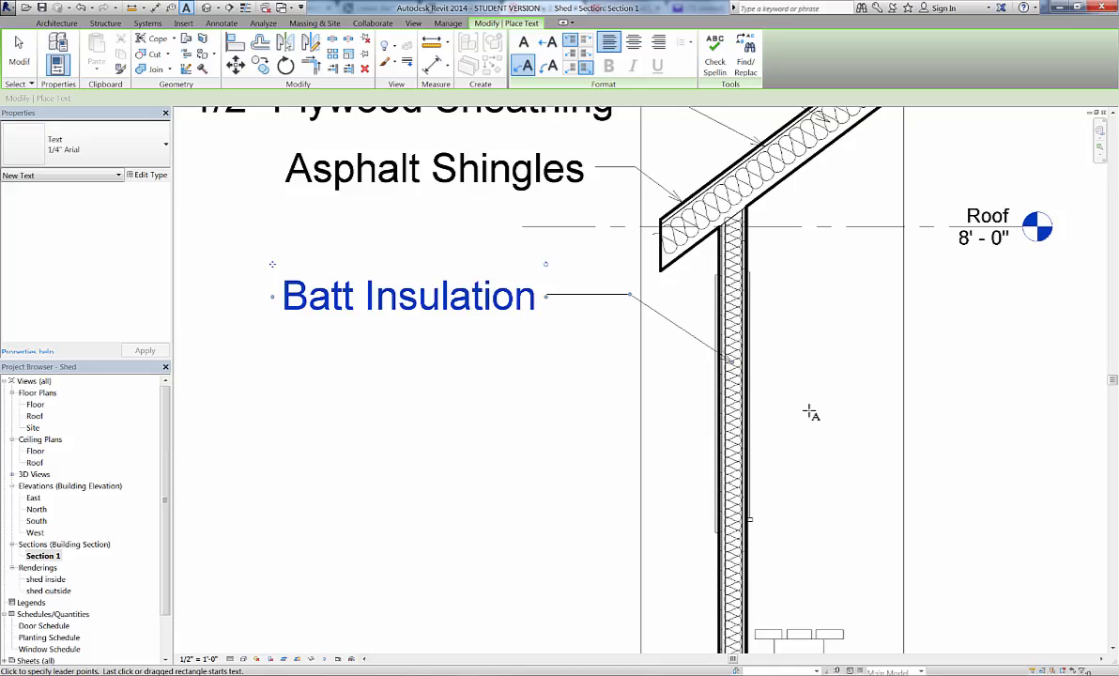
Step: Add a "1/2" Gypsum Wallboard" text note below the wall's Batt Insulation note, with a two-segment leader pointing to the wall's interior face
scroll(774, 414, down, 2)
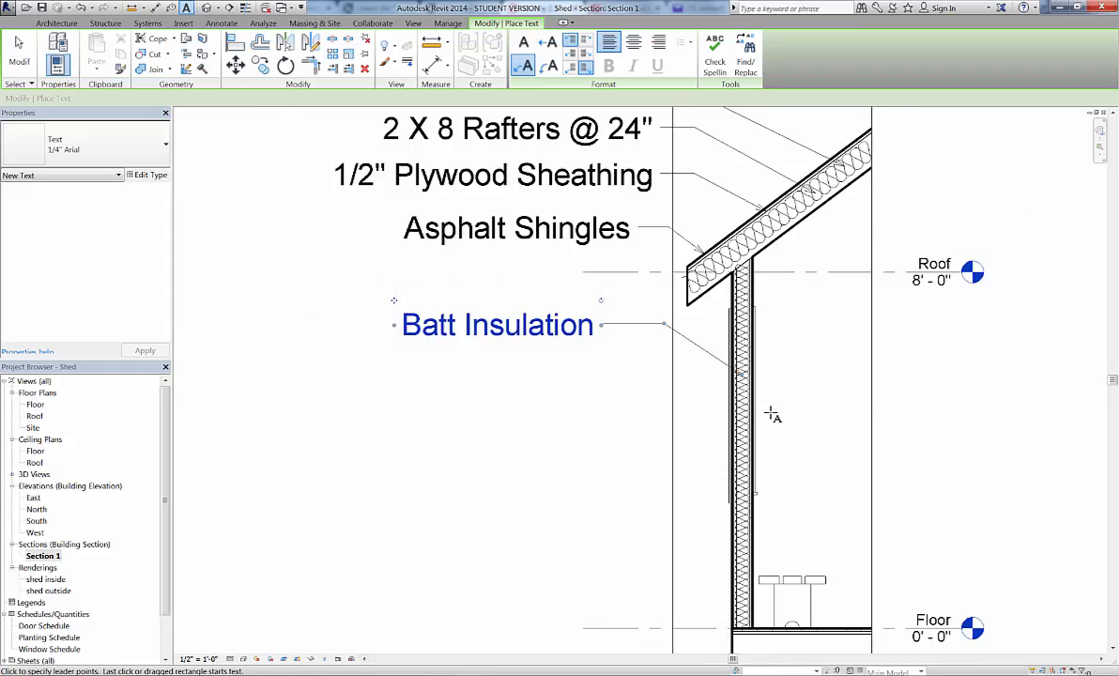
scroll(771, 414, up, 4)
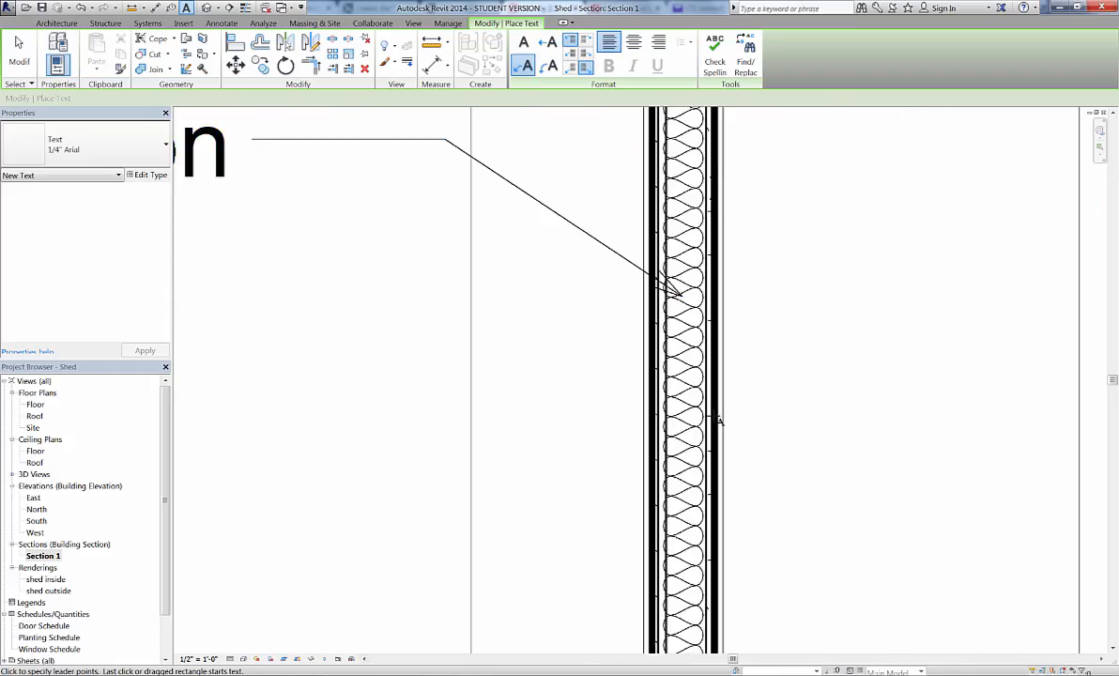
click(723, 419)
scroll(602, 375, up, 2)
scroll(602, 375, down, 4)
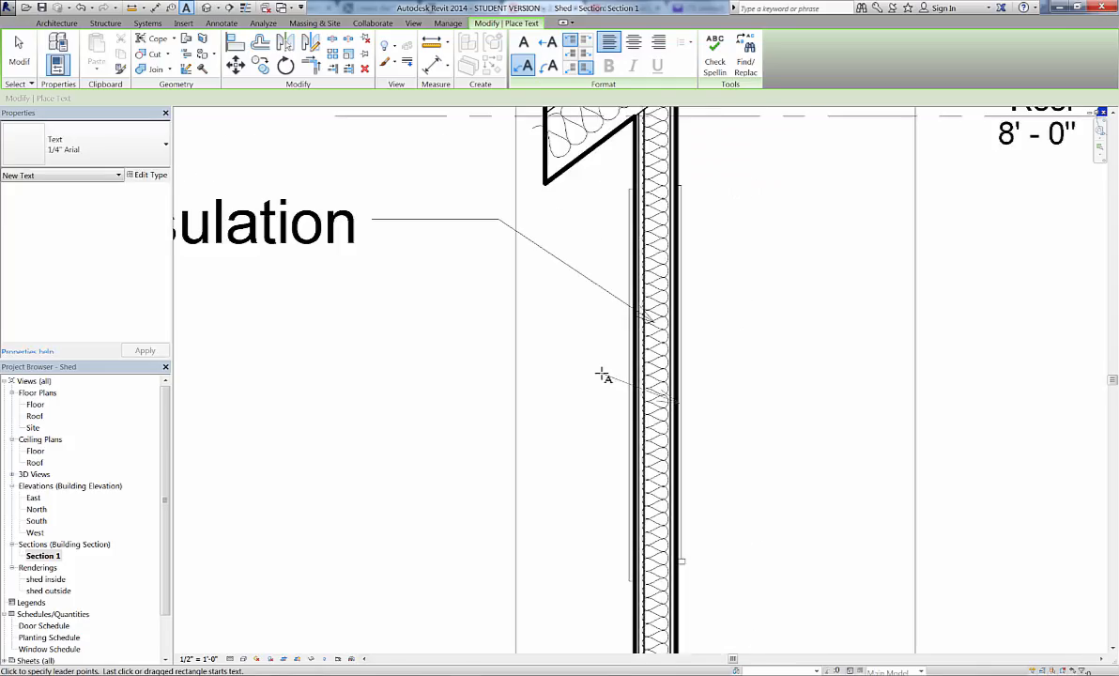
middle_drag(602, 375, 640, 423)
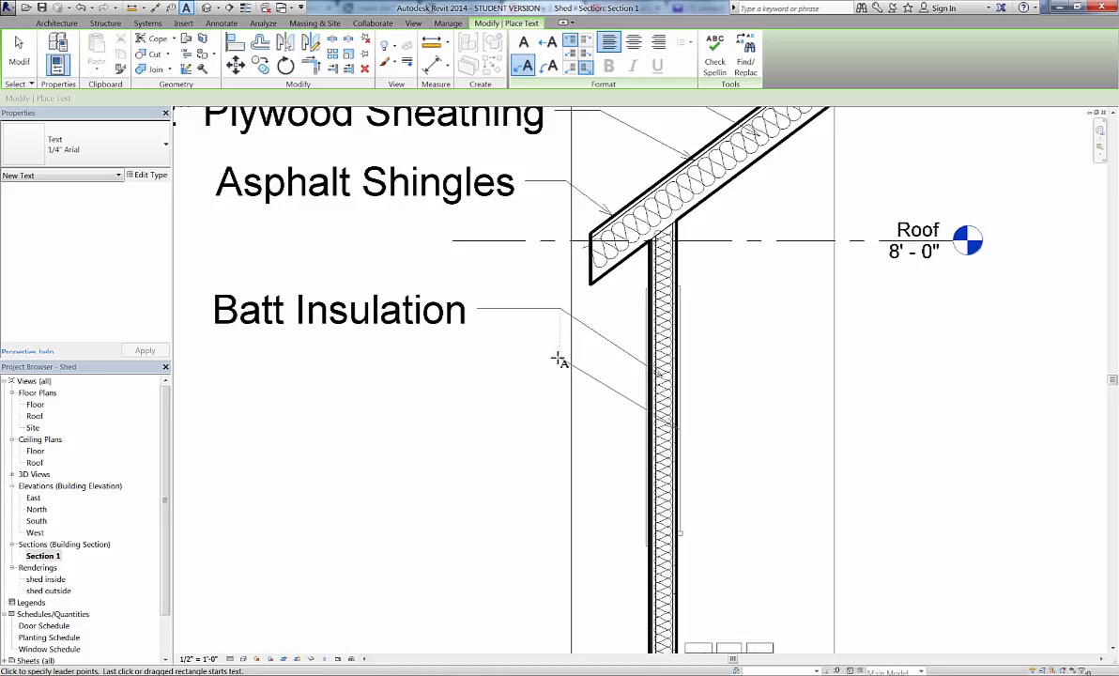
click(560, 359)
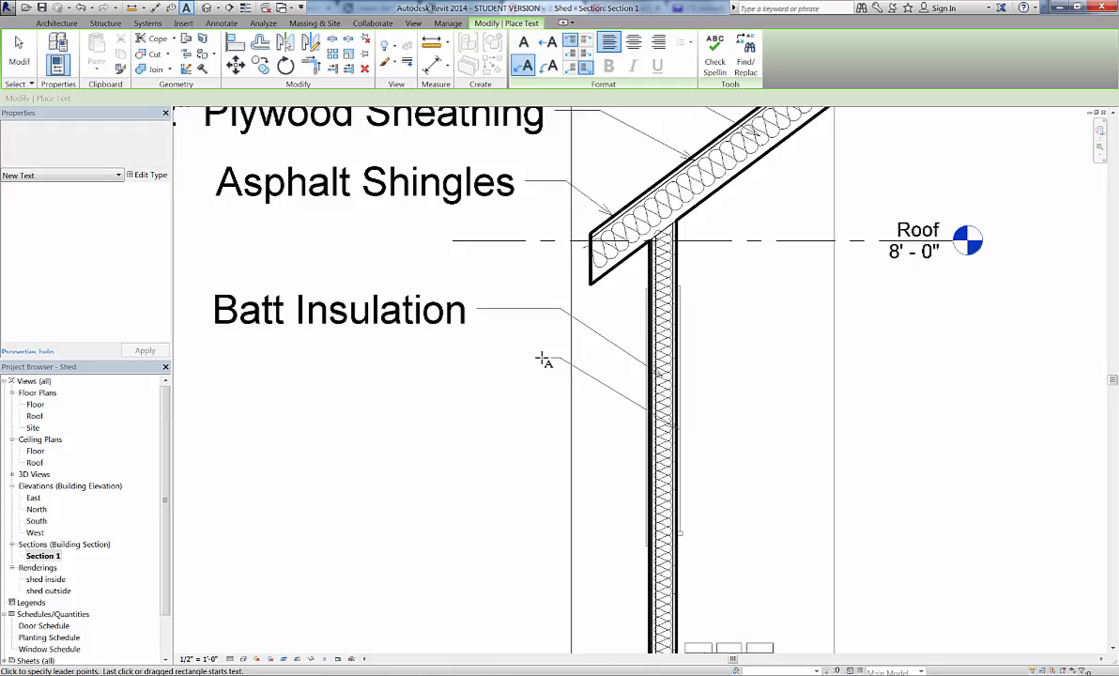
click(474, 360)
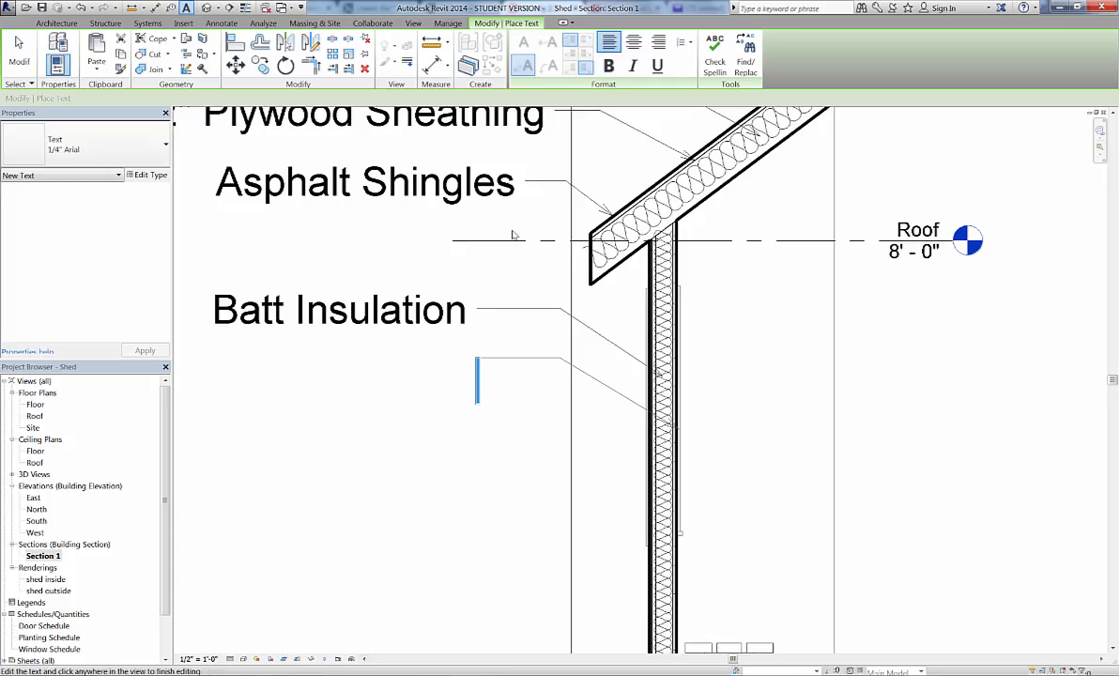
text(1/2)
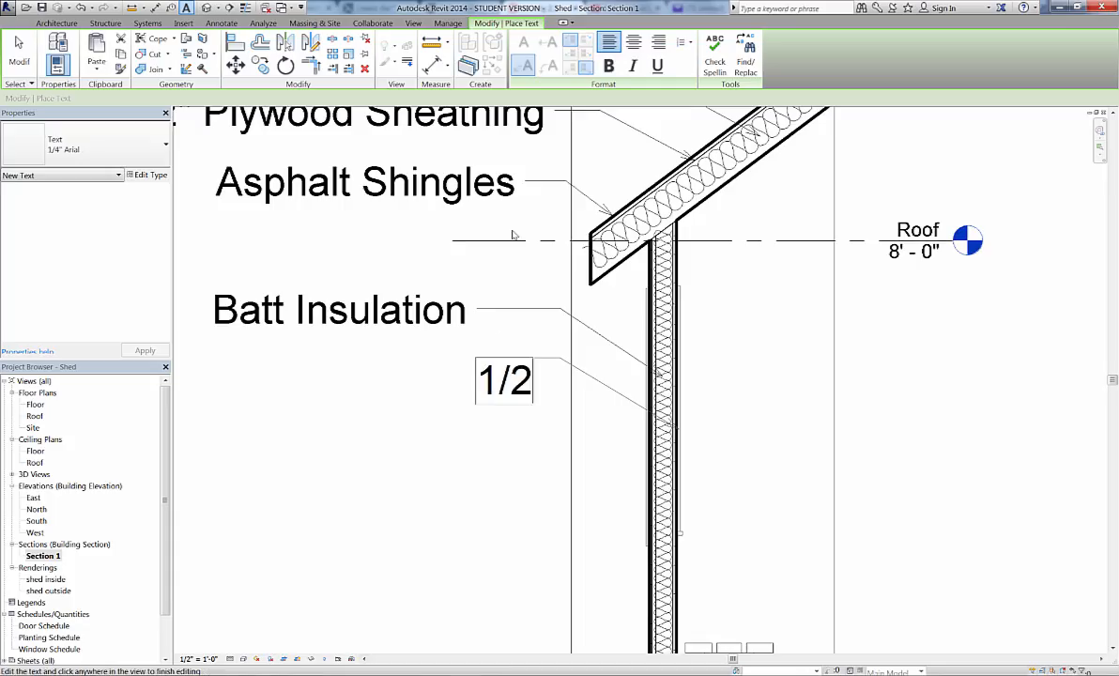
text(" G)
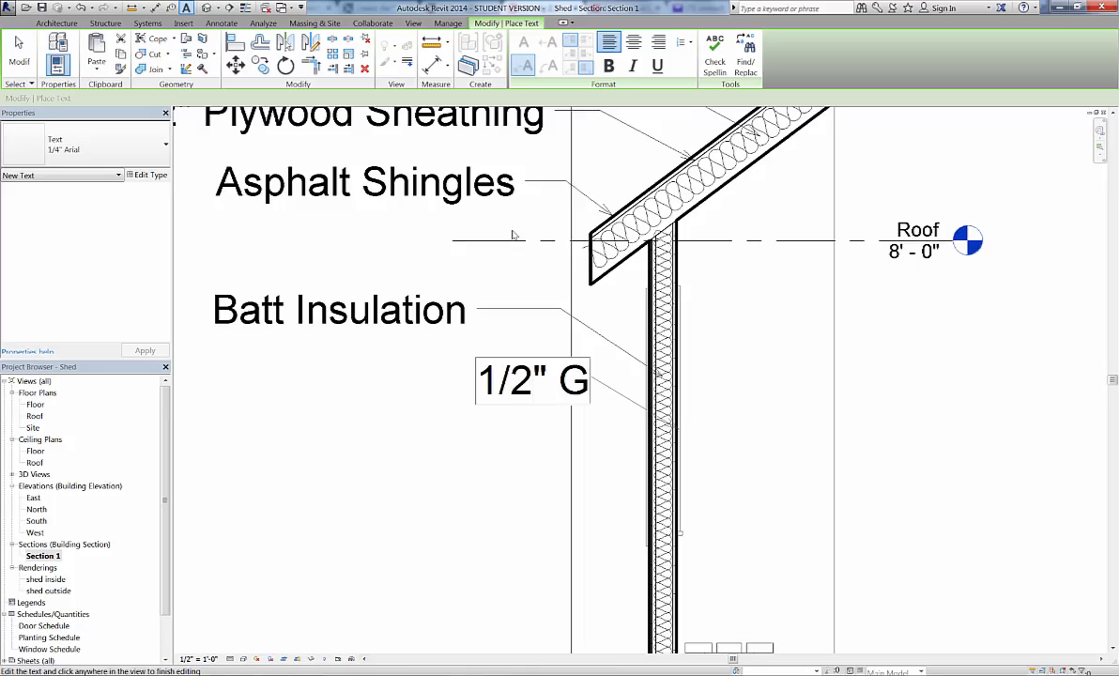
text(yps)
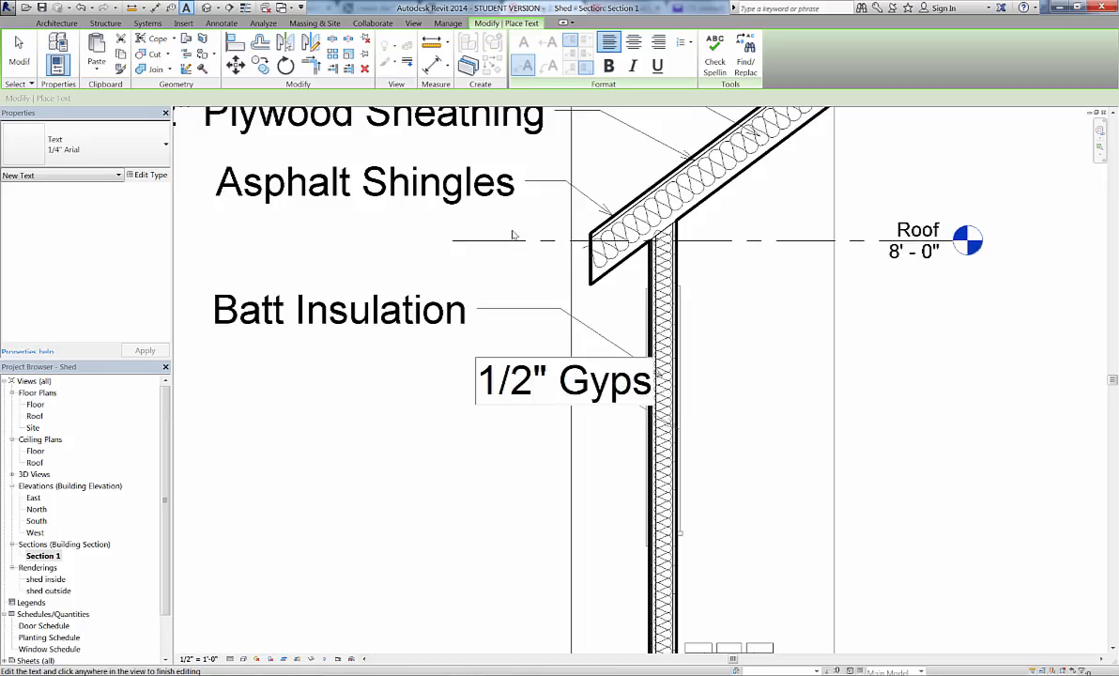
text(um)
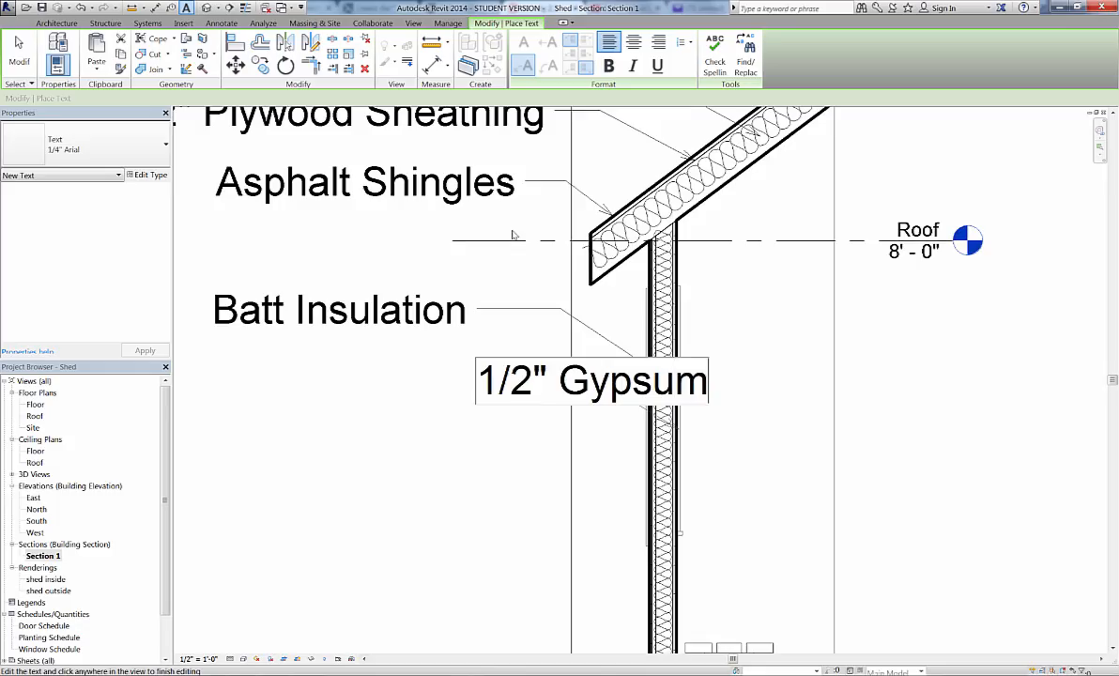
text( Wallboard)
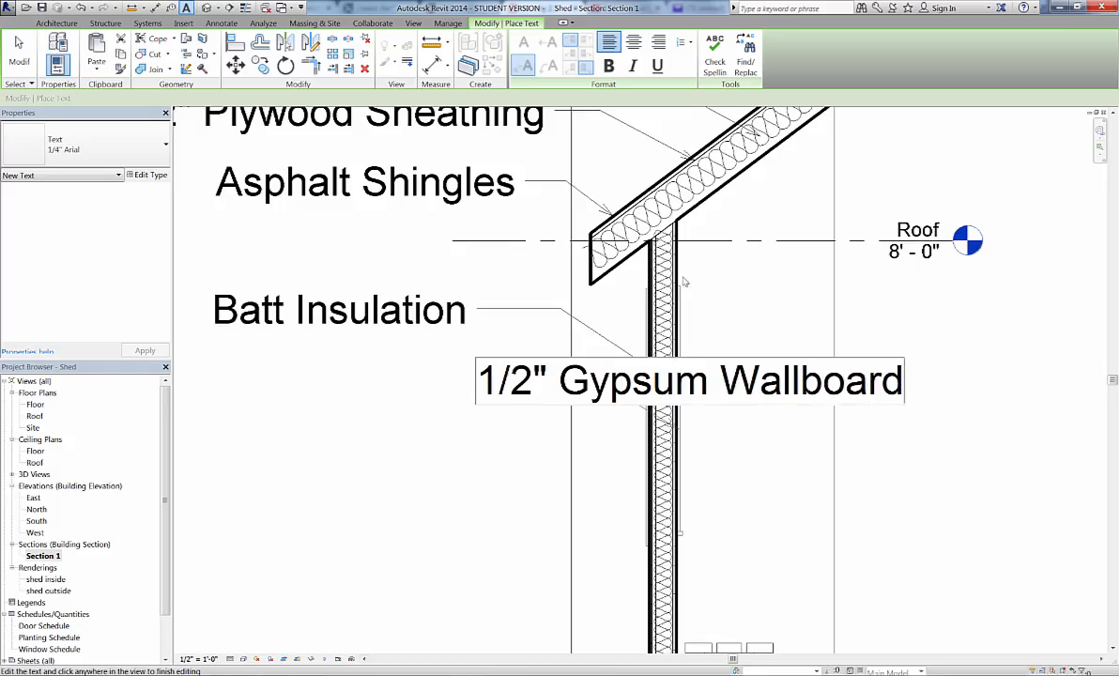
click(952, 332)
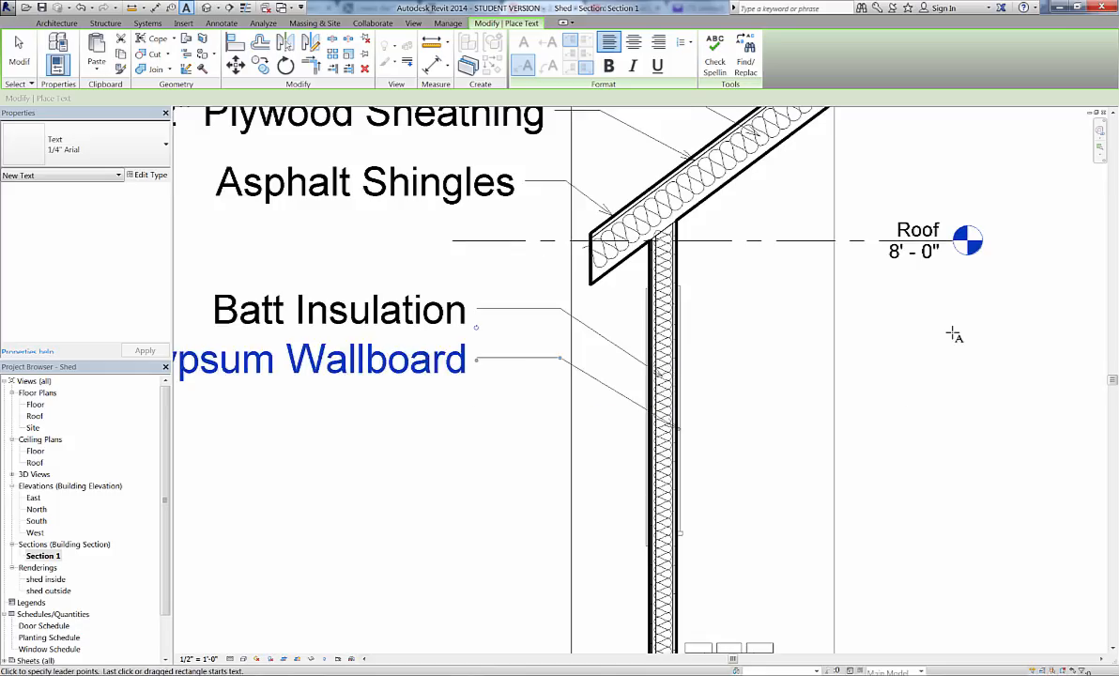
Step: Add a "Cedar Siding" text note below the gypsum wallboard note, with a two-segment leader pointing to the wall's exterior face
middle_drag(566, 444, 561, 355)
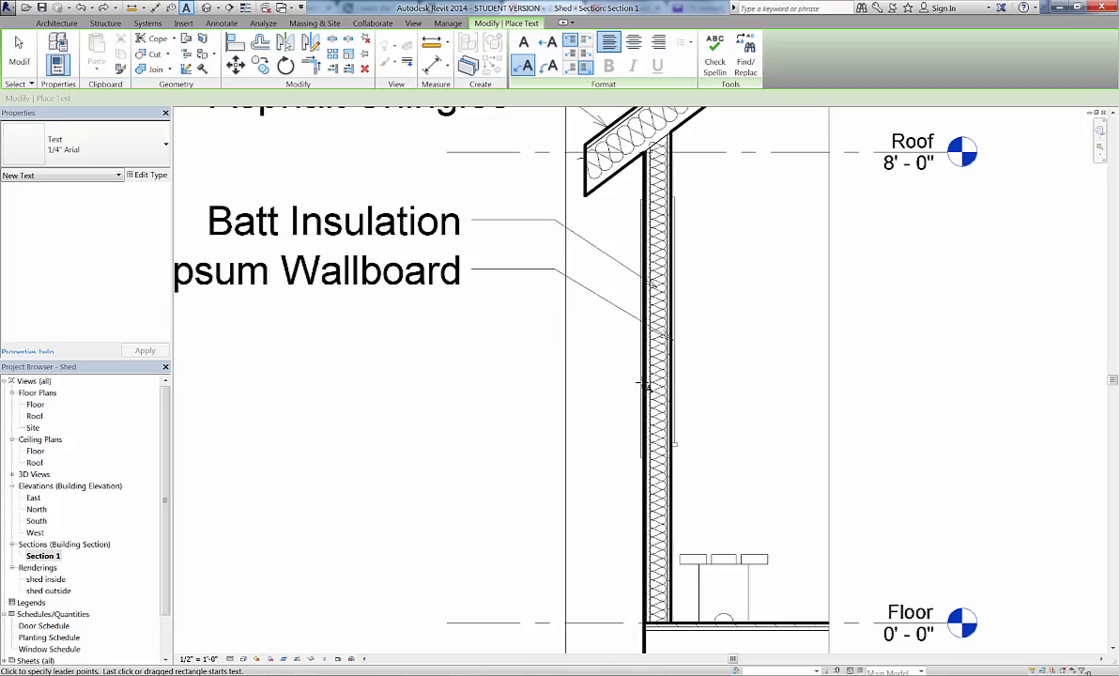
click(644, 383)
click(561, 329)
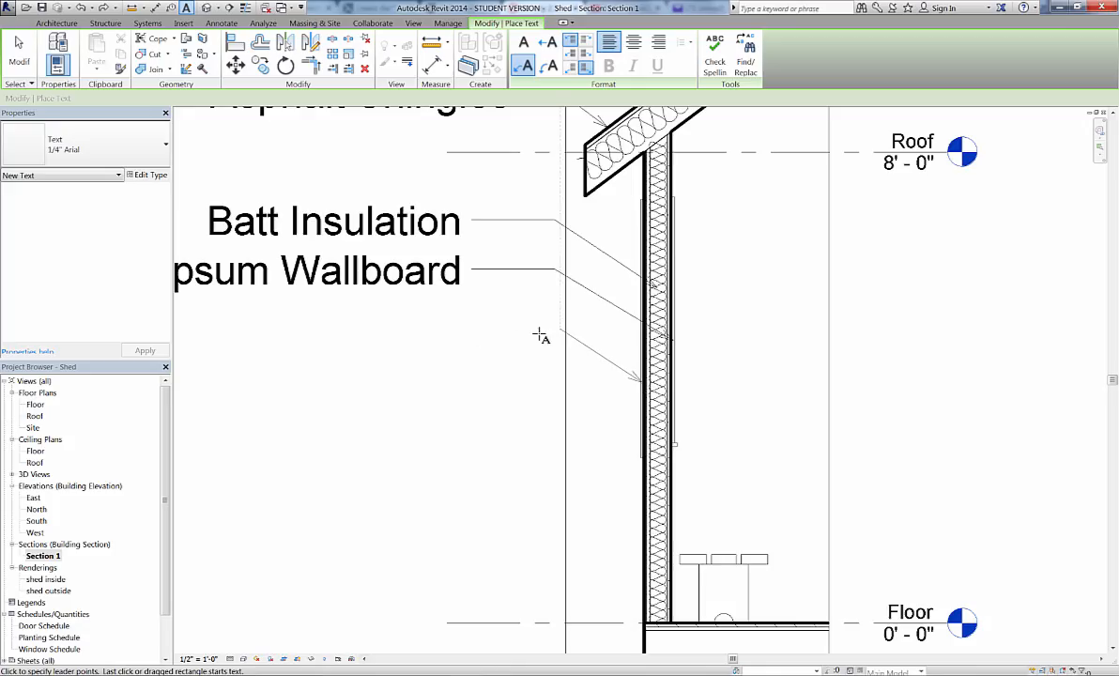
click(484, 330)
text(C)
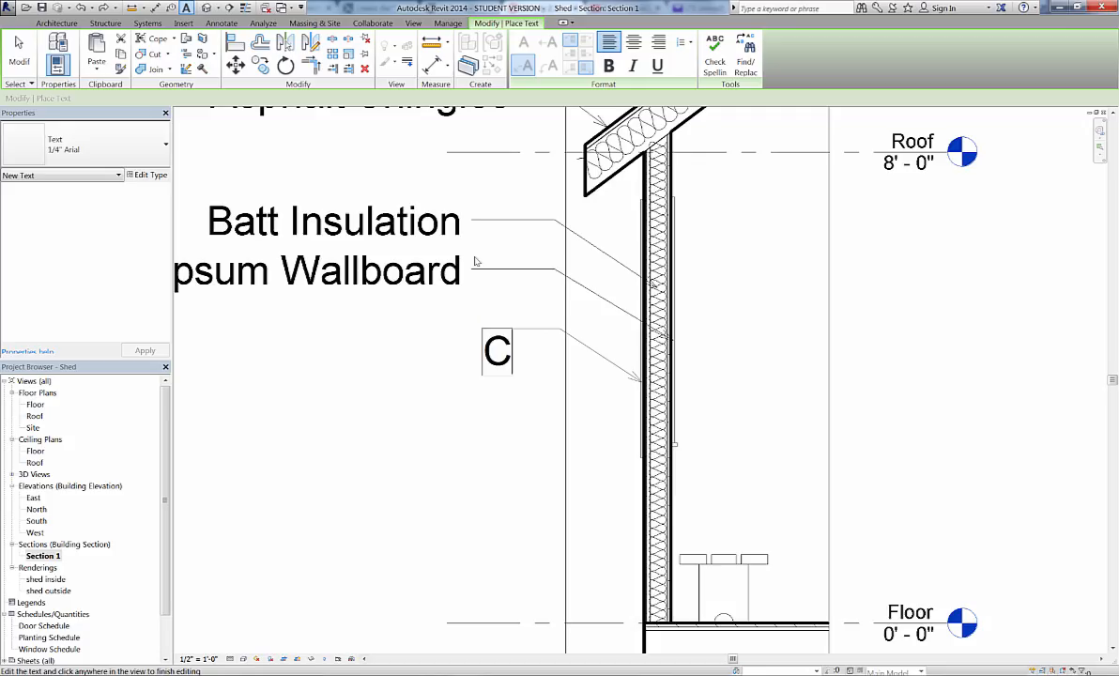
text(edar Siding)
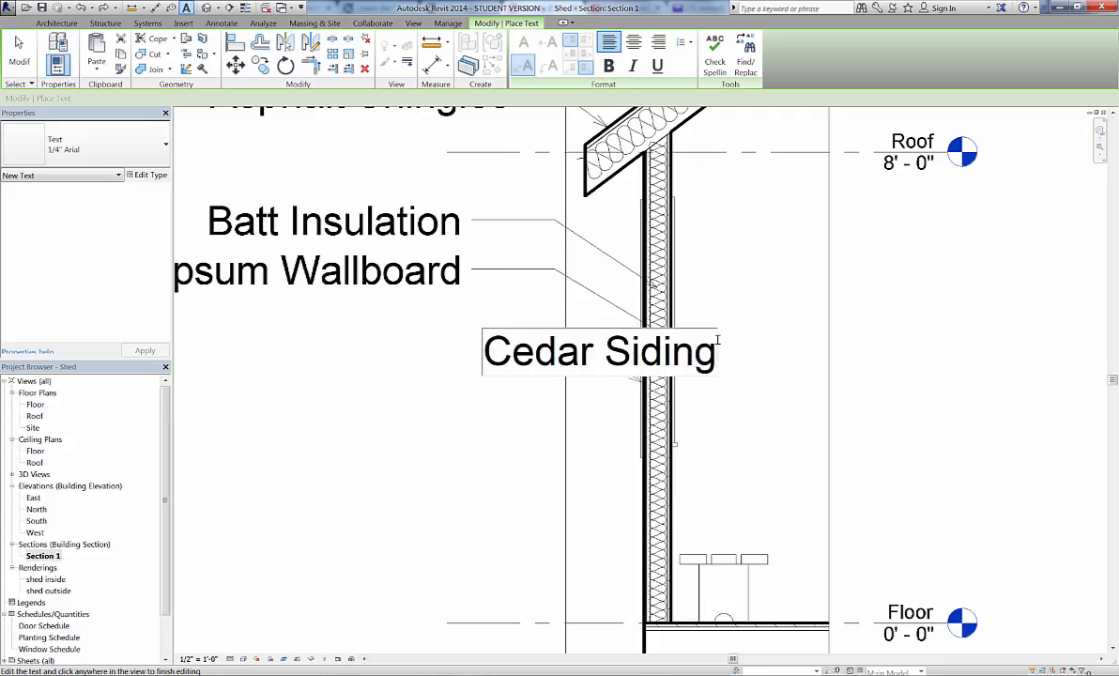
click(848, 310)
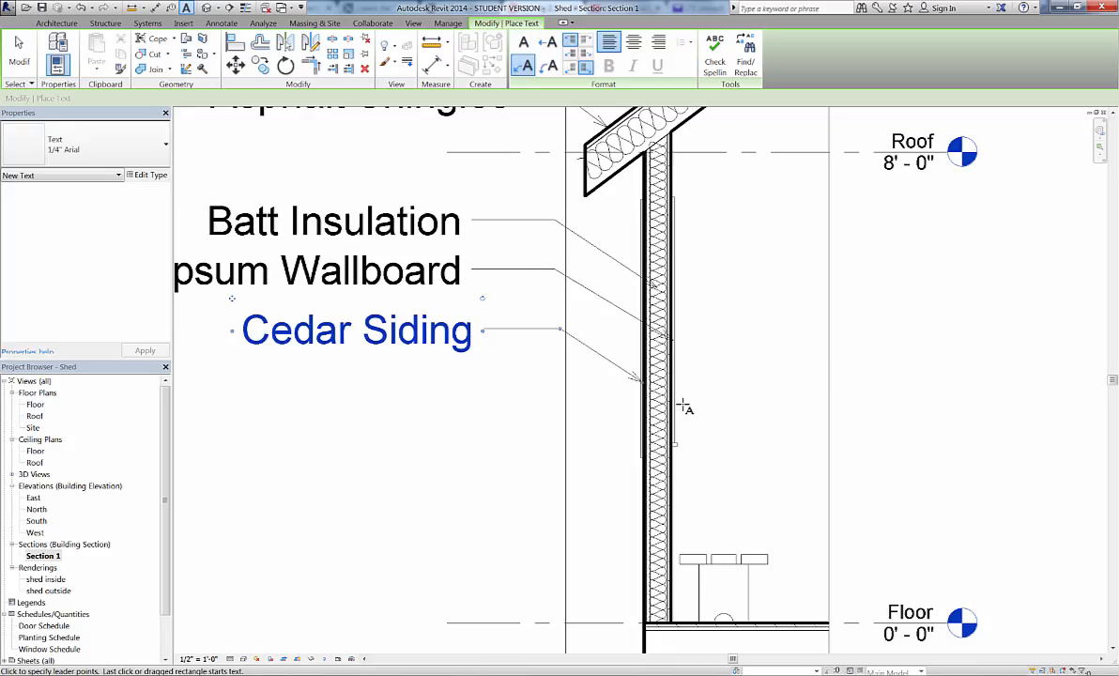
Step: Add a "1/2" Plywood Sheathing" text note below the Cedar Siding note, with a two-segment leader pointing to the sheathing layer behind the siding
scroll(655, 416, down, 1)
scroll(658, 416, up, 4)
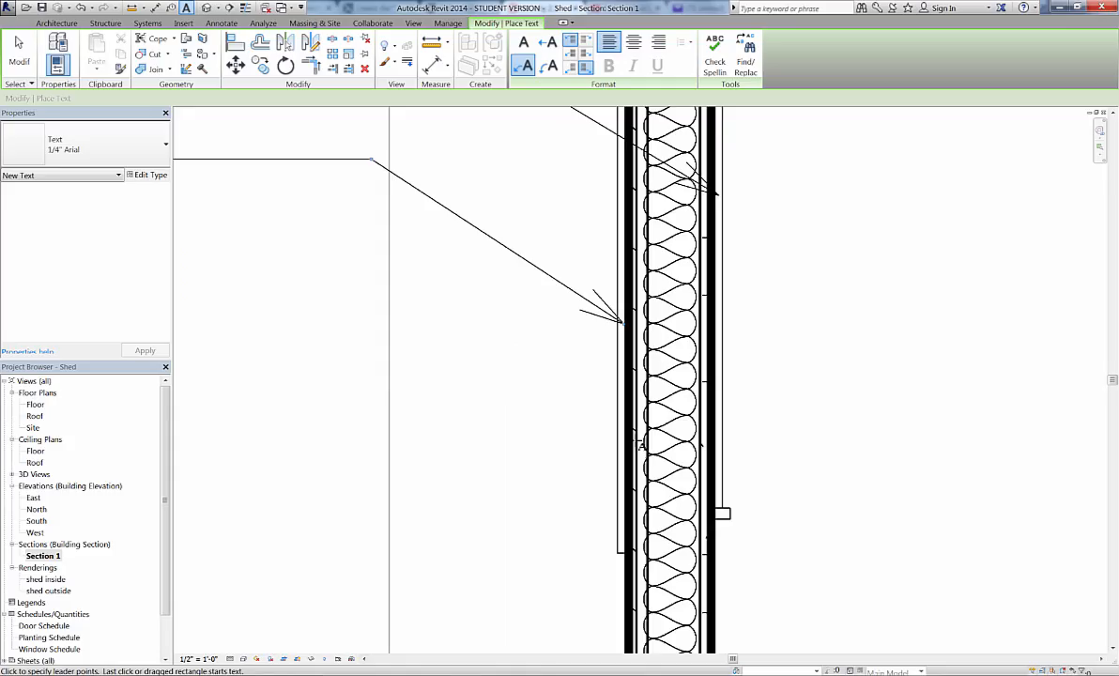
click(631, 437)
scroll(347, 262, down, 1)
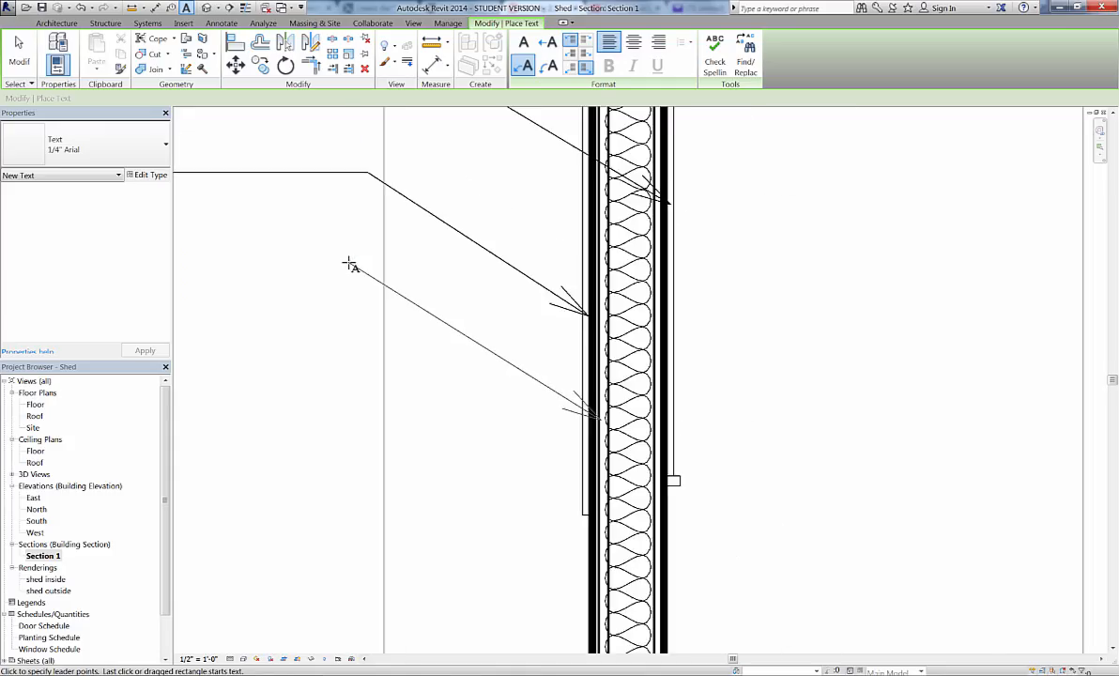
scroll(348, 263, down, 2)
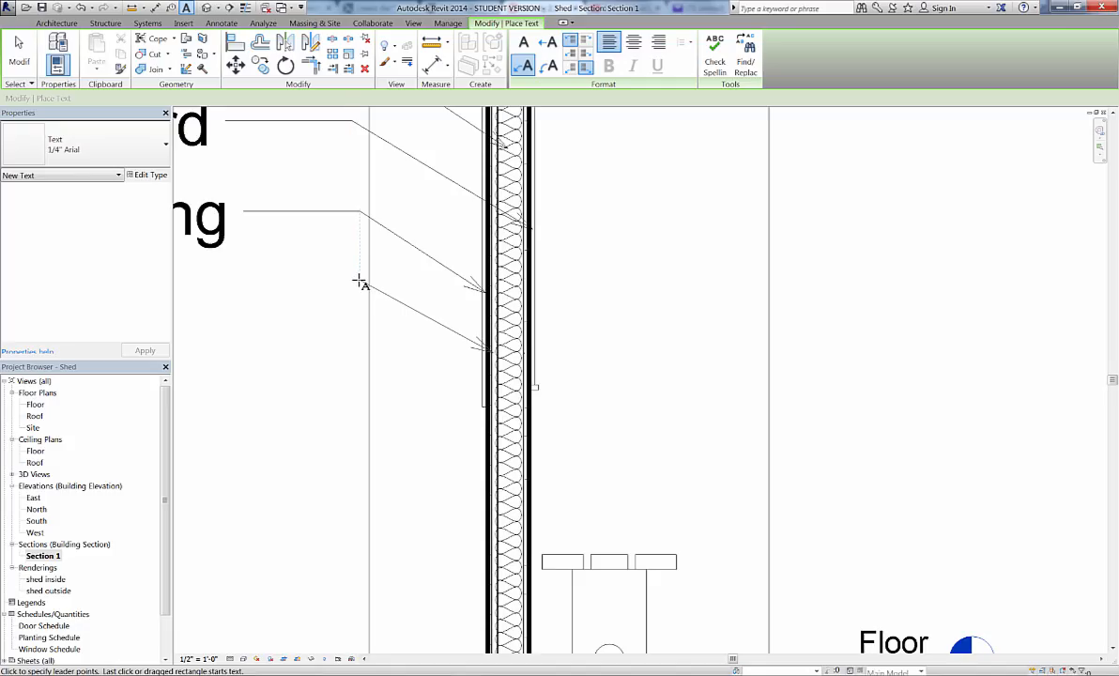
click(361, 280)
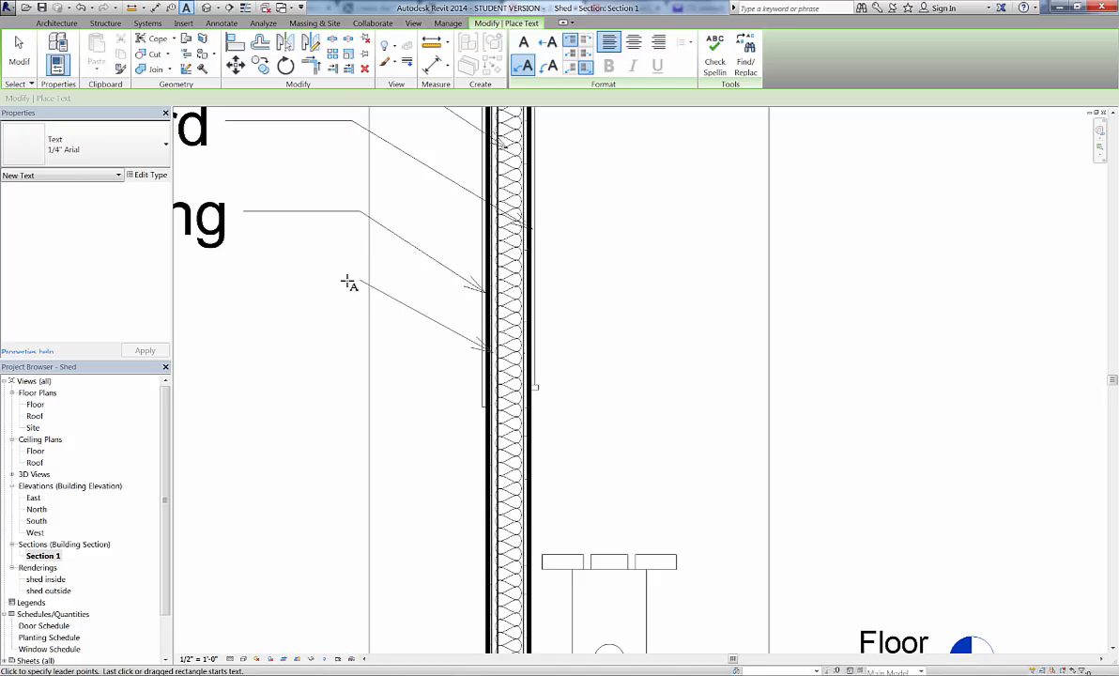
click(242, 282)
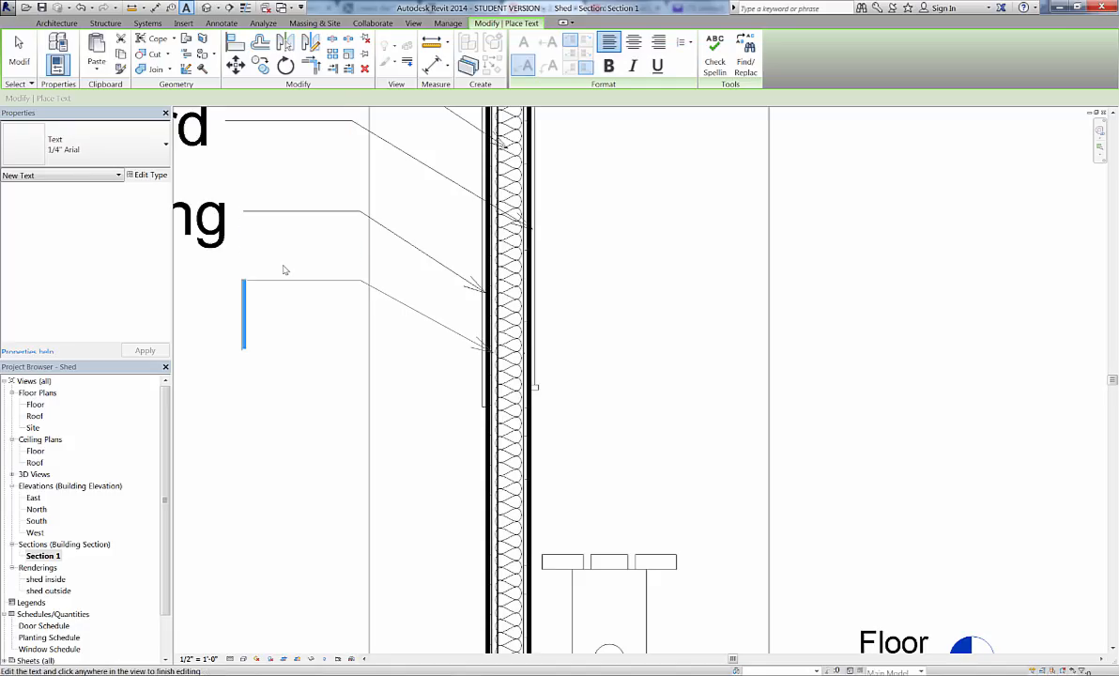
text(1/2")
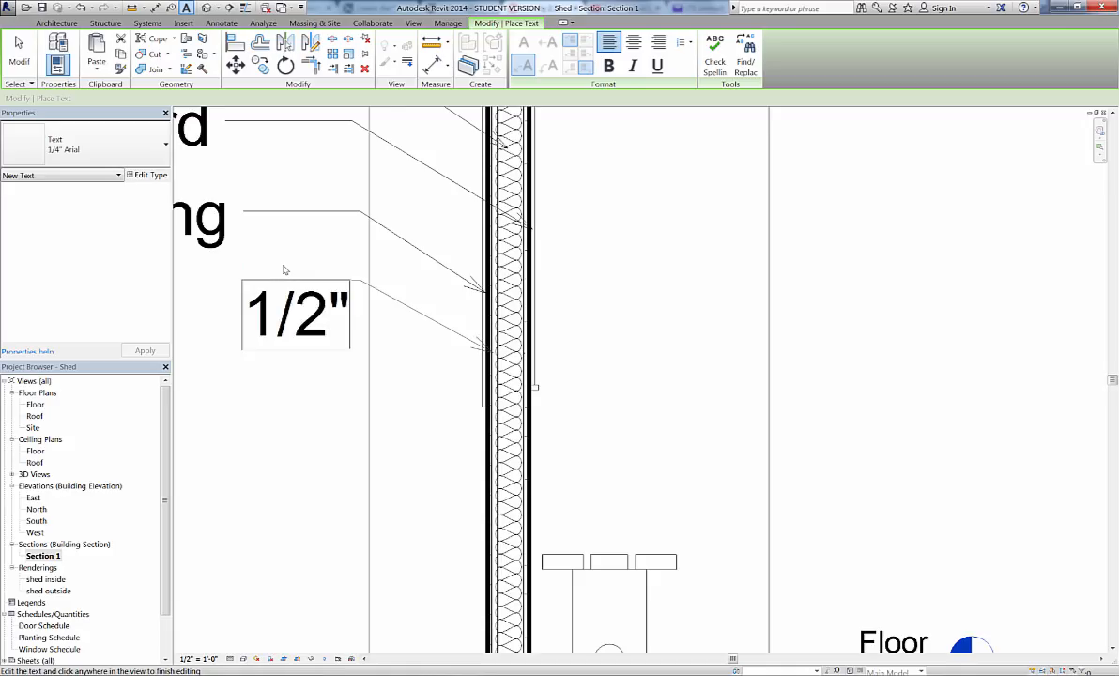
text( L)
key(BackSpace)
text(Plyw)
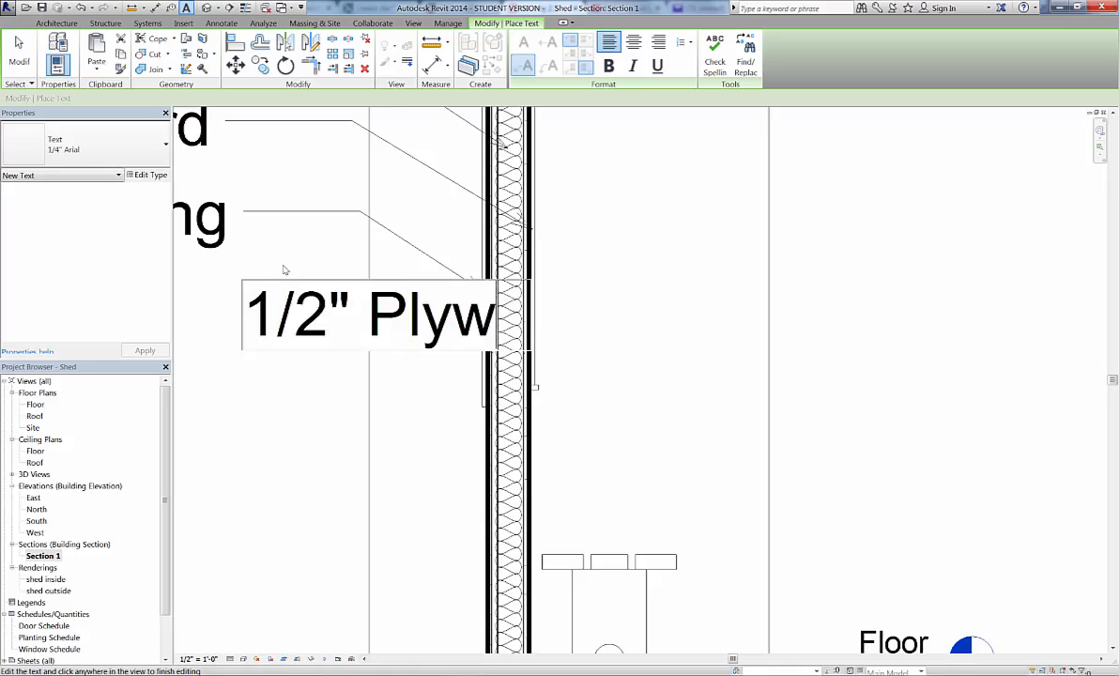
text(ood Sheathing)
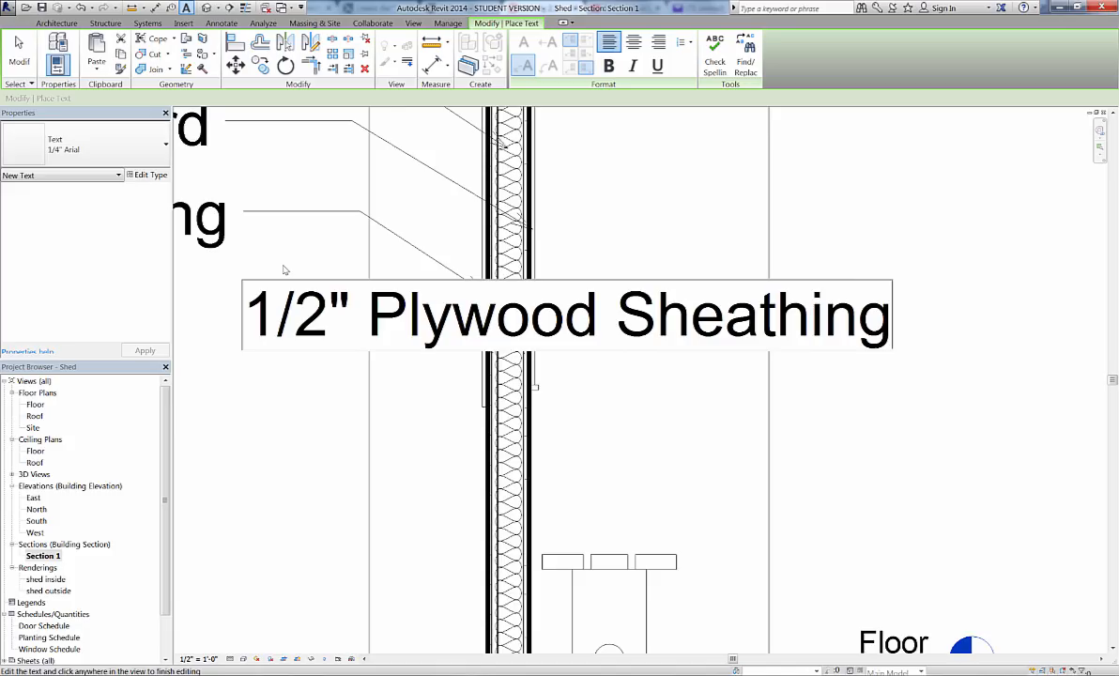
click(1037, 251)
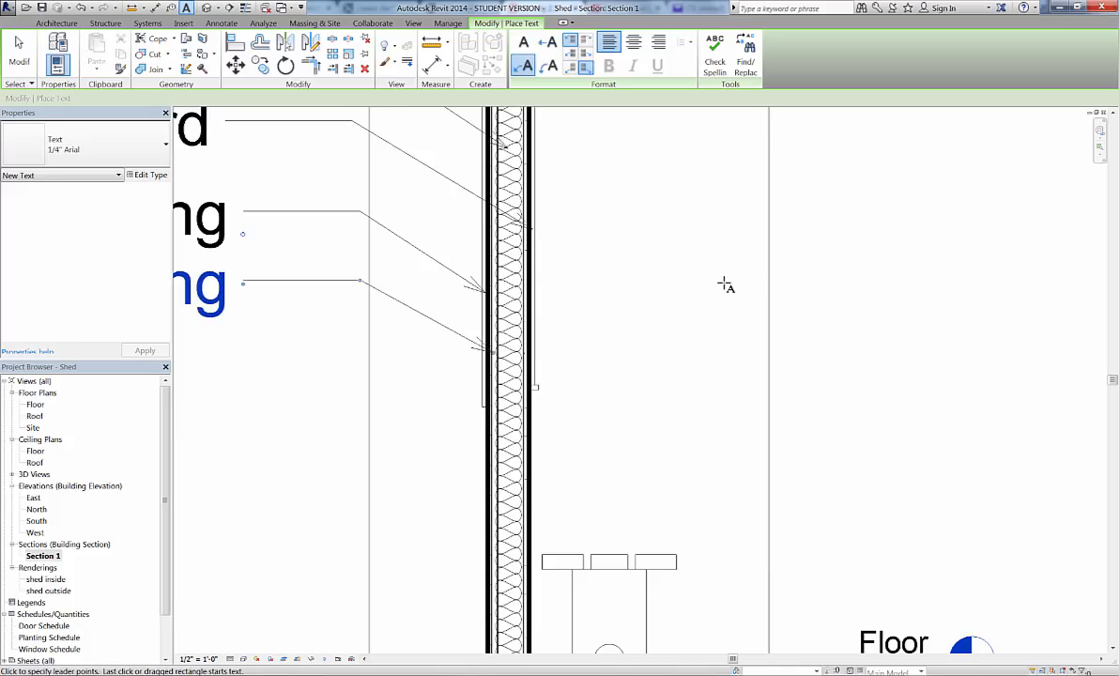
Step: Add a "2 X 4 Studs @ 24"" text note below the wall sheathing note, with a two-segment leader pointing to the lower wall's stud layer
scroll(724, 286, down, 4)
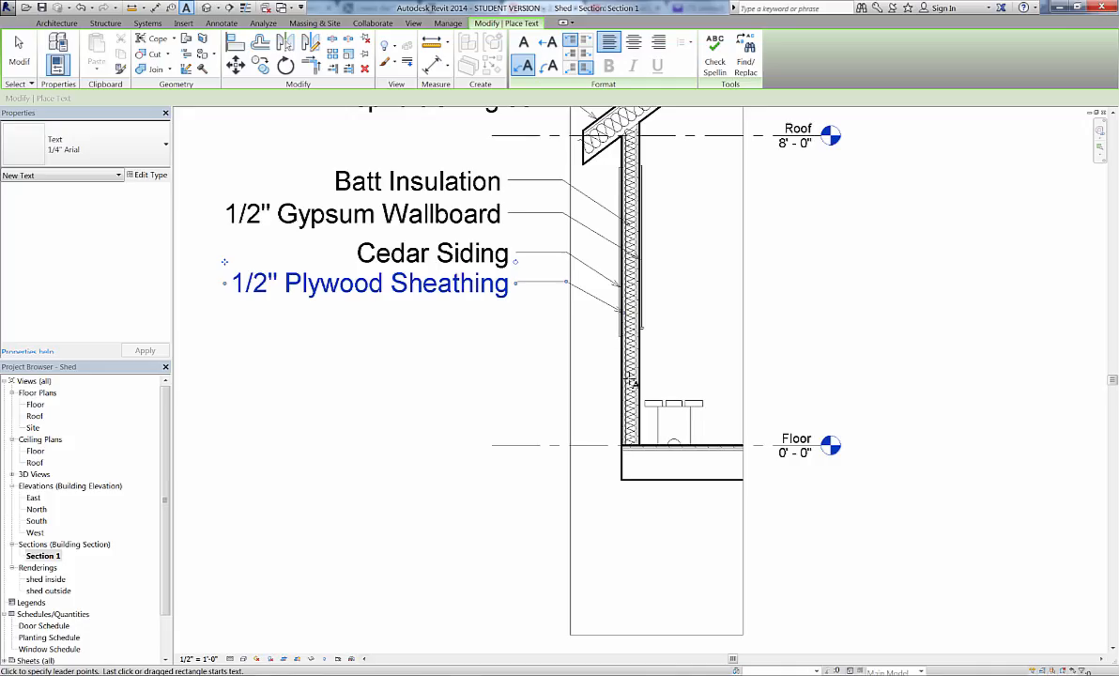
click(627, 377)
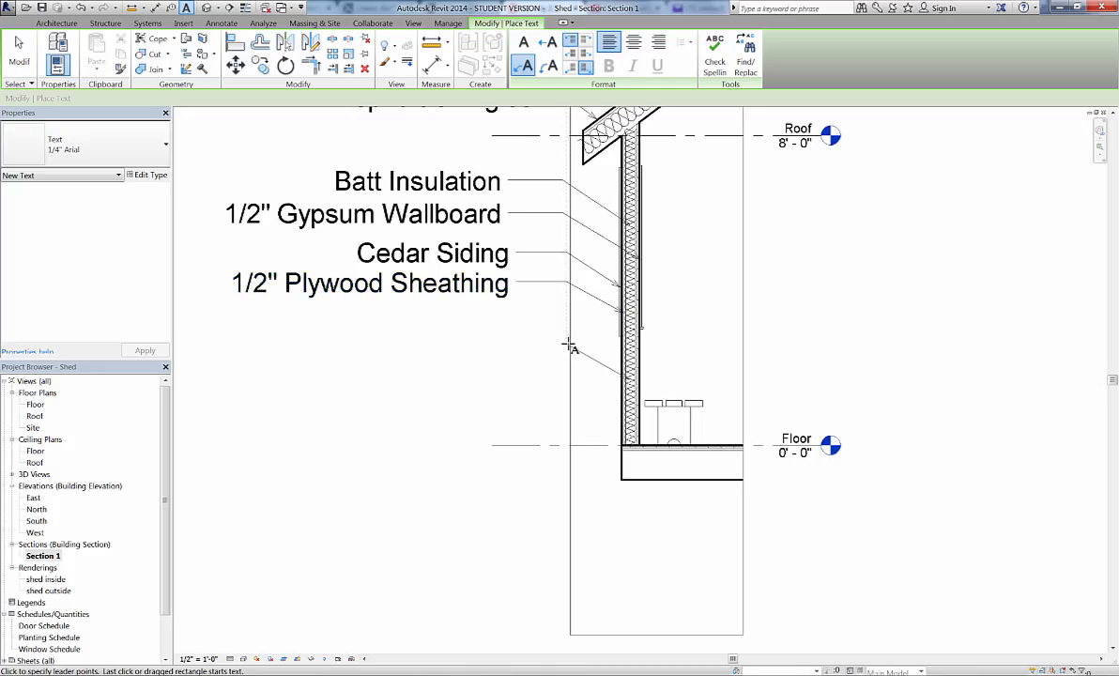
click(569, 345)
click(516, 345)
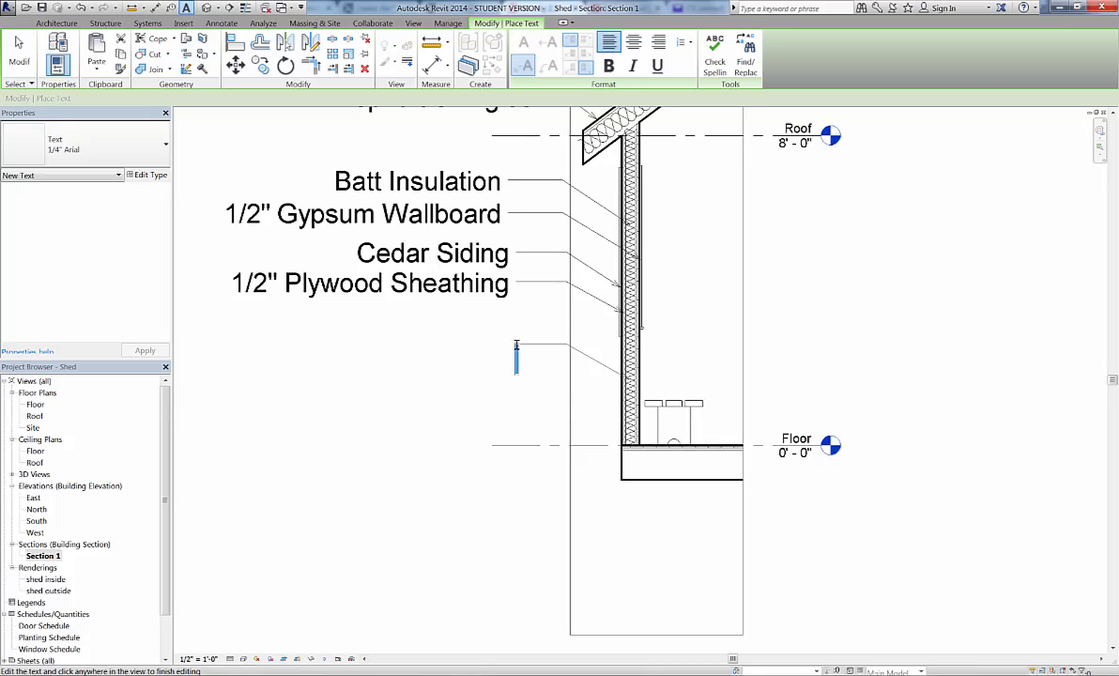
text(2 X)
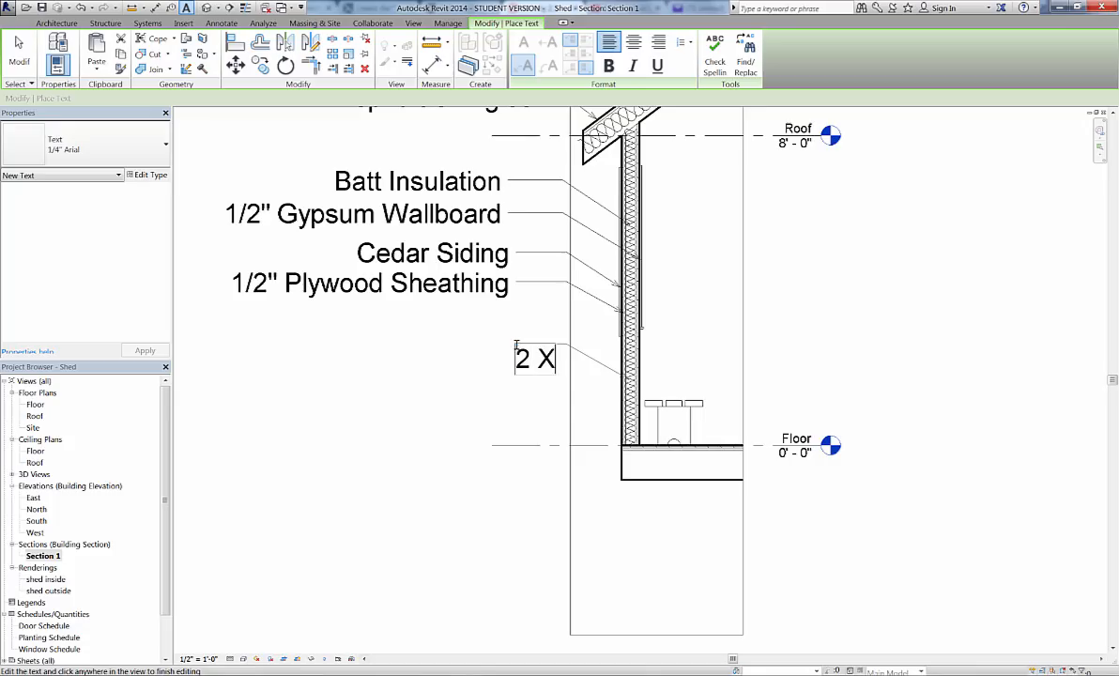
text( 4 Stu)
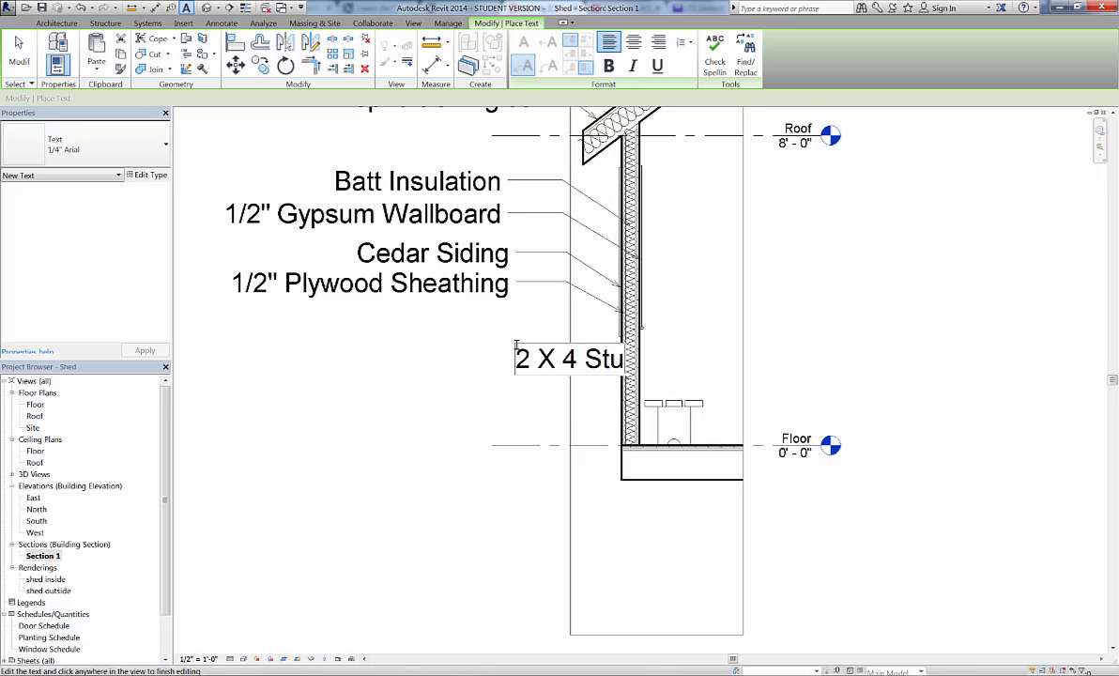
text(ds @)
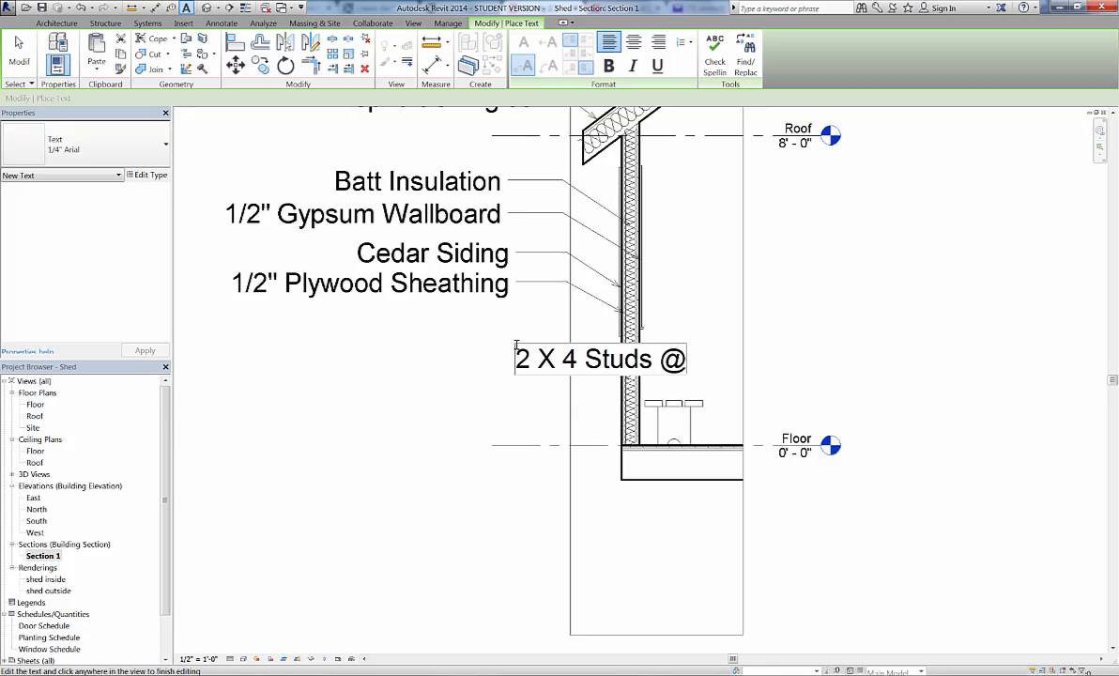
text( 24")
click(886, 325)
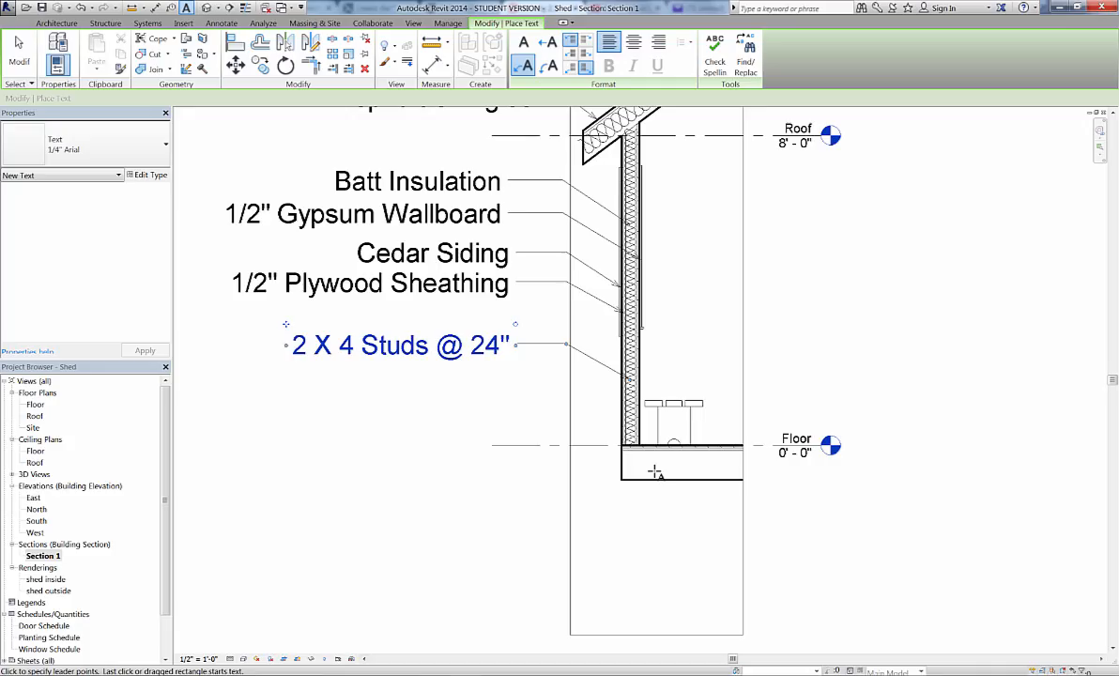
key(Escape)
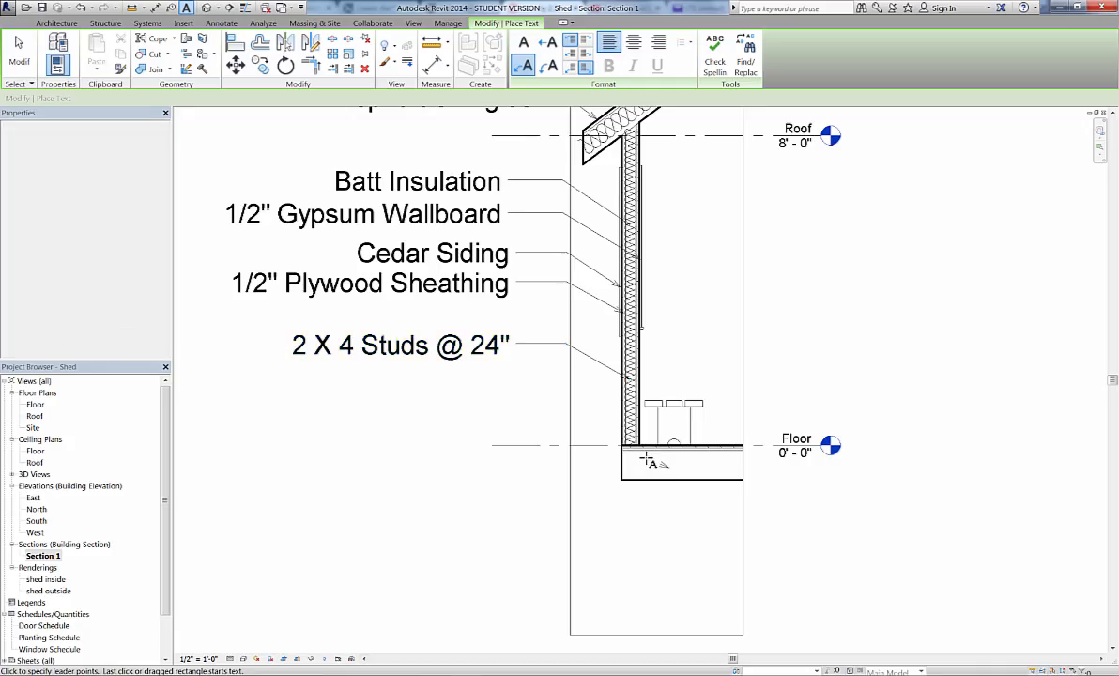
Step: Add a "Concrete Slab" text note below the studs note, with a two-segment leader pointing to the floor slab
click(665, 464)
click(564, 401)
click(517, 399)
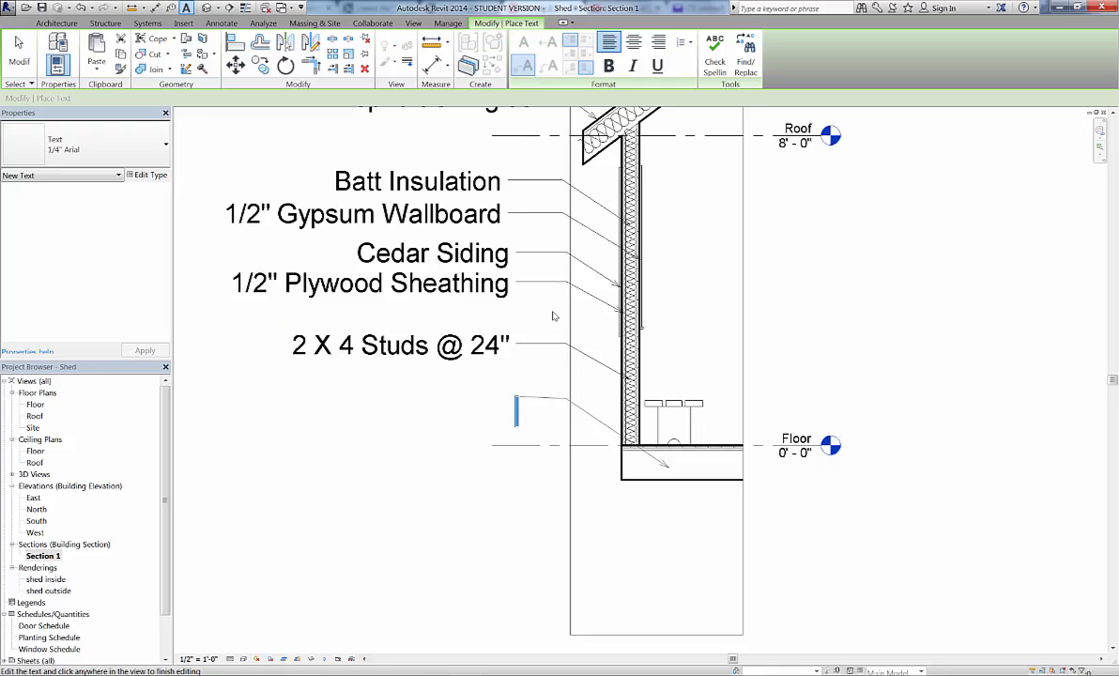
text(Concrete)
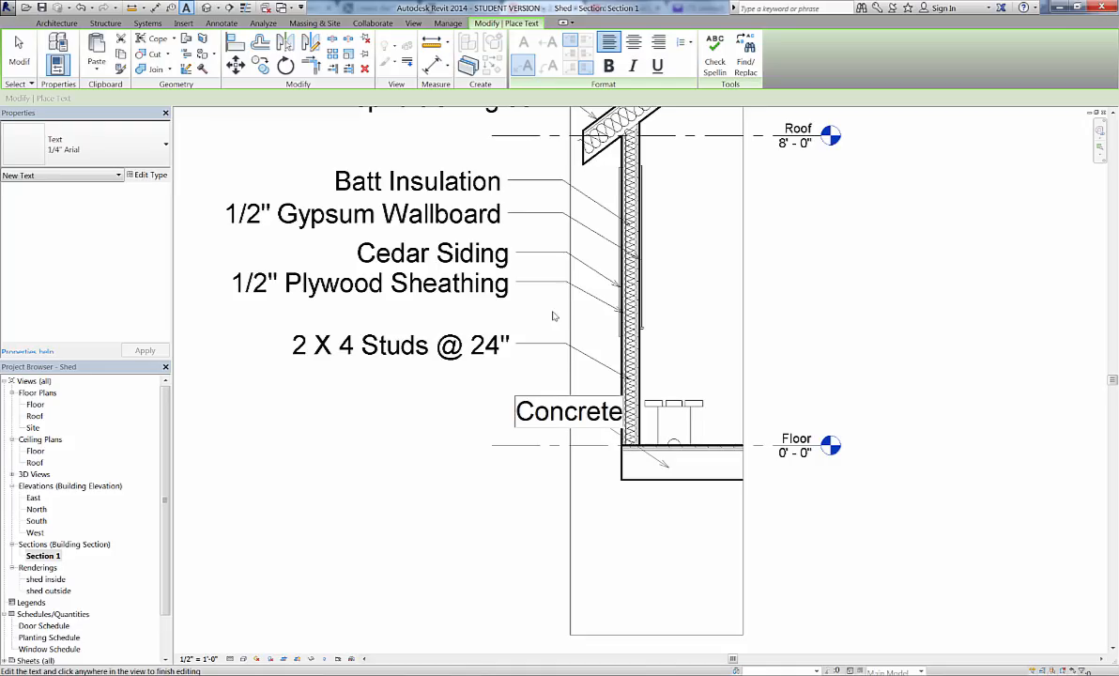
text( Slab)
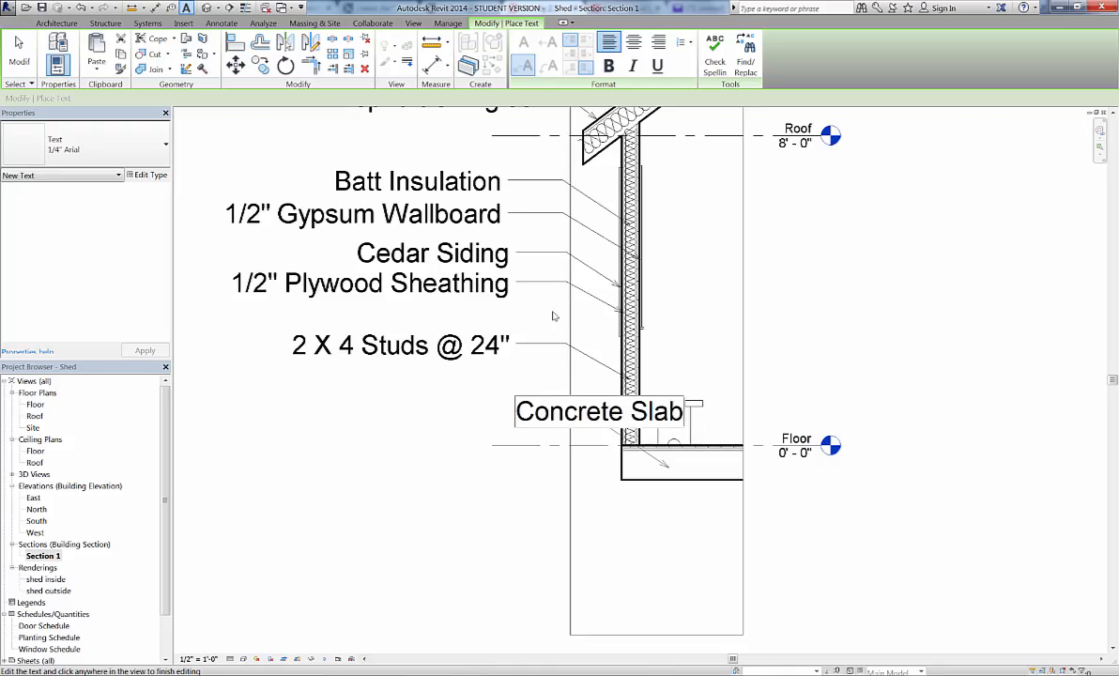
click(1105, 356)
scroll(1024, 268, up, 2)
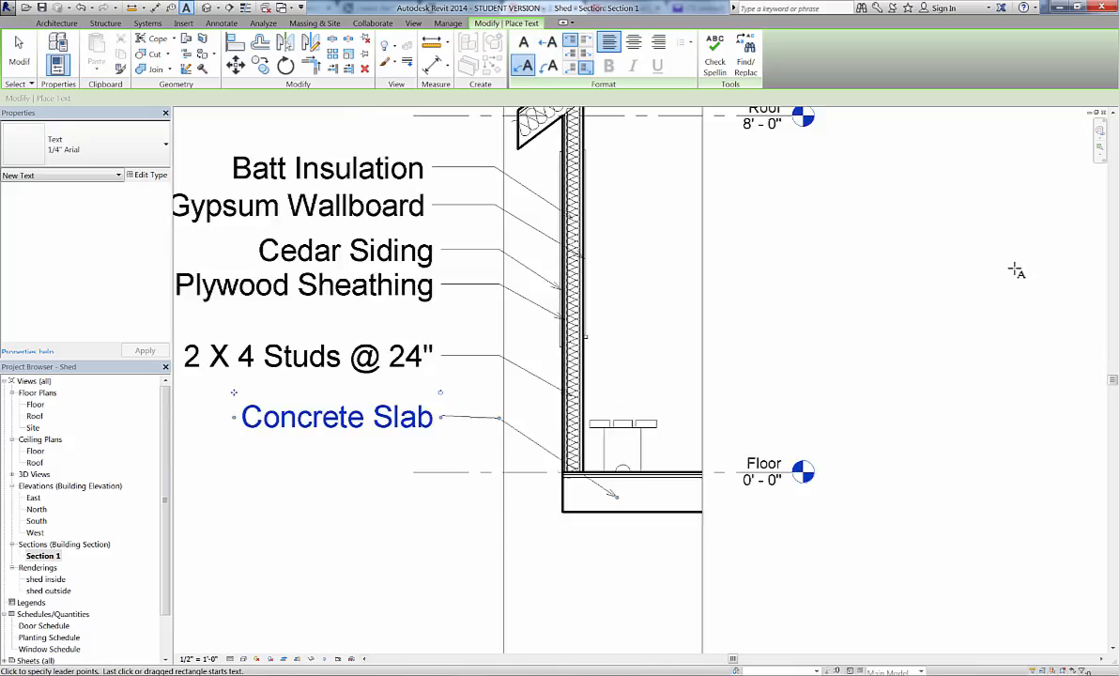
scroll(1019, 258, down, 3)
middle_drag(1005, 239, 961, 394)
scroll(953, 373, down, 1)
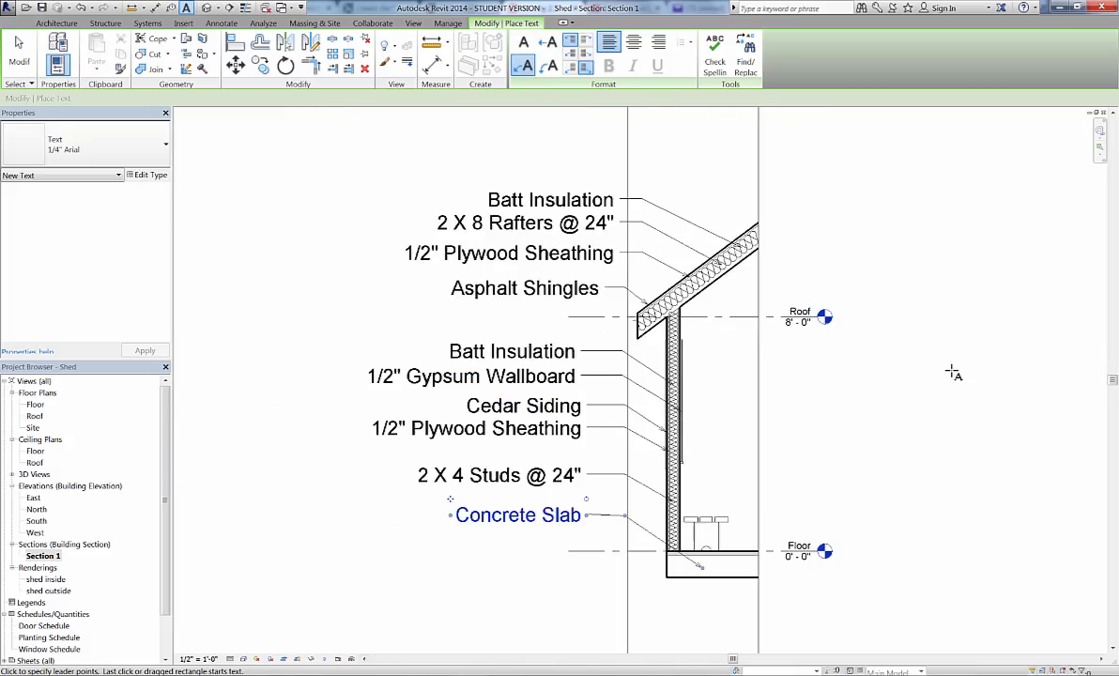
middle_drag(857, 357, 902, 332)
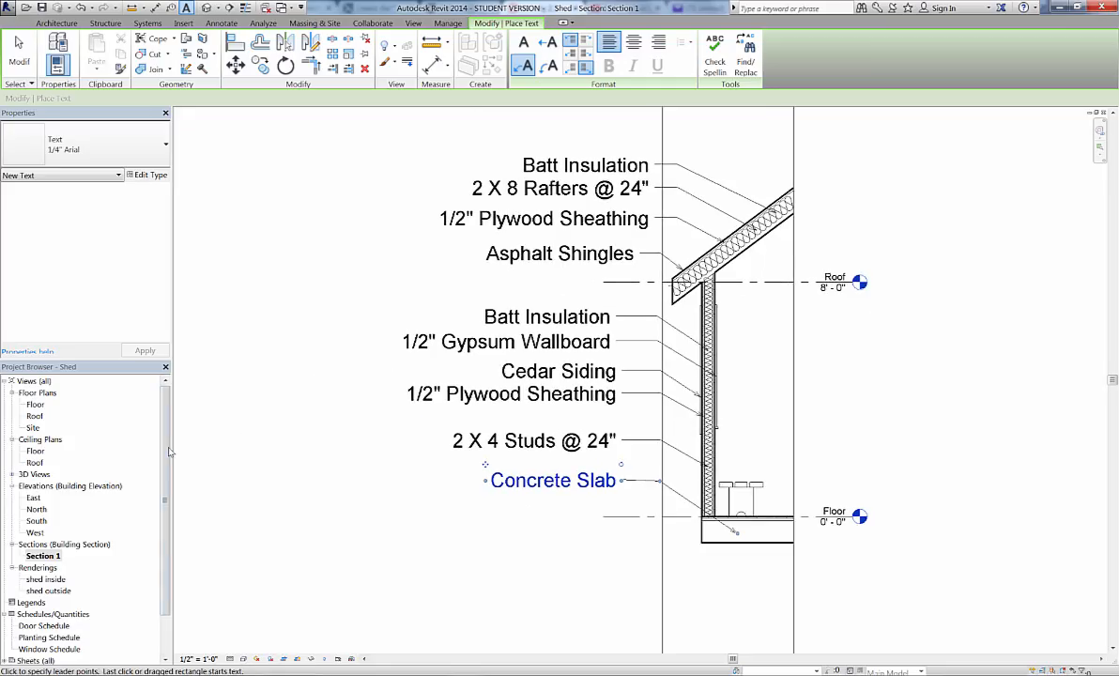
Step: Create a new sheet using the B 11 x 17 Horizontal title block
click(43, 556)
scroll(133, 524, down, 2)
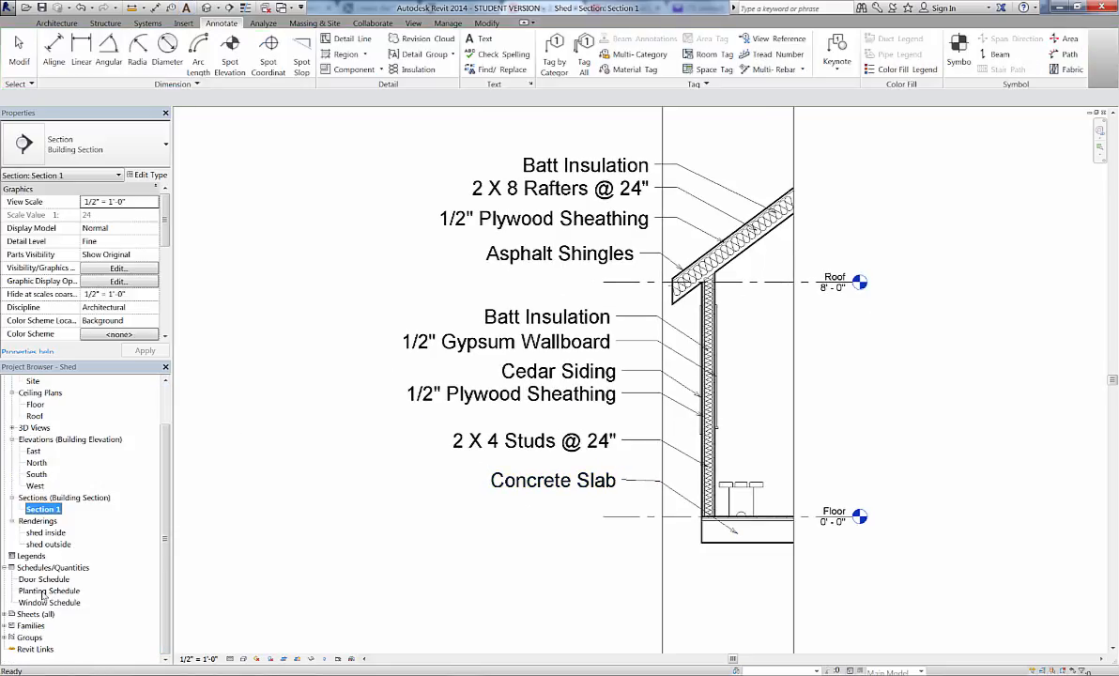
right_click(29, 616)
click(43, 577)
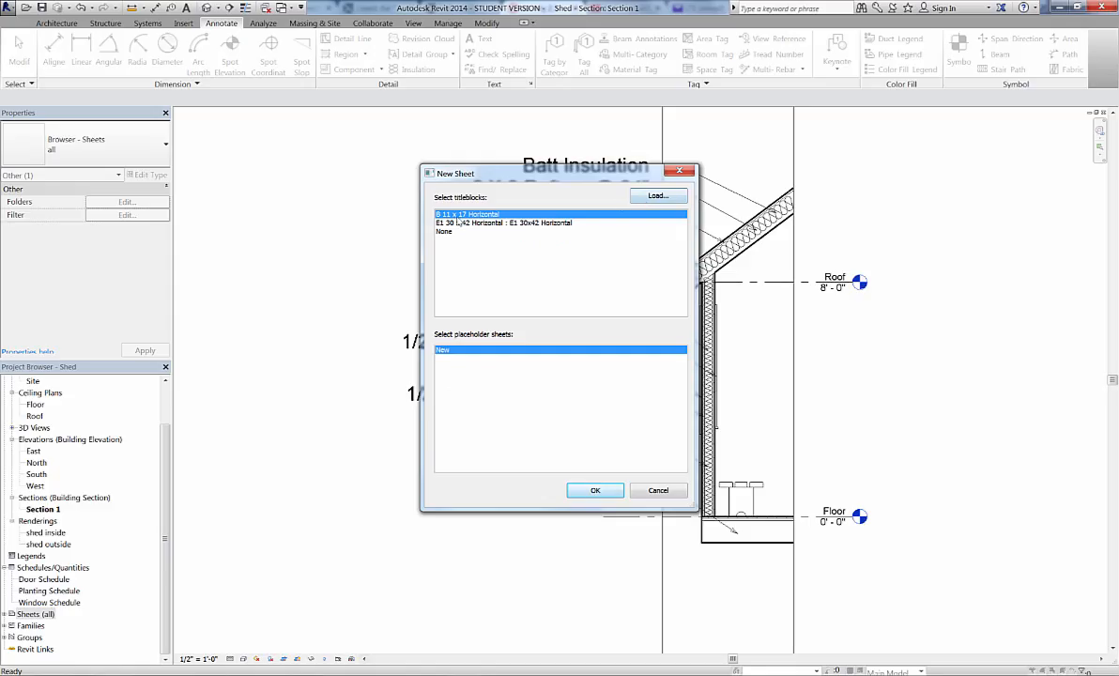
double_click(459, 215)
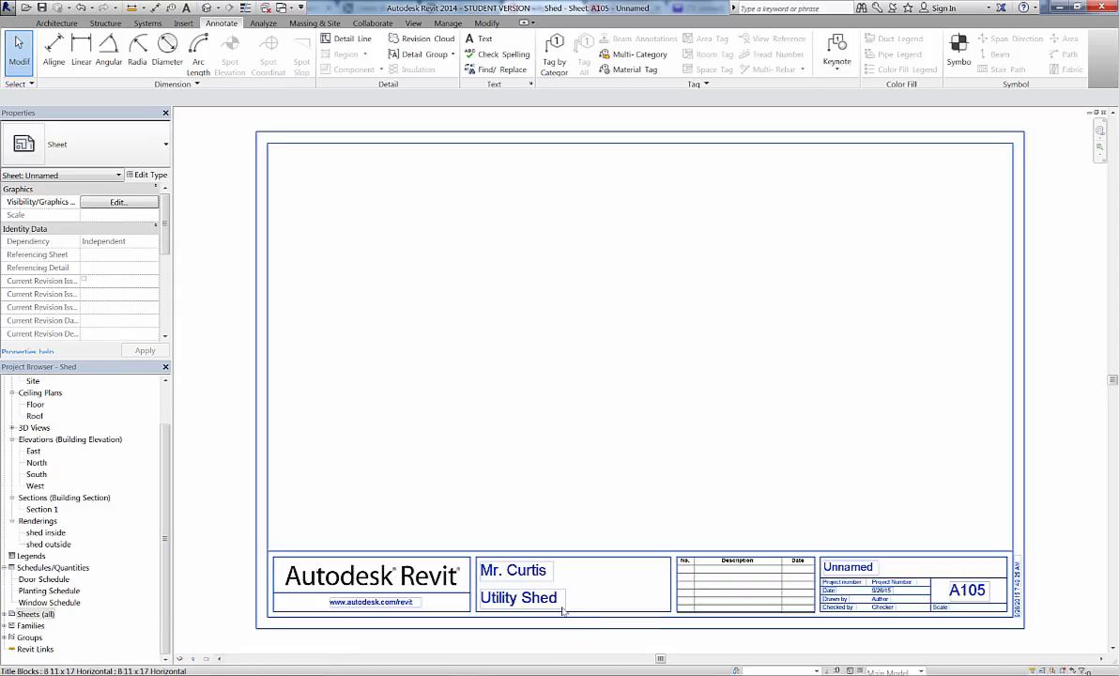
Step: Name the sheet "Section View" in the title block and enter the person's name in the Drawn by and Checked by fields
click(848, 568)
click(848, 568)
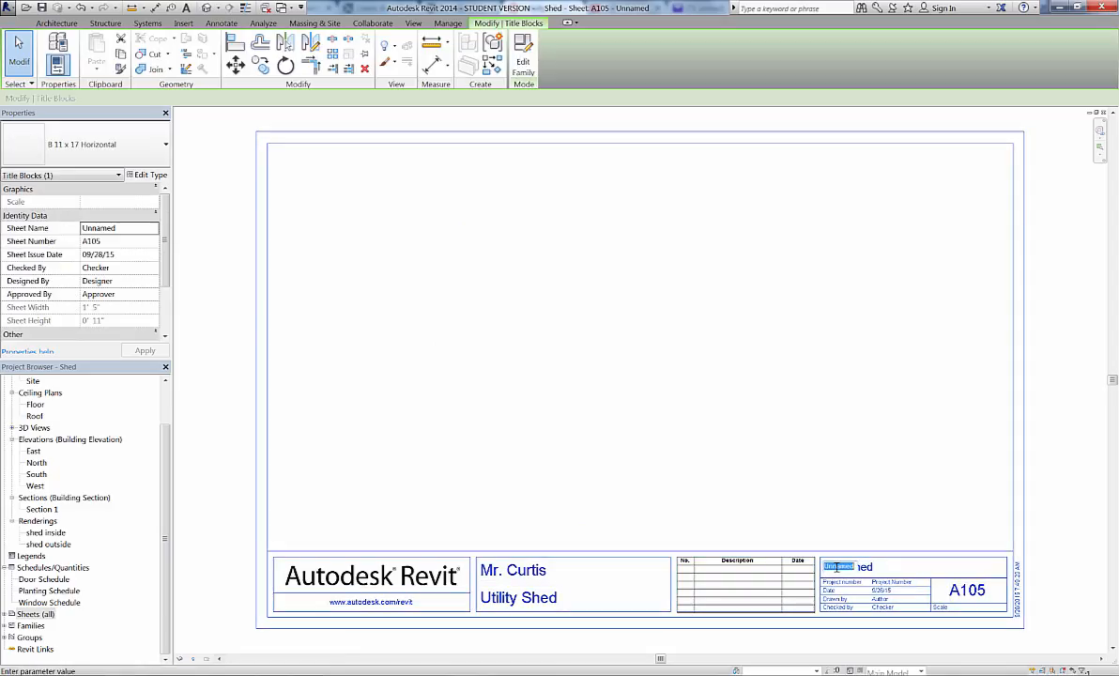
text(Sec)
click(885, 601)
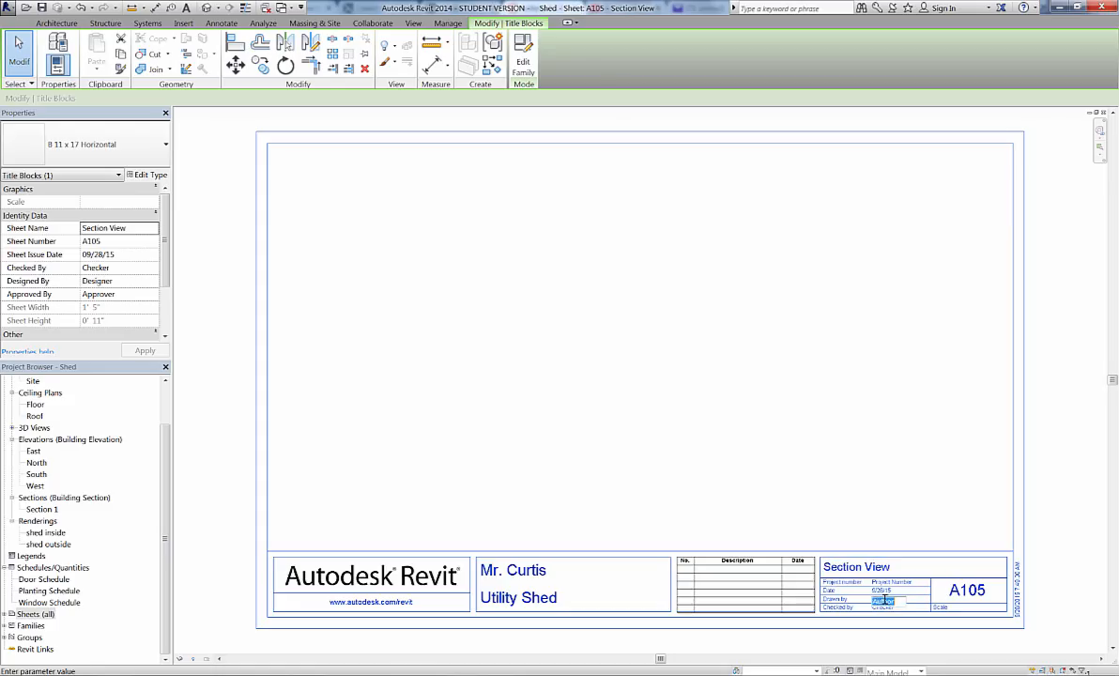
click(884, 609)
text(Mr. Curtis)
key(Return)
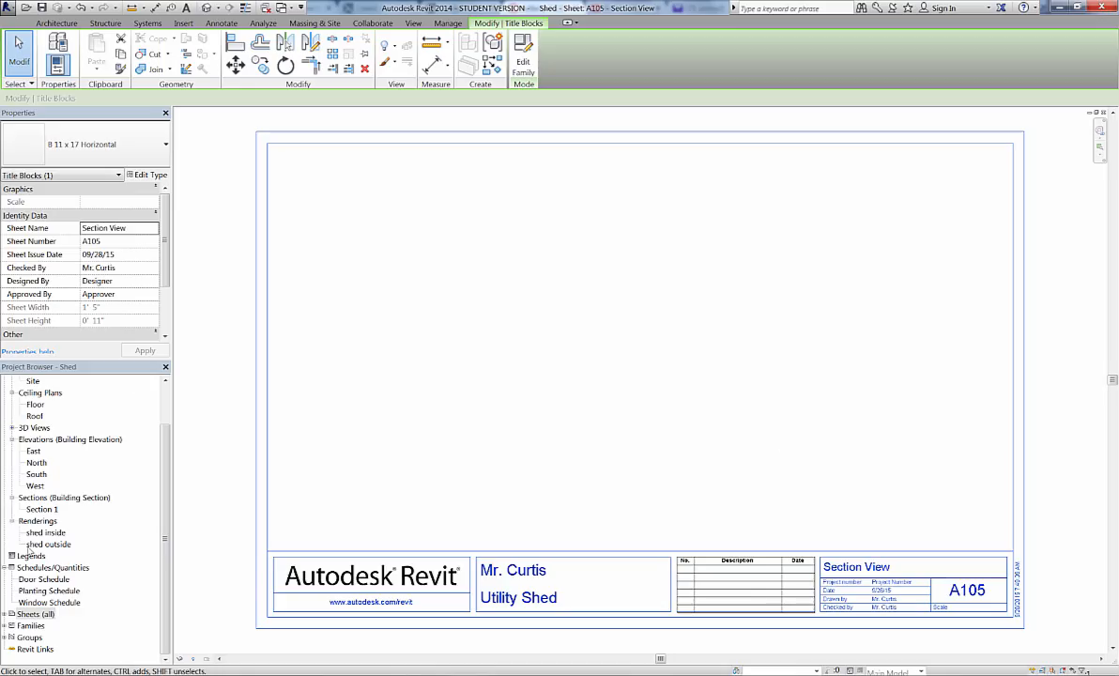
Step: Place the Section 1 view on the right half of the Section View sheet
click(42, 509)
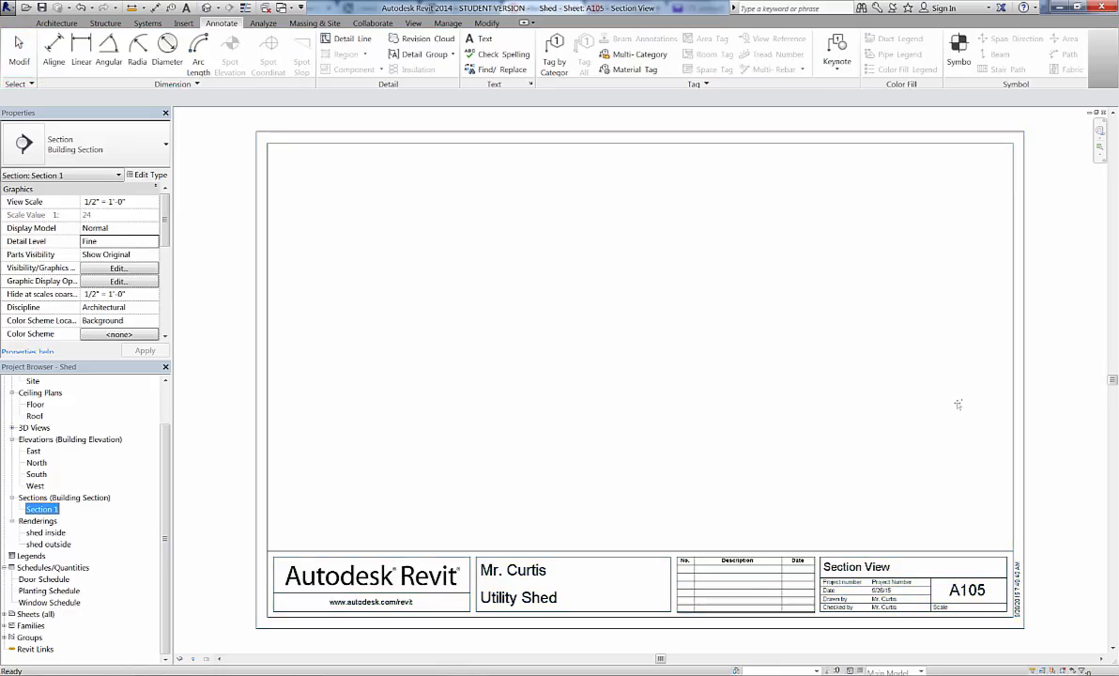
drag(948, 344, 918, 342)
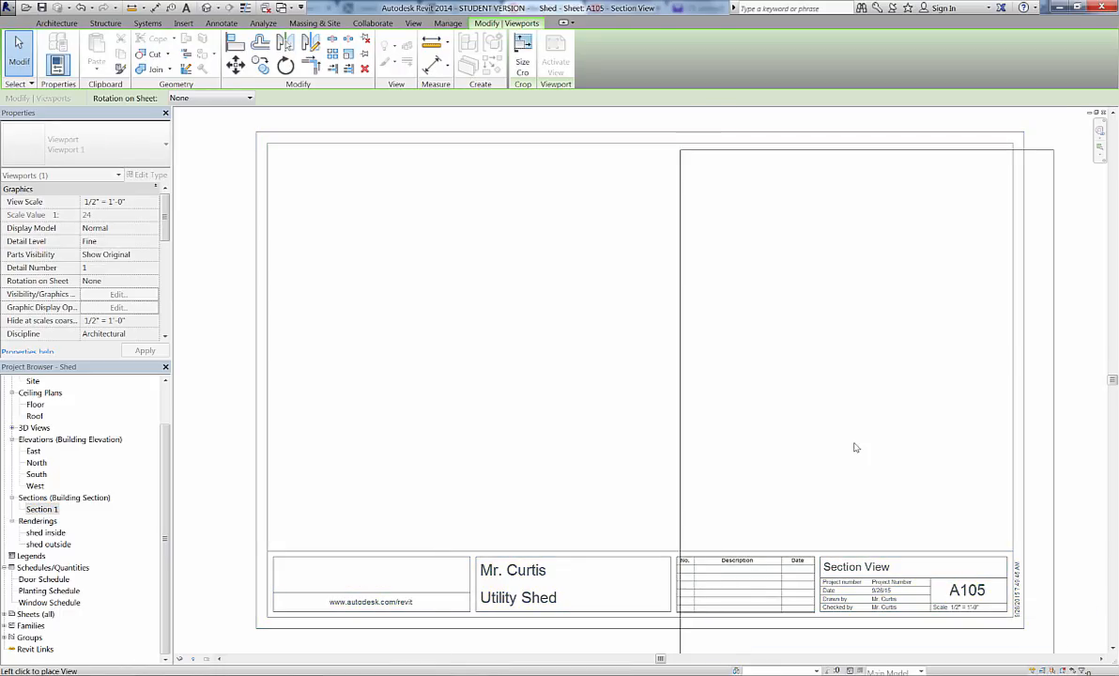
click(844, 355)
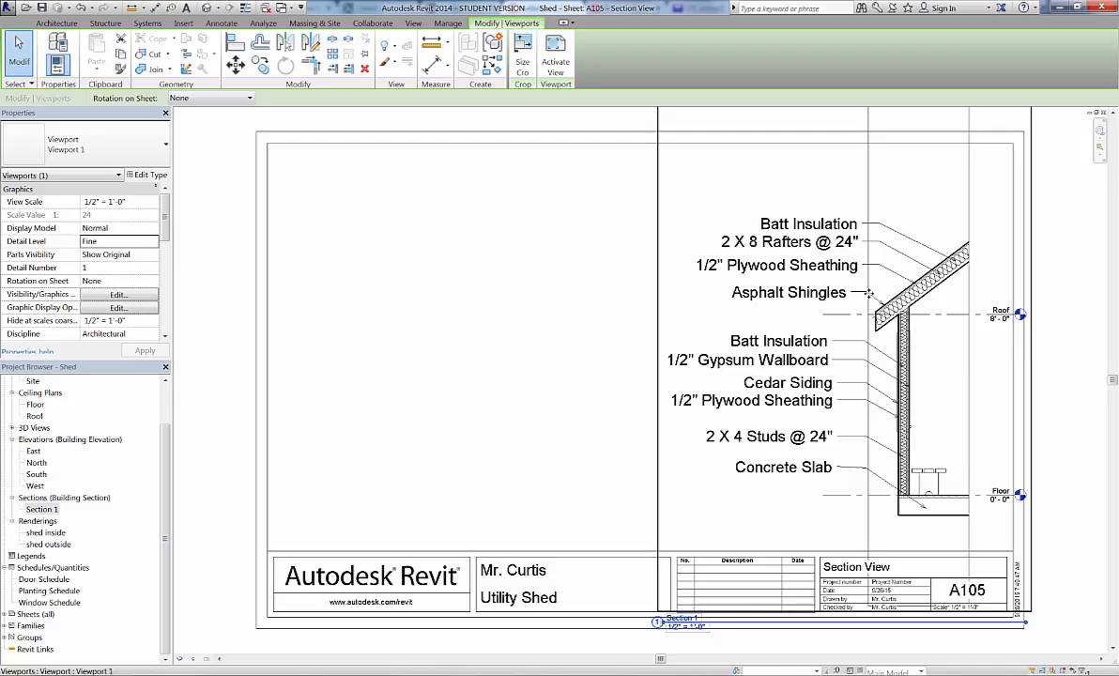
Step: Reposition the Section 1 viewport slightly higher on the sheet so the wall section and notes sit above the title block
mouse_move(870, 295)
mouse_down()
mouse_move(899, 293)
mouse_move(868, 284)
mouse_up()
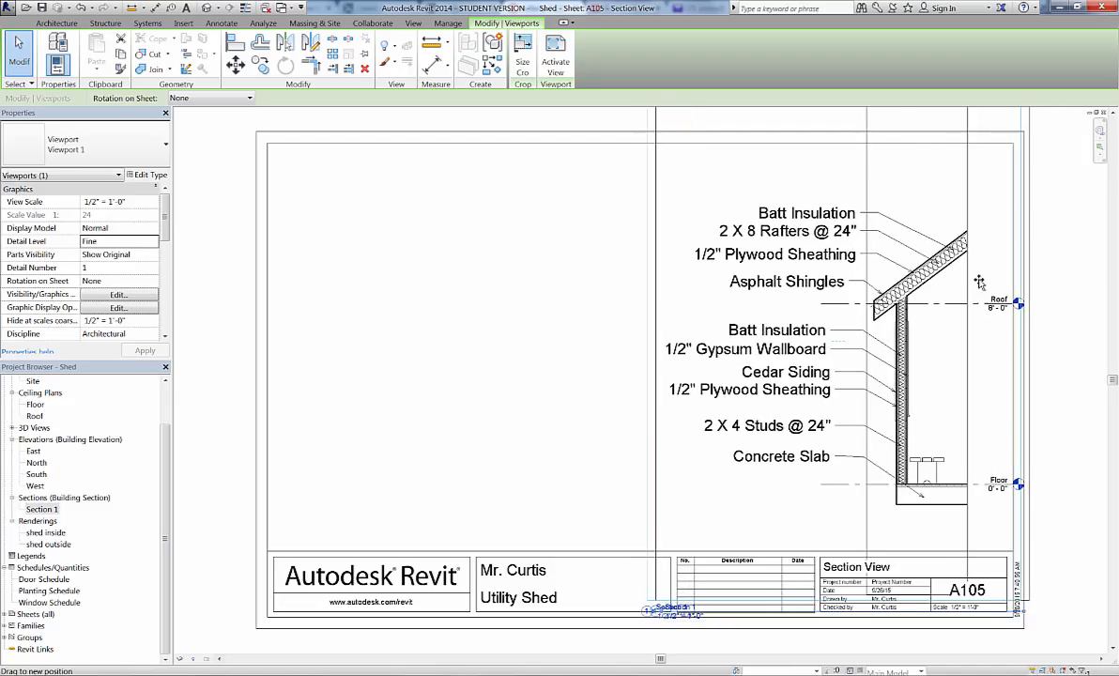
drag(995, 281, 976, 278)
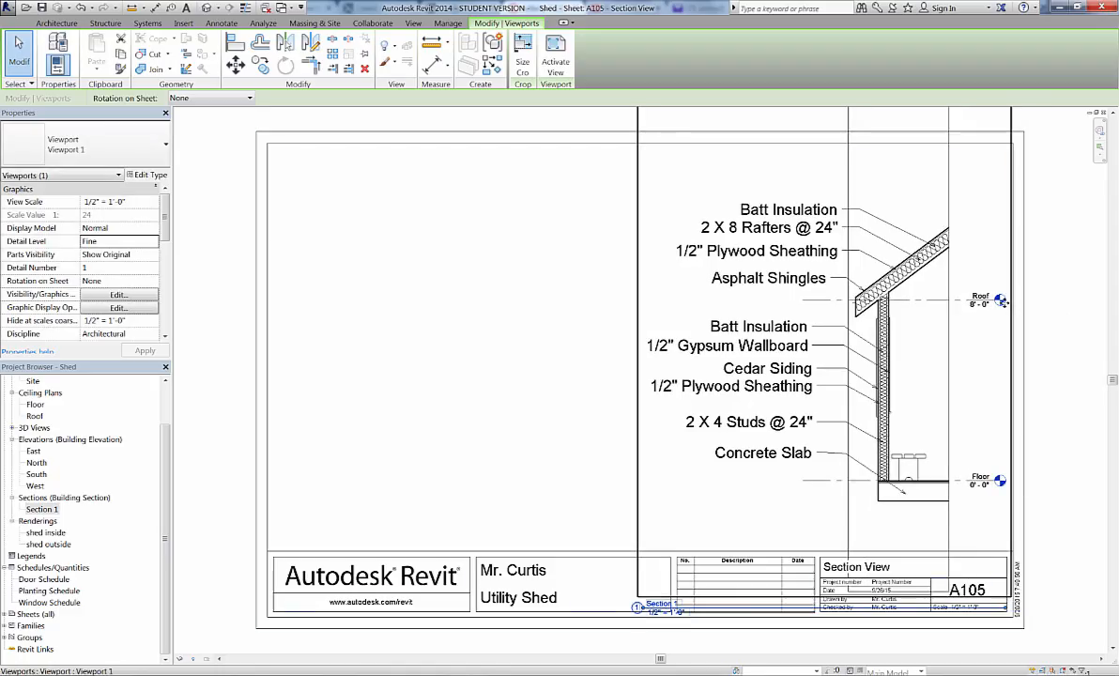
click(584, 376)
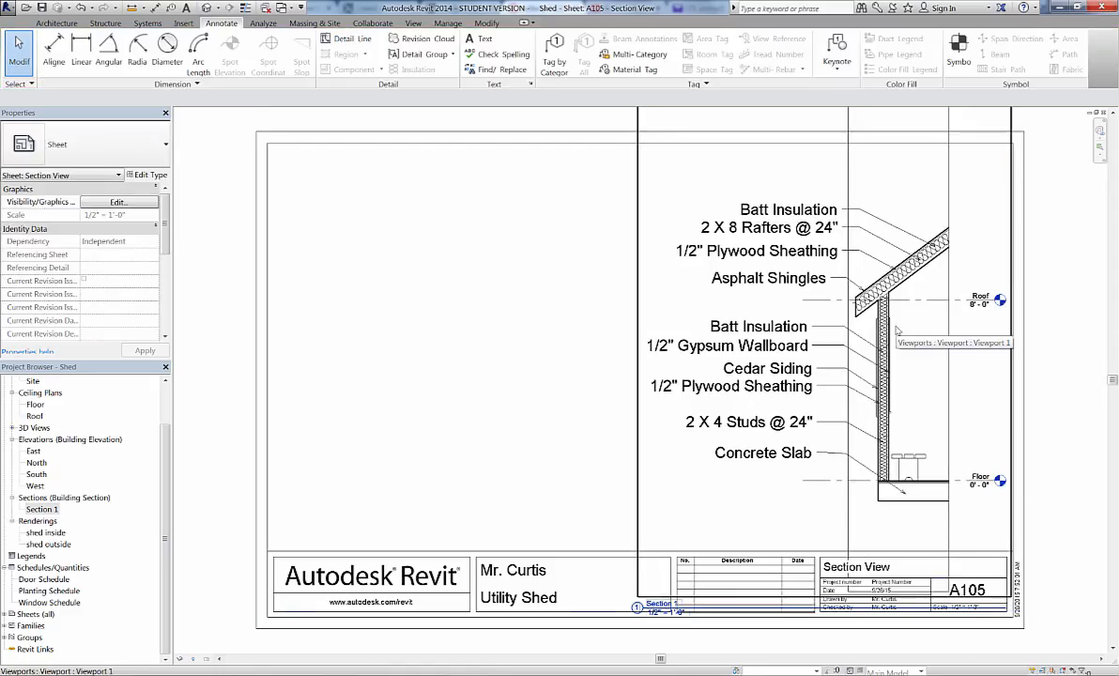
click(897, 330)
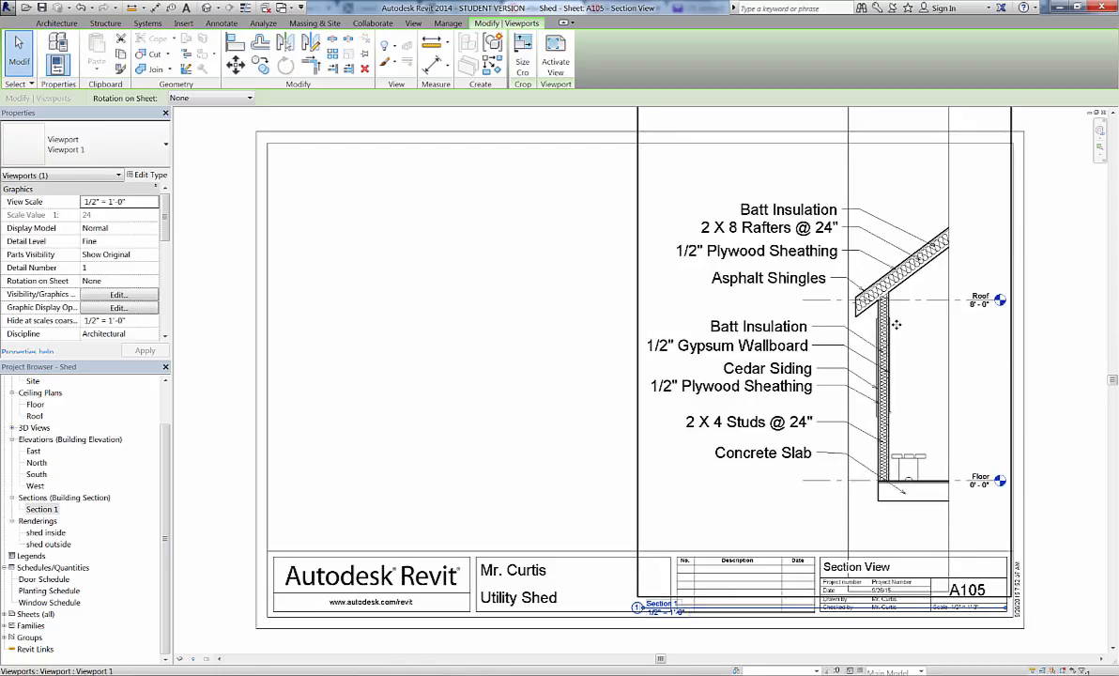
drag(896, 330, 899, 314)
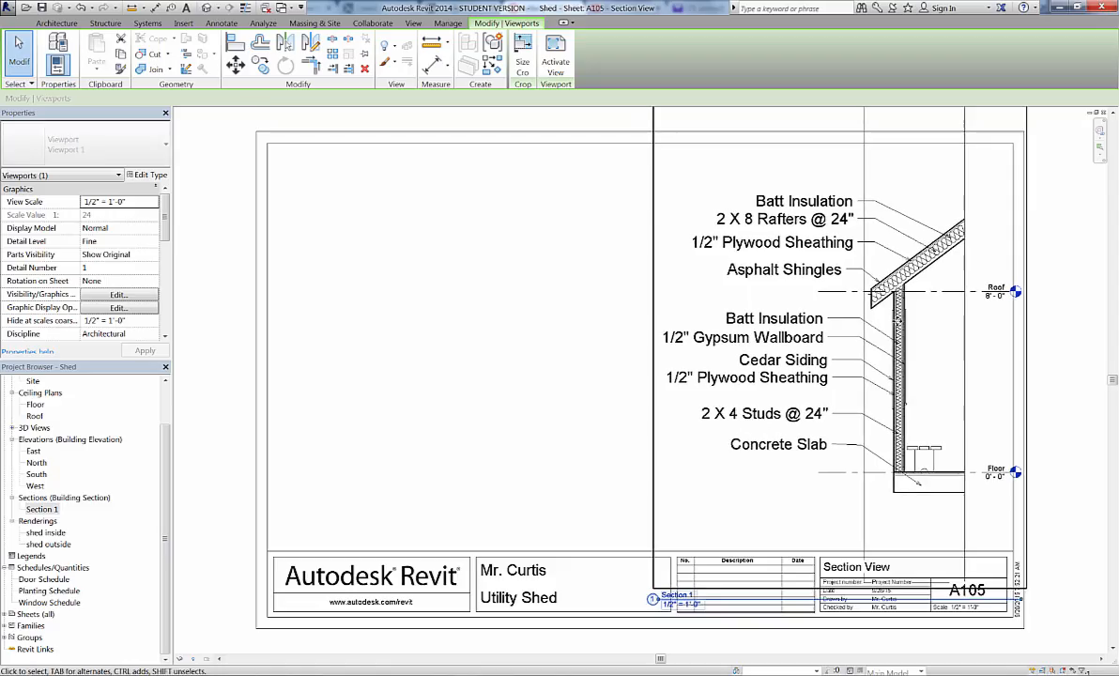
Step: Activate the section view on the sheet, shrink its crop region's top and bottom close to the wall section, and deactivate the view
right_click(919, 209)
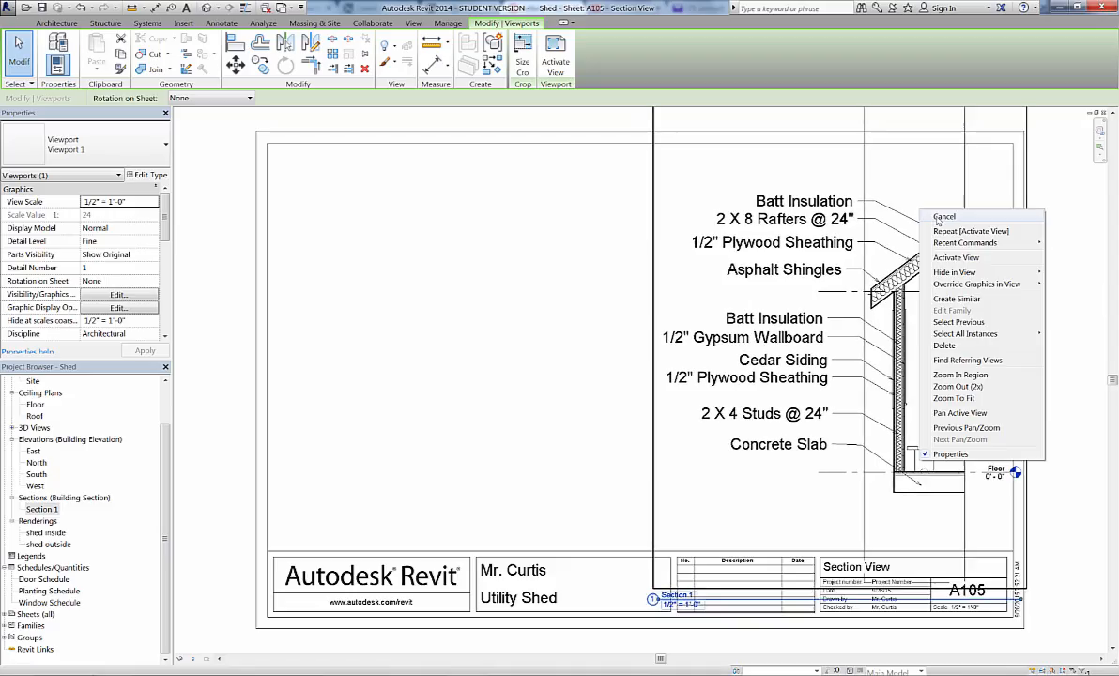
click(952, 256)
scroll(953, 258, up, 2)
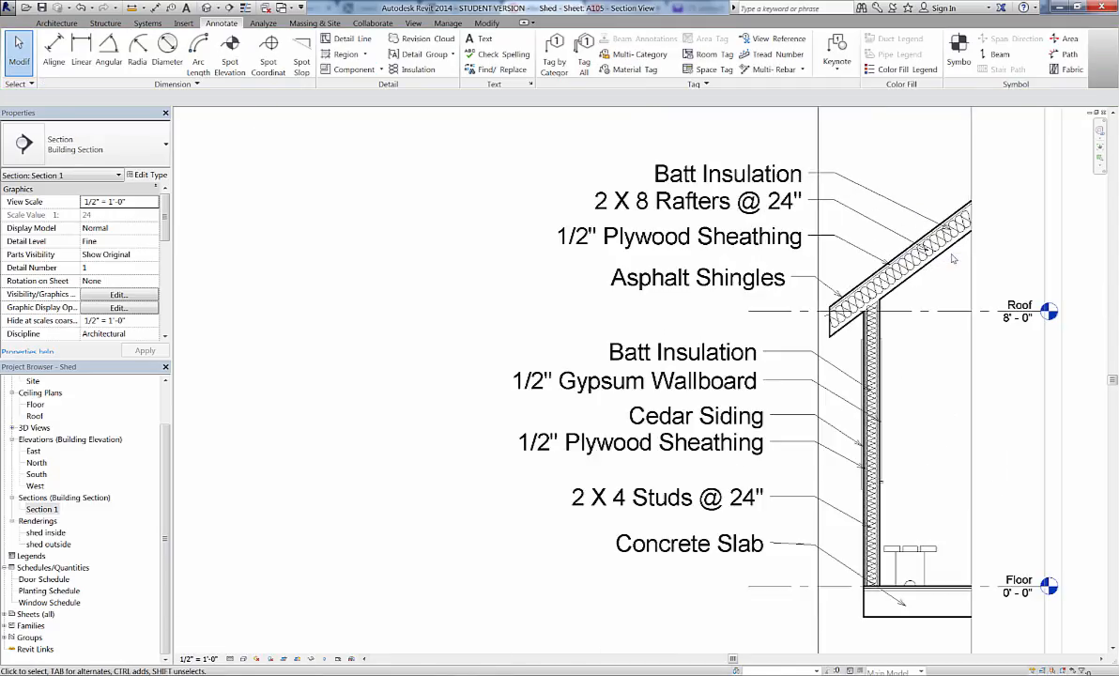
scroll(934, 239, down, 6)
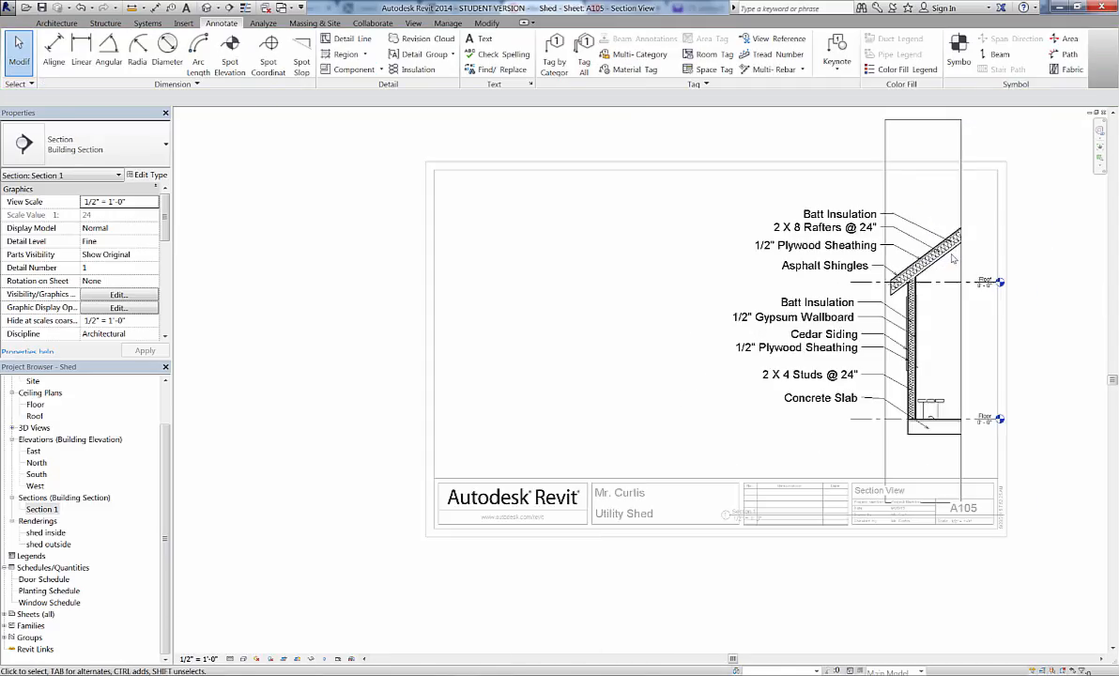
click(916, 201)
drag(914, 201, 914, 247)
drag(913, 449, 915, 412)
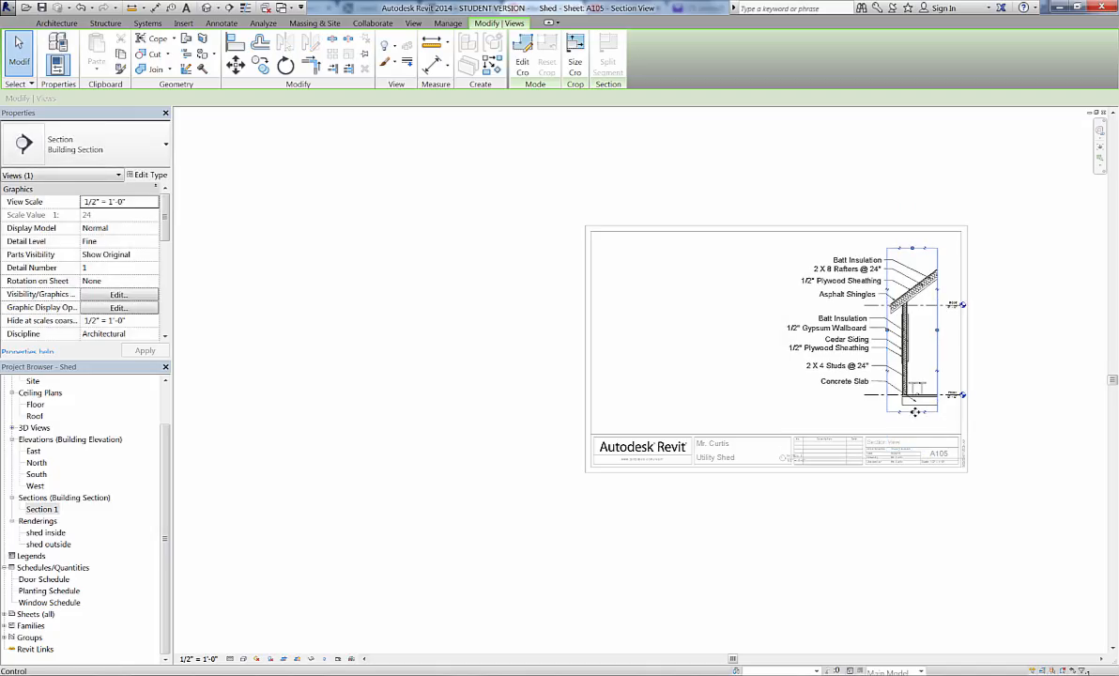
right_click(949, 336)
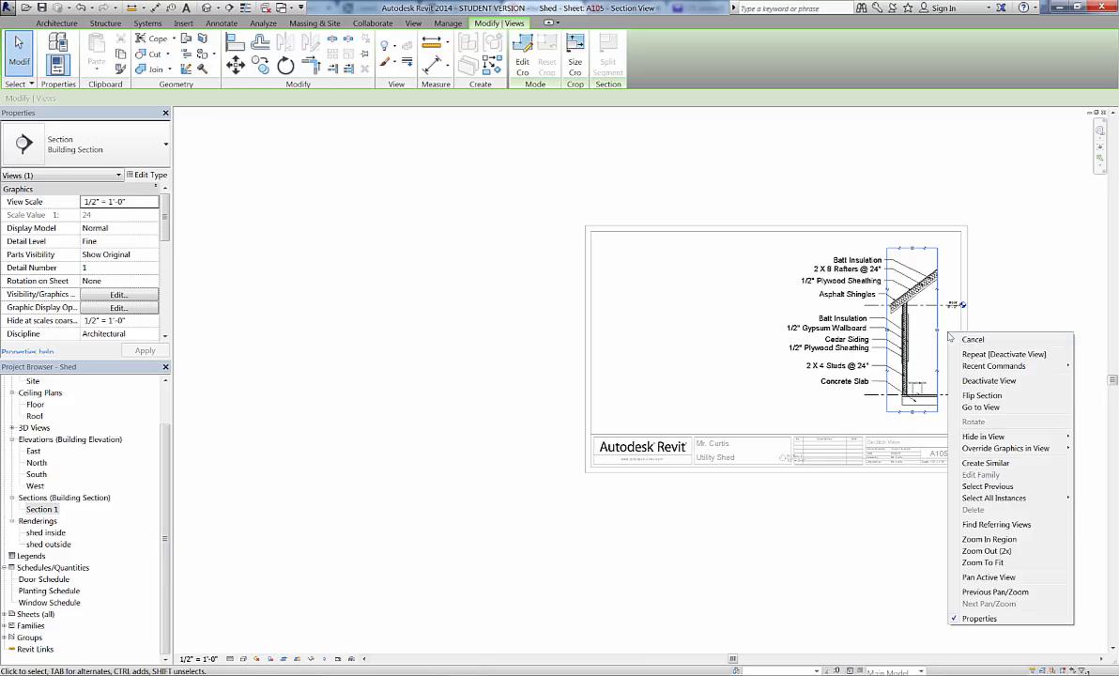
click(975, 383)
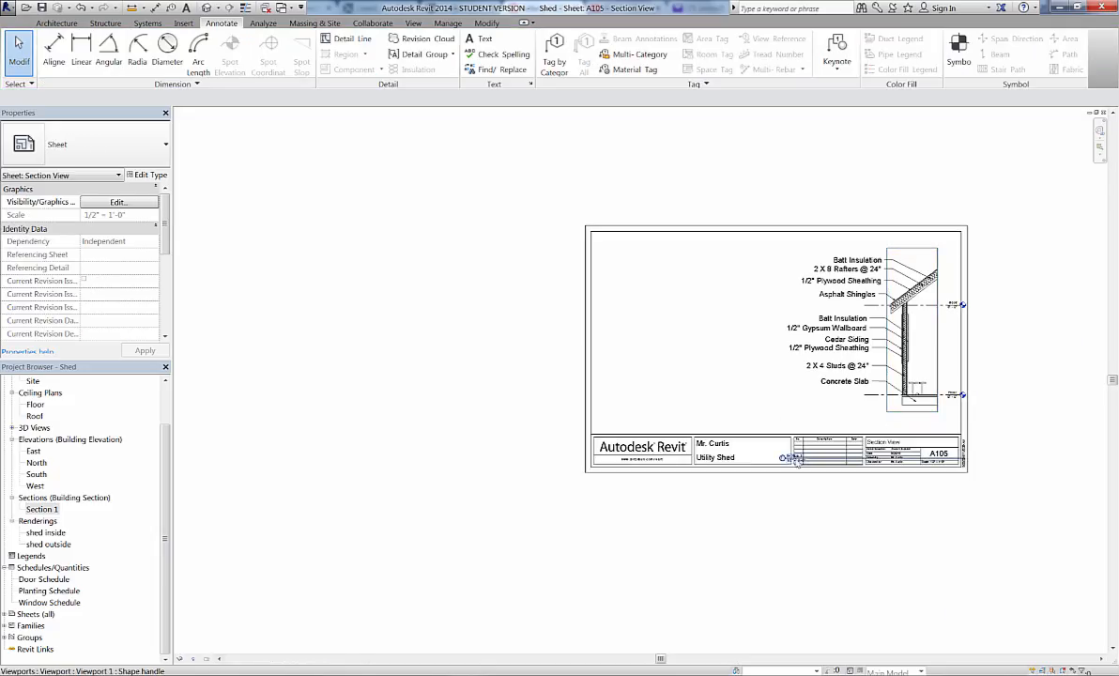
Step: Move the Section 1 view title directly below the cropped section and shorten its title line to about the section's width
drag(797, 460, 903, 418)
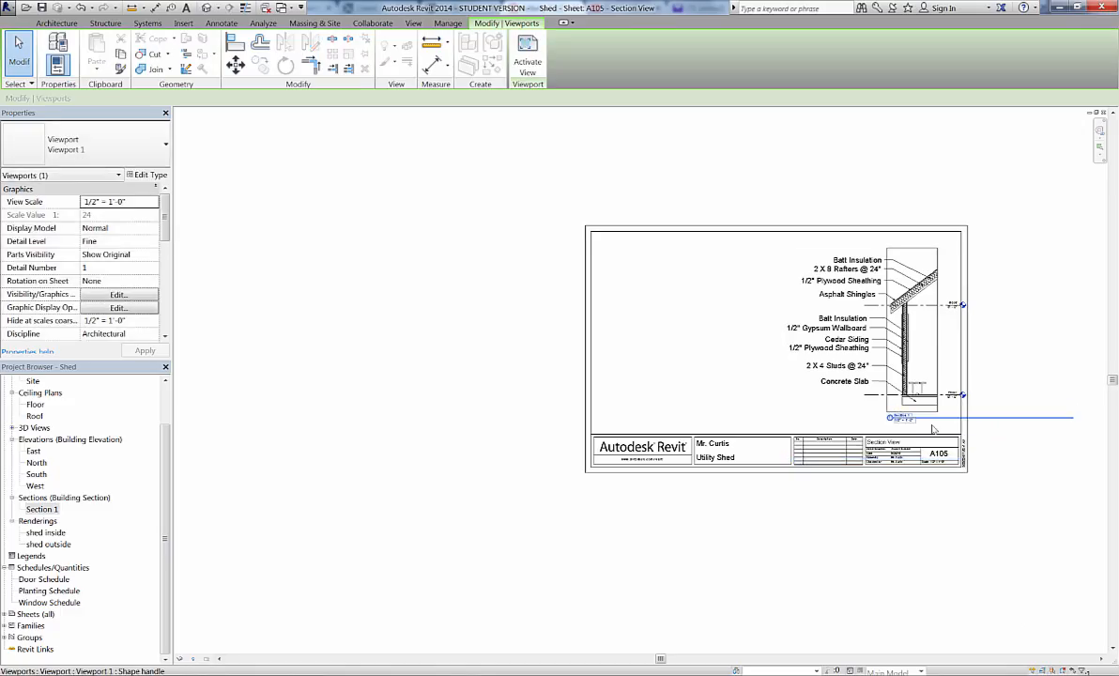
click(941, 335)
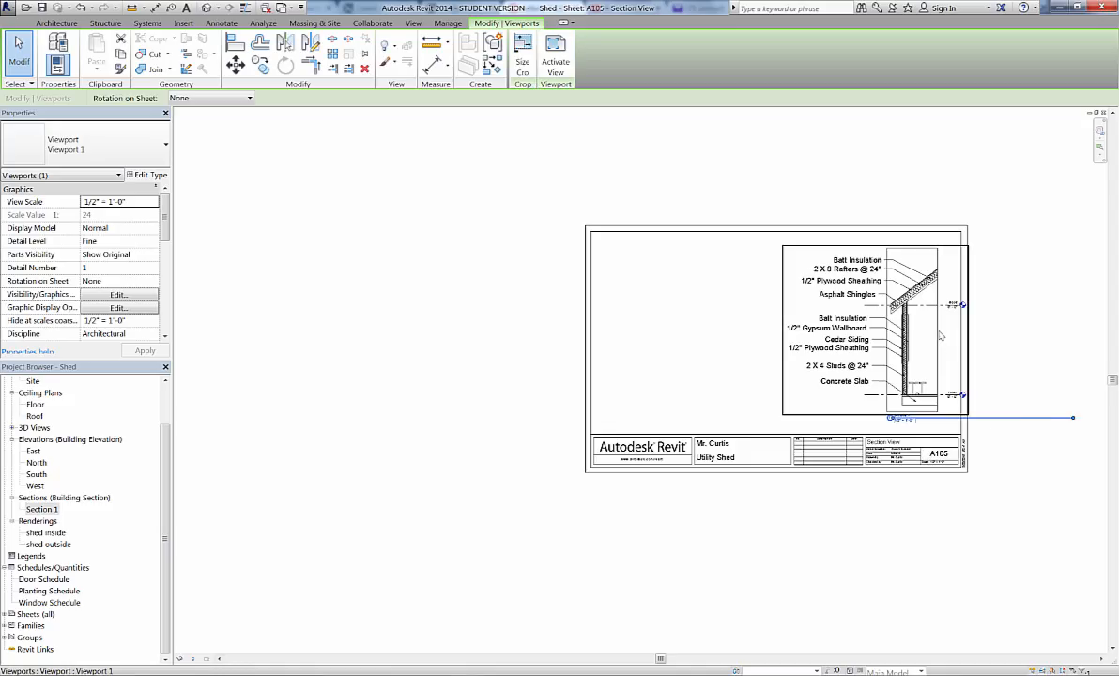
drag(1072, 419, 929, 419)
click(1003, 379)
scroll(940, 351, down, 1)
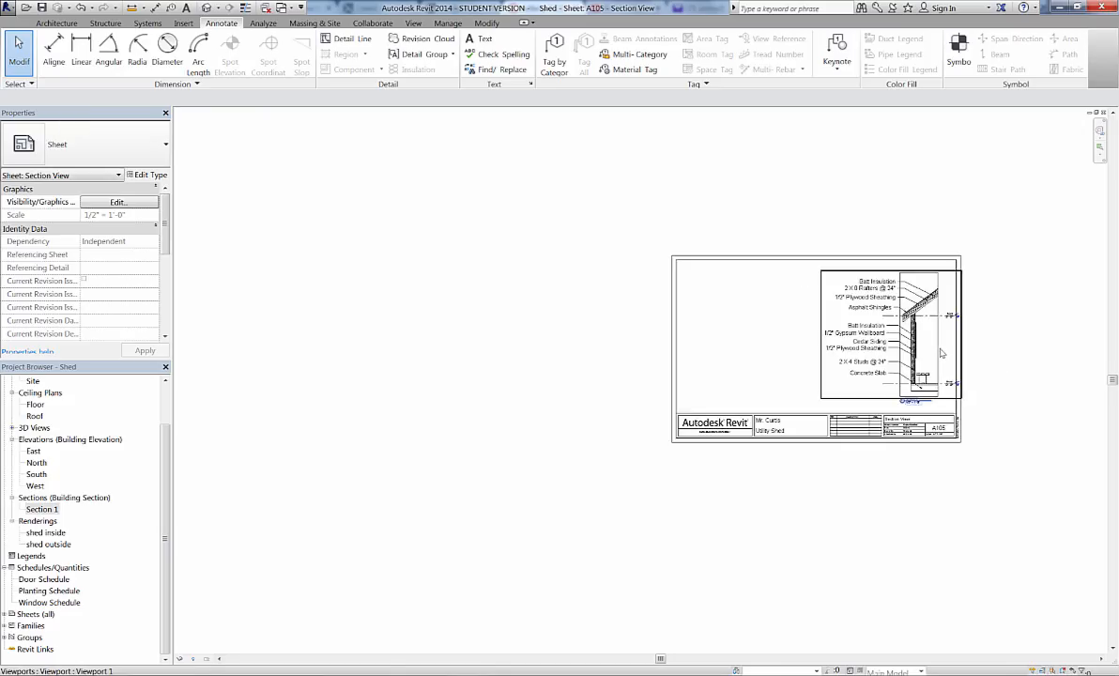
scroll(940, 351, up, 4)
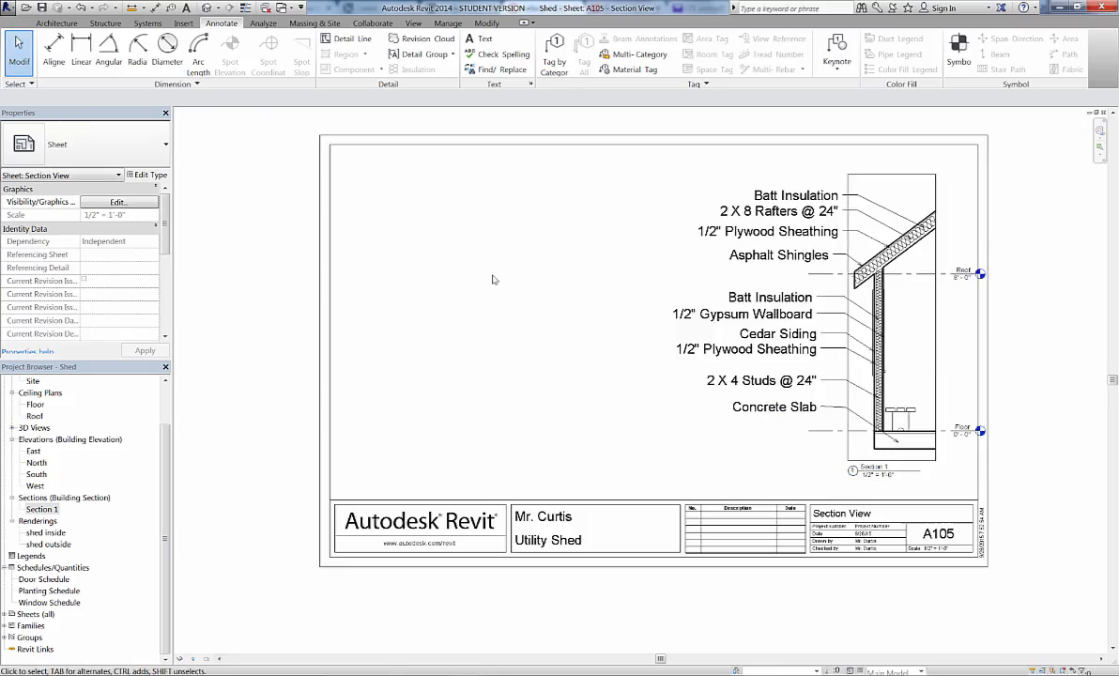
scroll(530, 284, down, 1)
middle_drag(529, 283, 534, 285)
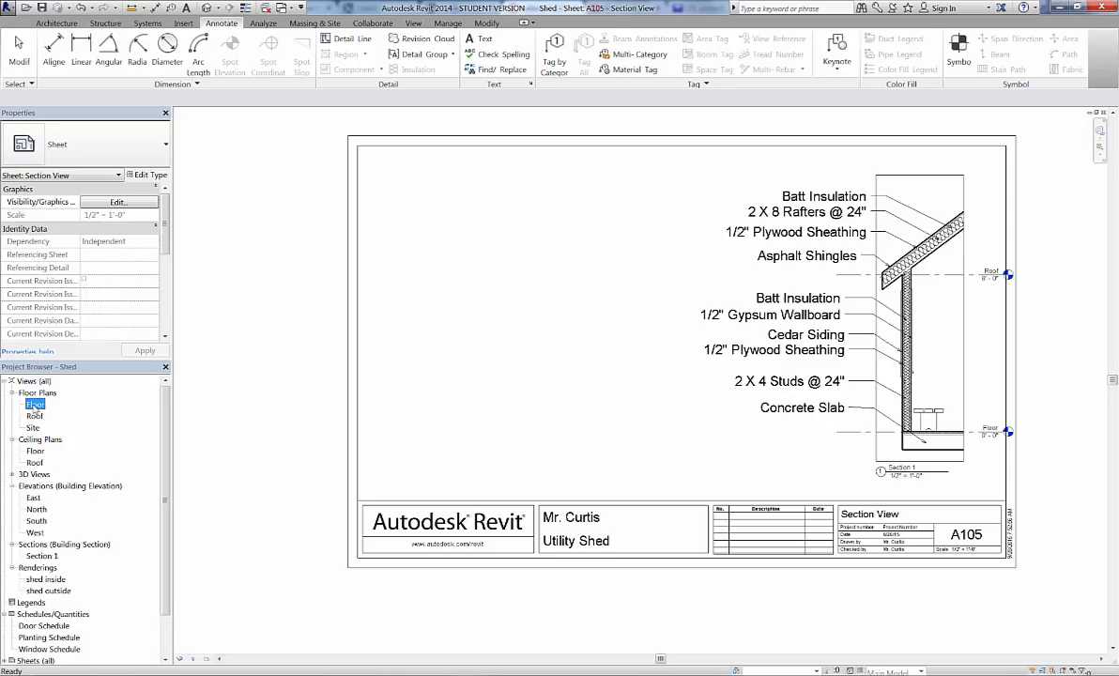
Step: Duplicate the Floor floor plan view without detailing and select the copy in the Project Browser
right_click(35, 406)
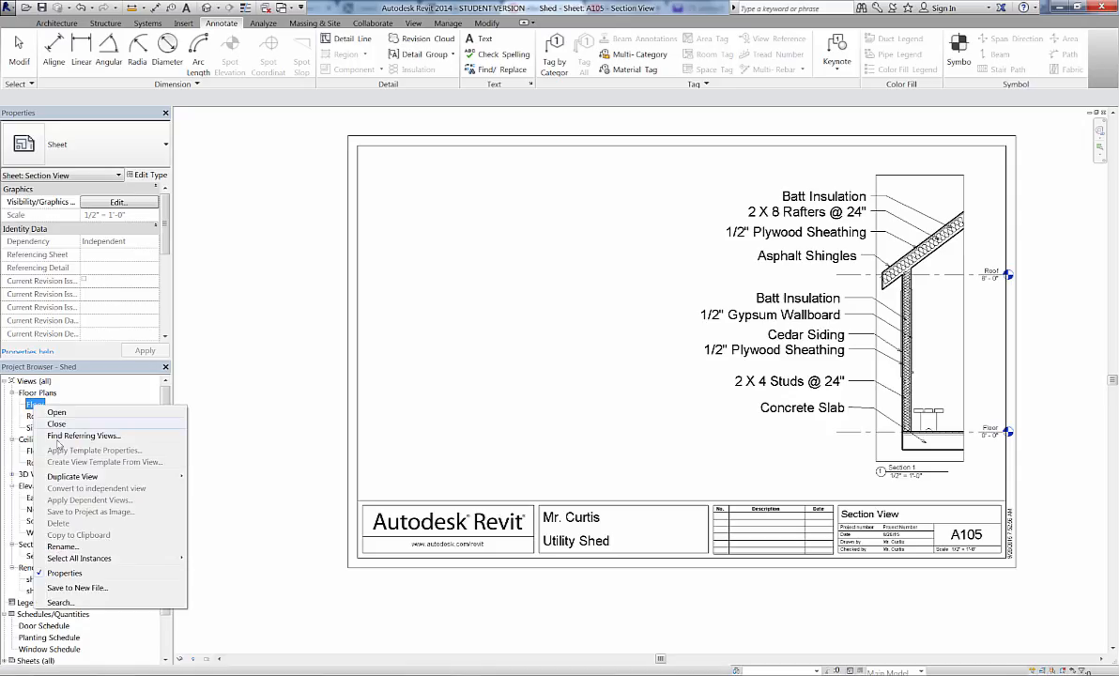
mouse_move(70, 478)
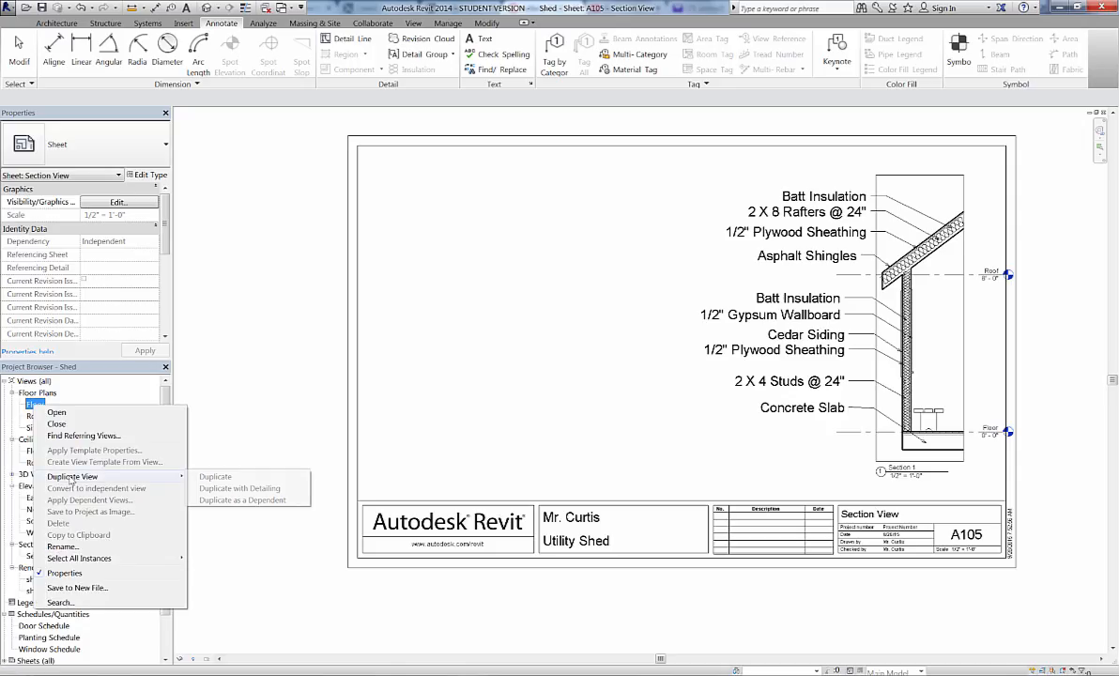
click(215, 477)
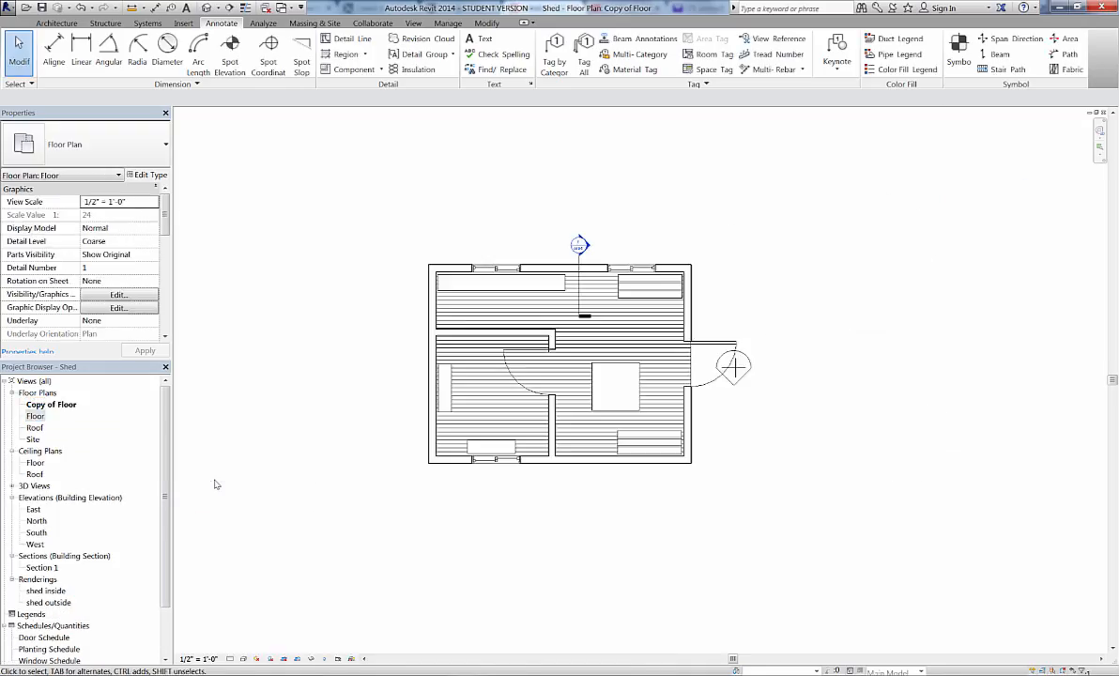
click(64, 408)
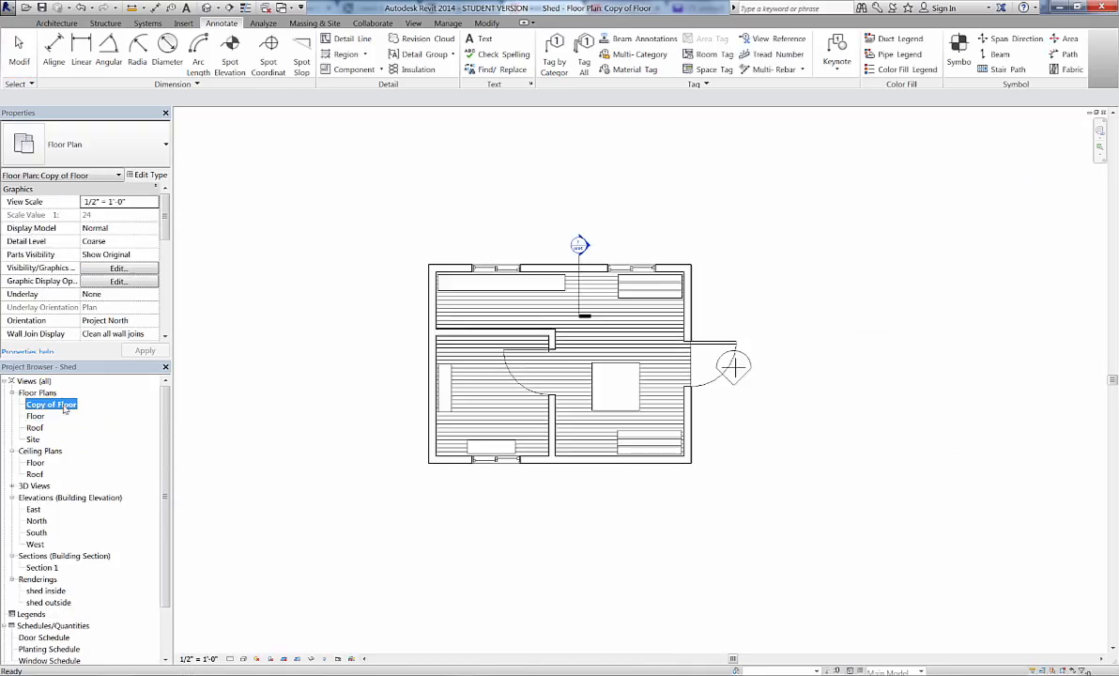
Step: Compare the Copy of Floor plan view with the original Floor plan view, ending in Copy of Floor
double_click(56, 408)
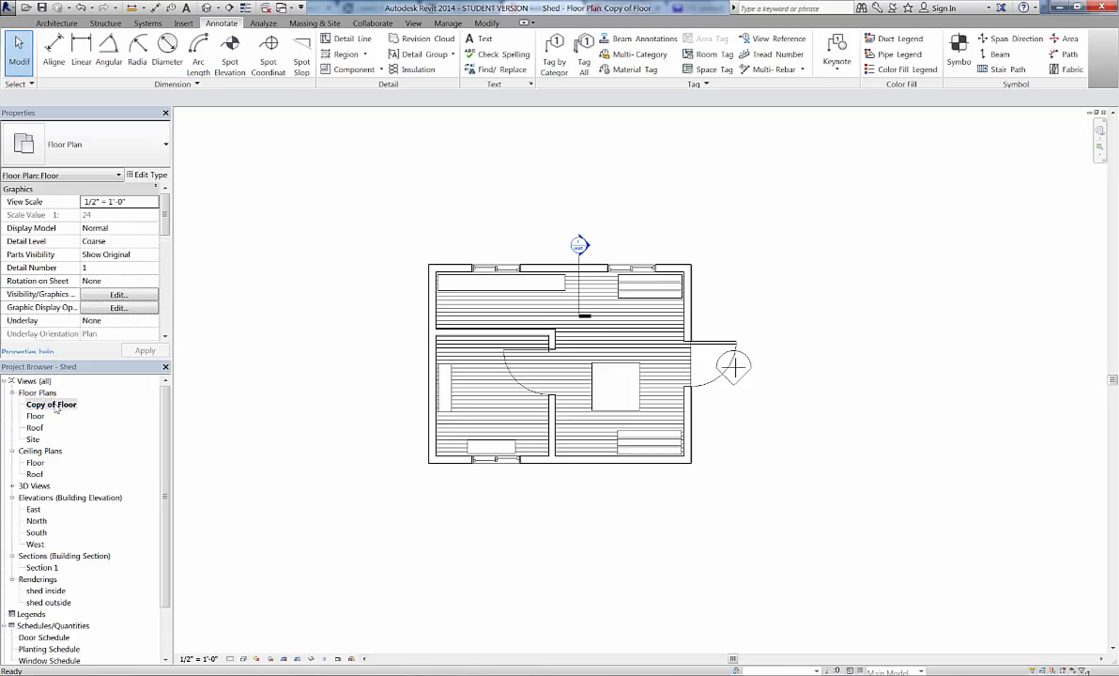
double_click(38, 418)
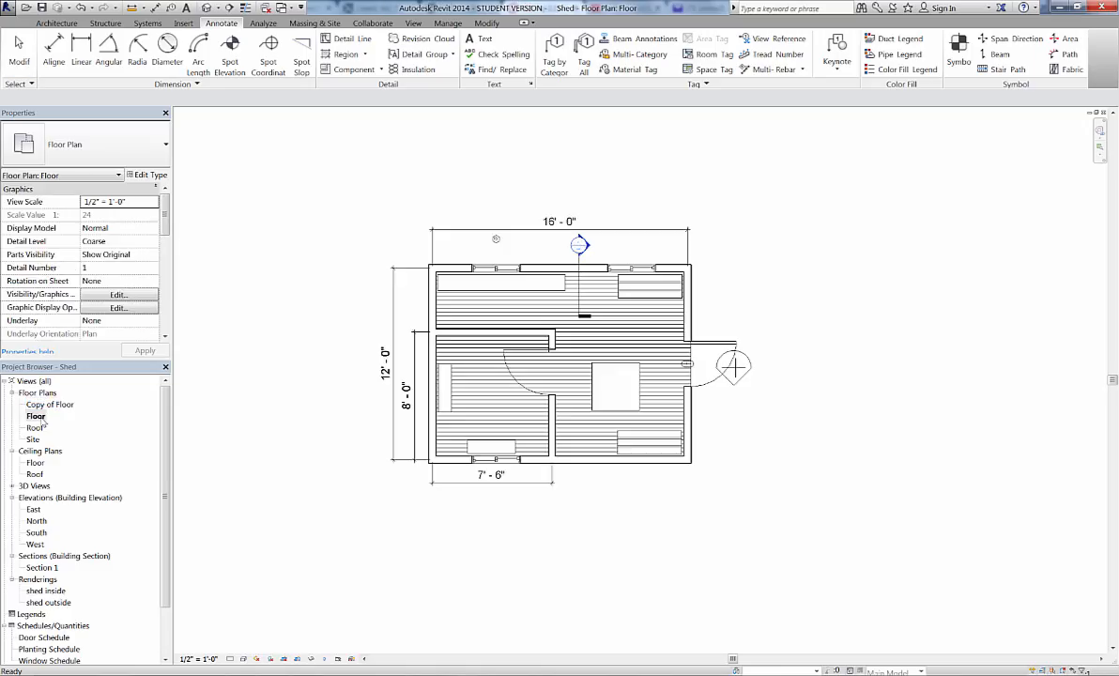
double_click(52, 406)
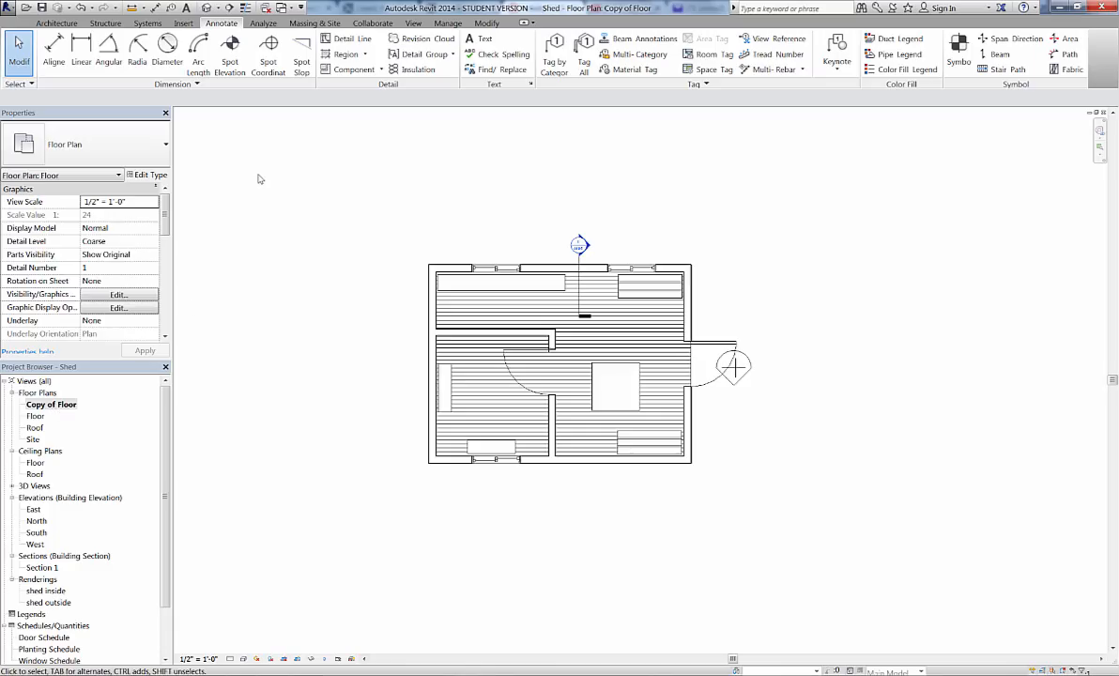
Step: Add aligned dimensions above the plan for the shed's overall width and from the left exterior wall to the vertical interior partition
click(54, 52)
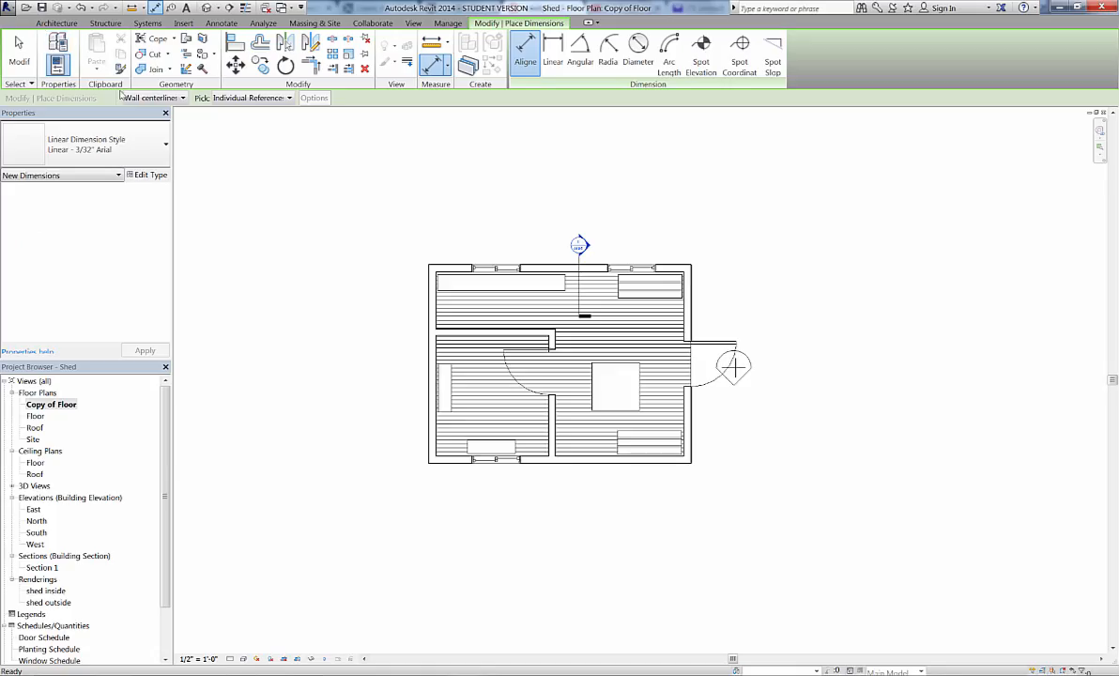
click(431, 290)
click(692, 312)
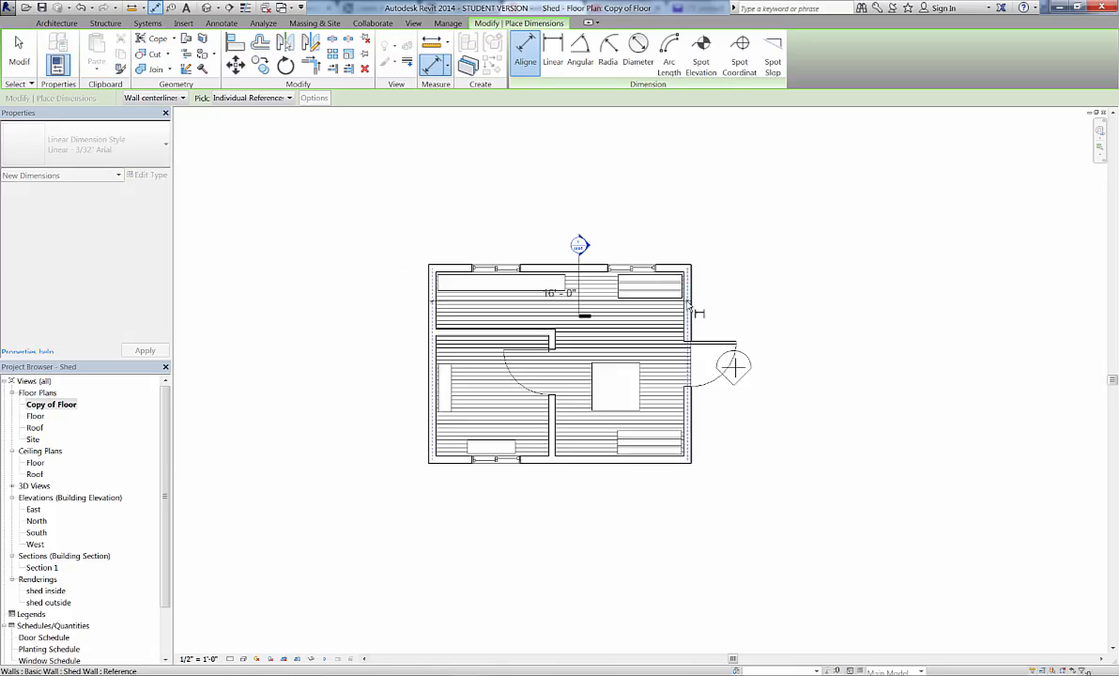
click(633, 222)
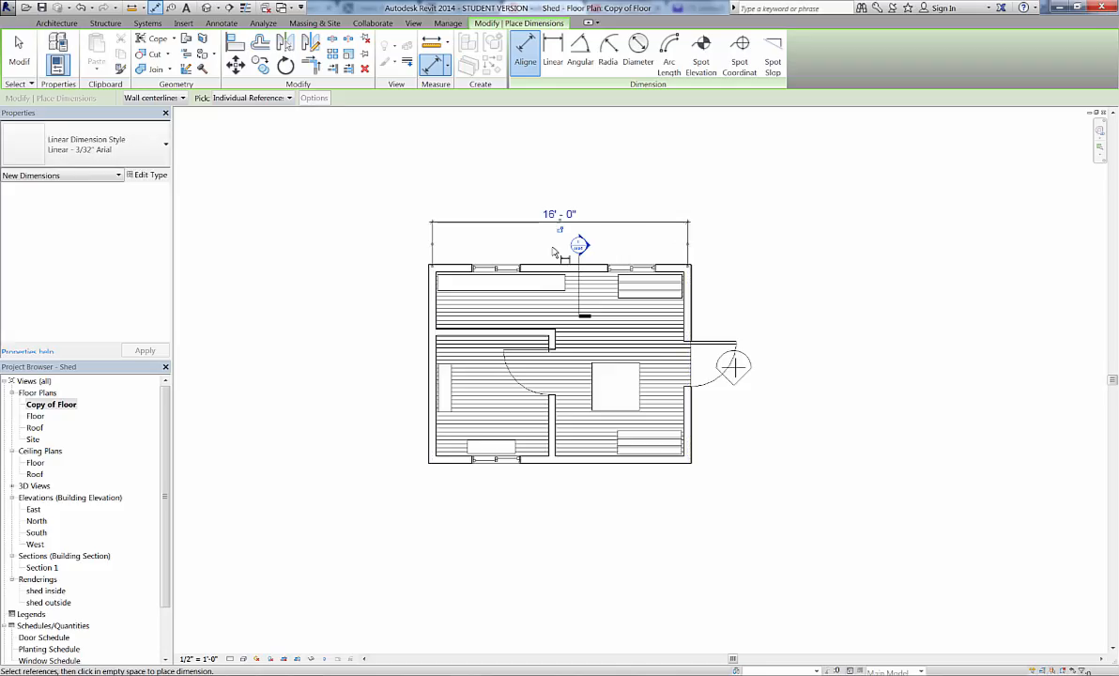
click(434, 294)
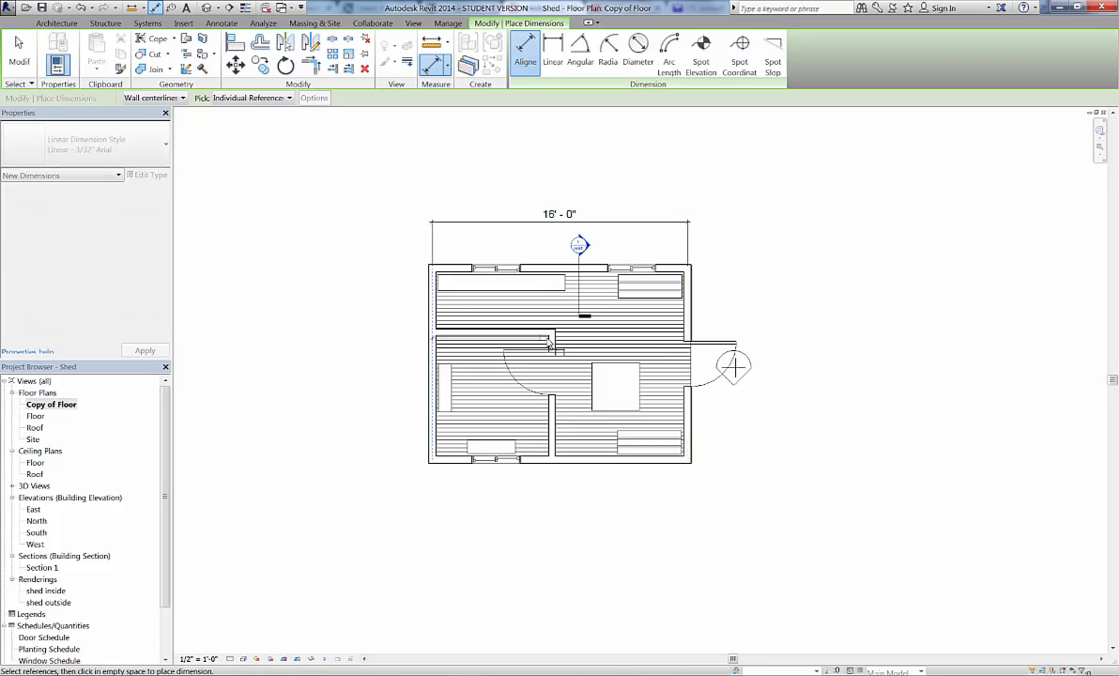
click(551, 340)
click(528, 251)
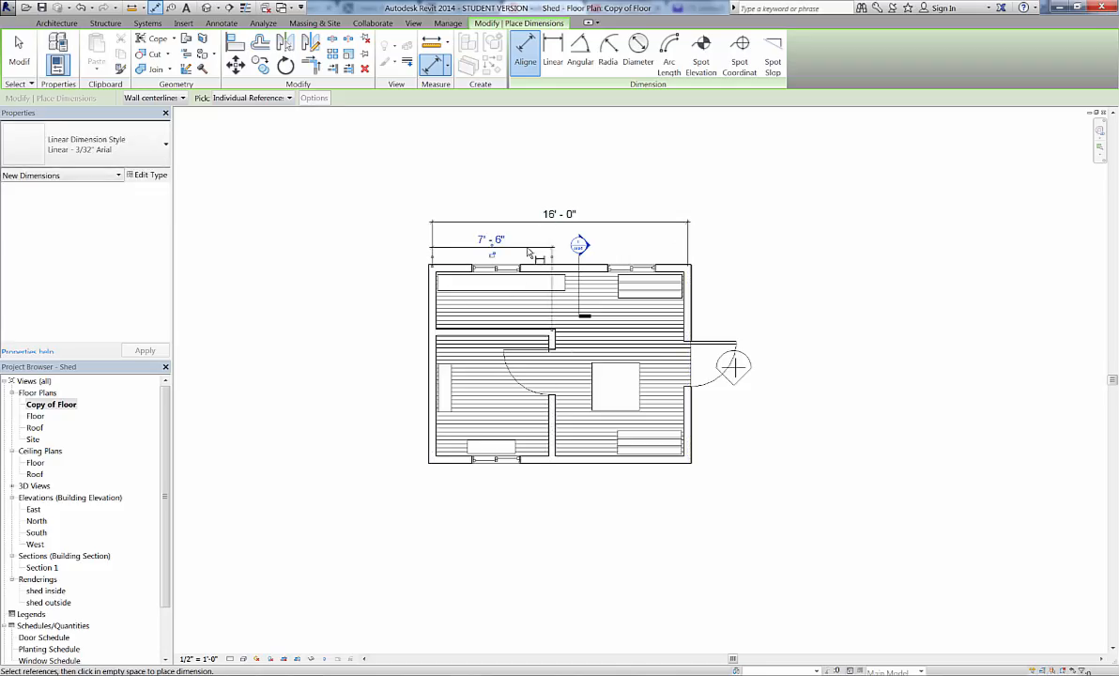
Step: Add aligned dimensions beside the left wall for the shed's overall depth and from the lower exterior wall to the horizontal partition
click(448, 466)
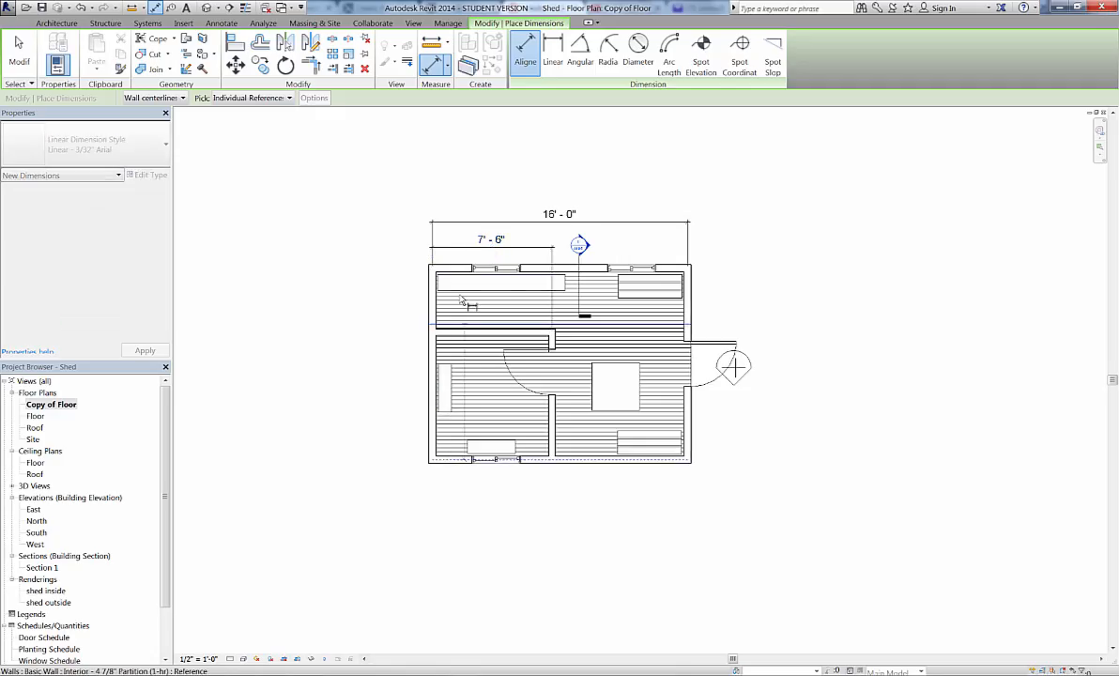
click(436, 273)
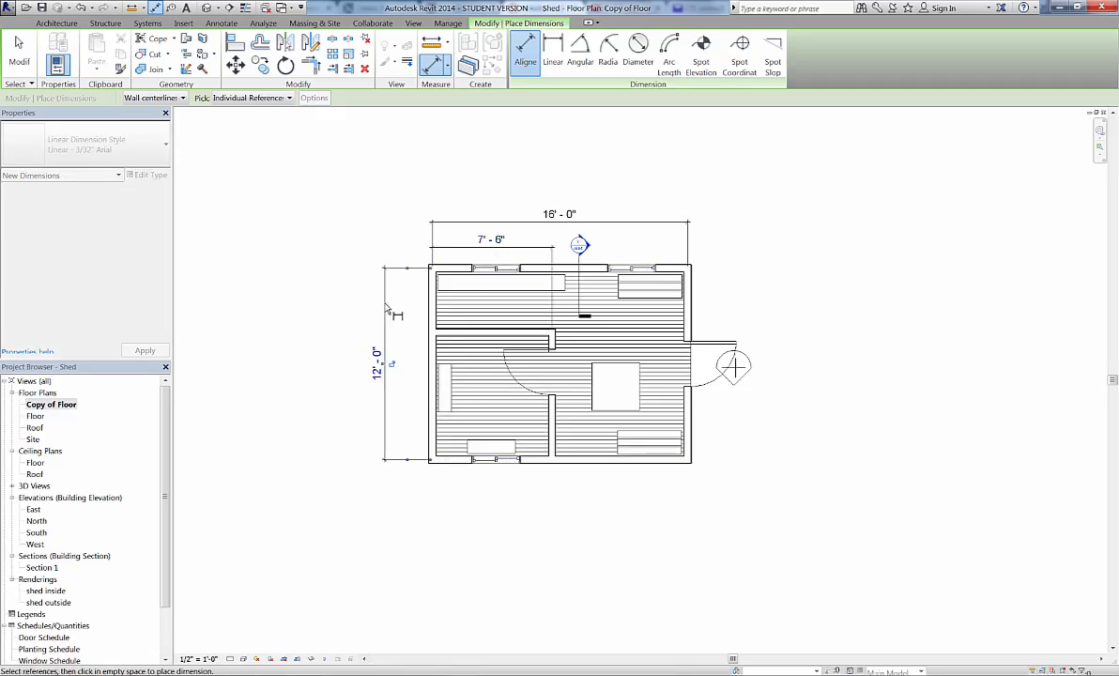
click(368, 293)
click(463, 466)
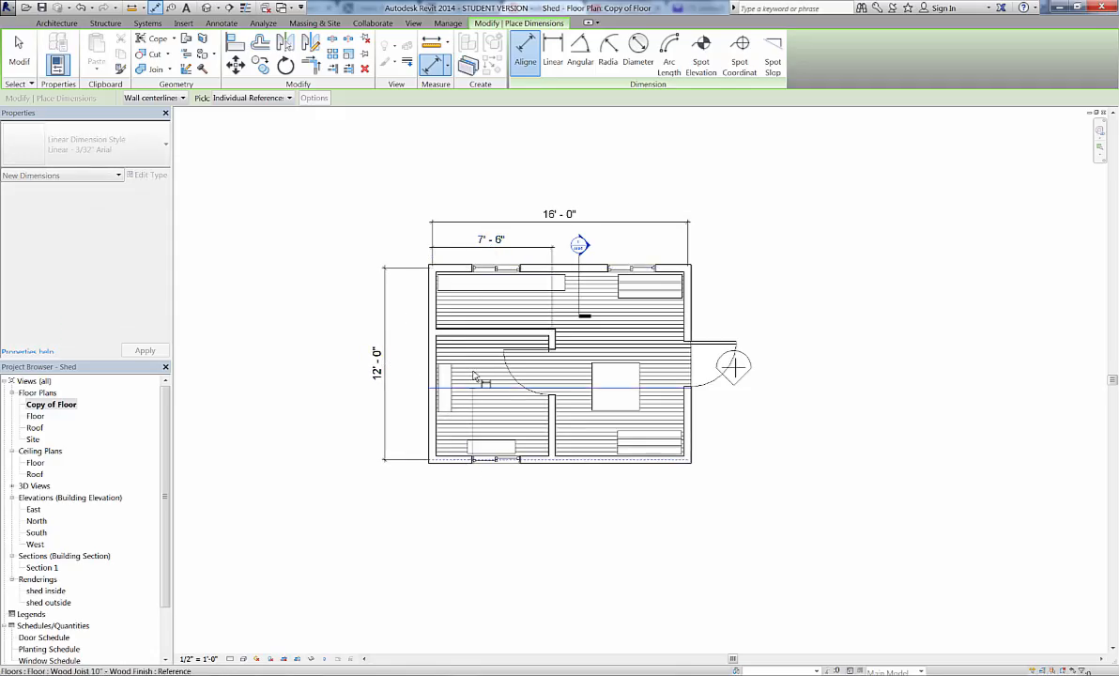
click(443, 334)
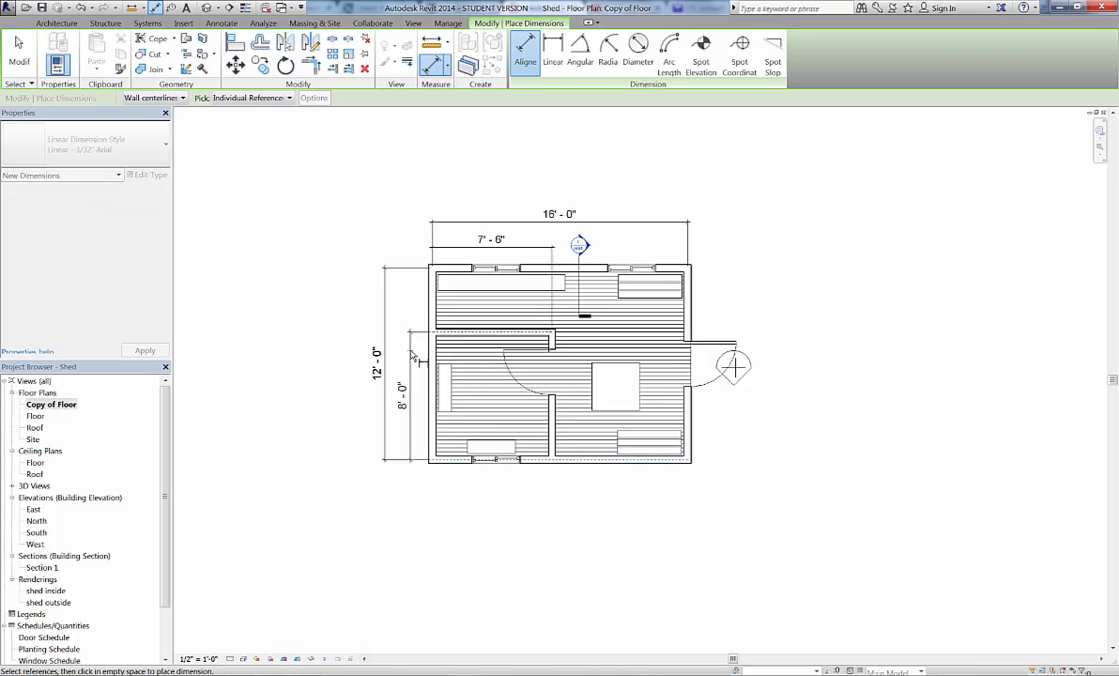
click(412, 355)
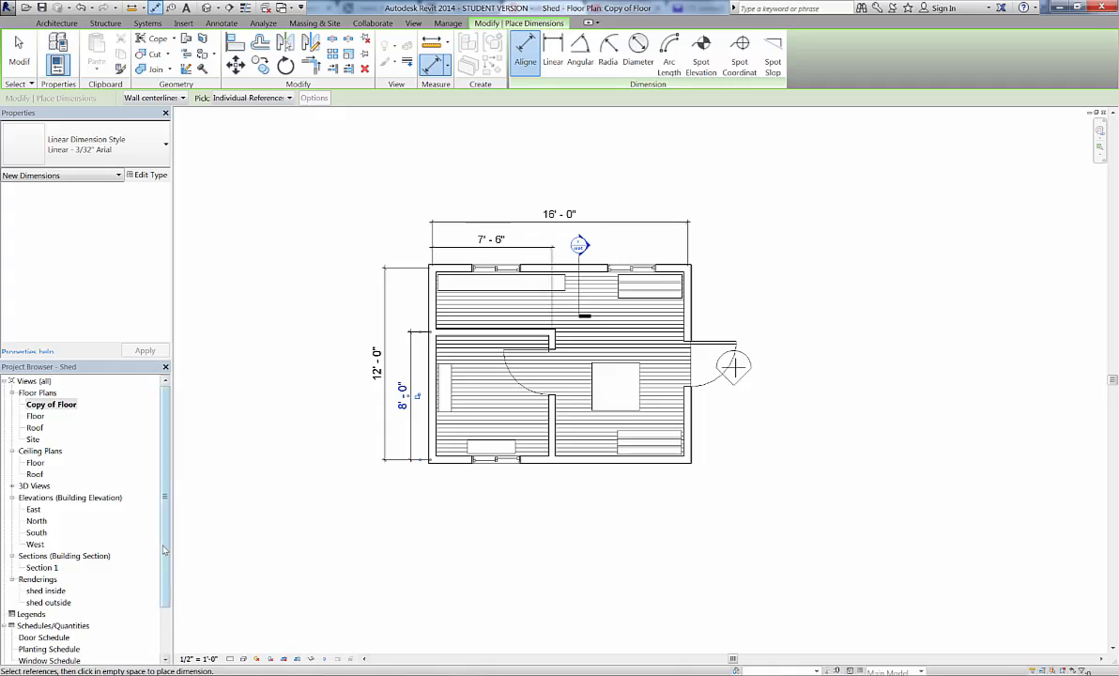
Step: Open sheet A105 - Section View and place the Copy of Floor plan view on it
drag(162, 556, 158, 608)
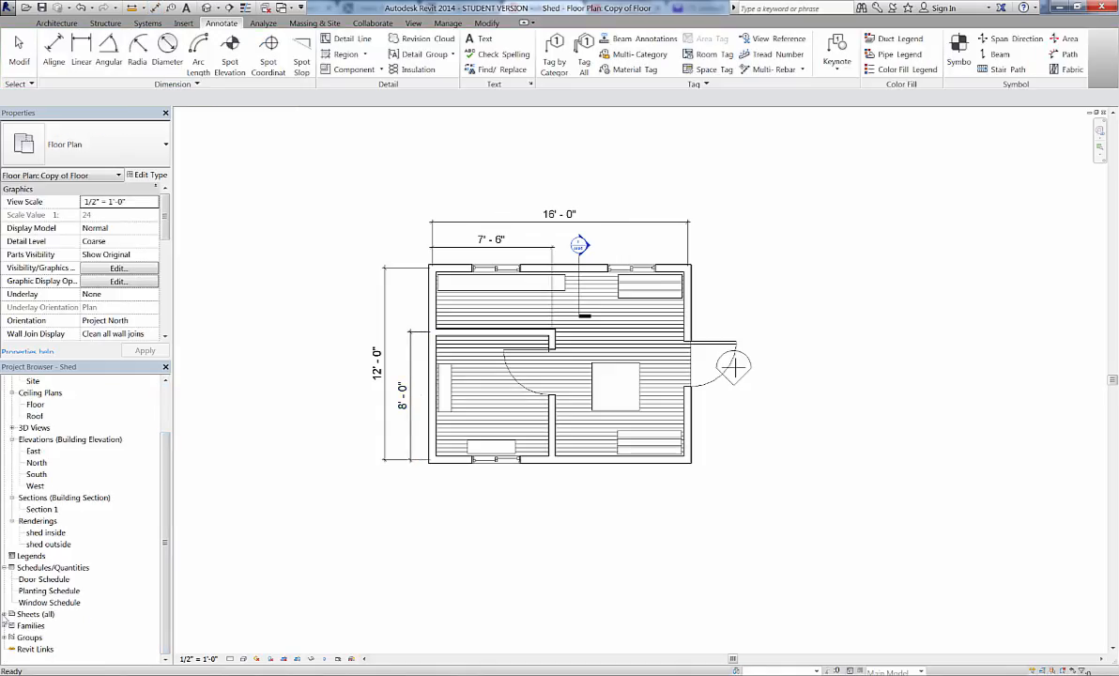
click(5, 614)
double_click(63, 649)
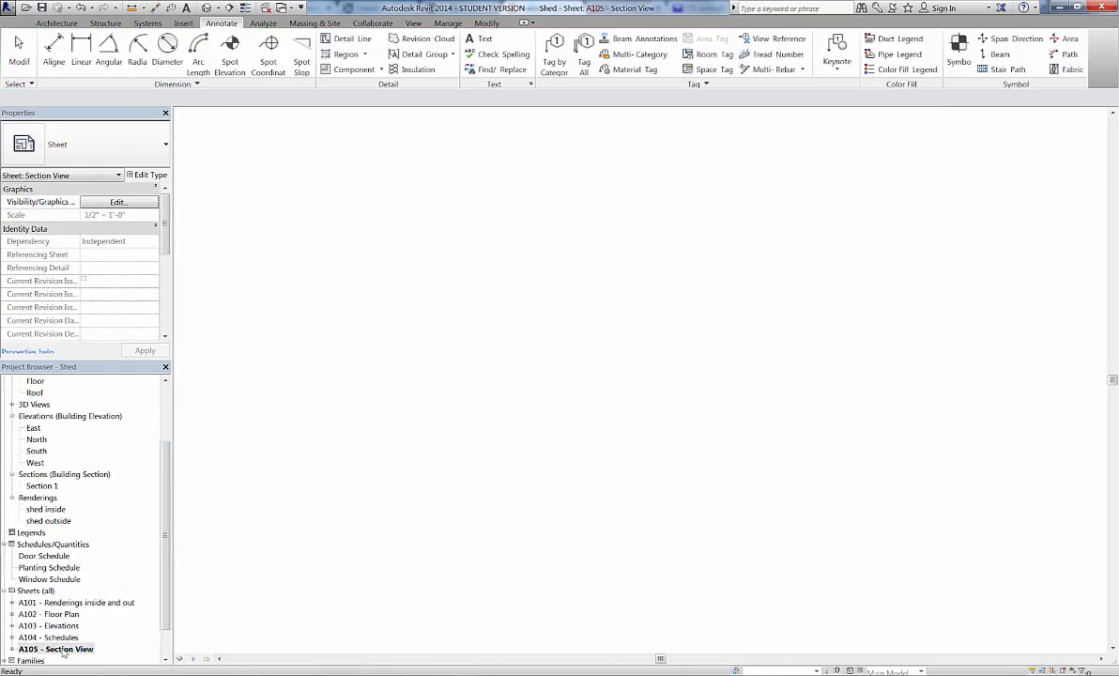
drag(166, 460, 165, 399)
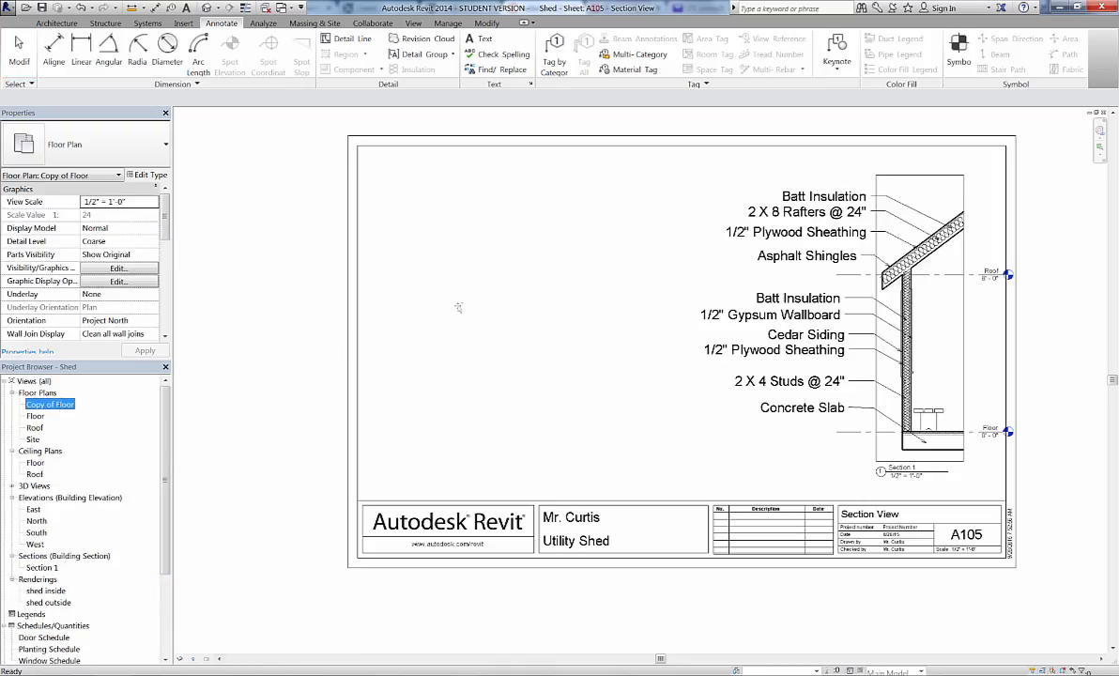
drag(574, 269, 570, 267)
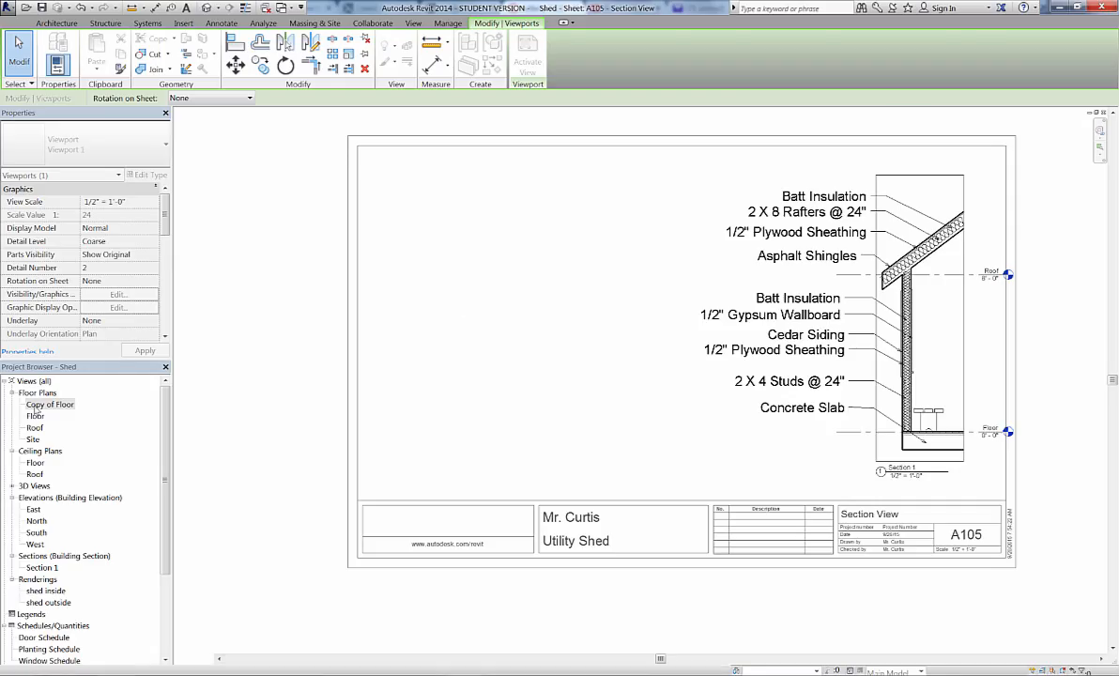
drag(37, 406, 439, 318)
click(439, 318)
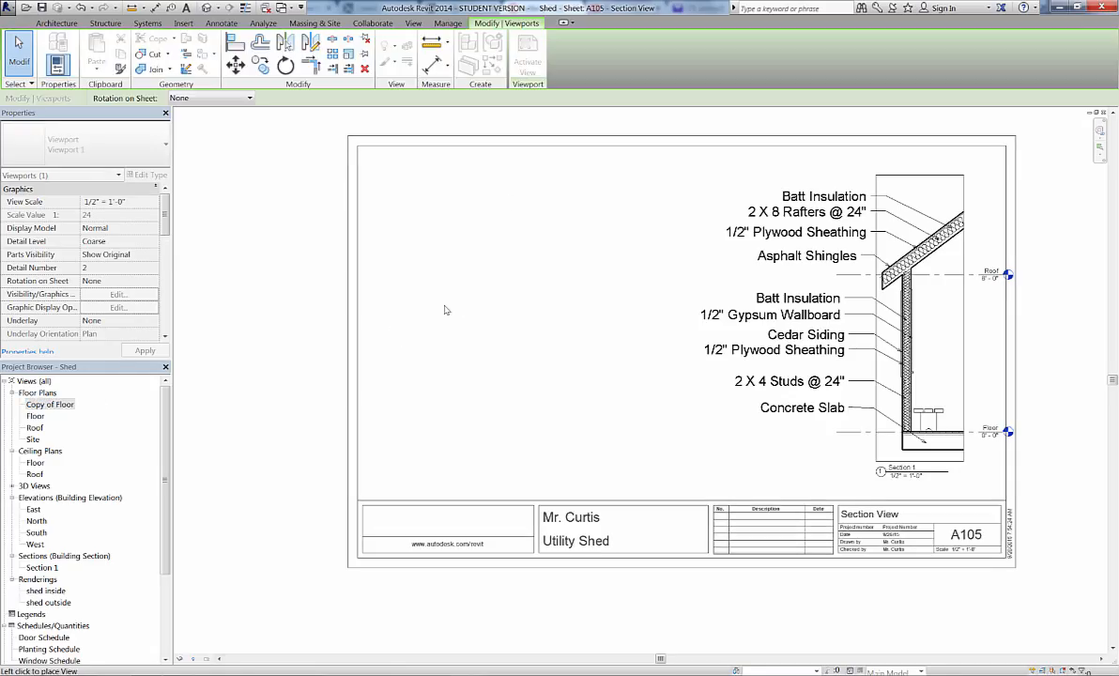
Step: Set the placed floor plan view's scale to 1/4" = 1'-0" and move its viewport so the plan sits on the sheet beside the section
scroll(519, 239, up, 3)
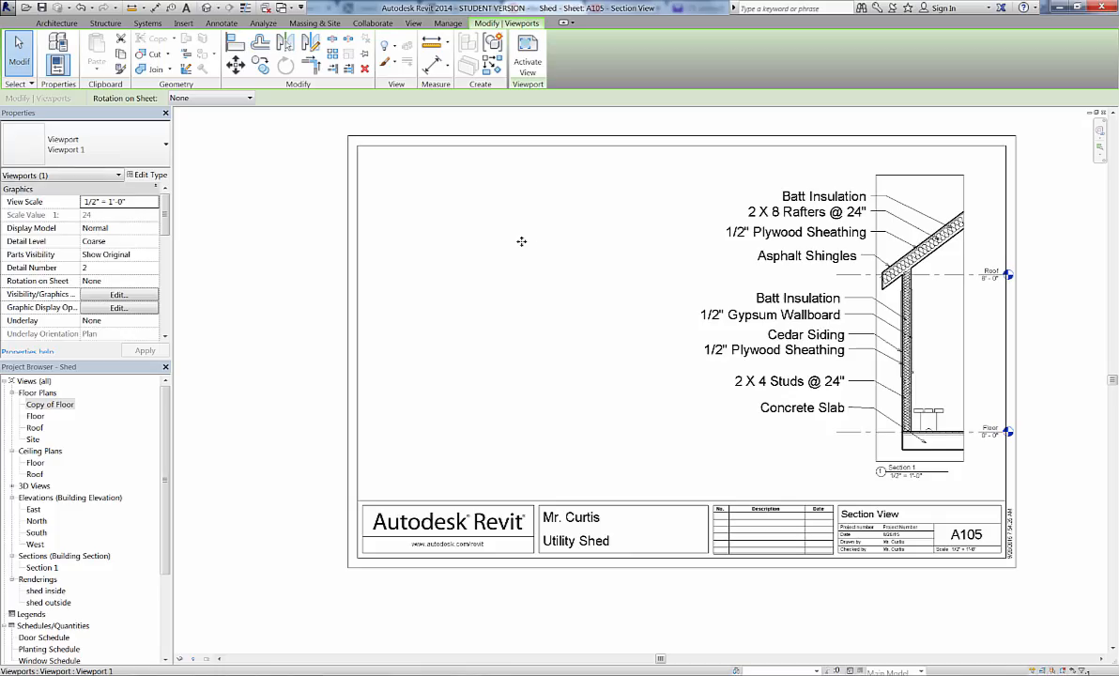
scroll(537, 319, down, 5)
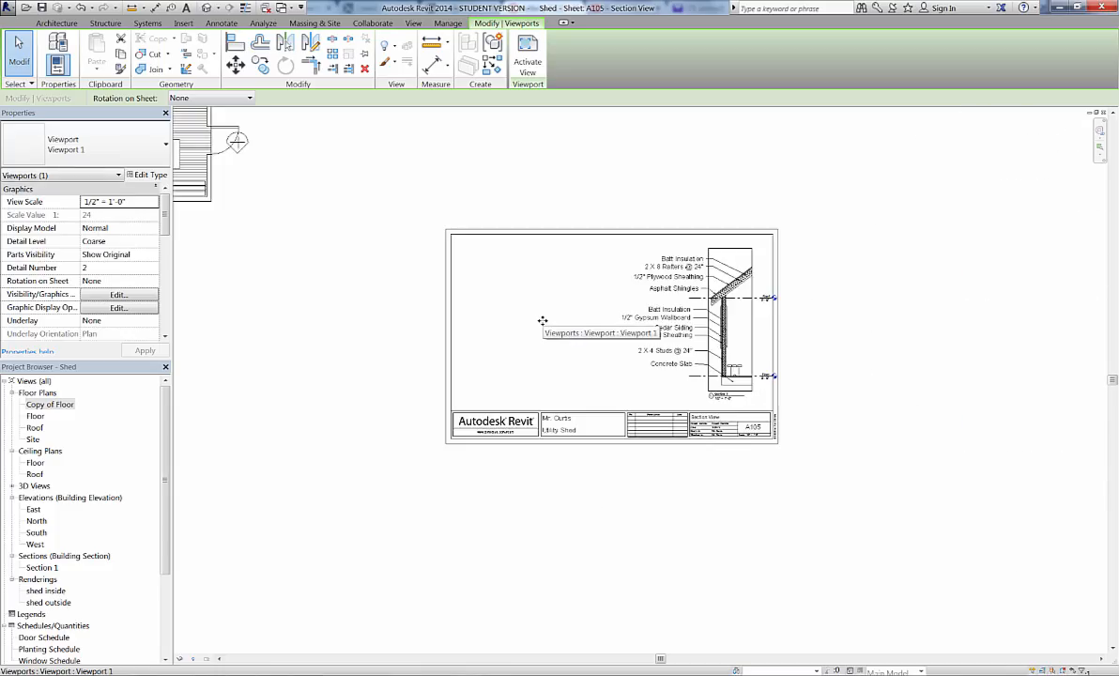
scroll(541, 320, down, 2)
middle_drag(415, 213, 501, 270)
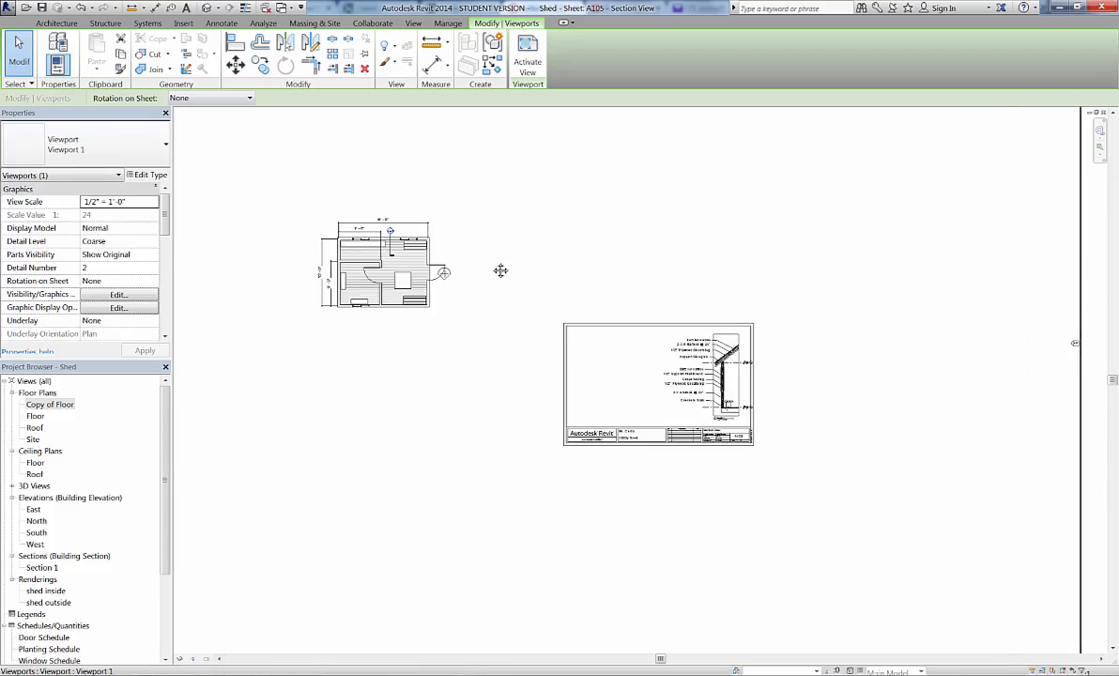
right_click(431, 251)
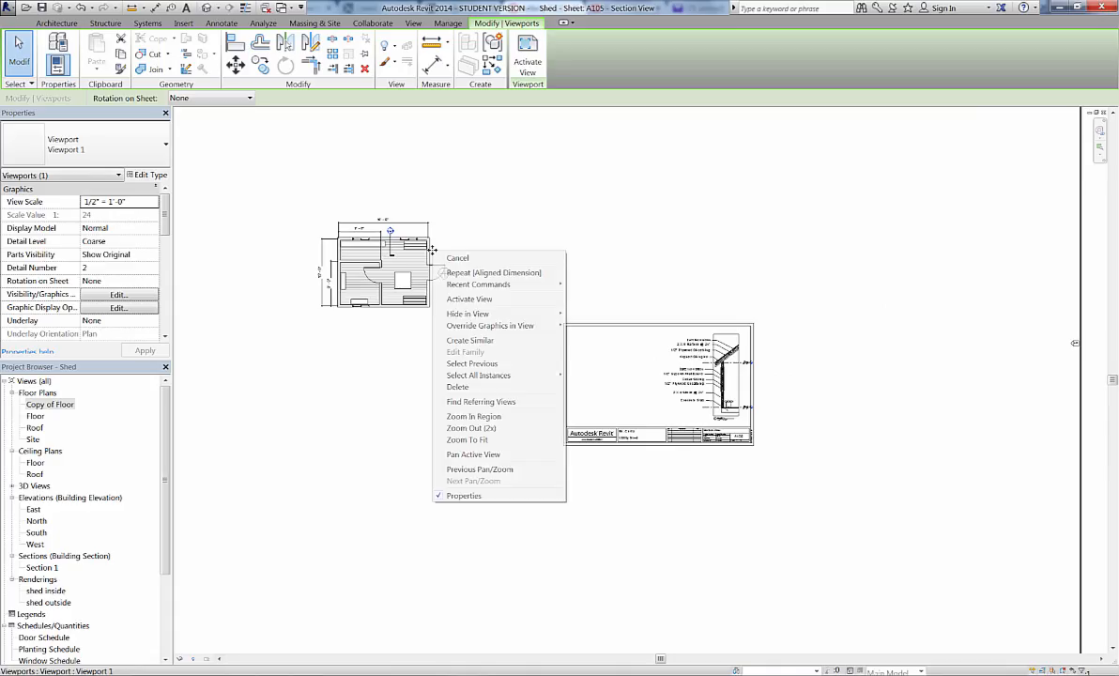
click(468, 299)
click(201, 659)
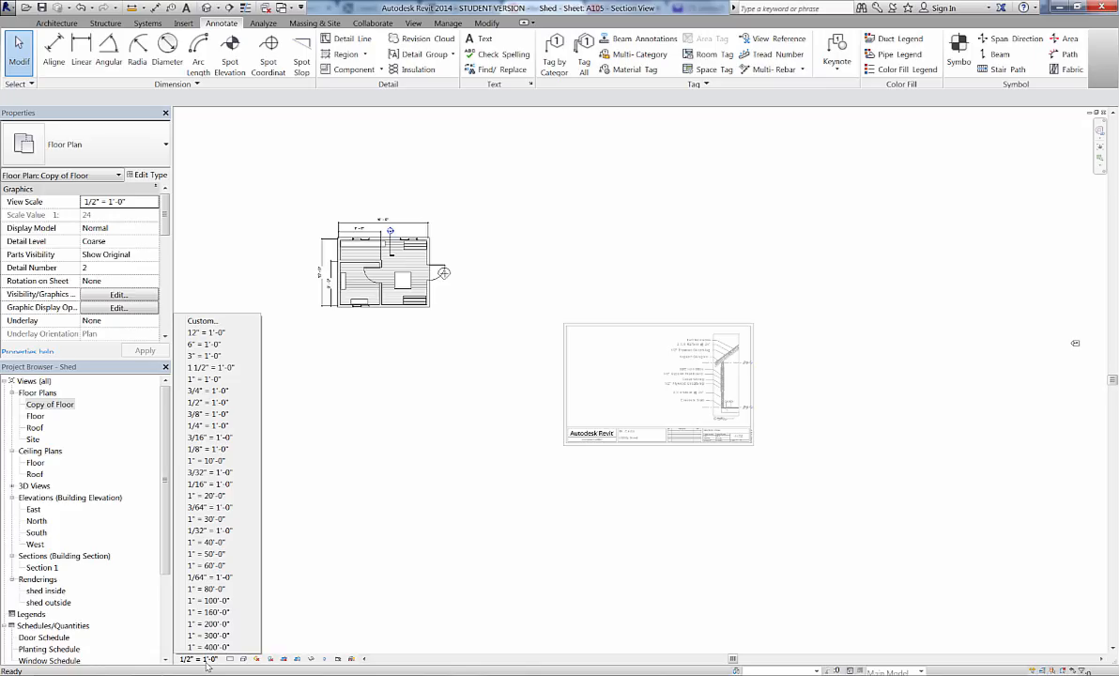
click(207, 426)
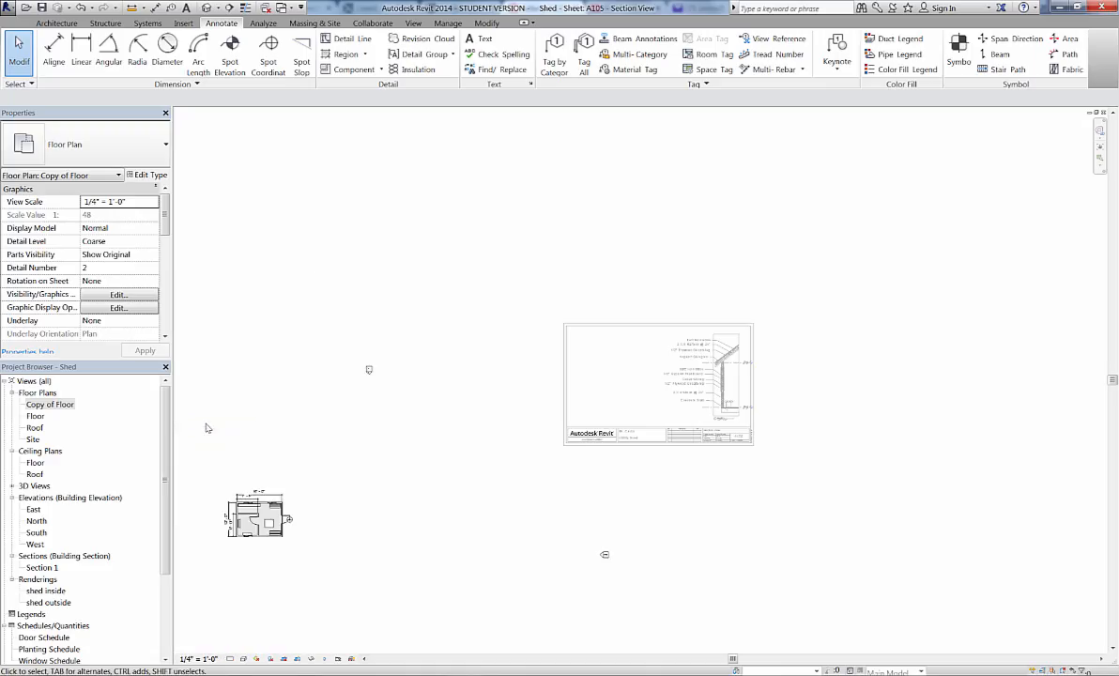
right_click(316, 480)
click(332, 518)
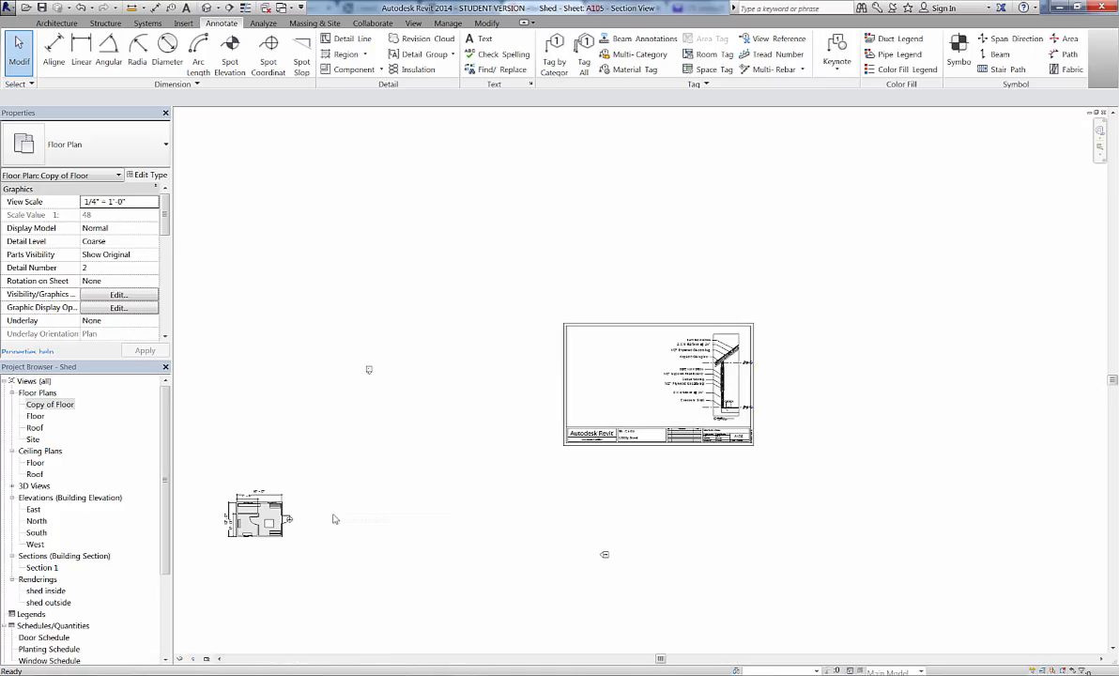
drag(275, 511, 646, 362)
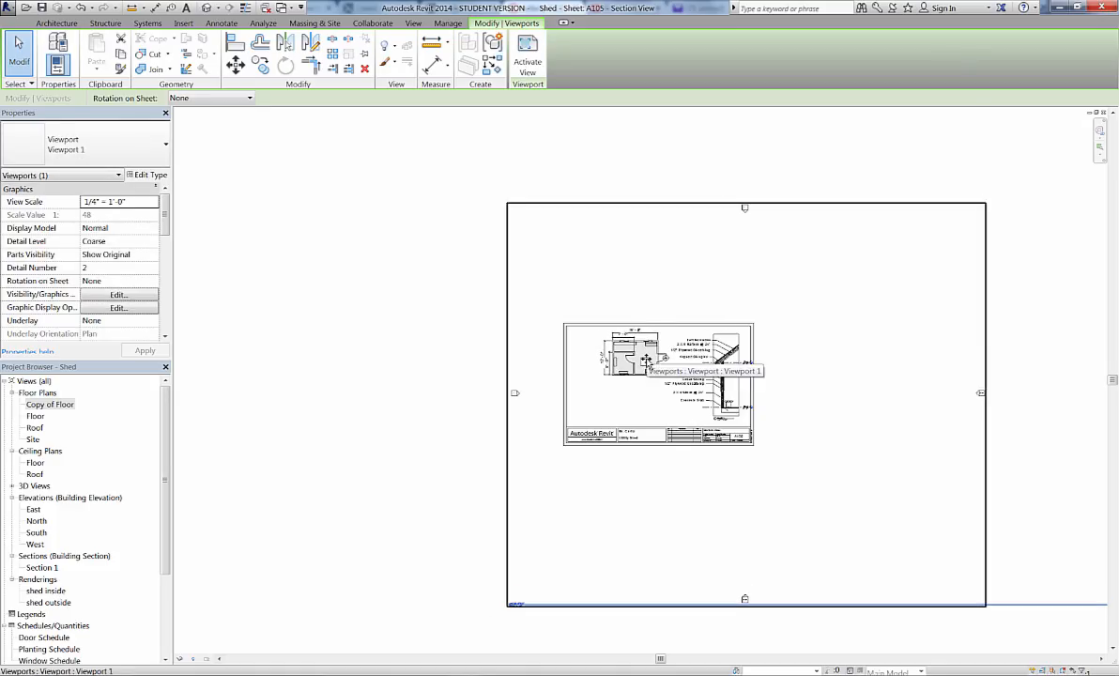
Step: Activate the floor plan view on the sheet, set its scale to 3/16" = 1'-0", and deactivate the view
right_click(646, 361)
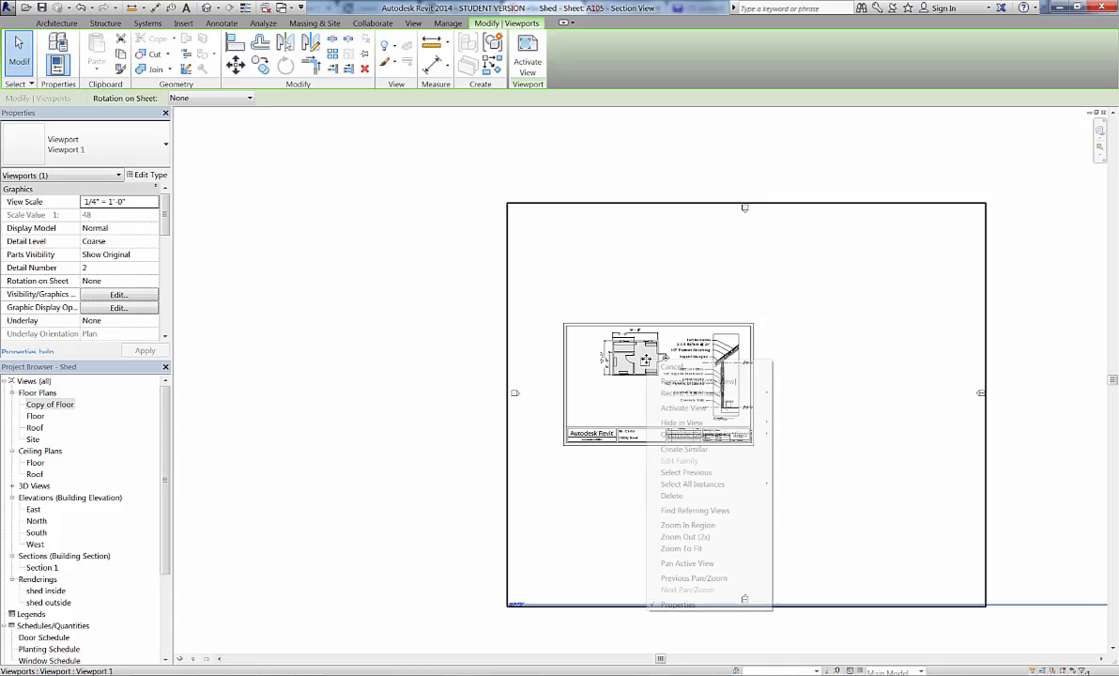
click(666, 409)
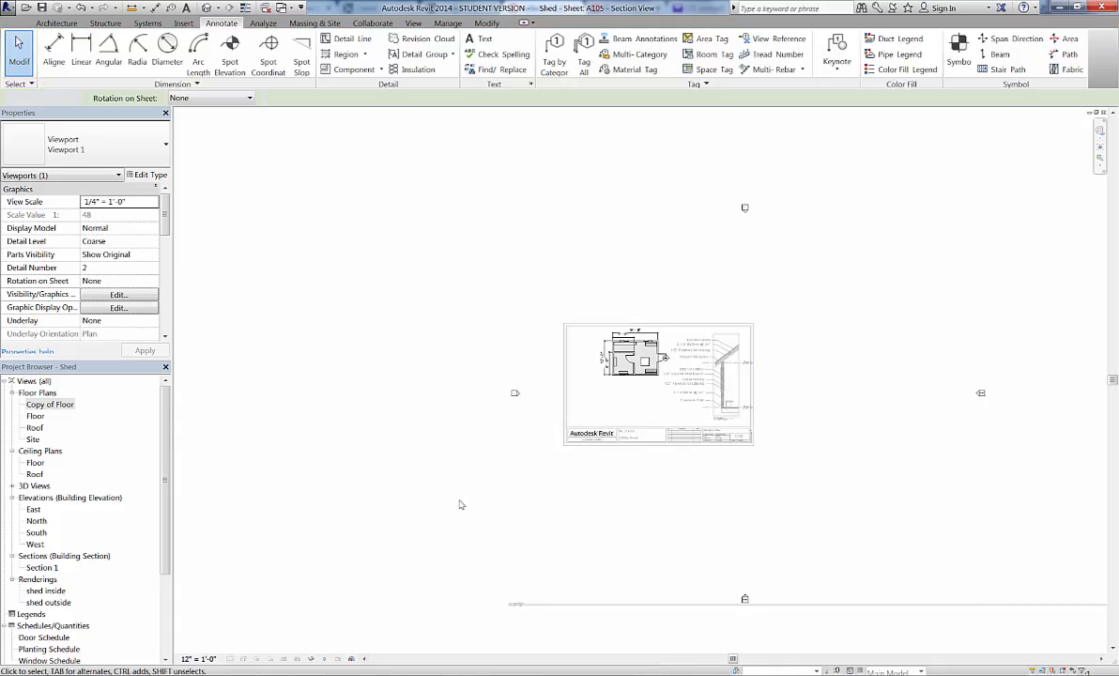
click(197, 659)
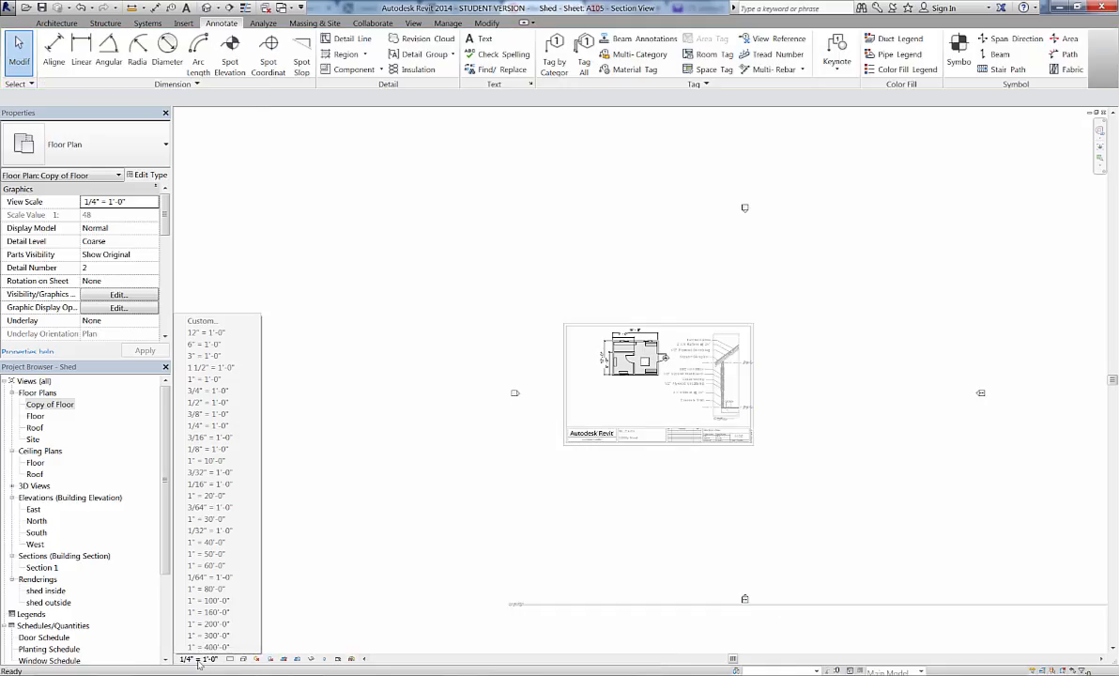
click(210, 439)
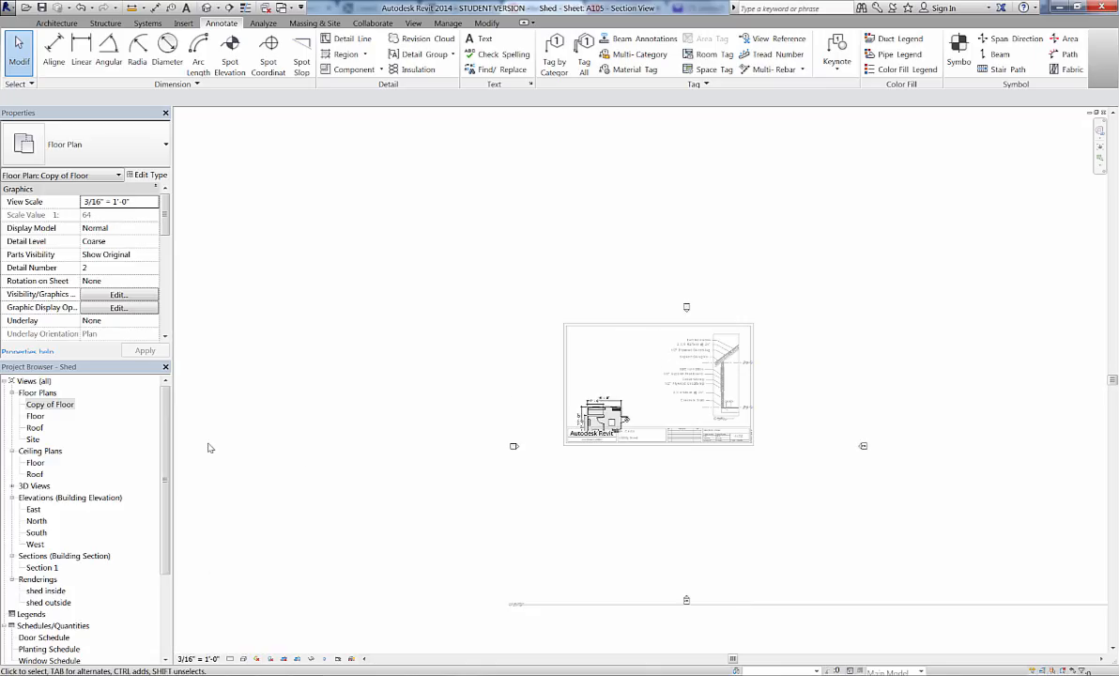
right_click(611, 388)
click(654, 426)
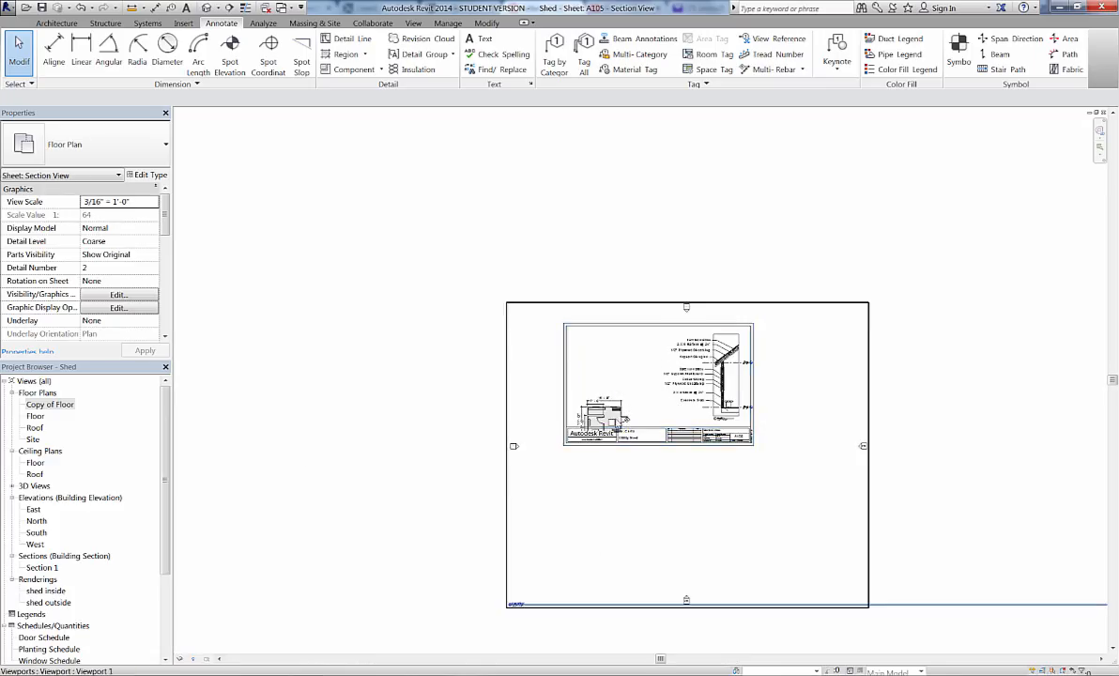
Step: Move the floor plan viewport so the plan and its dimensions fit in the sheet's upper-left corner, inside the border
drag(615, 418, 601, 357)
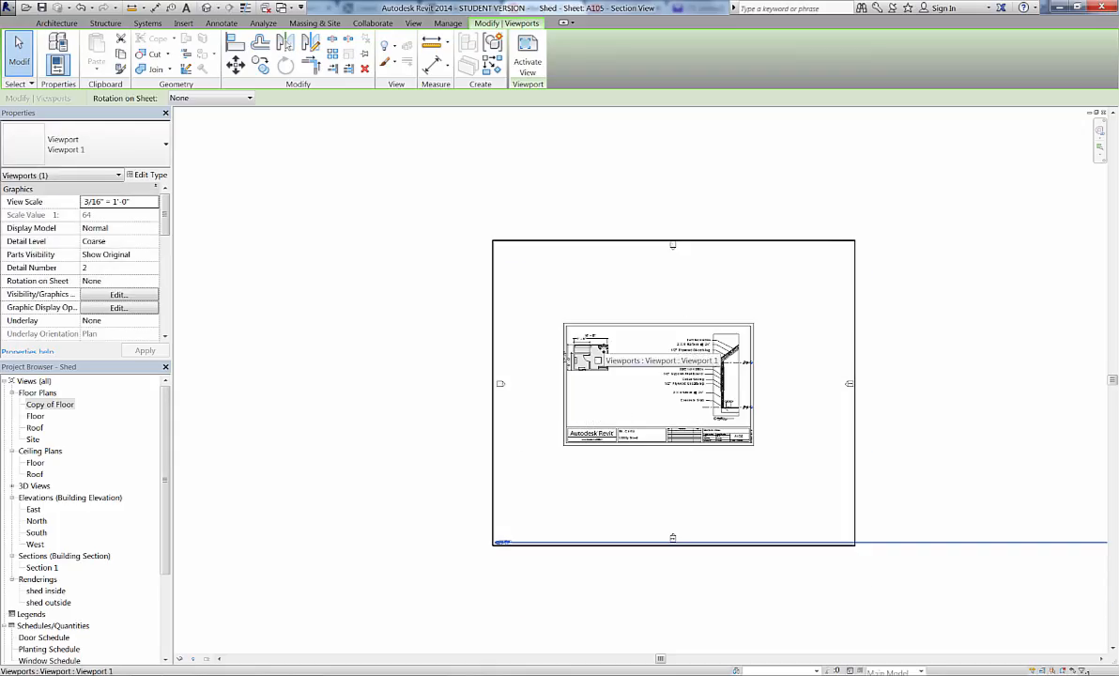
key(Up)
key(Up)
key(Up)
key(Right)
key(Right)
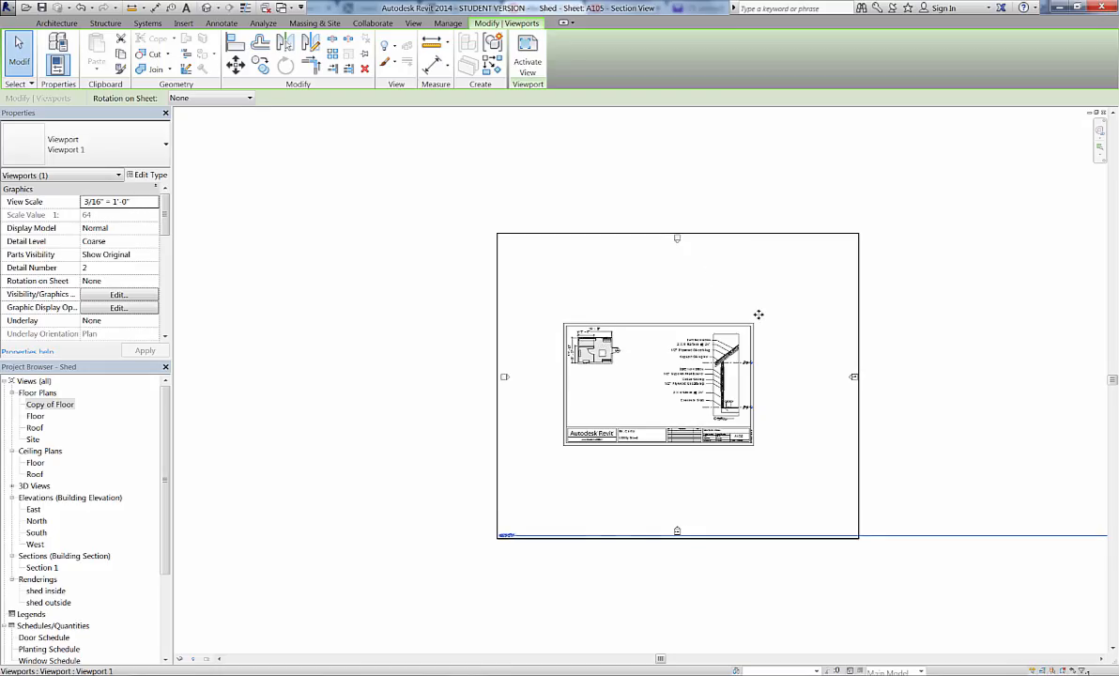
click(981, 407)
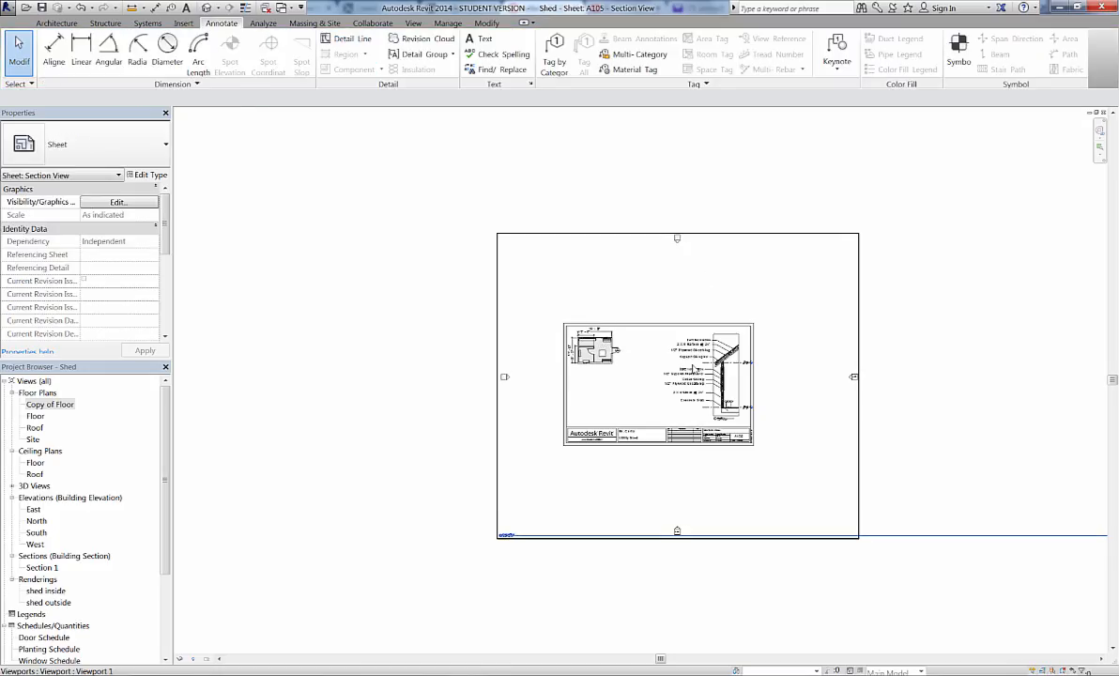
Step: Move the floor plan's view title directly beneath the plan and shorten its title line to roughly the plan's width
click(901, 534)
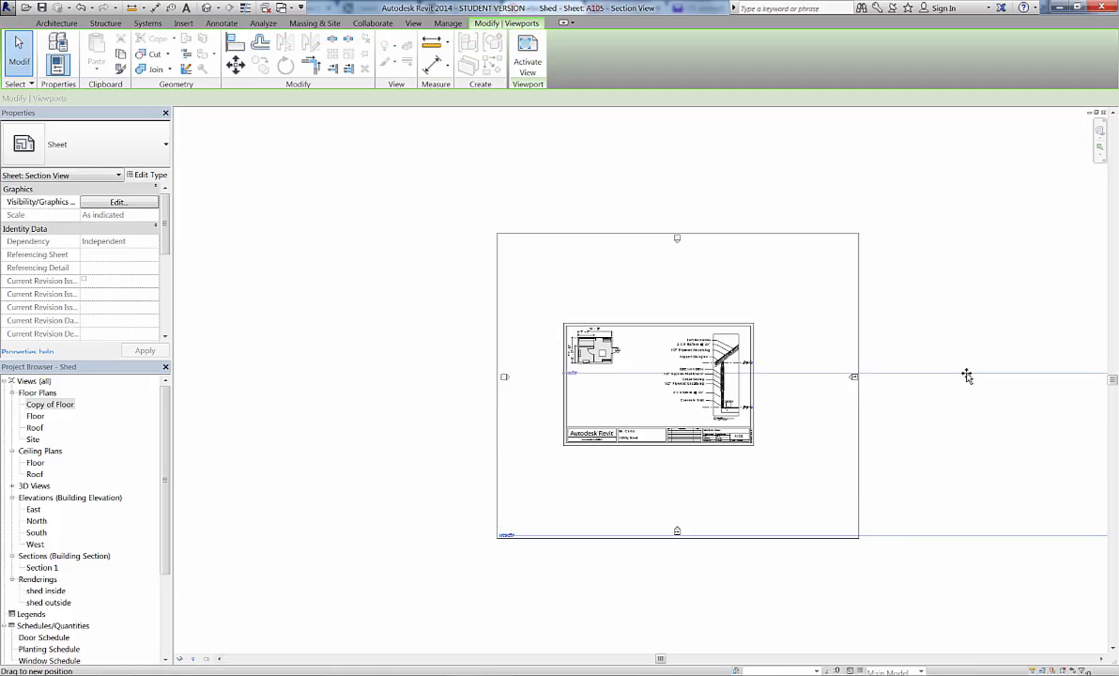
drag(975, 374, 978, 366)
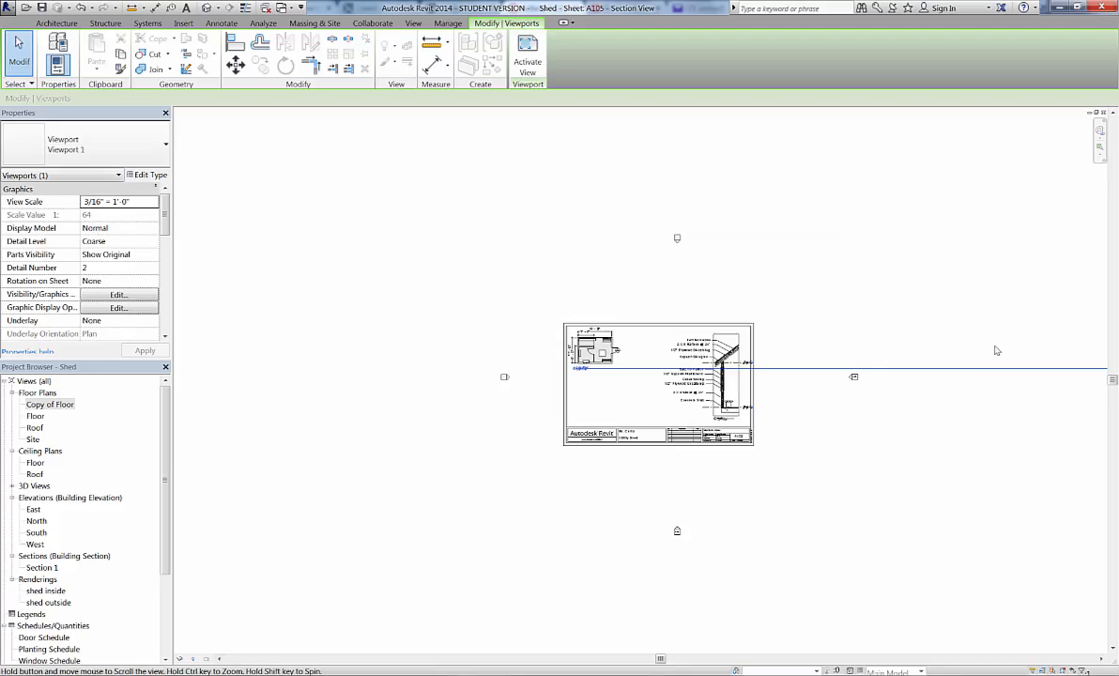
middle_drag(927, 349, 664, 358)
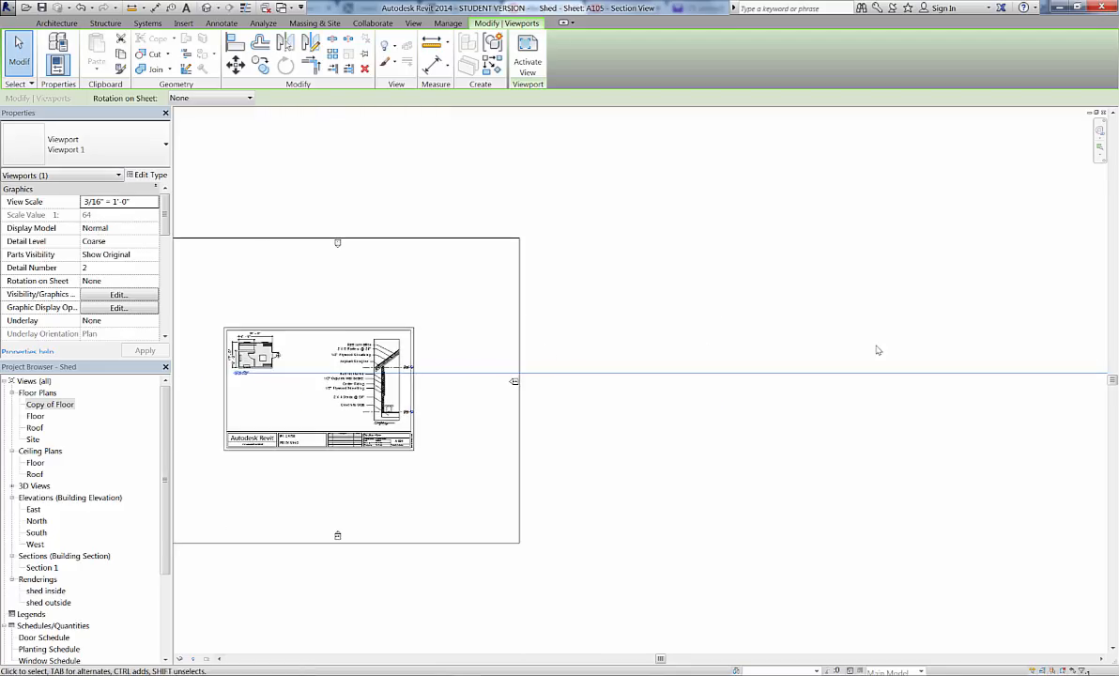
middle_drag(975, 327, 785, 340)
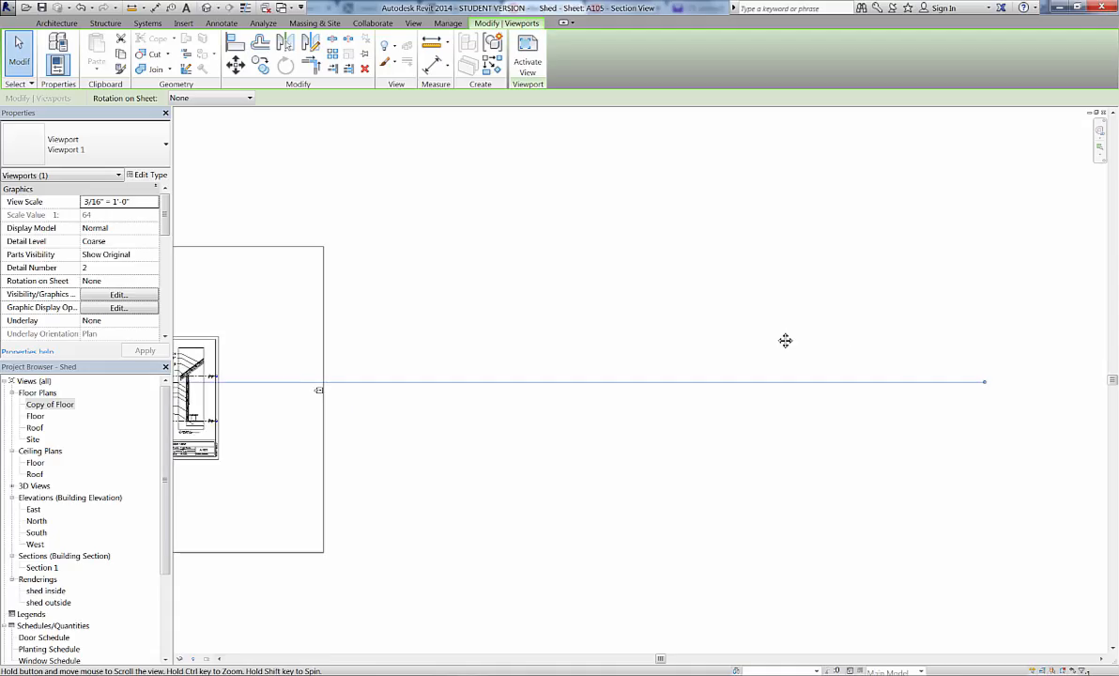
click(984, 386)
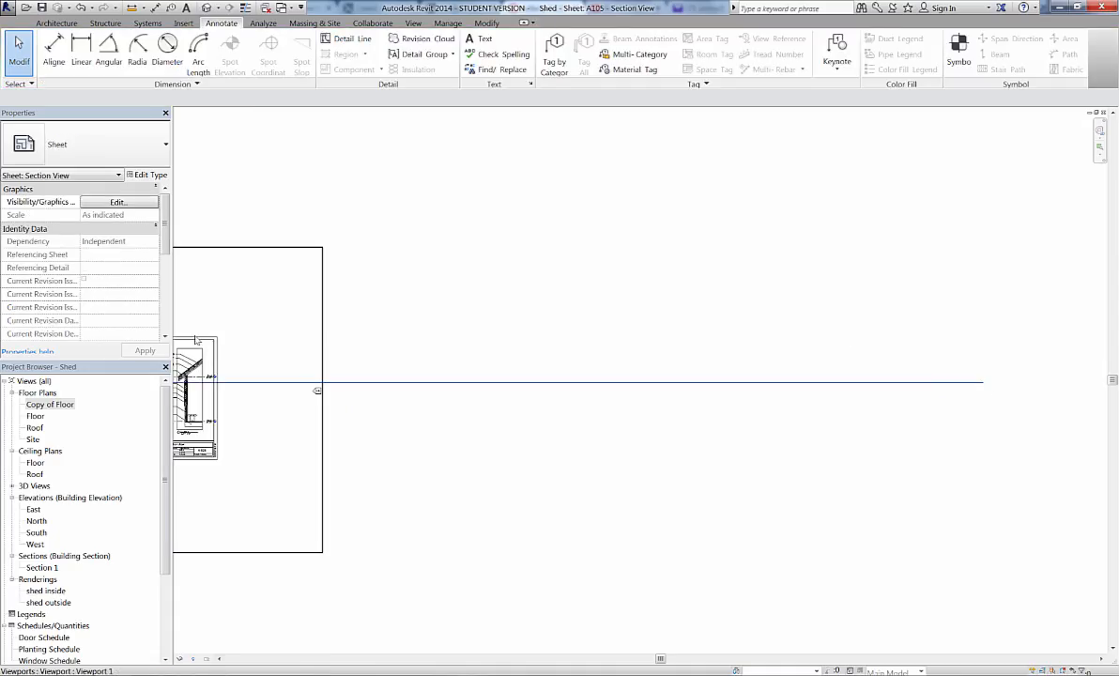
click(217, 324)
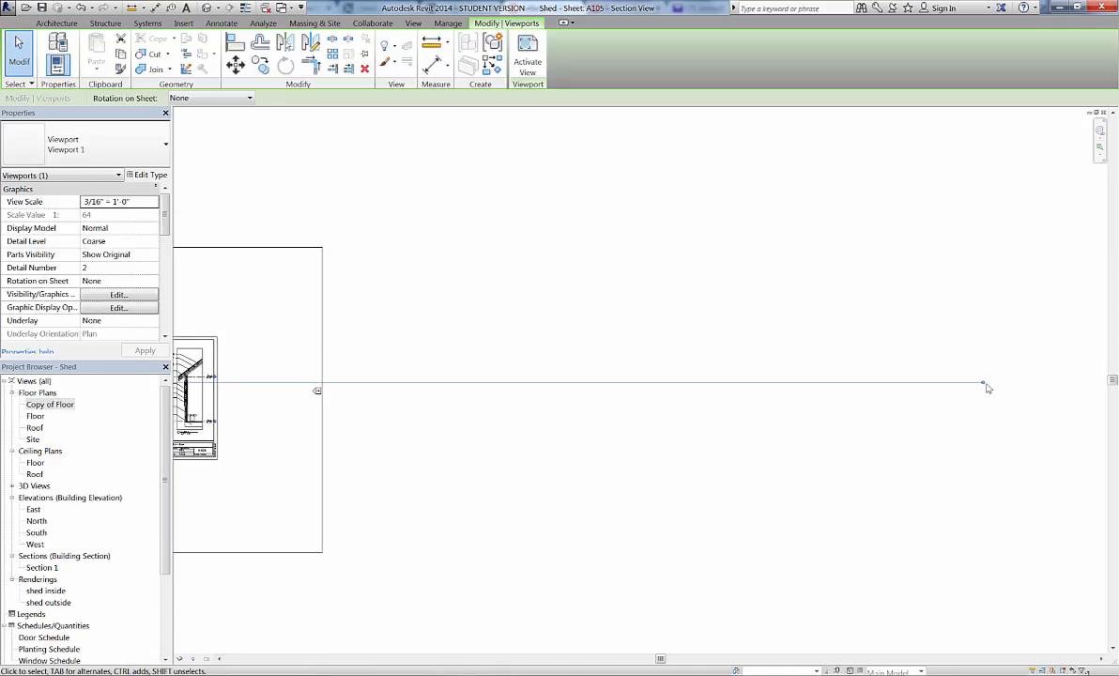
drag(984, 386, 355, 379)
drag(246, 378, 247, 380)
middle_drag(272, 372, 849, 418)
drag(845, 414, 763, 413)
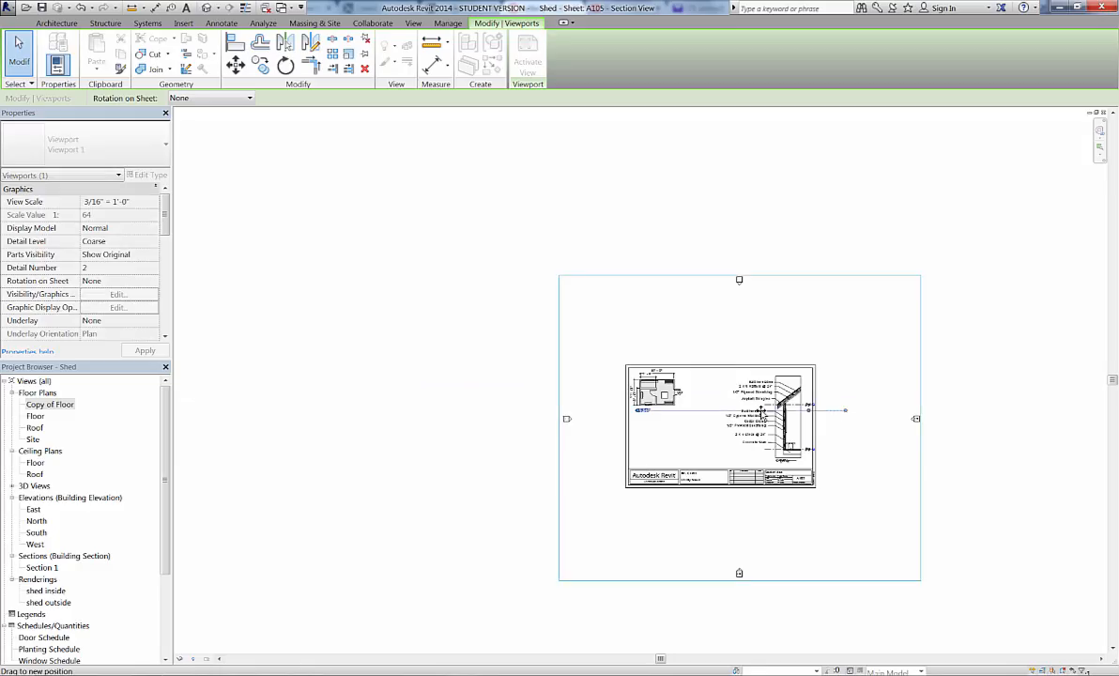
drag(690, 414, 663, 414)
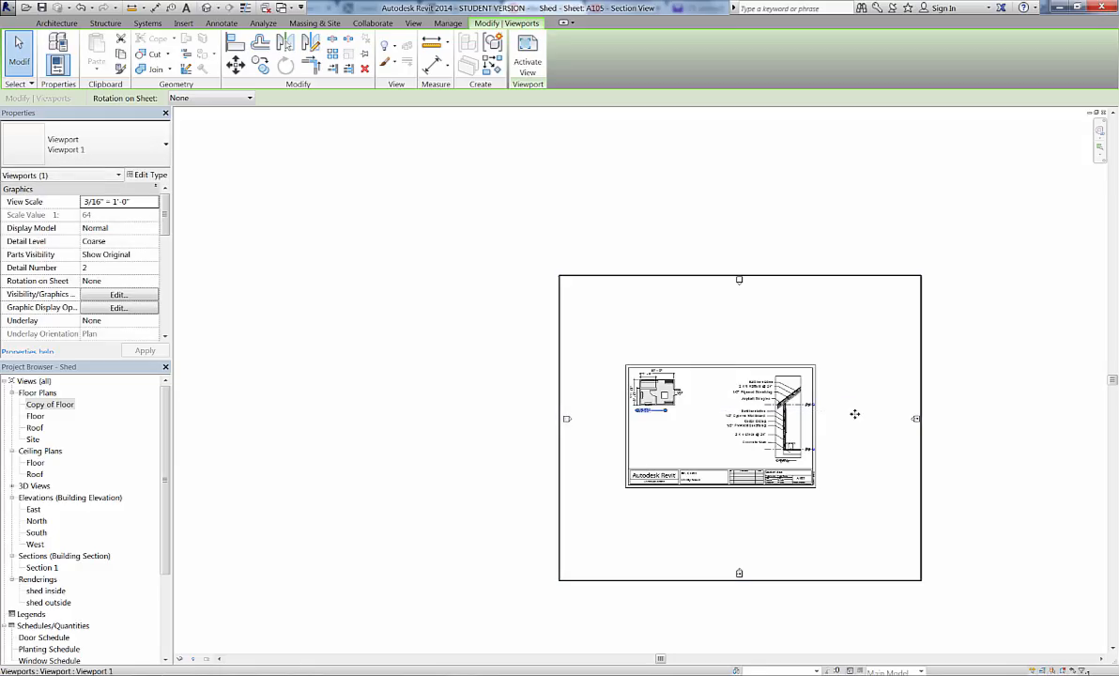
click(976, 382)
scroll(937, 415, down, 1)
scroll(937, 415, up, 4)
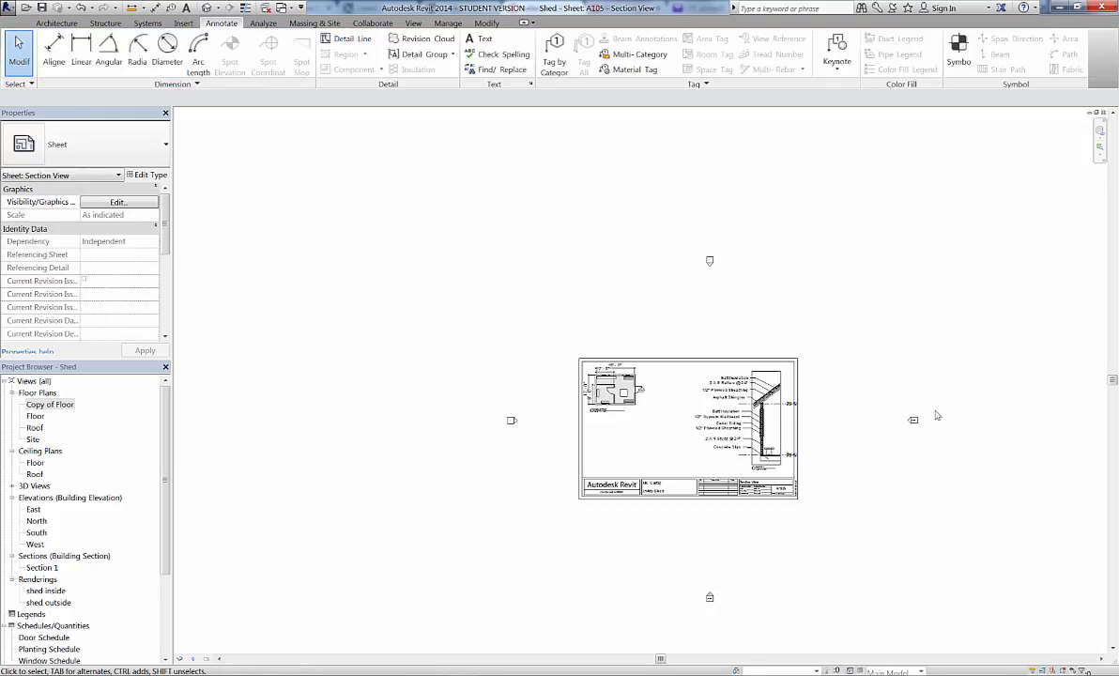
scroll(848, 376, up, 1)
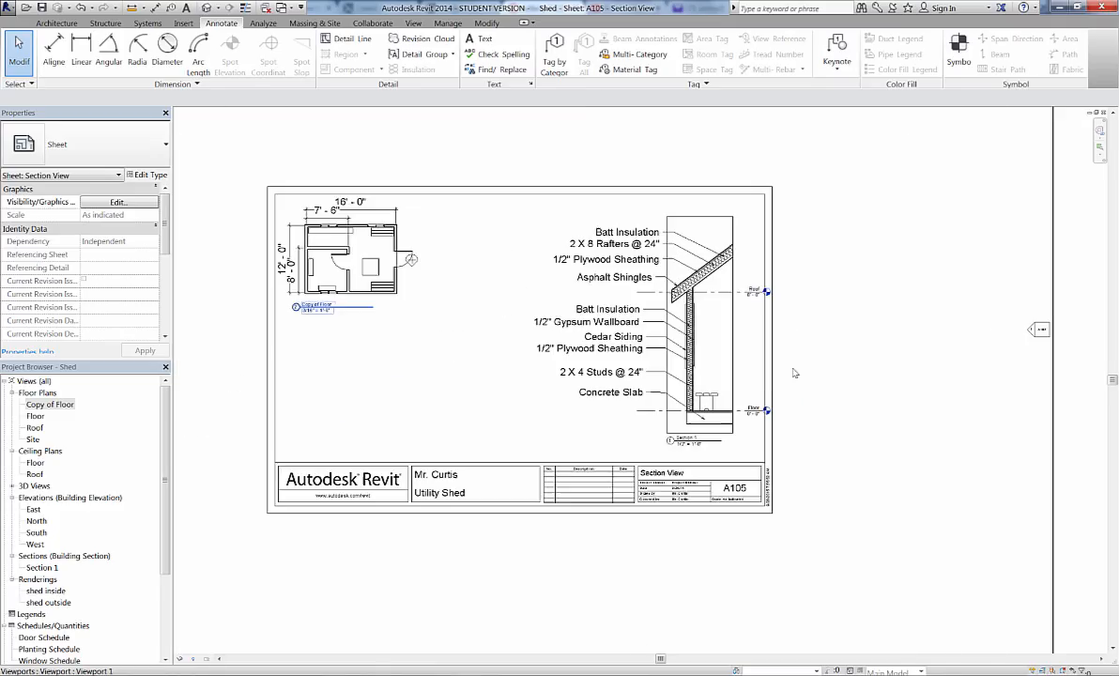
middle_drag(794, 373, 919, 386)
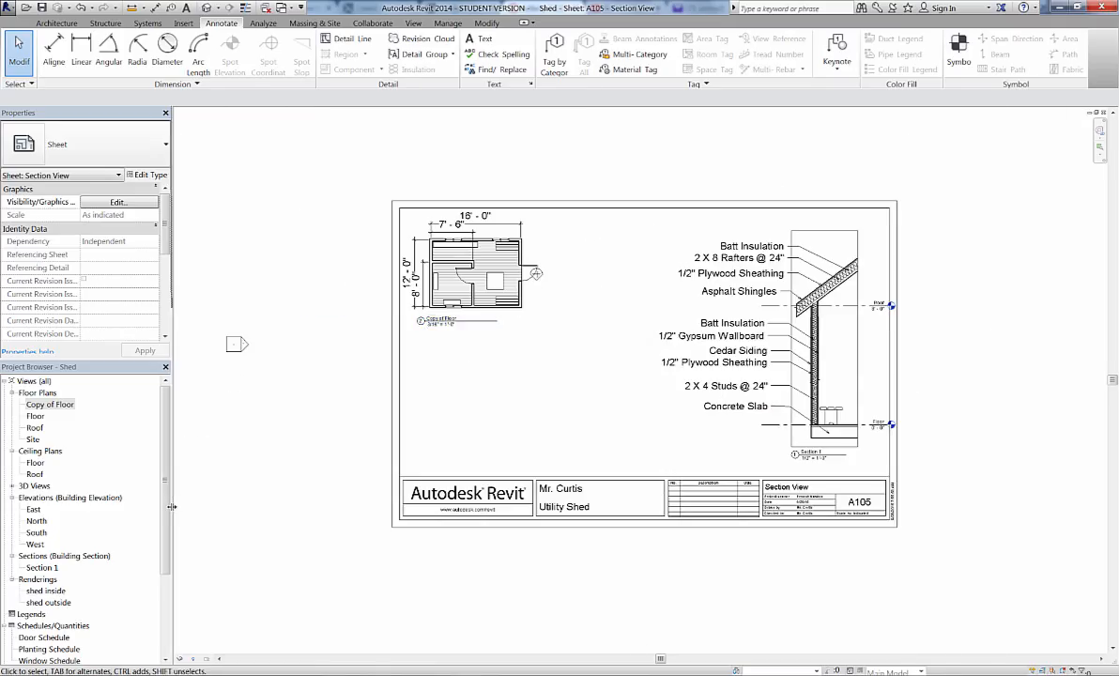
Step: Duplicate the East and South elevation views
click(34, 511)
right_click(34, 510)
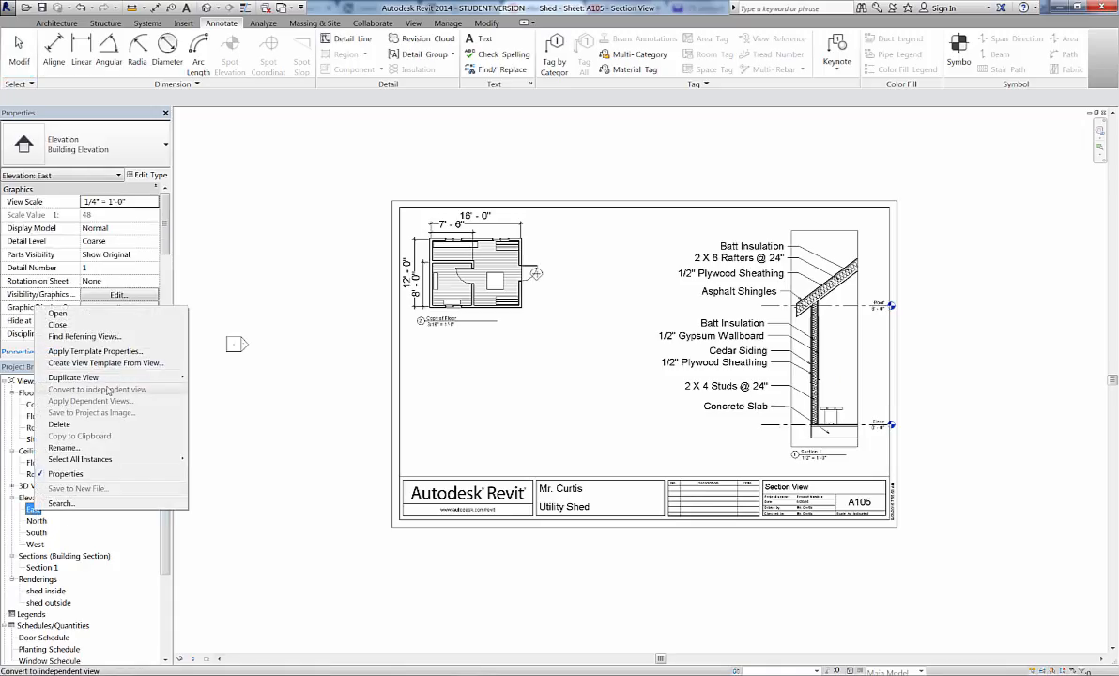
mouse_move(112, 378)
click(217, 380)
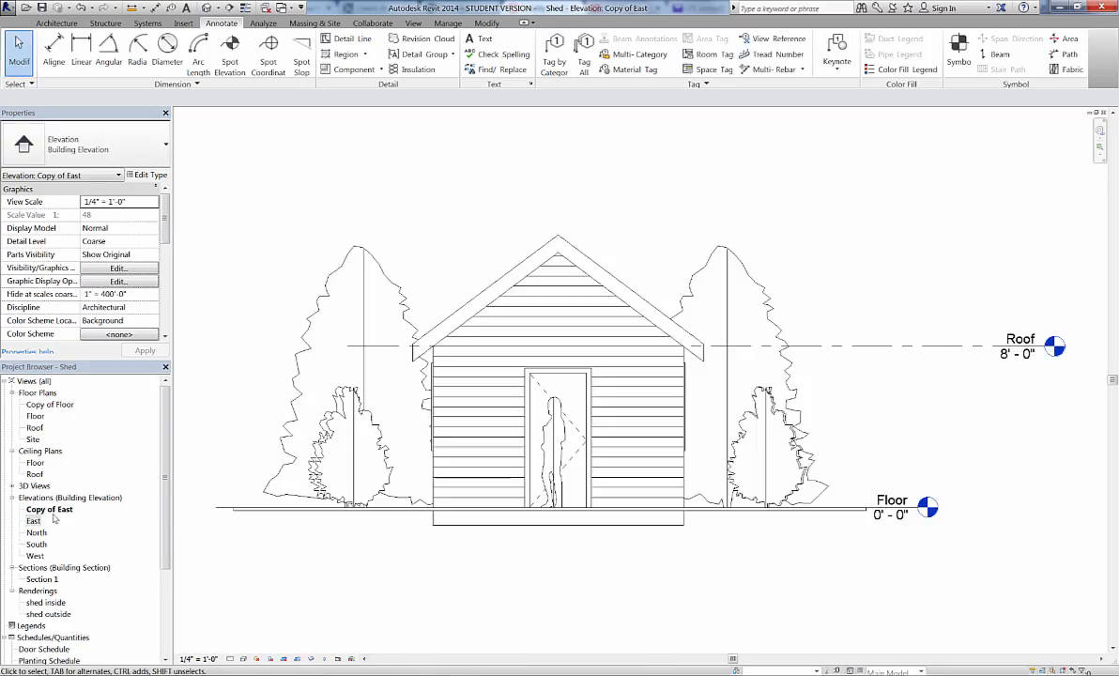
click(36, 545)
right_click(35, 544)
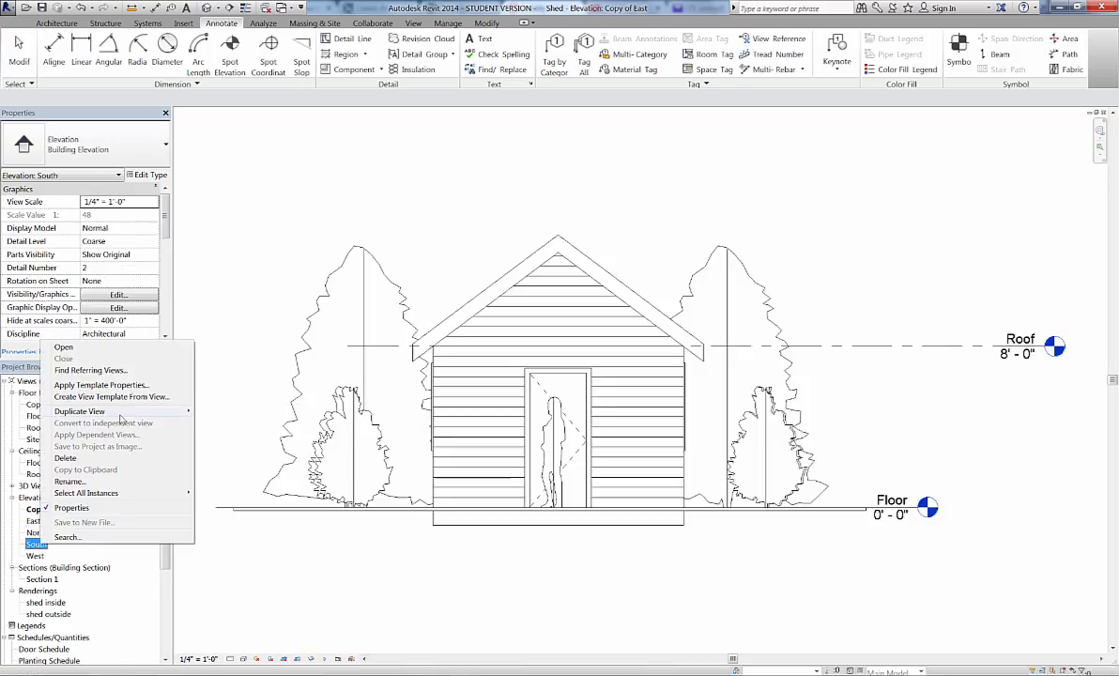
mouse_move(177, 418)
click(222, 412)
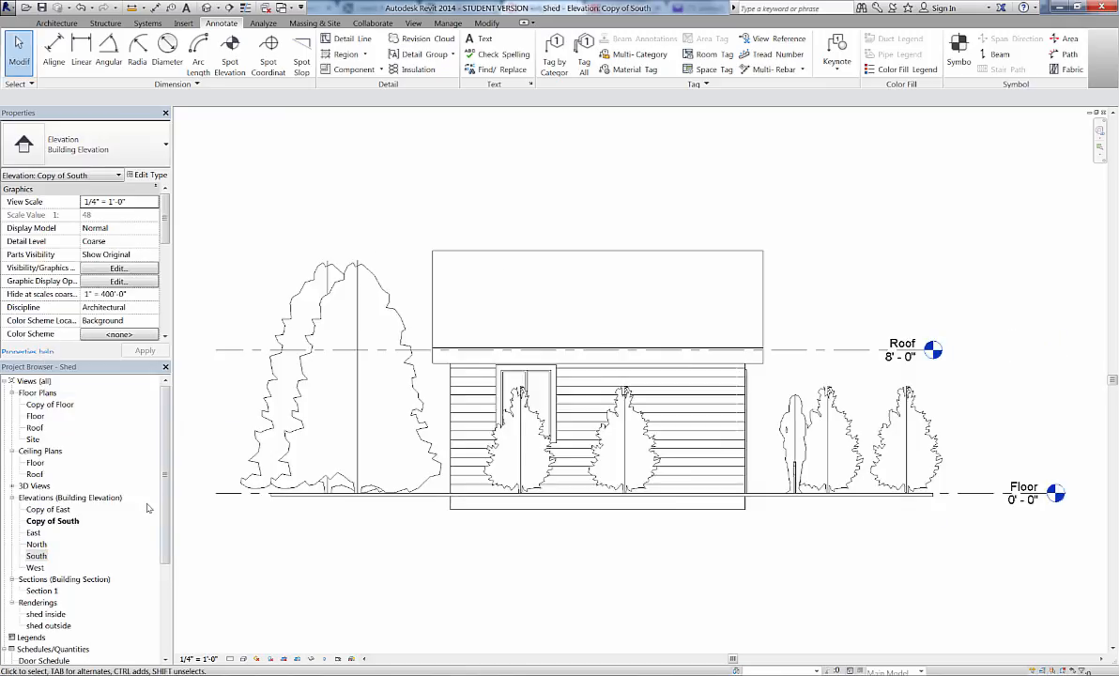
Step: Open sheet A105 - Section View and place the Copy of East elevation below the floor plan
click(35, 555)
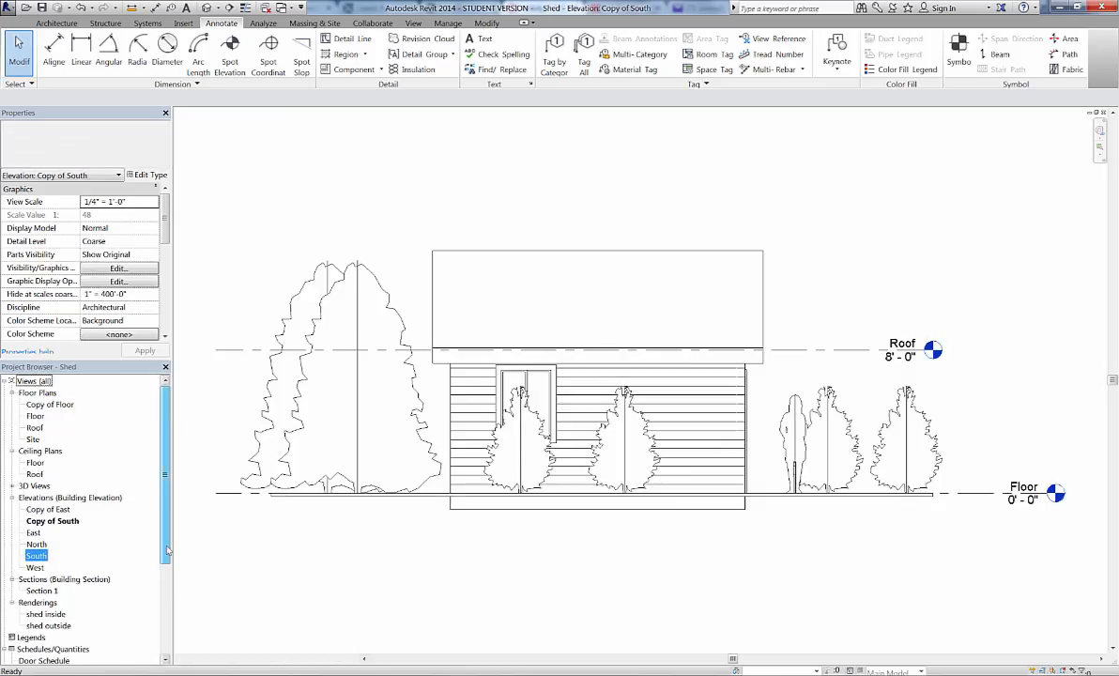
scroll(84, 582, down, 3)
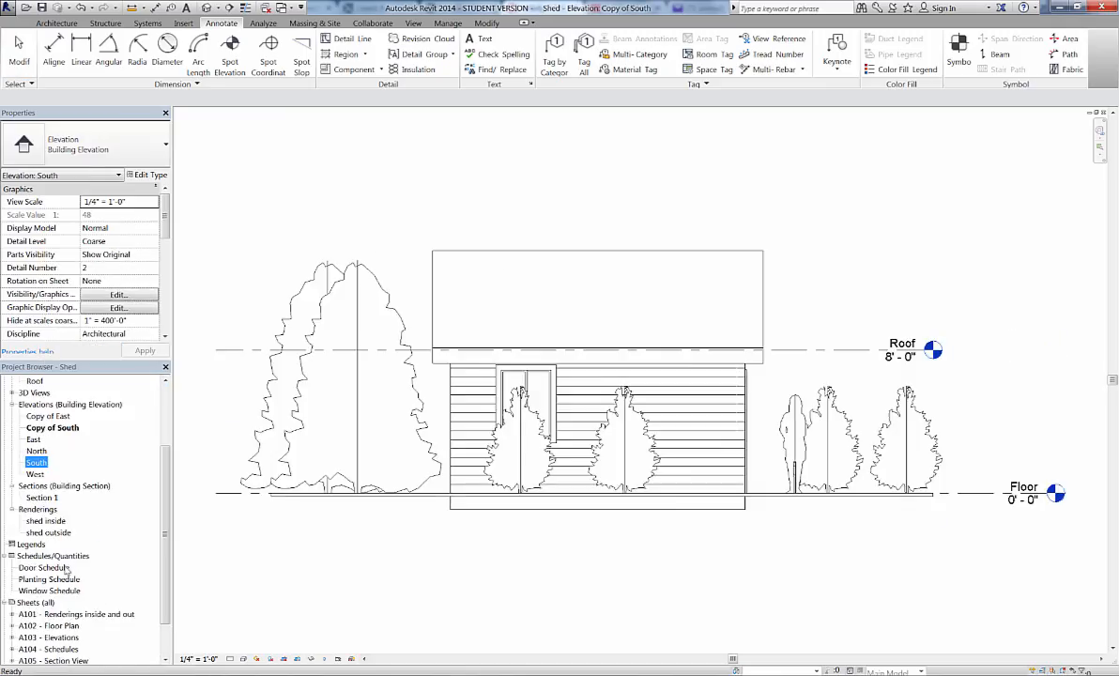
scroll(152, 561, down, 2)
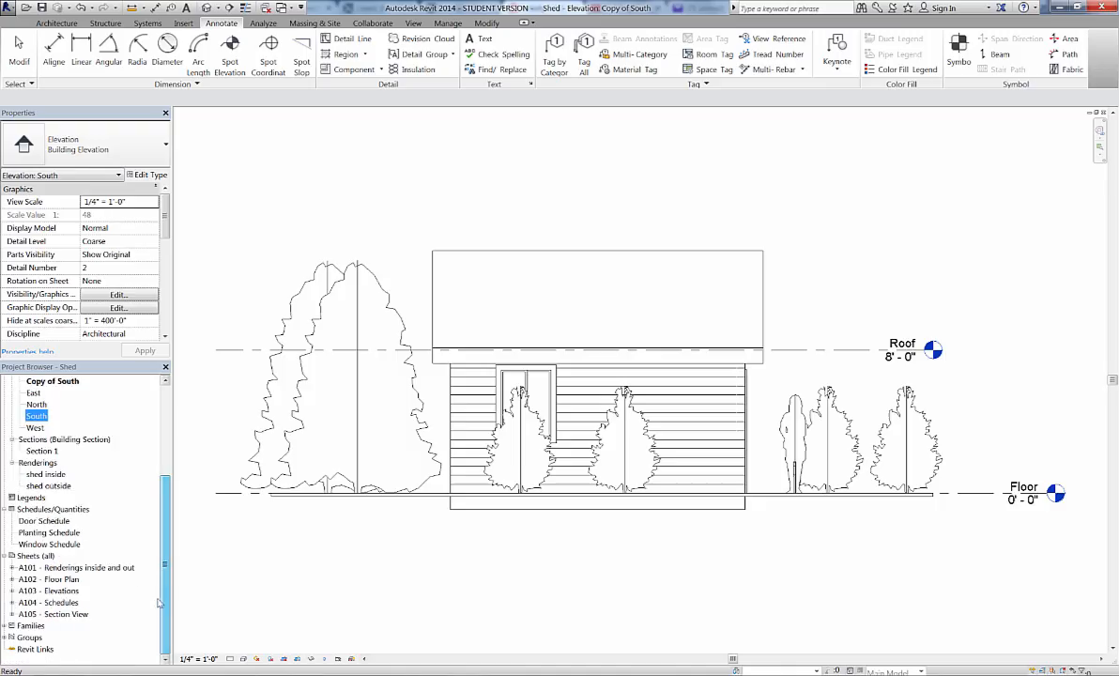
double_click(75, 615)
scroll(165, 527, up, 3)
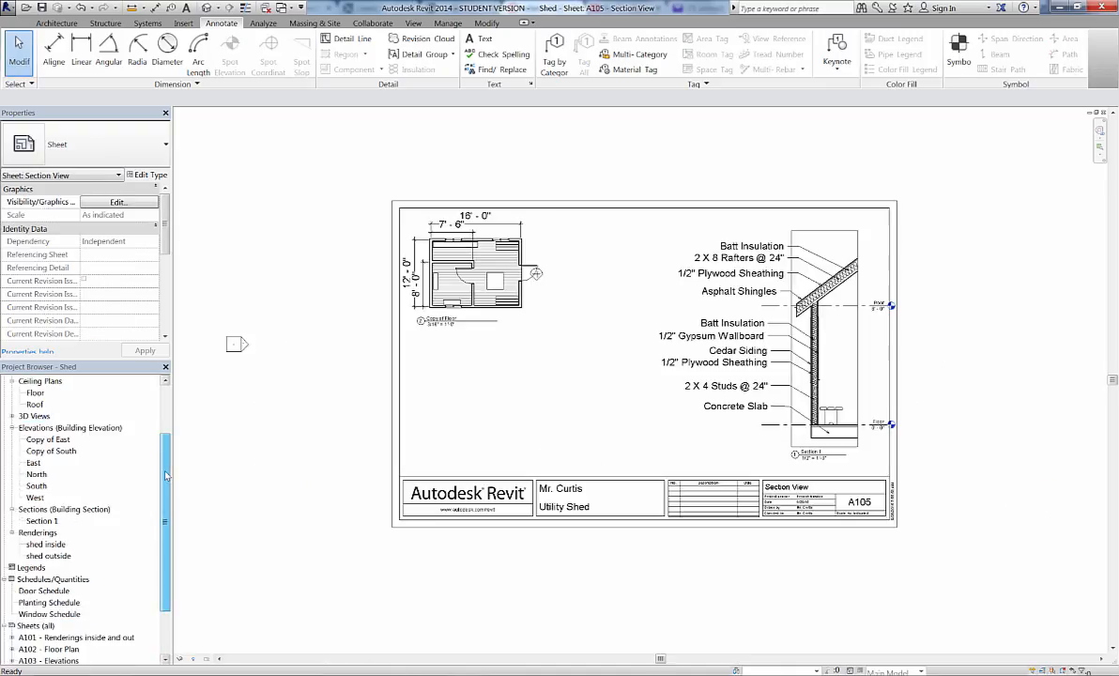
click(49, 451)
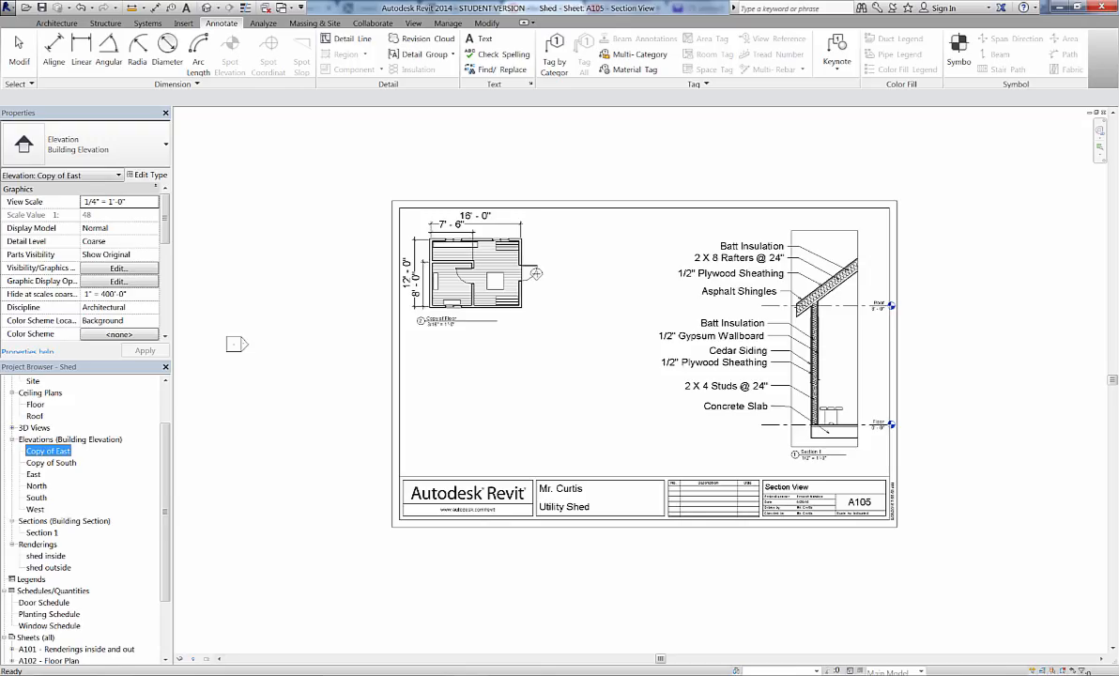
drag(48, 451, 582, 413)
click(606, 419)
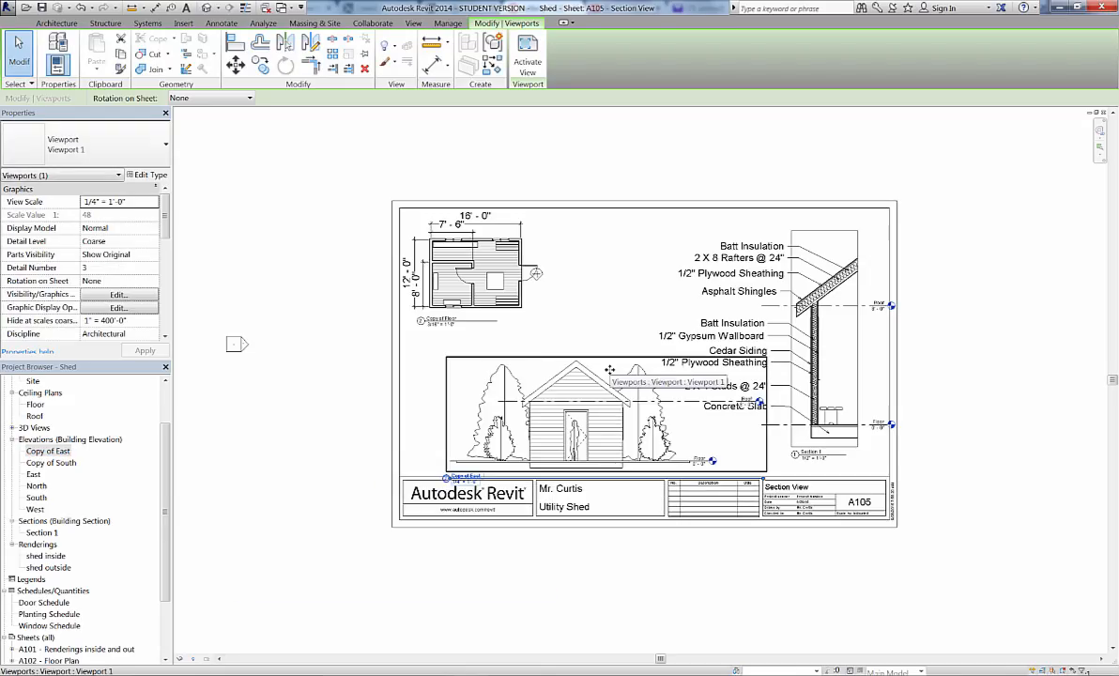
Step: Activate the Copy of East view on the sheet and hide the planting category in it
right_click(615, 427)
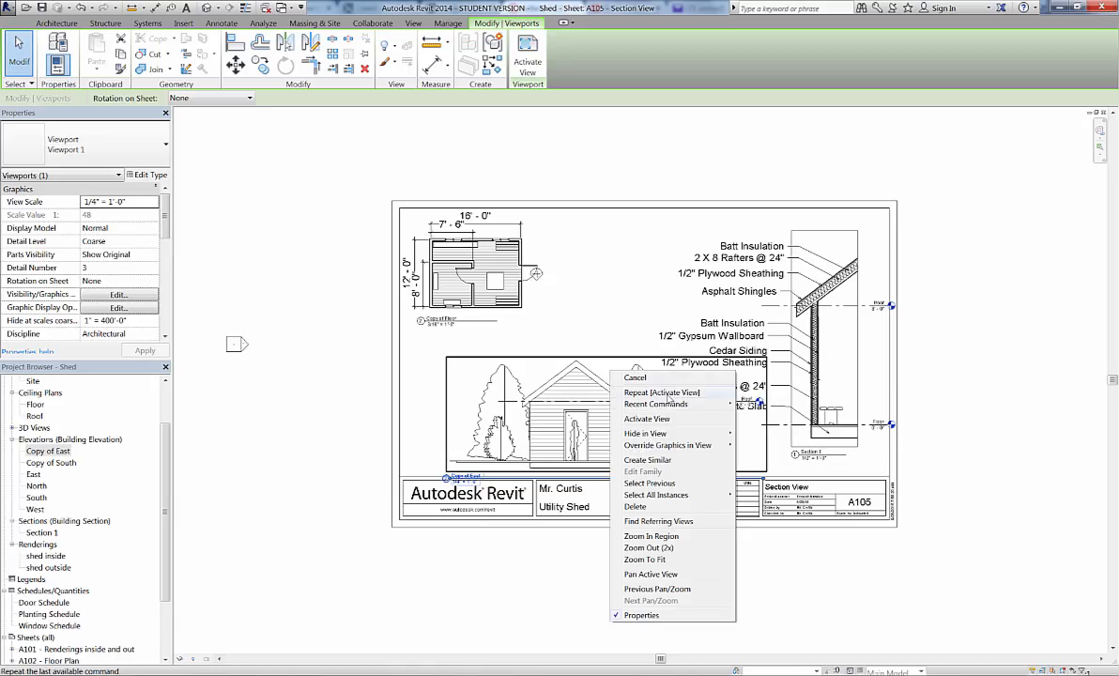
click(657, 484)
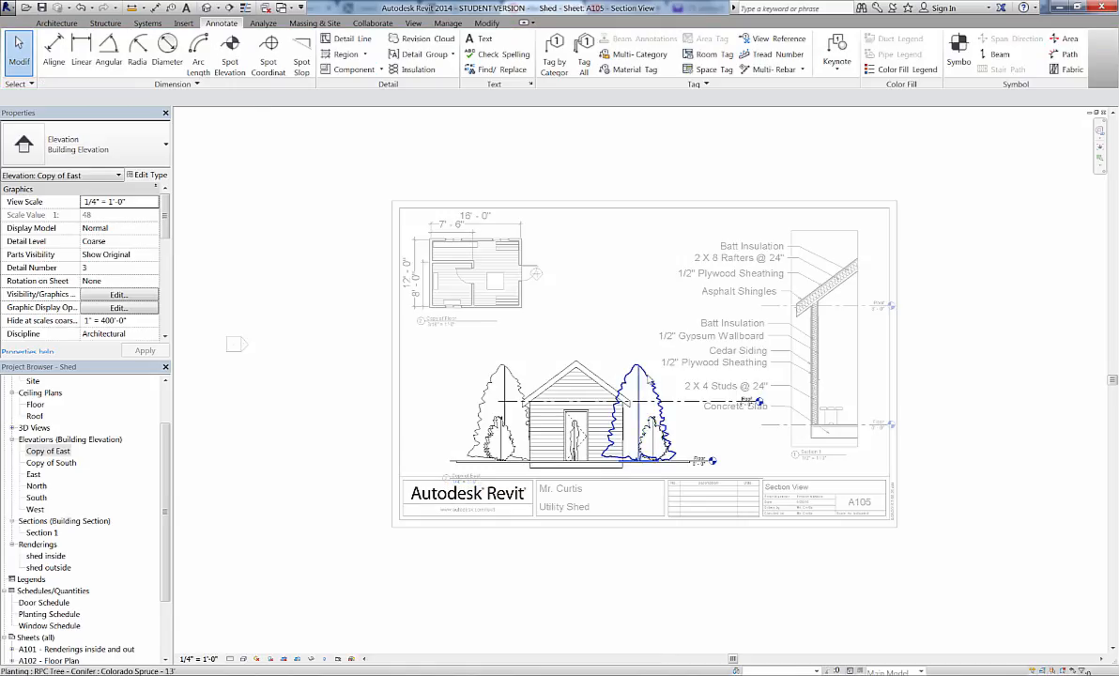
click(643, 394)
right_click(650, 373)
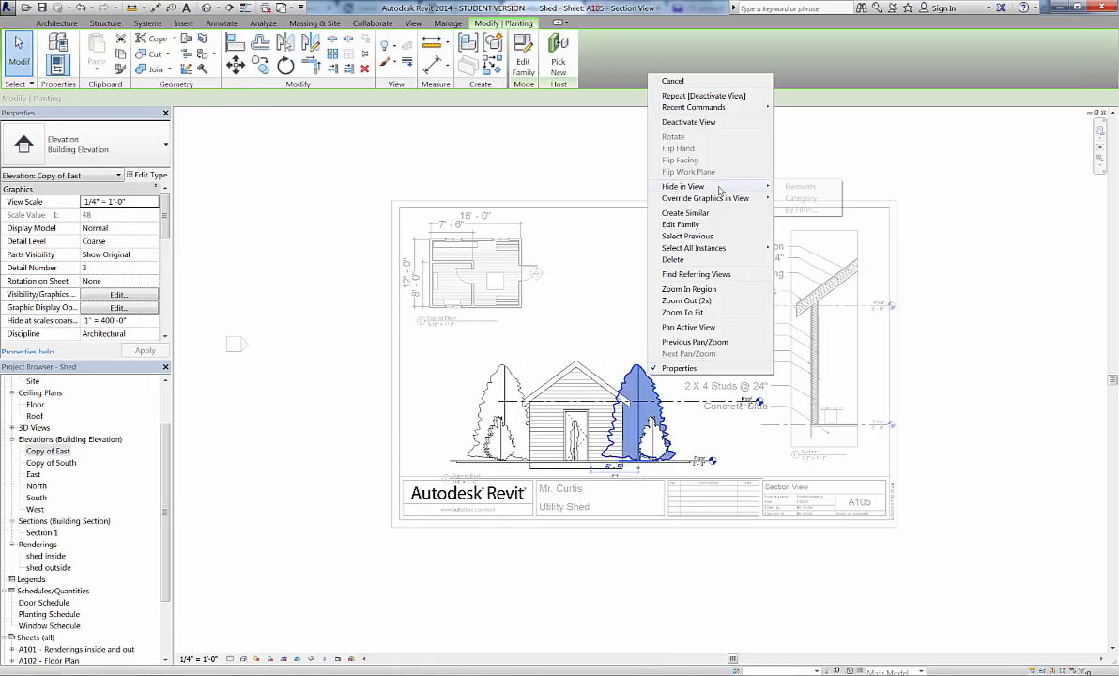
mouse_move(746, 186)
click(811, 201)
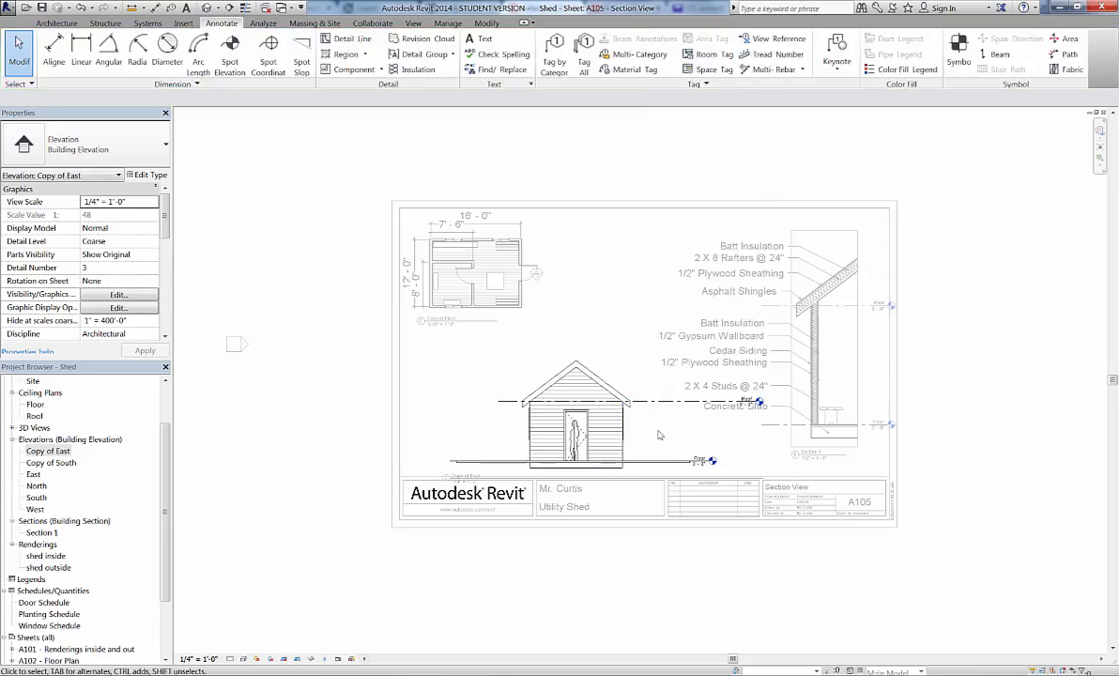
Step: Hide the ground floor element in the Copy of East view and set the view's scale to 3/16" = 1'-0"
click(643, 460)
right_click(643, 460)
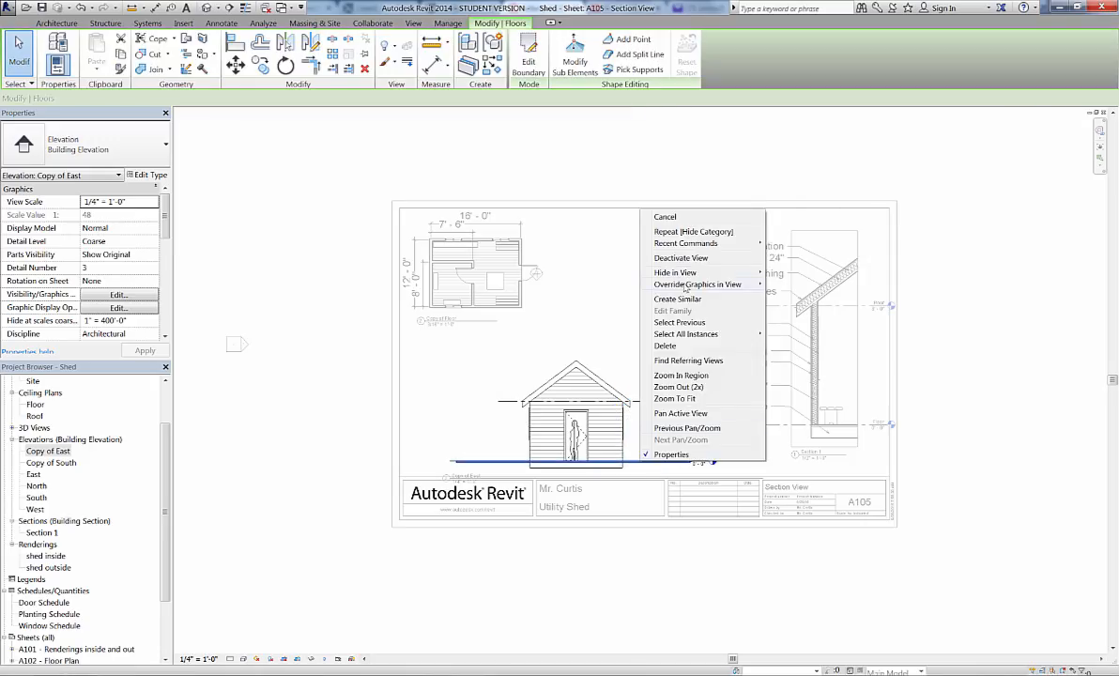
mouse_move(685, 275)
click(782, 282)
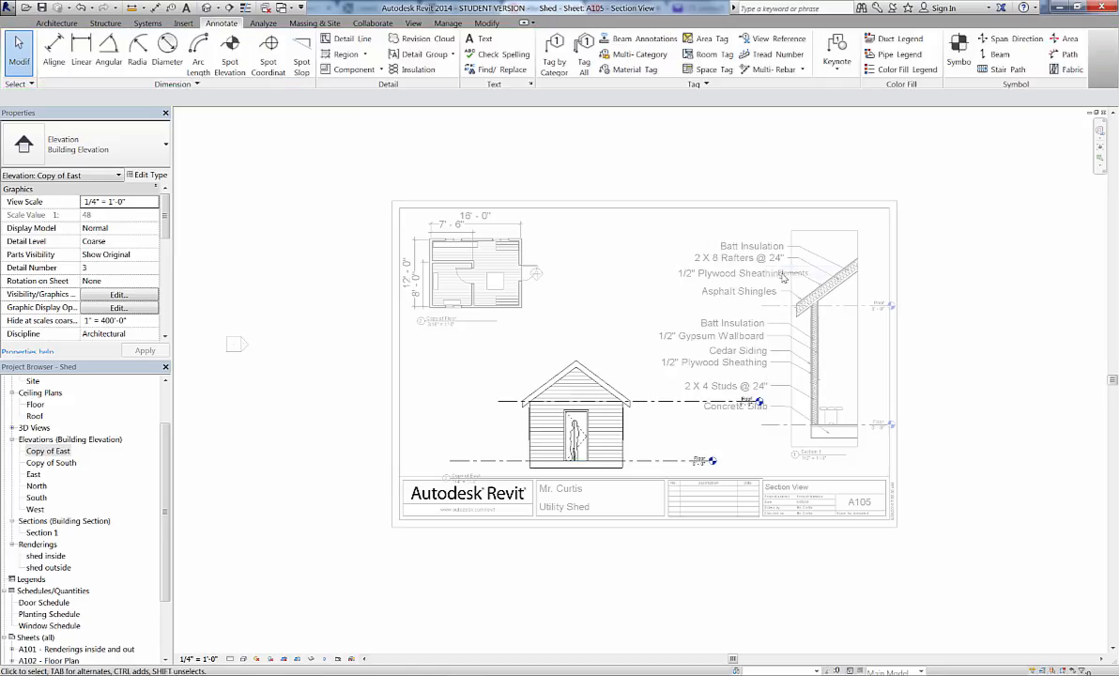
click(200, 659)
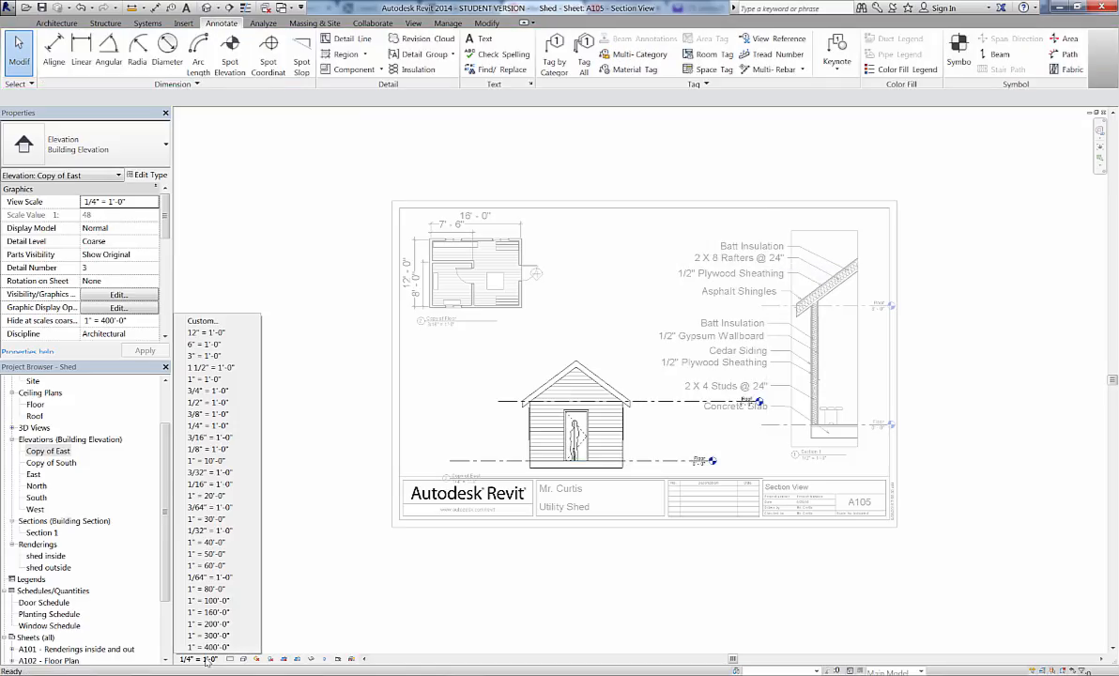
click(218, 437)
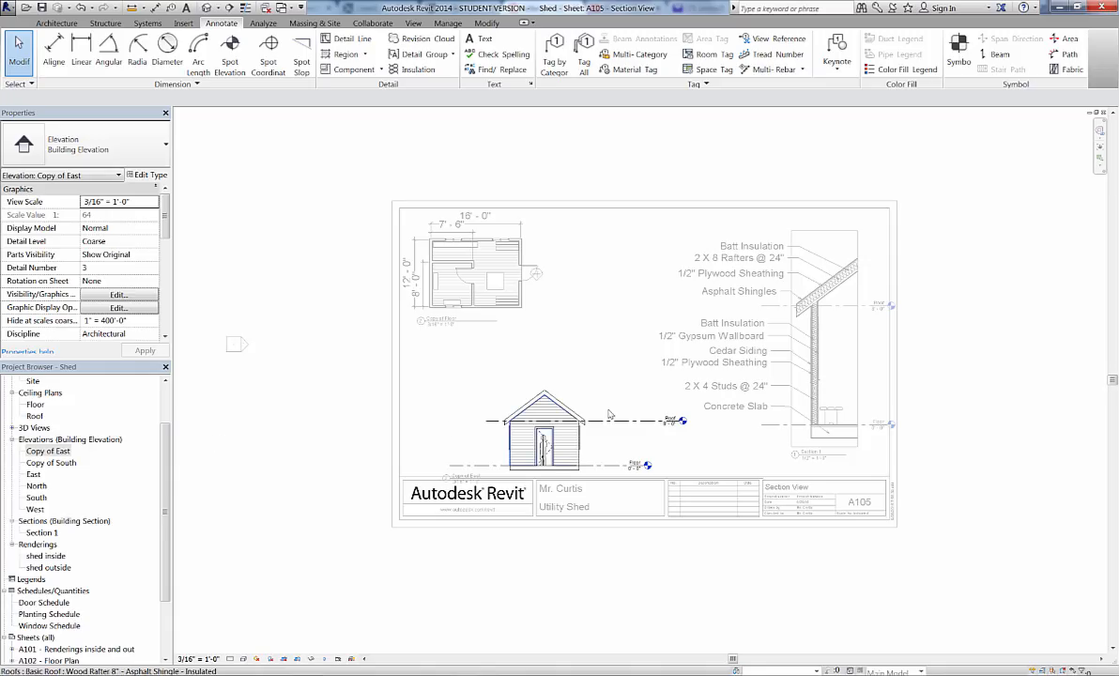
Step: Shift the Roof level line and shorten both ends so it starts at the left eave and its head sits just beyond the right eave
scroll(675, 422, down, 1)
scroll(675, 423, up, 4)
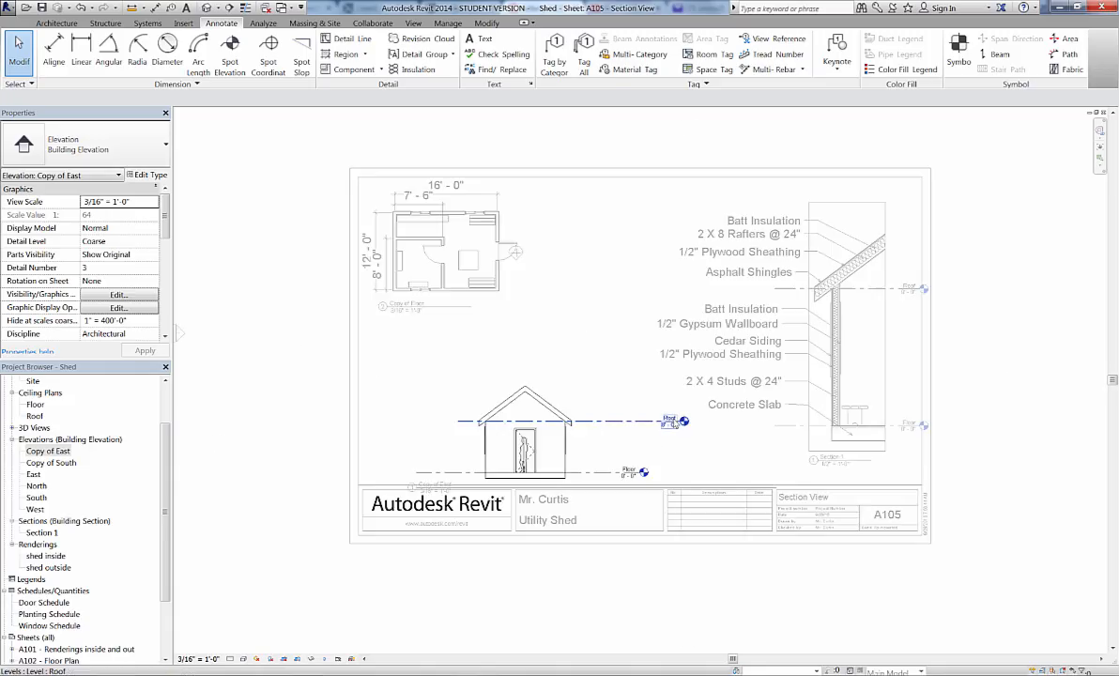
click(620, 424)
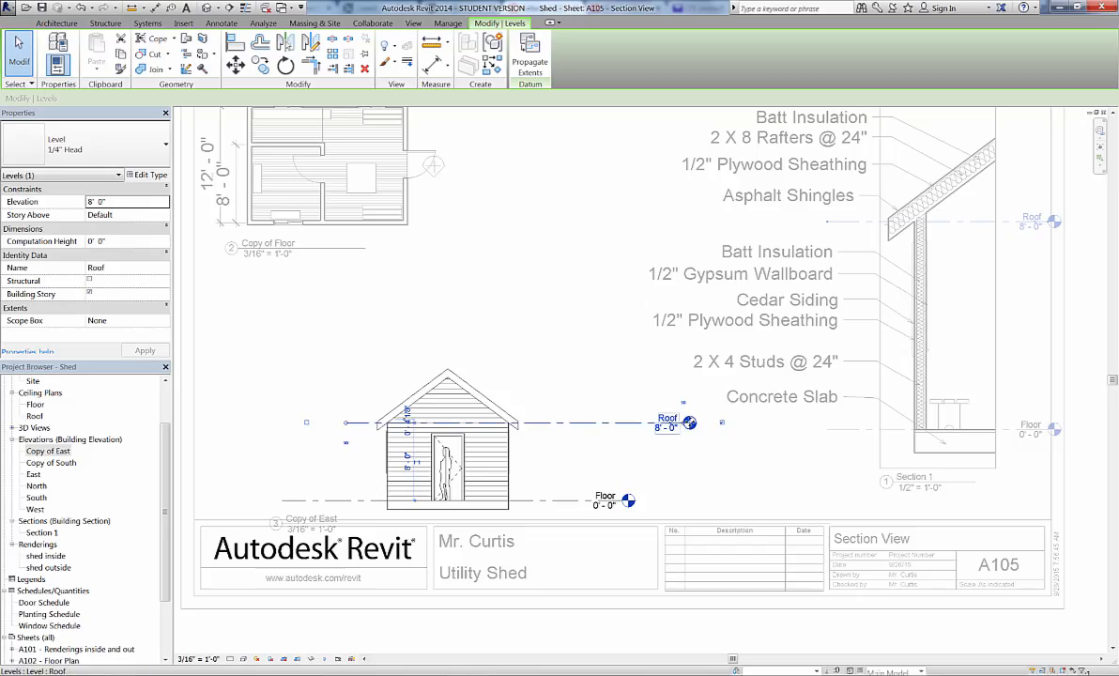
drag(663, 424, 586, 423)
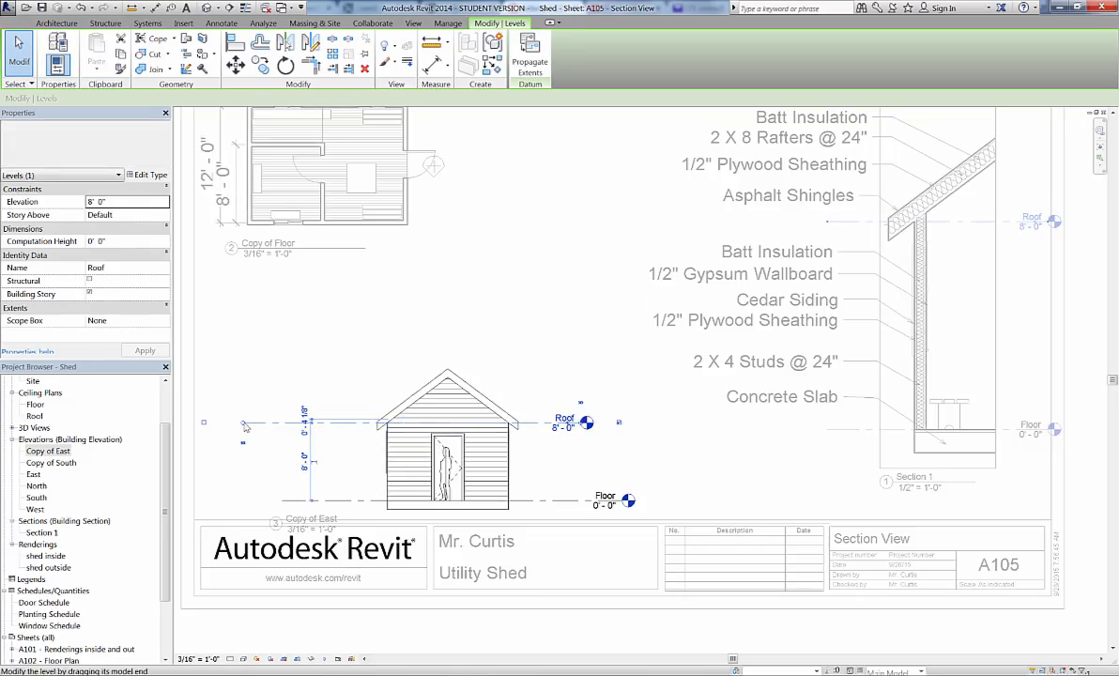
drag(244, 423, 366, 424)
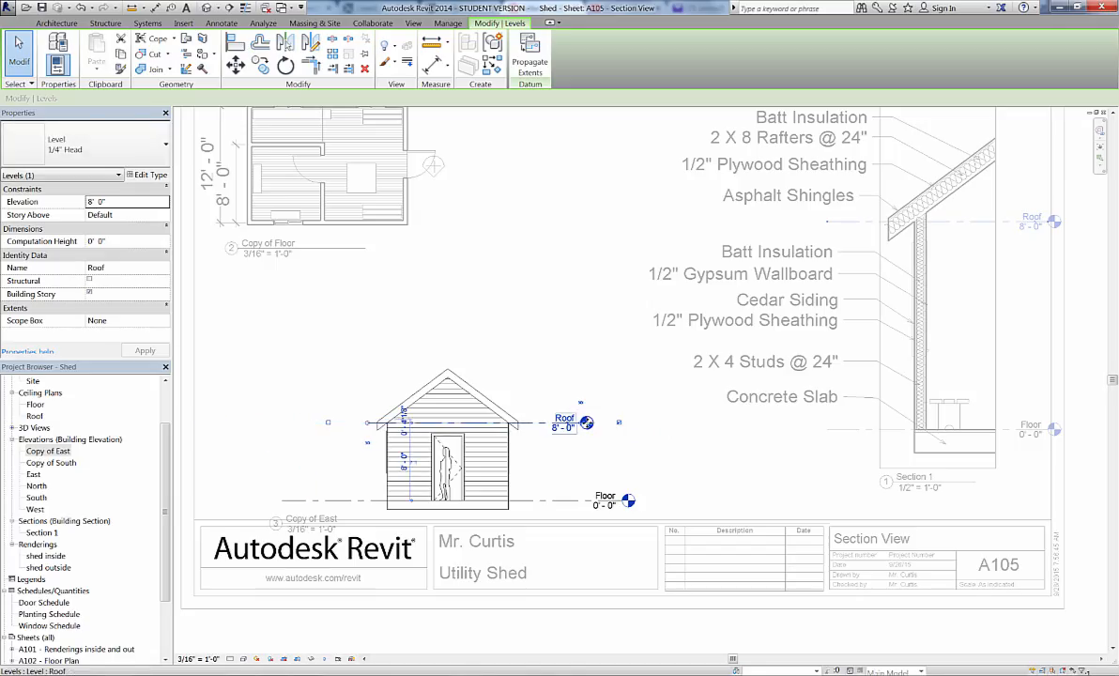
drag(586, 424, 557, 423)
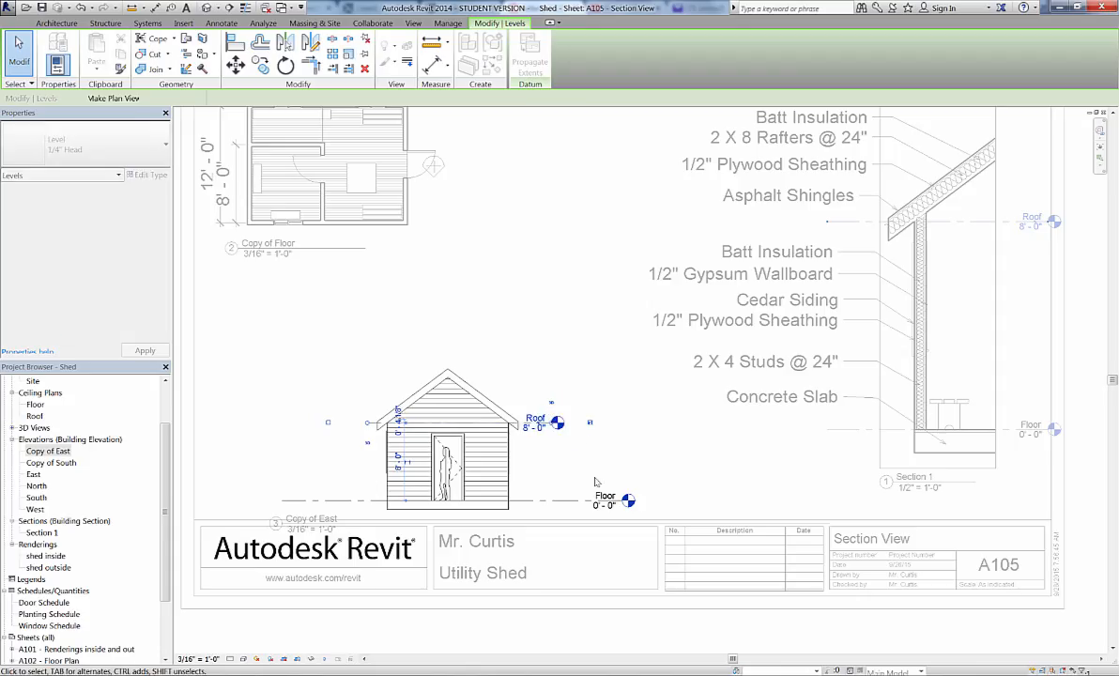
Step: Shorten both ends of the Floor level line in the Copy of East view to line up with the Roof level line
click(611, 504)
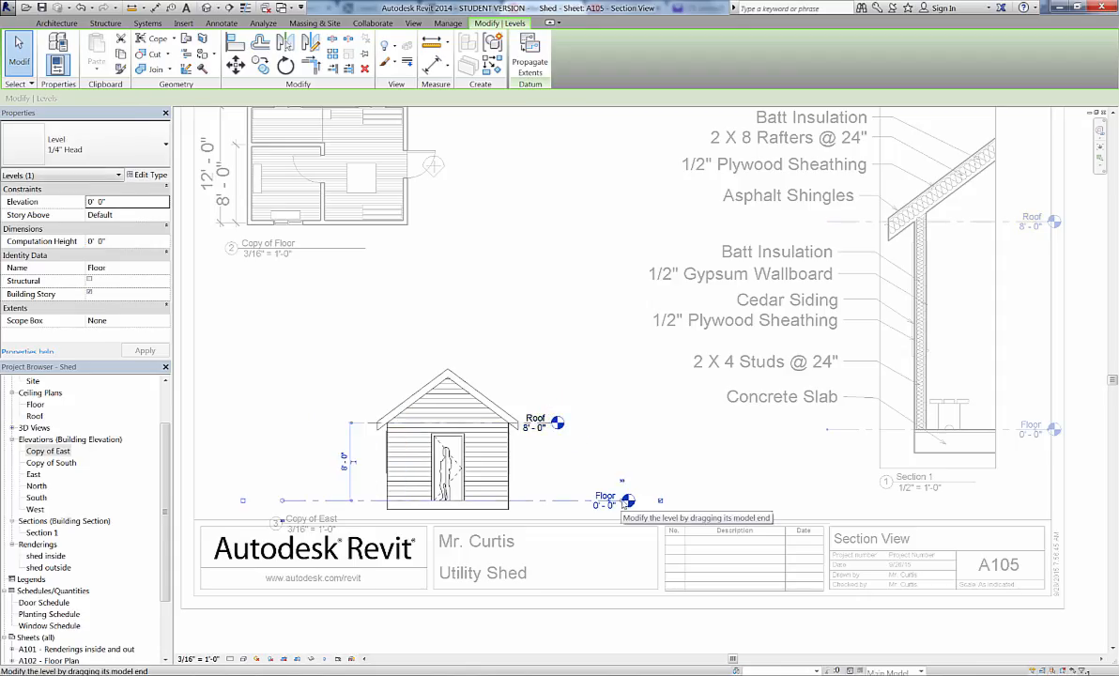
drag(622, 481, 558, 499)
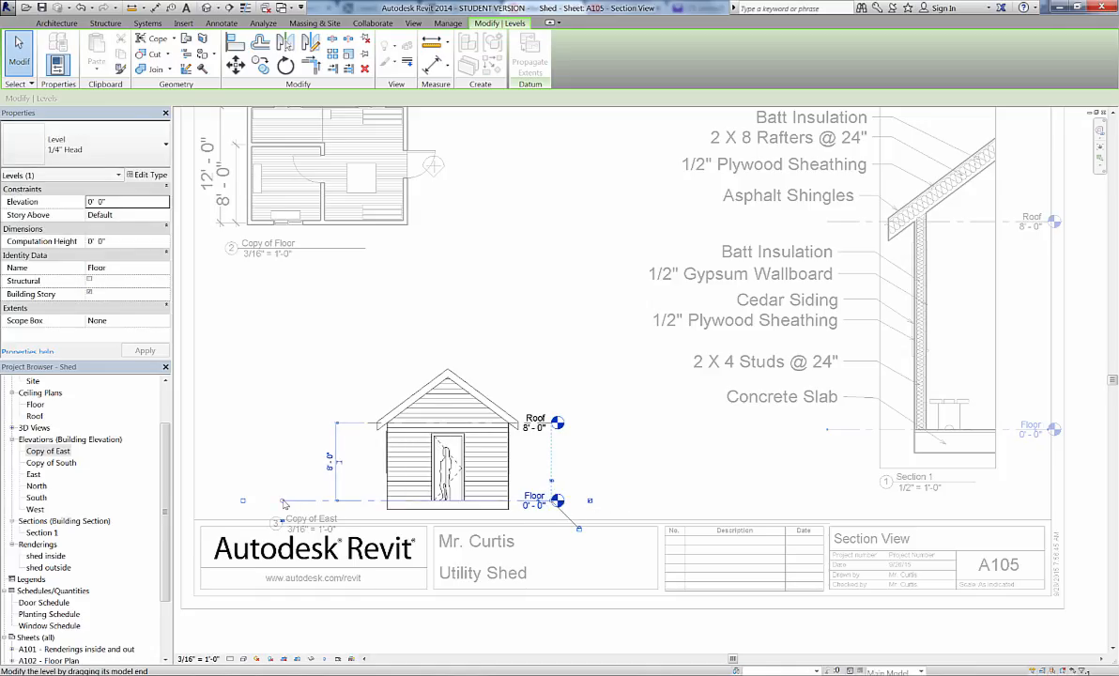
drag(283, 504, 372, 500)
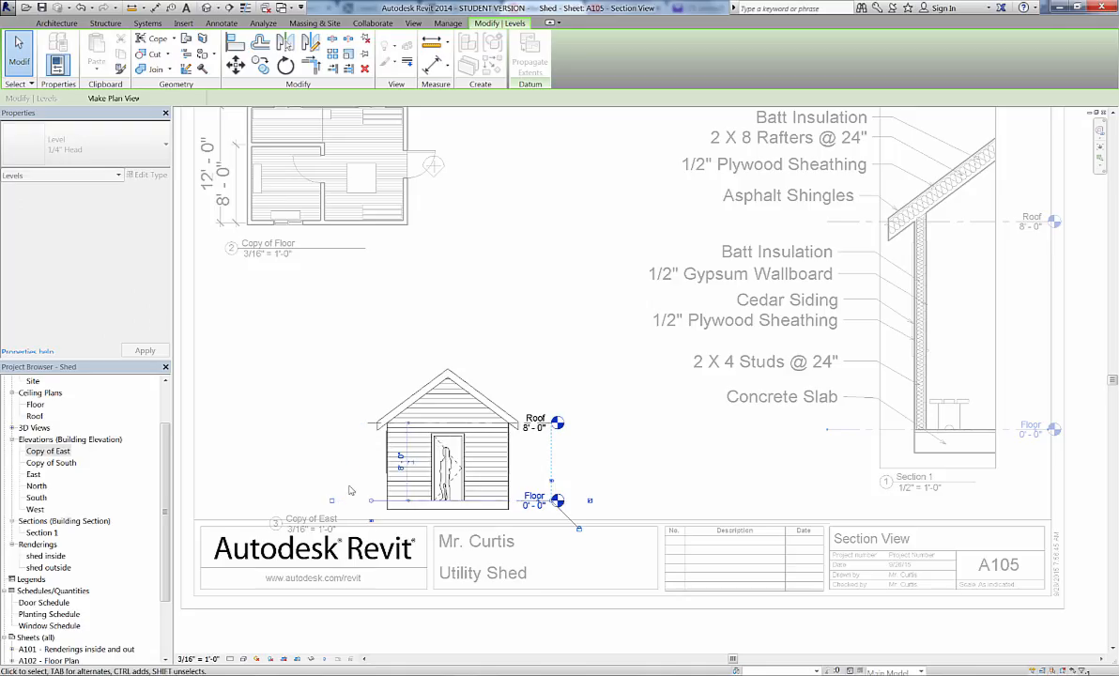
click(393, 449)
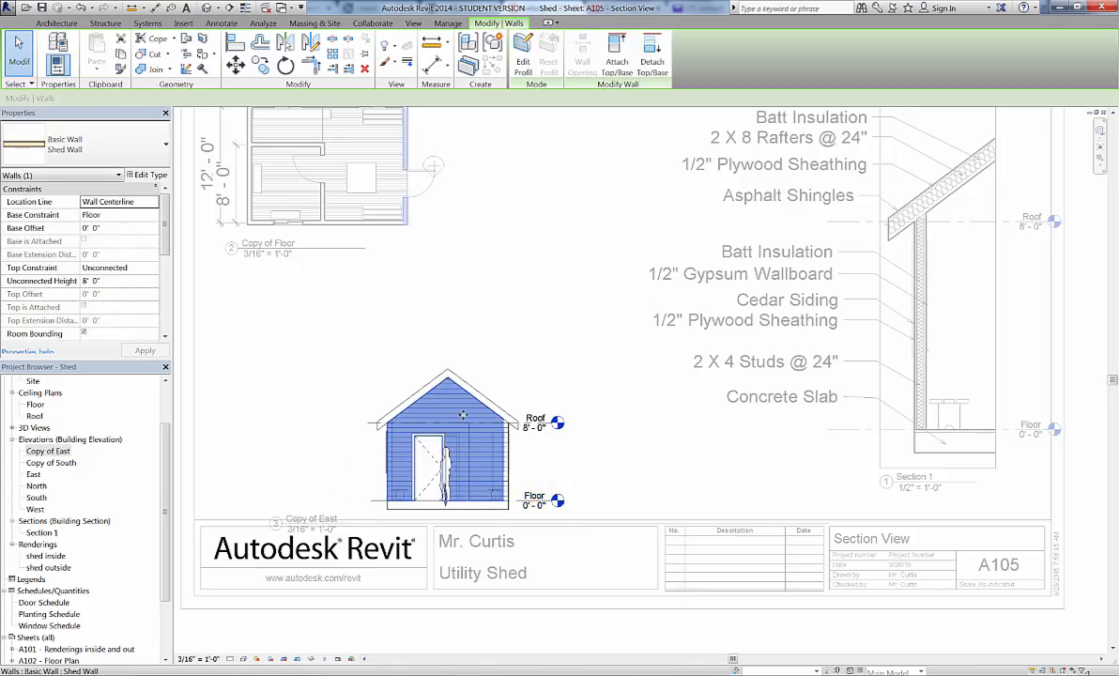
key(Escape)
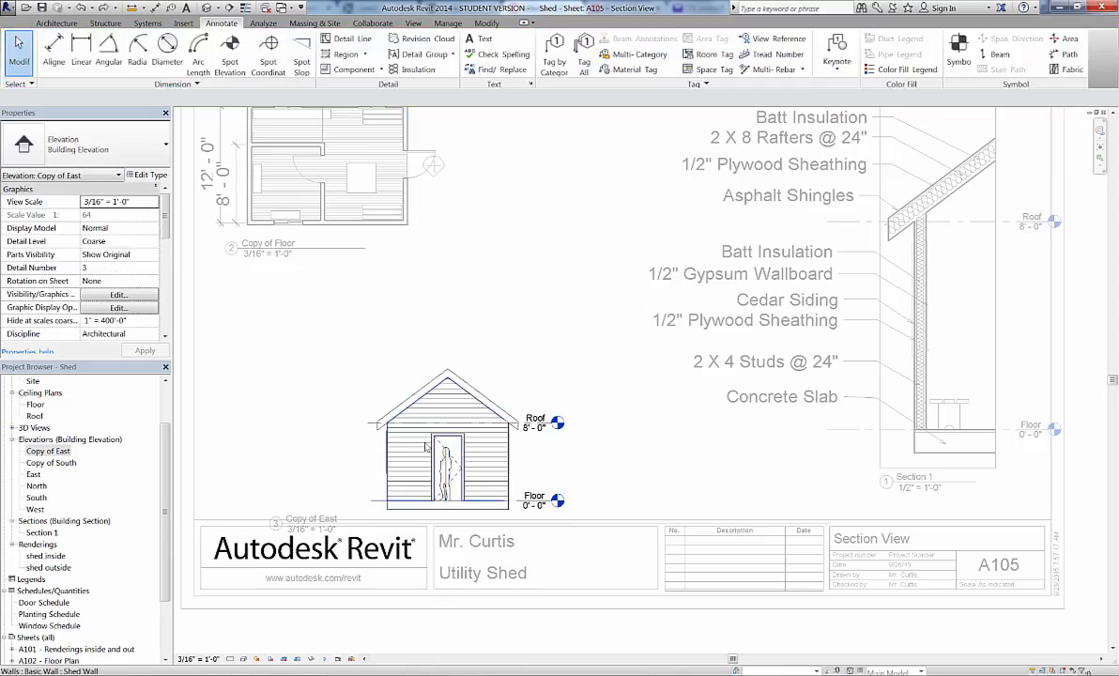
Step: Deactivate the Copy of East view and move its viewport directly beneath the floor plan
right_click(500, 313)
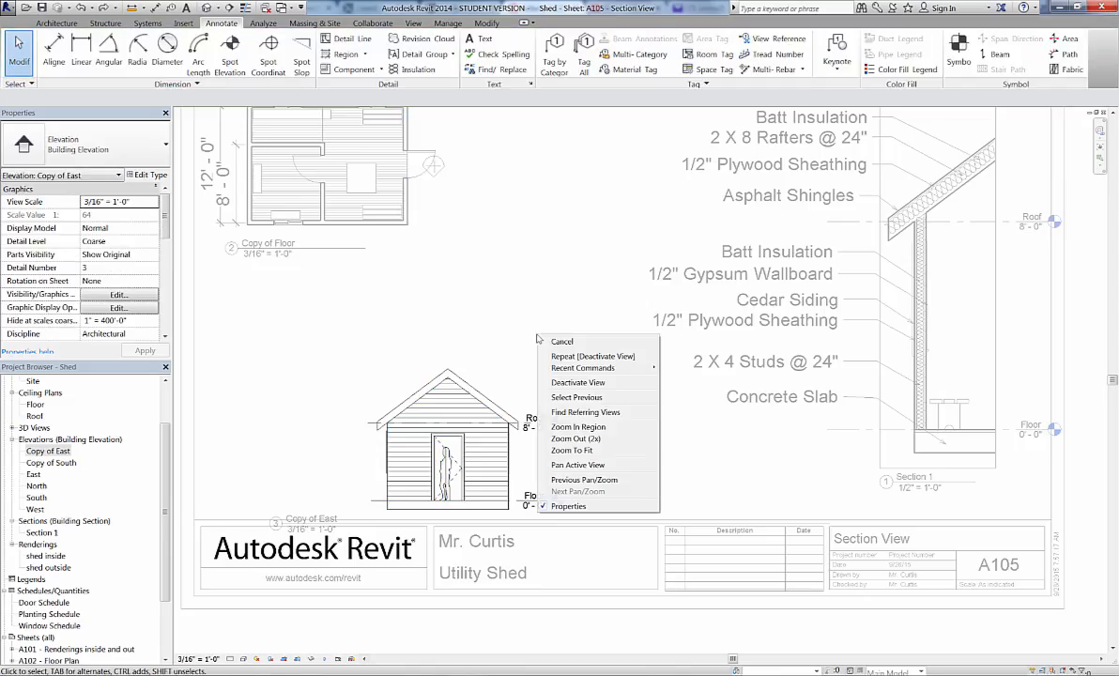
click(559, 356)
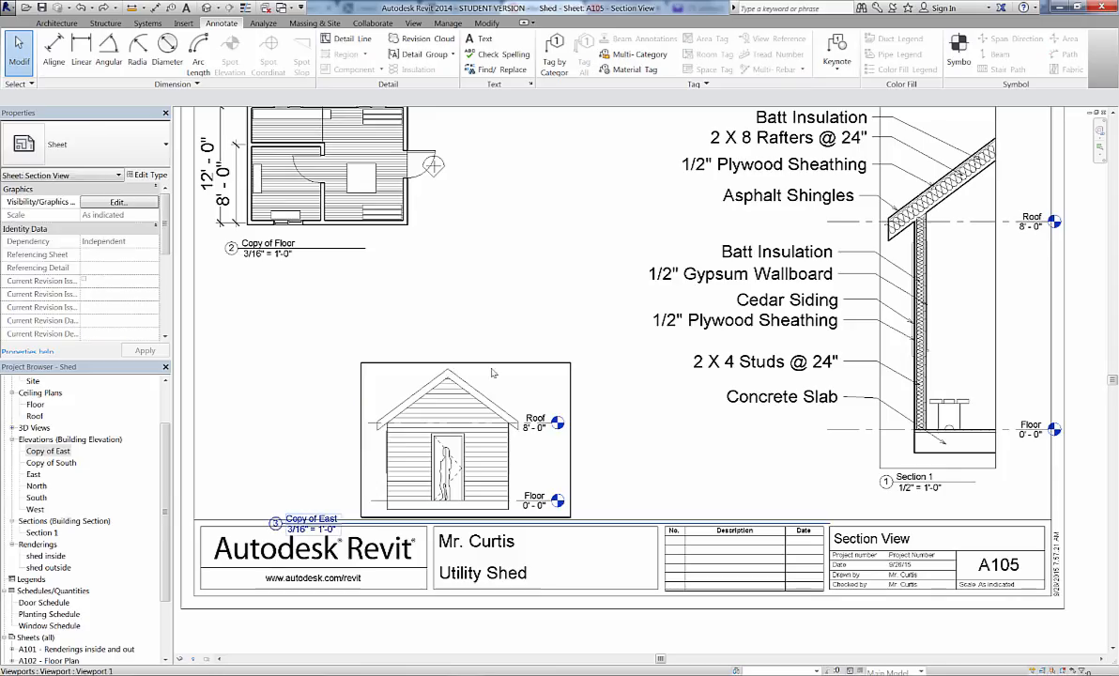
drag(493, 369, 352, 339)
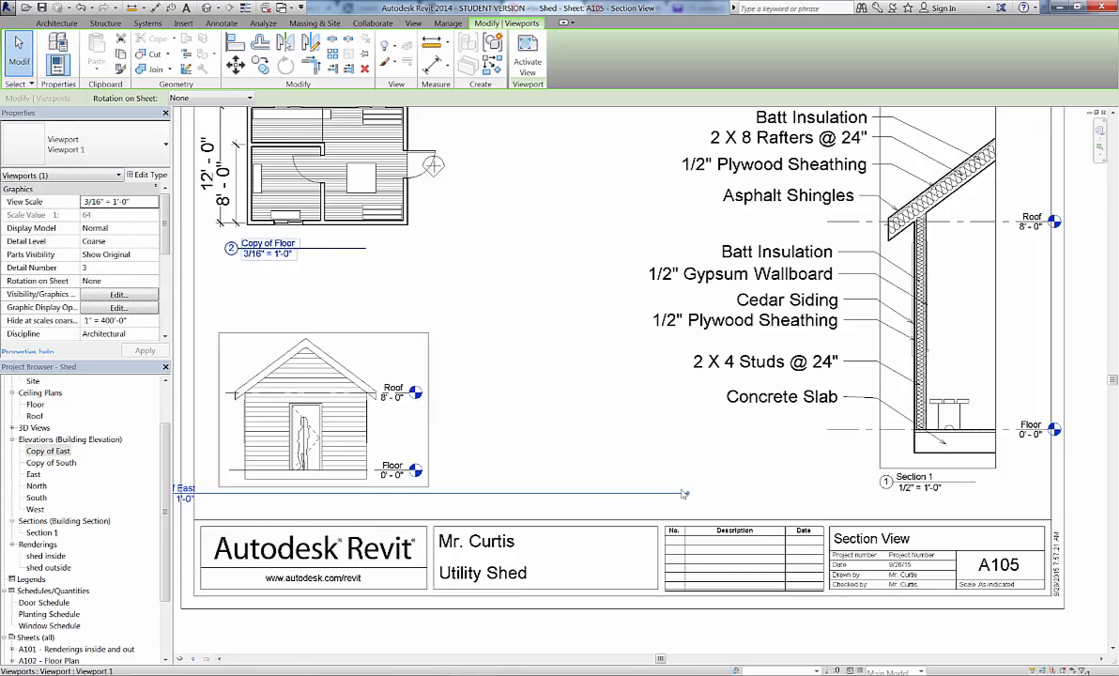
Step: Shorten the Copy of East title line and move the view title directly below the elevation
drag(687, 494, 245, 493)
click(539, 412)
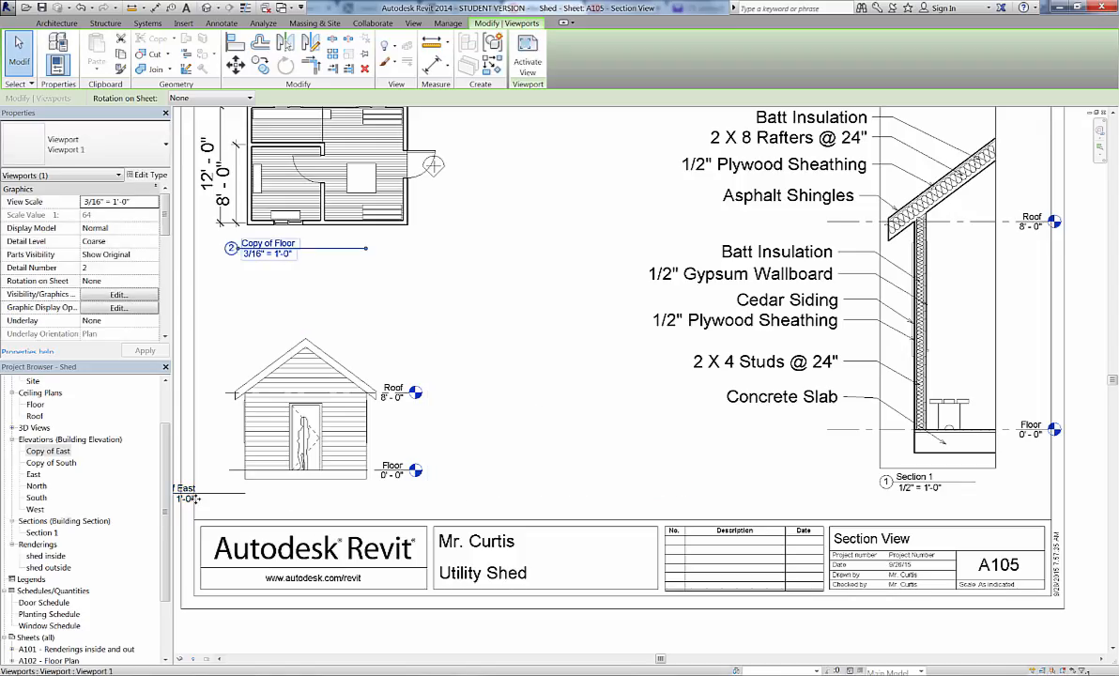
scroll(387, 440, down, 5)
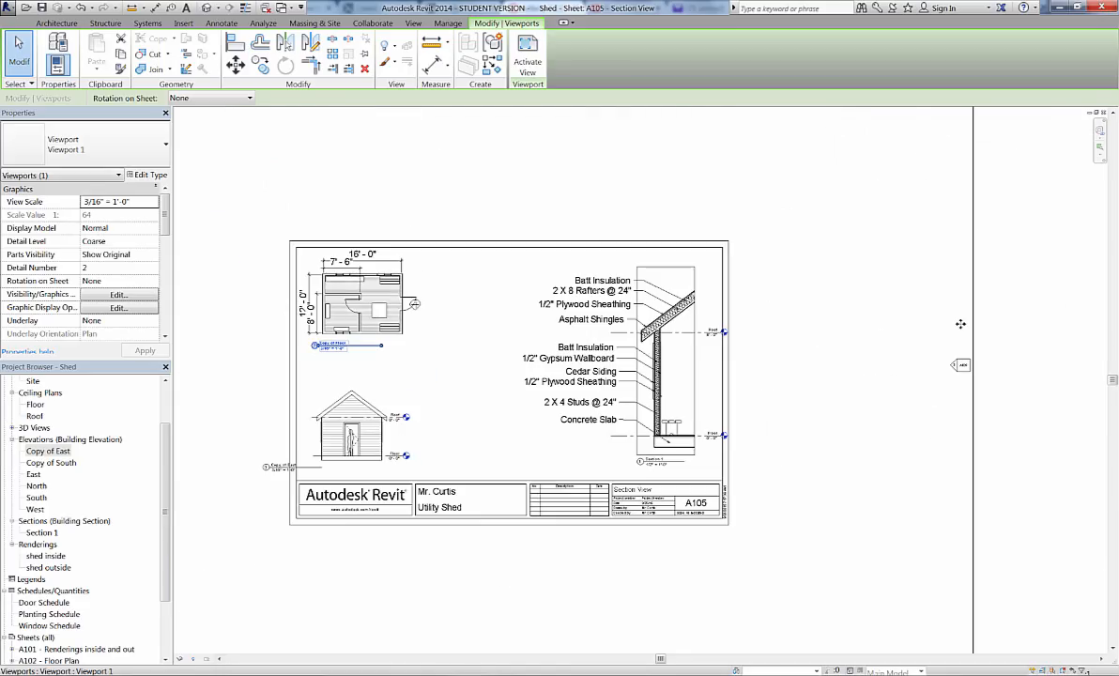
click(1032, 275)
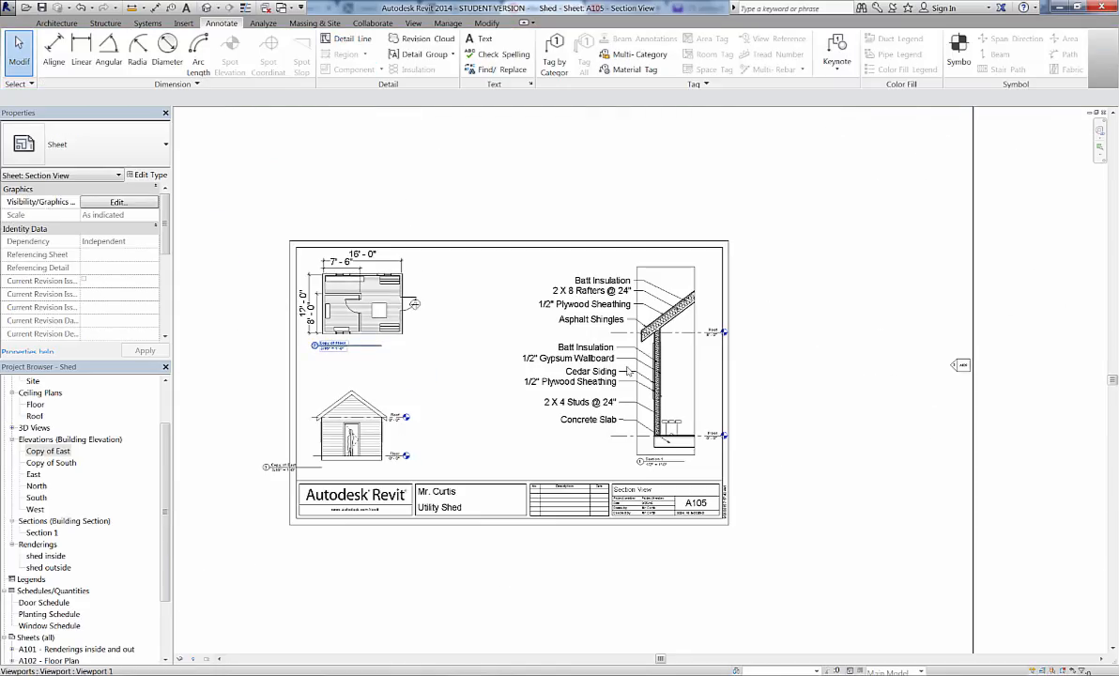
drag(275, 469, 331, 468)
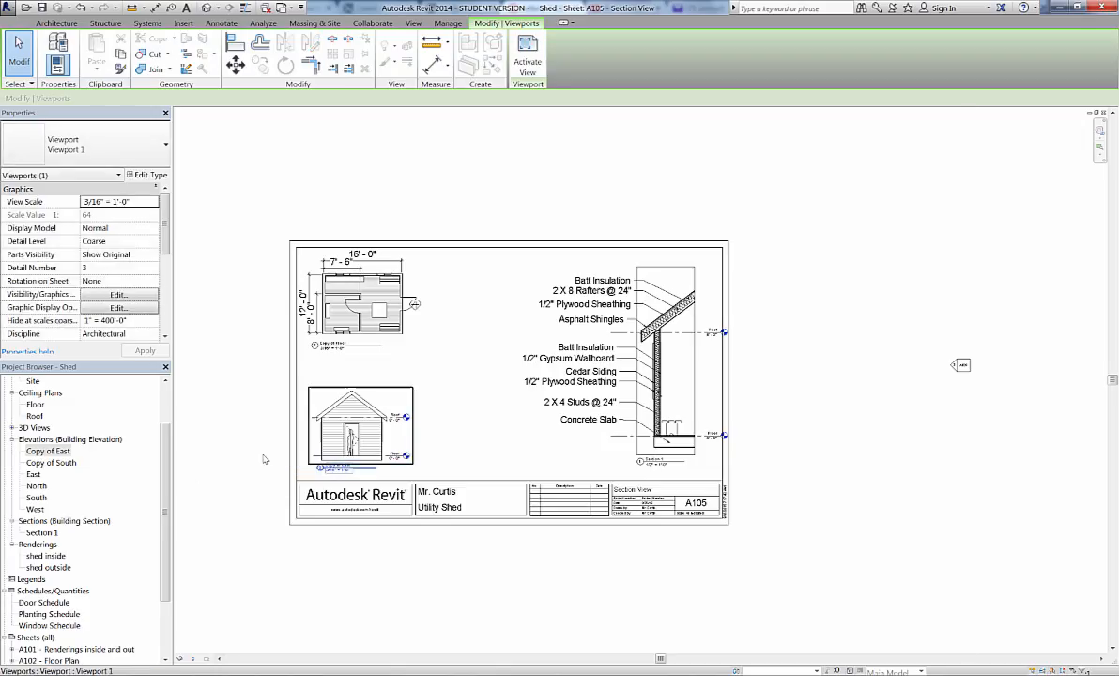
Step: Place the Copy of South elevation just below the sheet border
click(51, 463)
drag(469, 445, 439, 414)
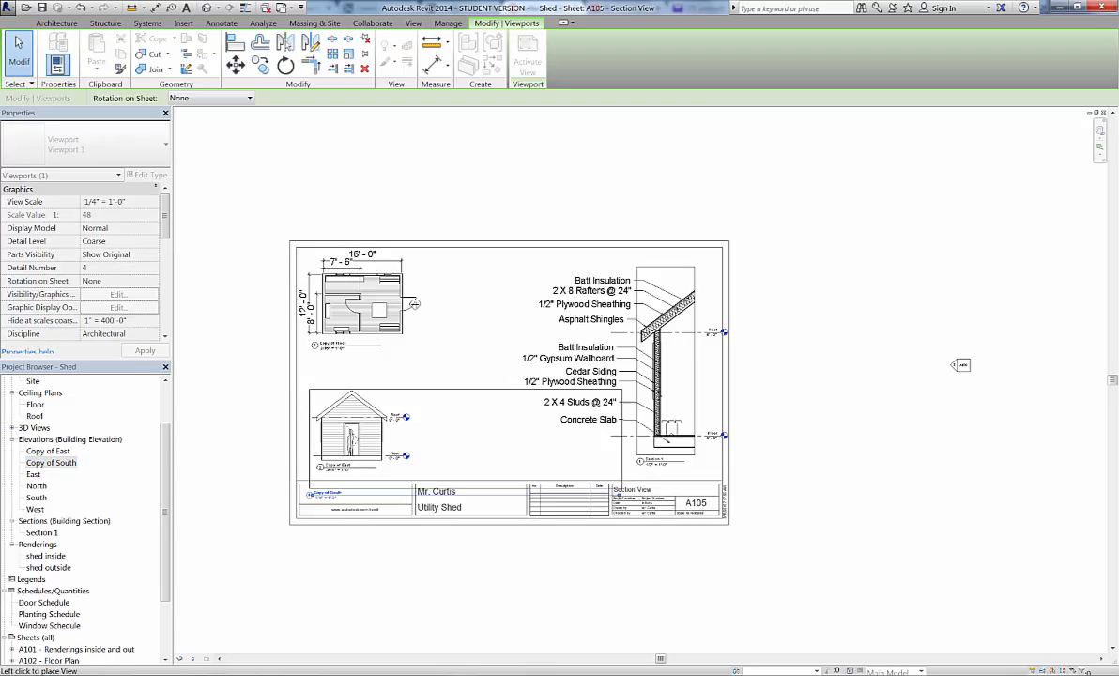
click(538, 582)
Step: Activate the Copy of South view and hide the planting category in it
right_click(629, 550)
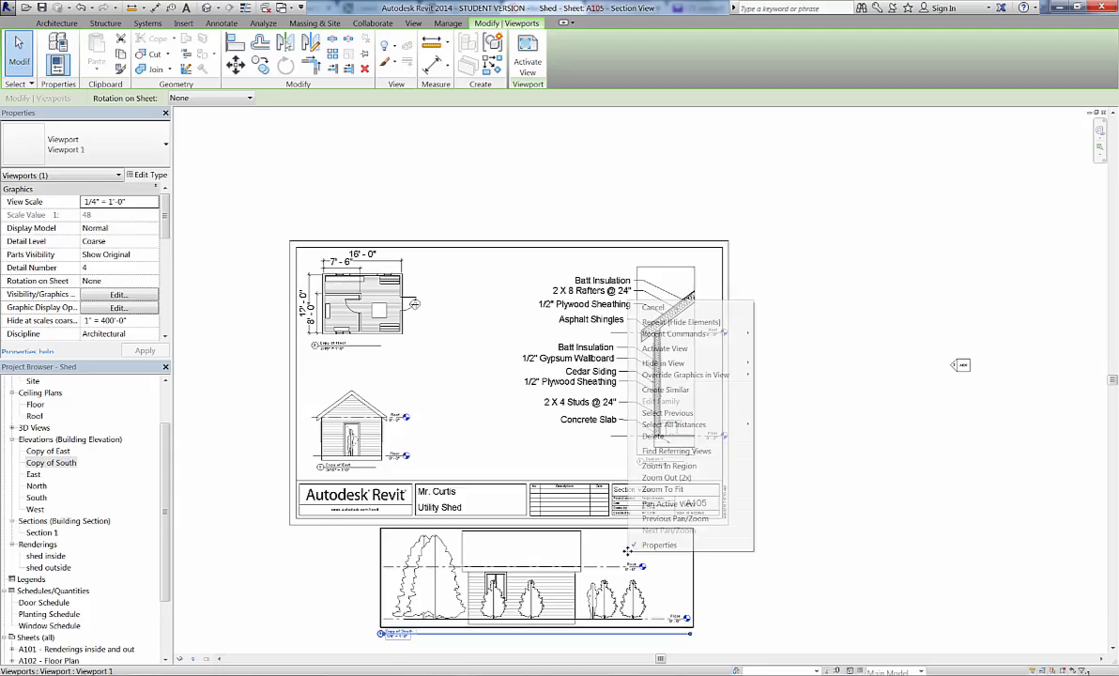
click(695, 349)
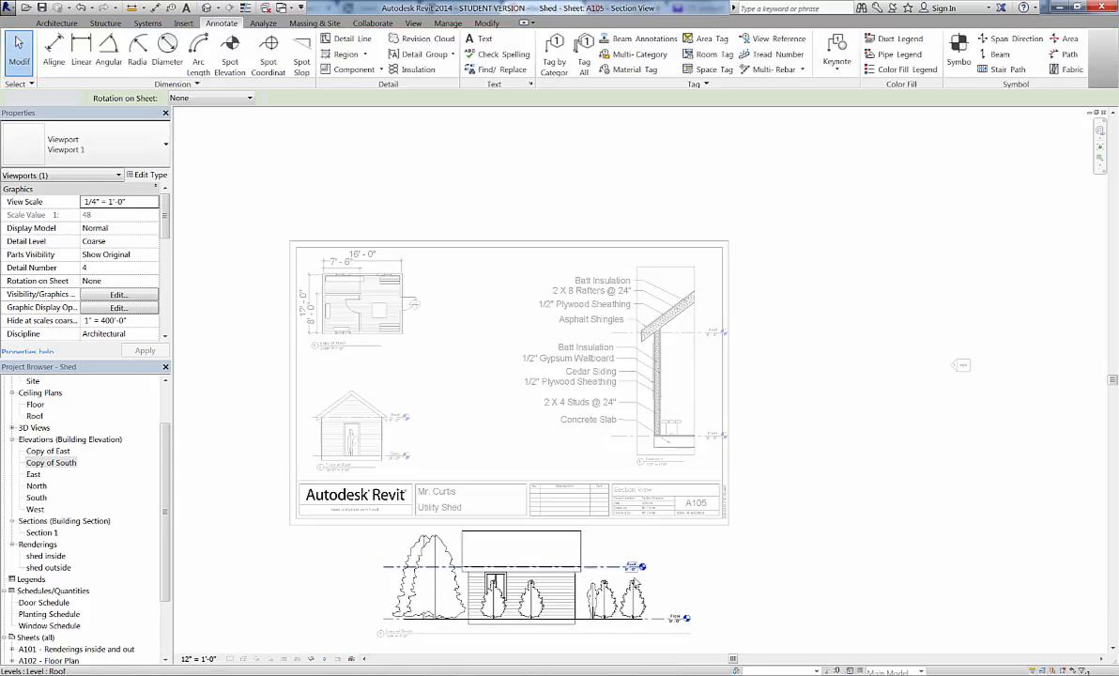
right_click(637, 597)
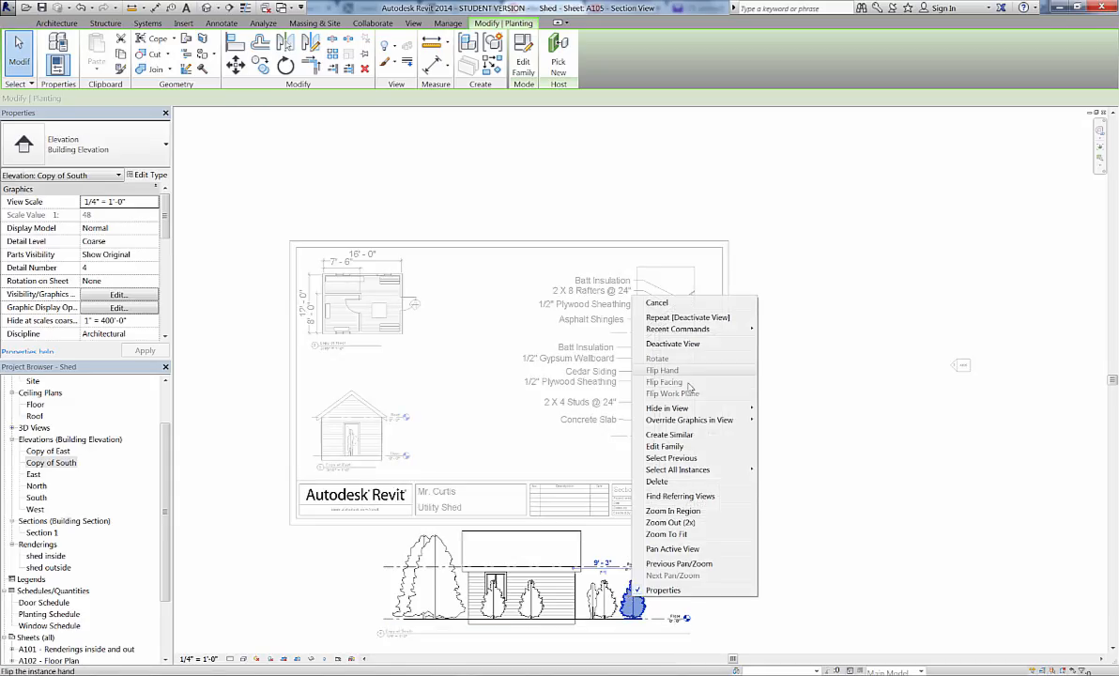
mouse_move(687, 409)
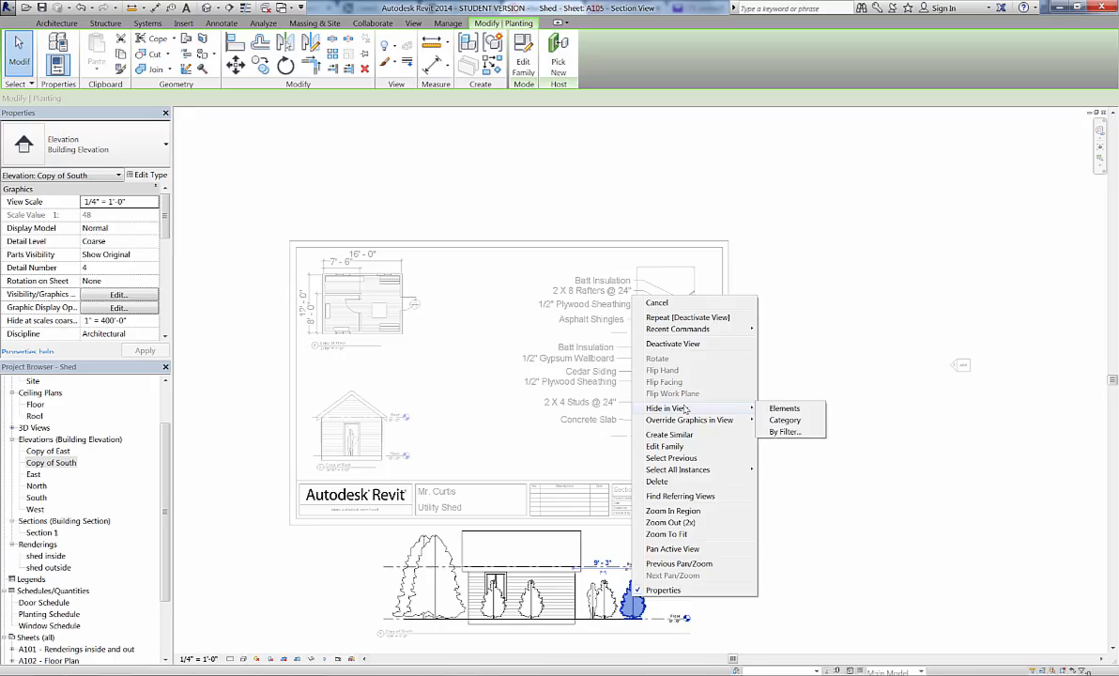
click(769, 421)
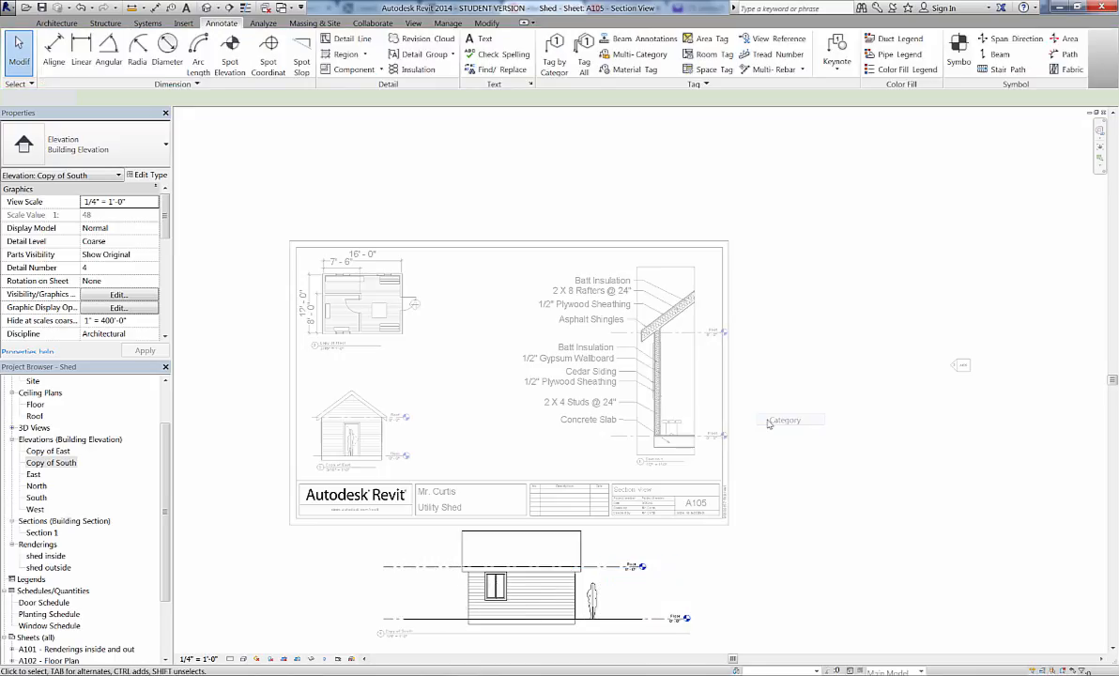
Step: Hide the ground floor element and the person figure in the Copy of South view
right_click(612, 622)
mouse_move(676, 429)
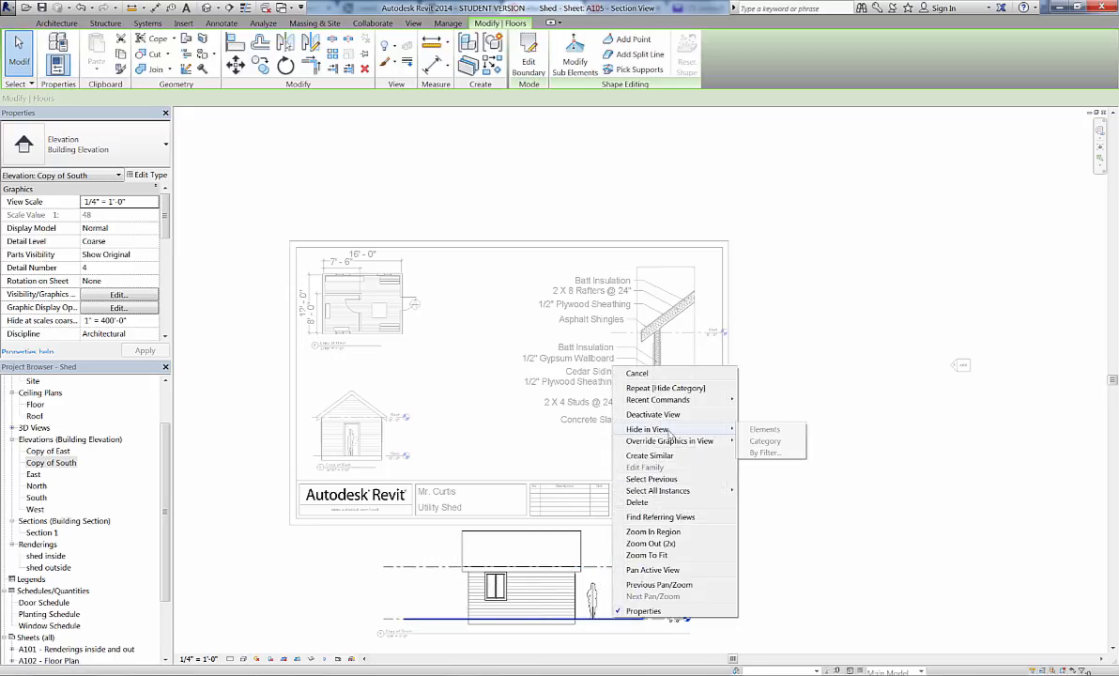
click(759, 430)
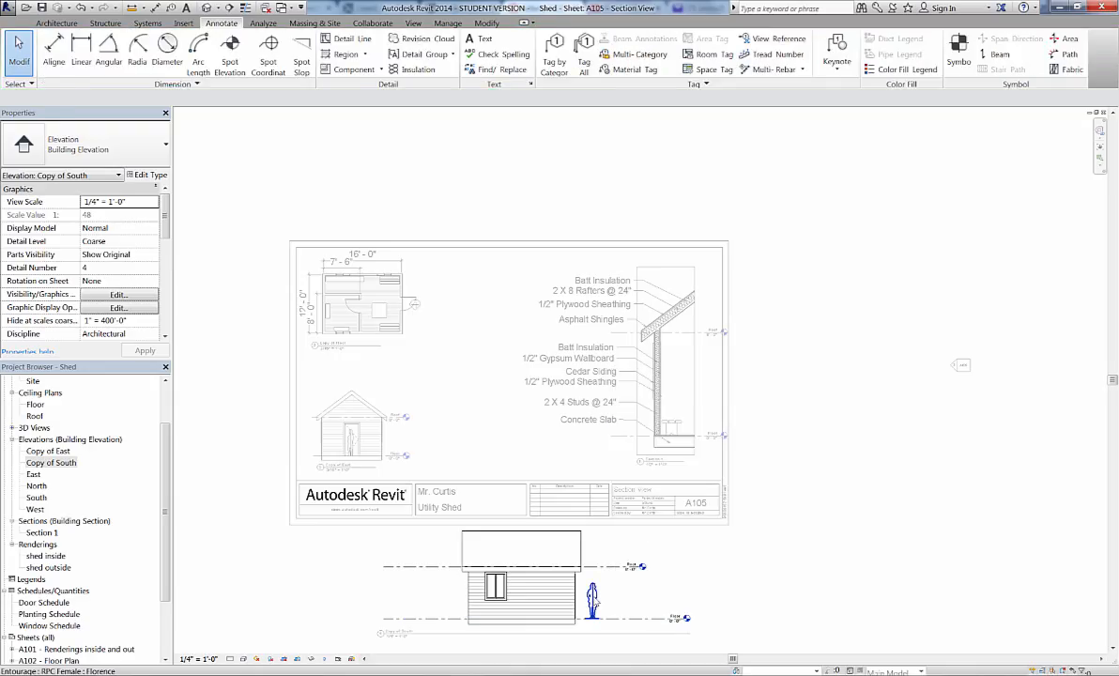
right_click(593, 601)
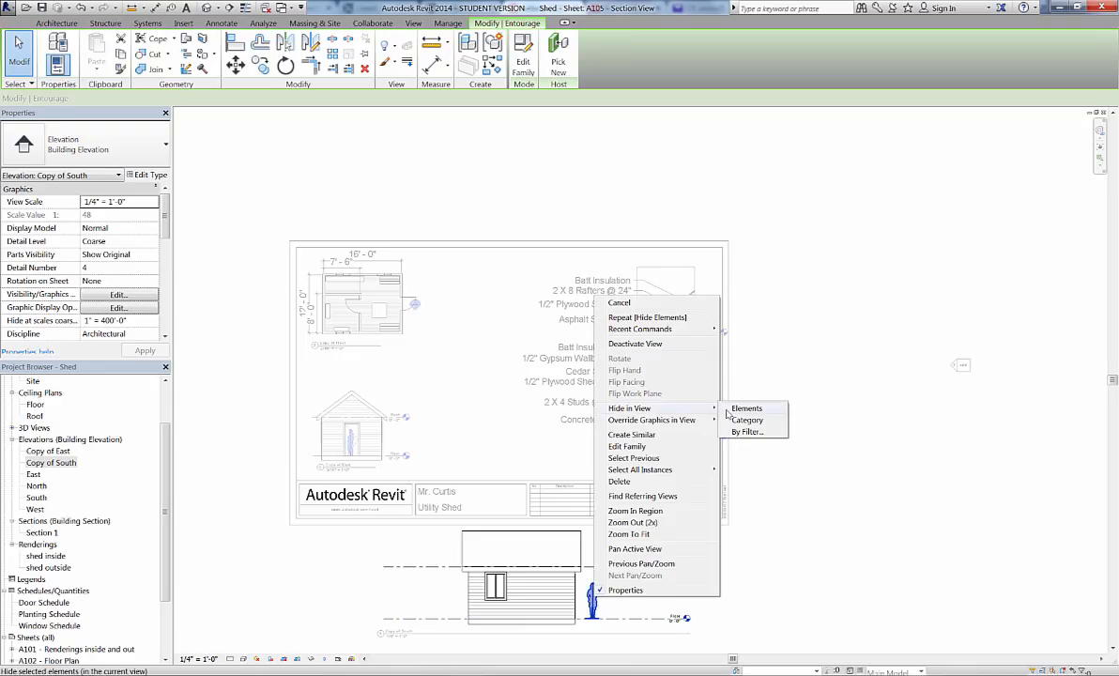
click(735, 412)
Step: Pull the head ends of the Roof and Floor level lines in to just beyond the shed's right eave
scroll(654, 560, down, 2)
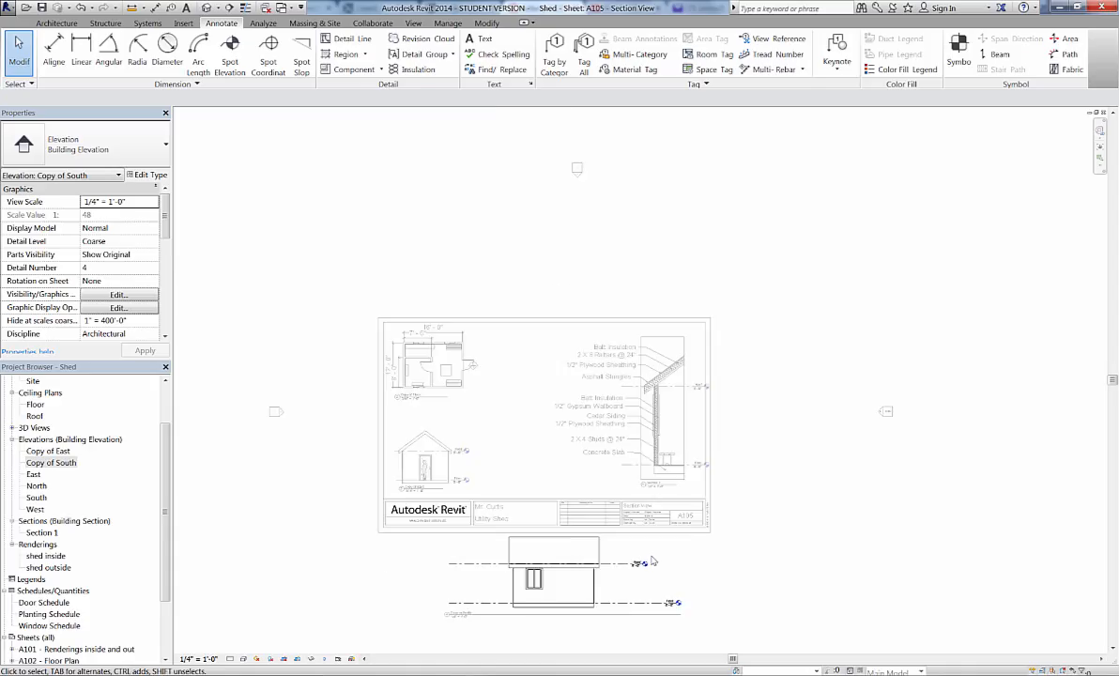
scroll(654, 561, up, 1)
middle_drag(662, 472, 659, 433)
scroll(625, 435, down, 2)
scroll(625, 434, up, 5)
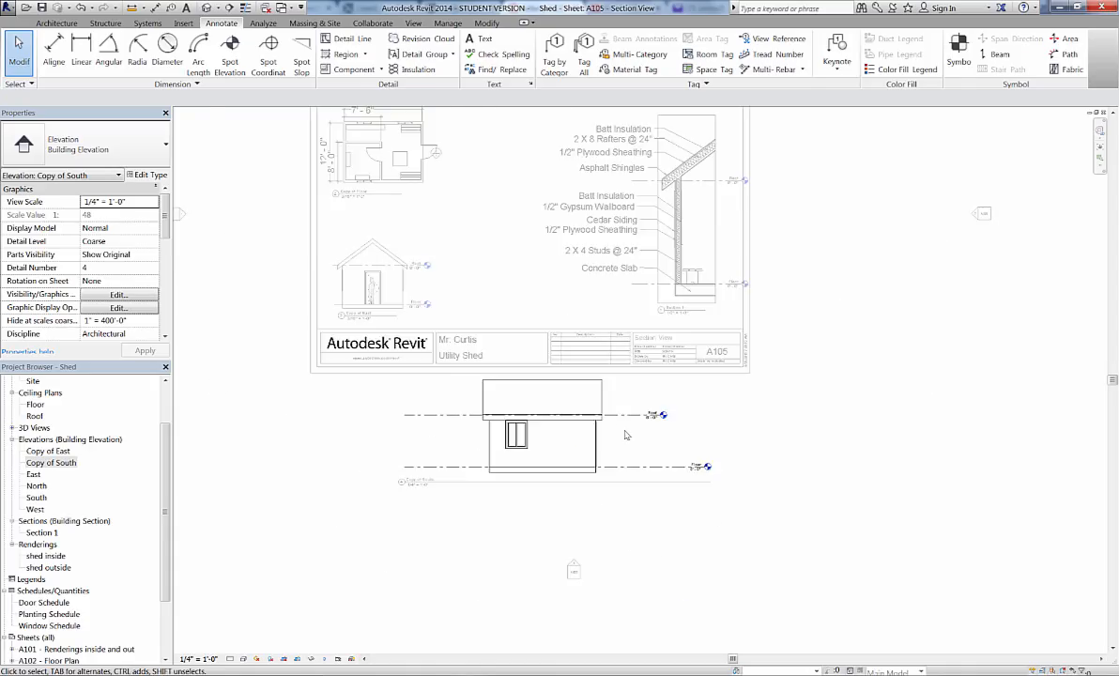
click(670, 405)
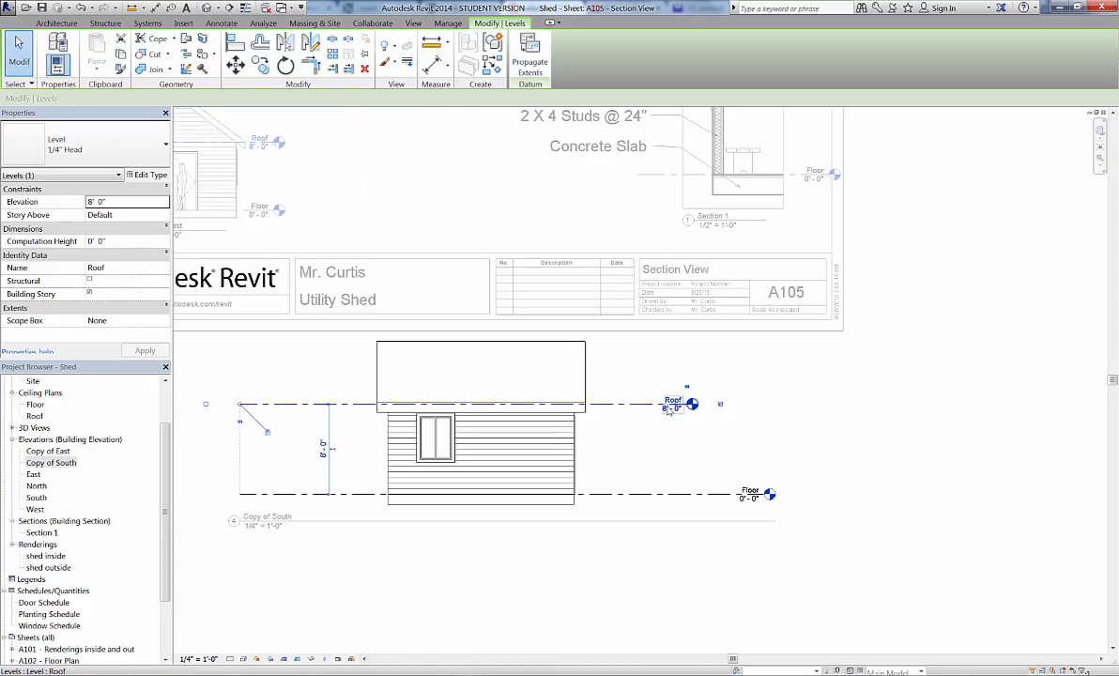
drag(686, 404, 621, 404)
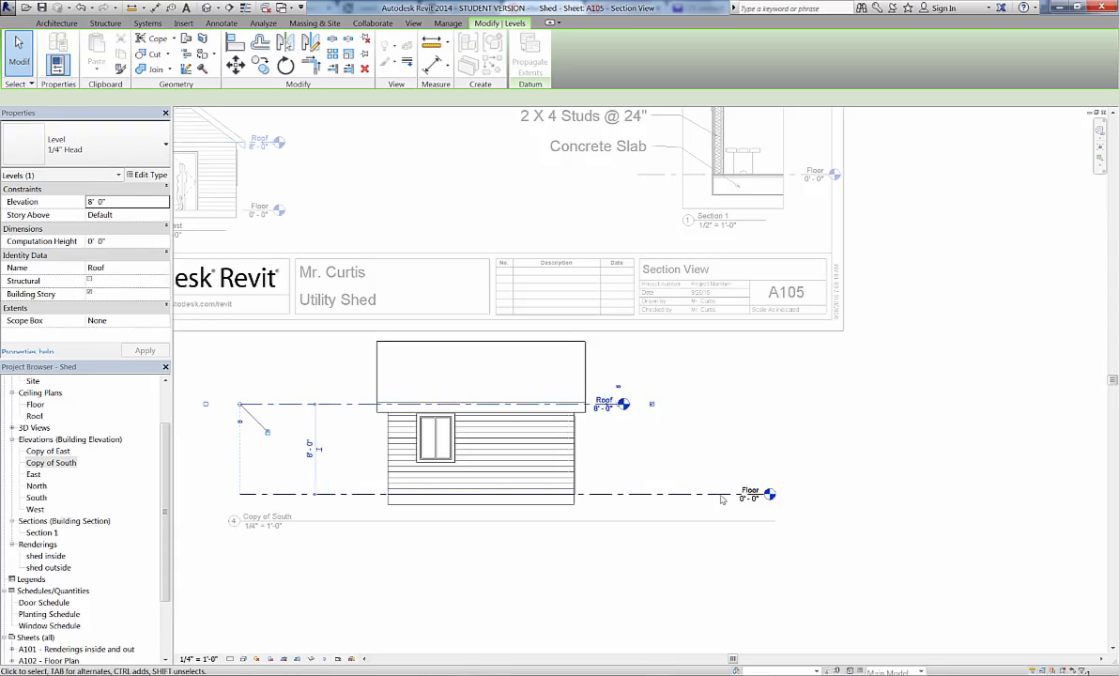
click(762, 496)
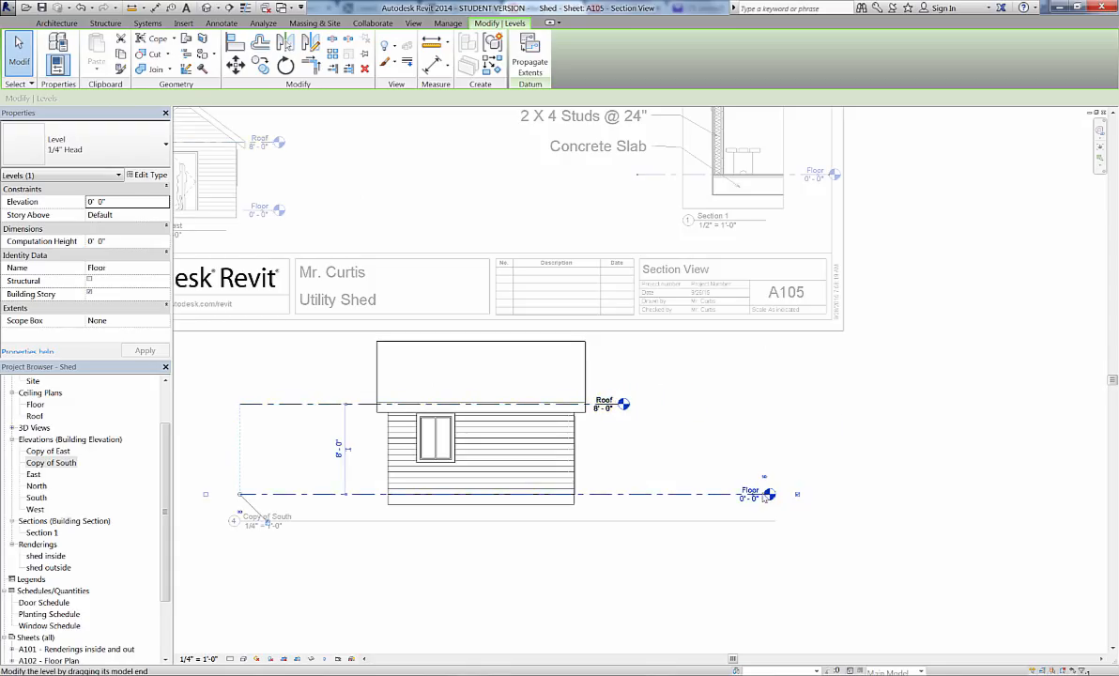
drag(767, 496, 616, 495)
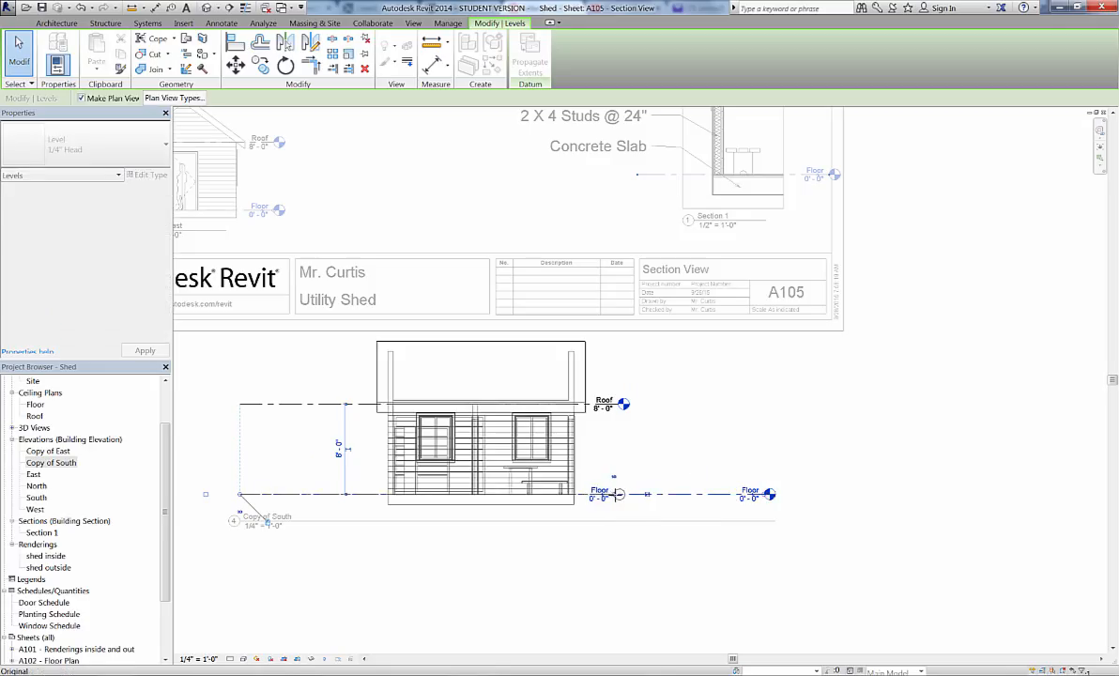
Step: Shorten the left ends of the Roof and Floor level lines to just outside the shed's left eave
click(241, 405)
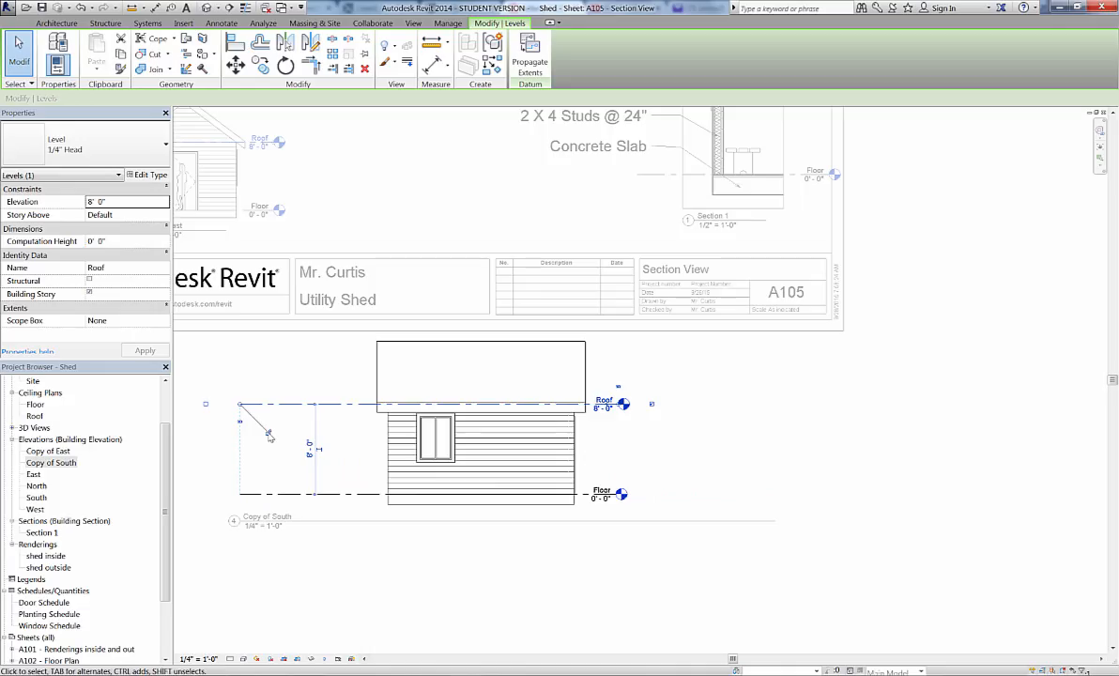
drag(241, 404, 261, 403)
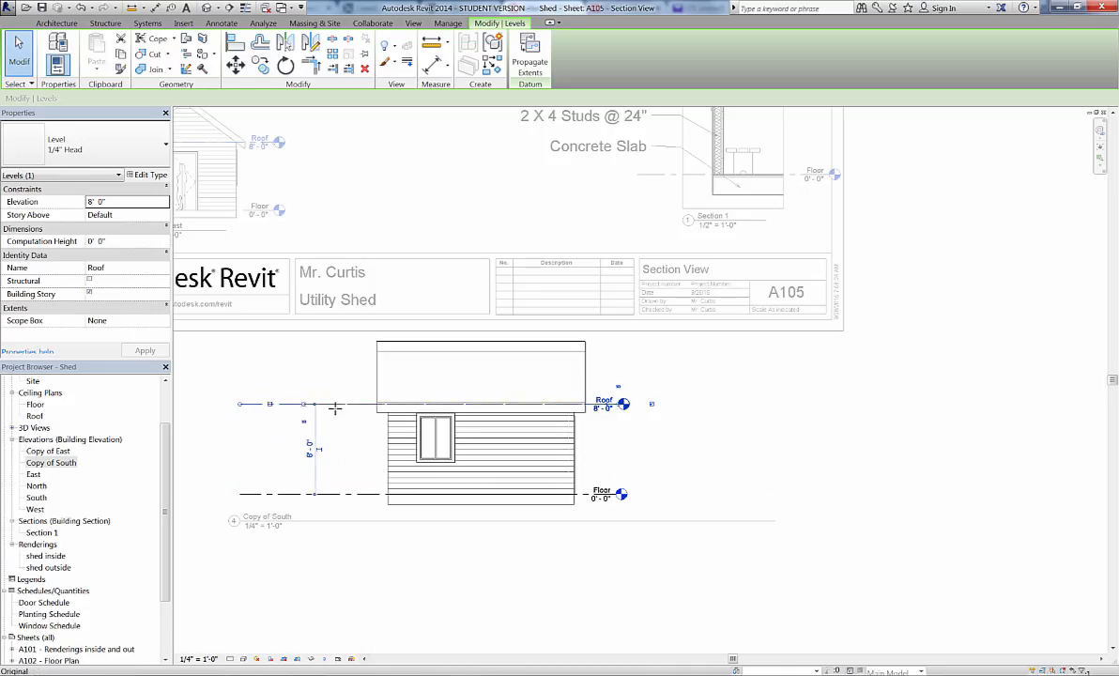
drag(377, 410, 365, 410)
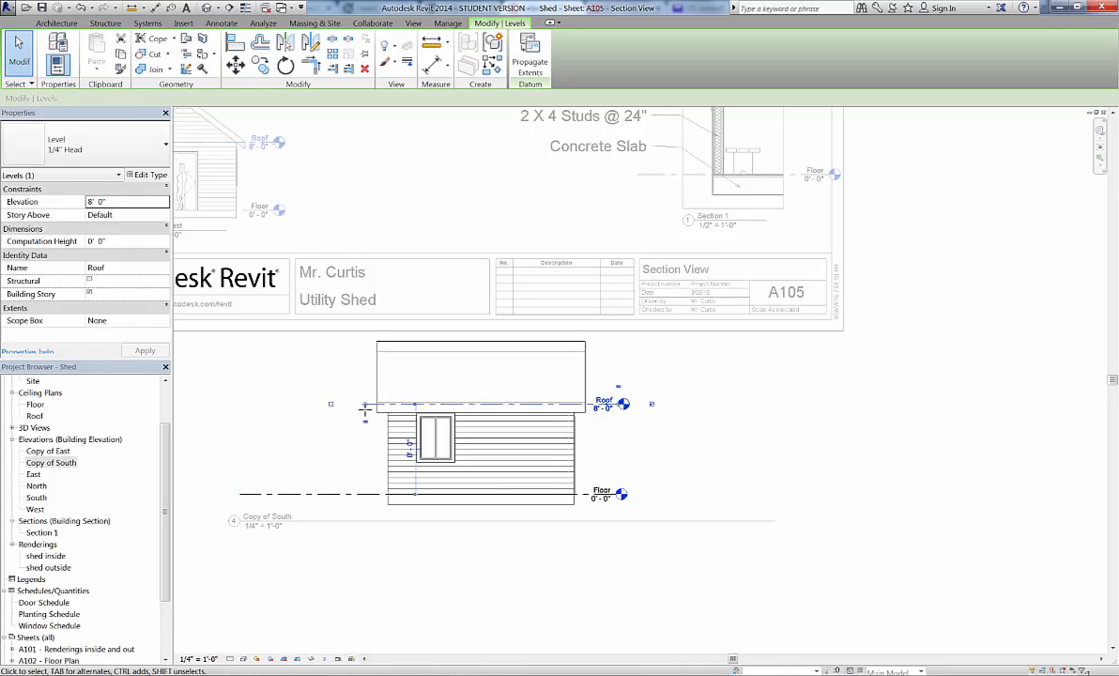
click(242, 495)
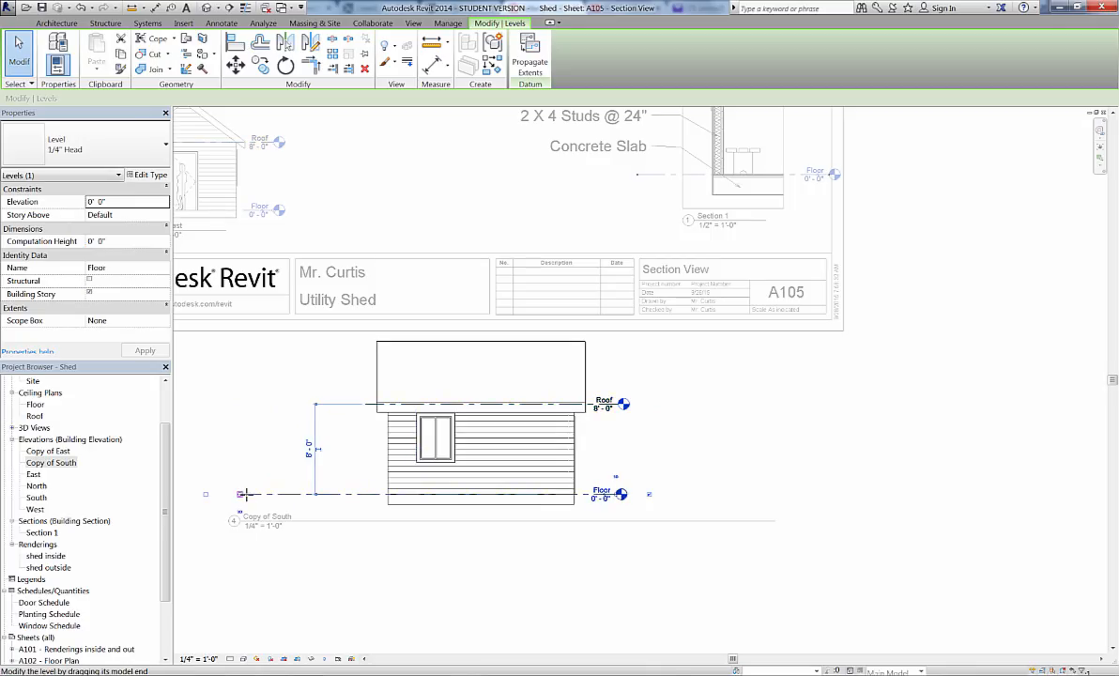
drag(243, 496, 364, 495)
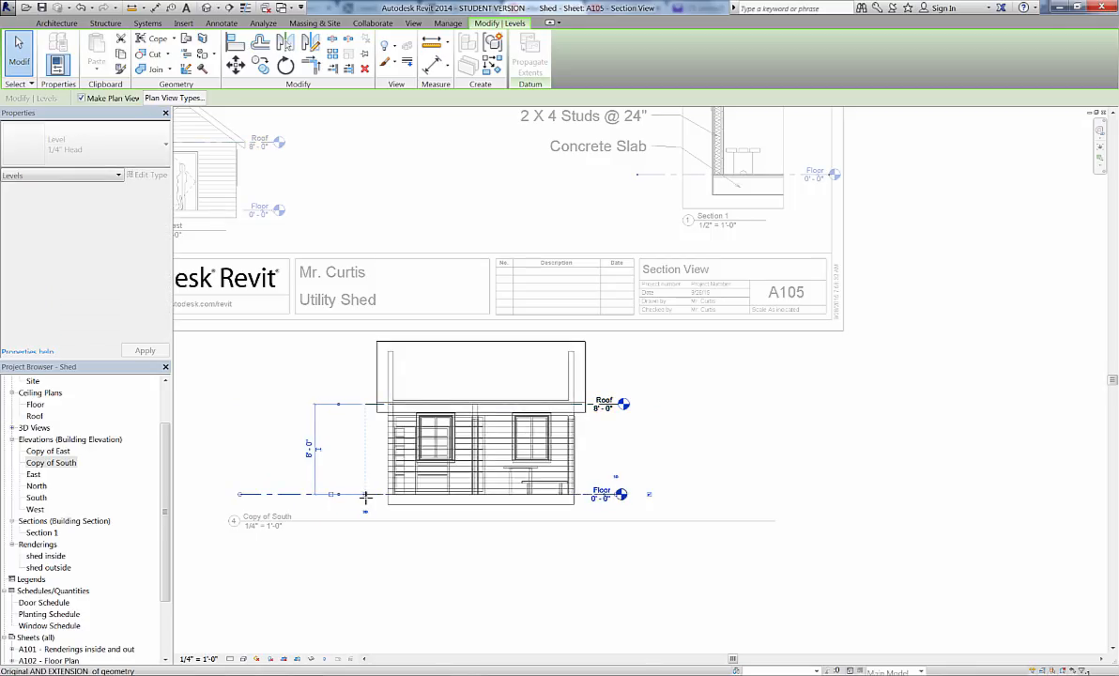
Step: Set the Copy of South view's scale to 3/16" = 1'-0" and deactivate the view
click(200, 659)
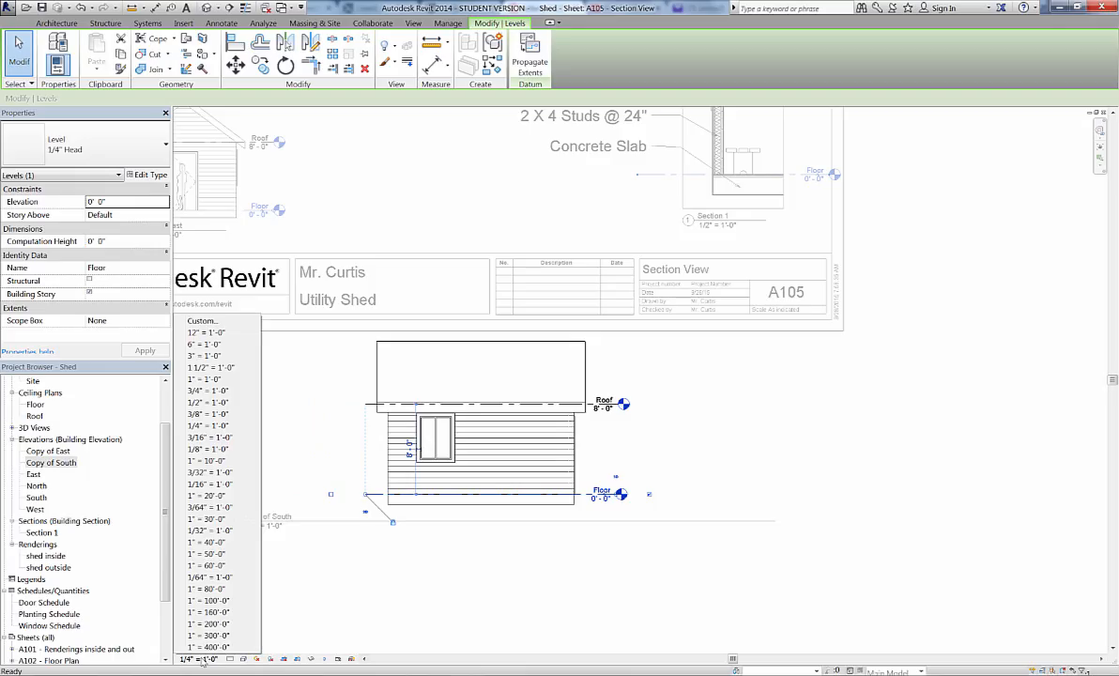
click(227, 438)
scroll(447, 404, down, 3)
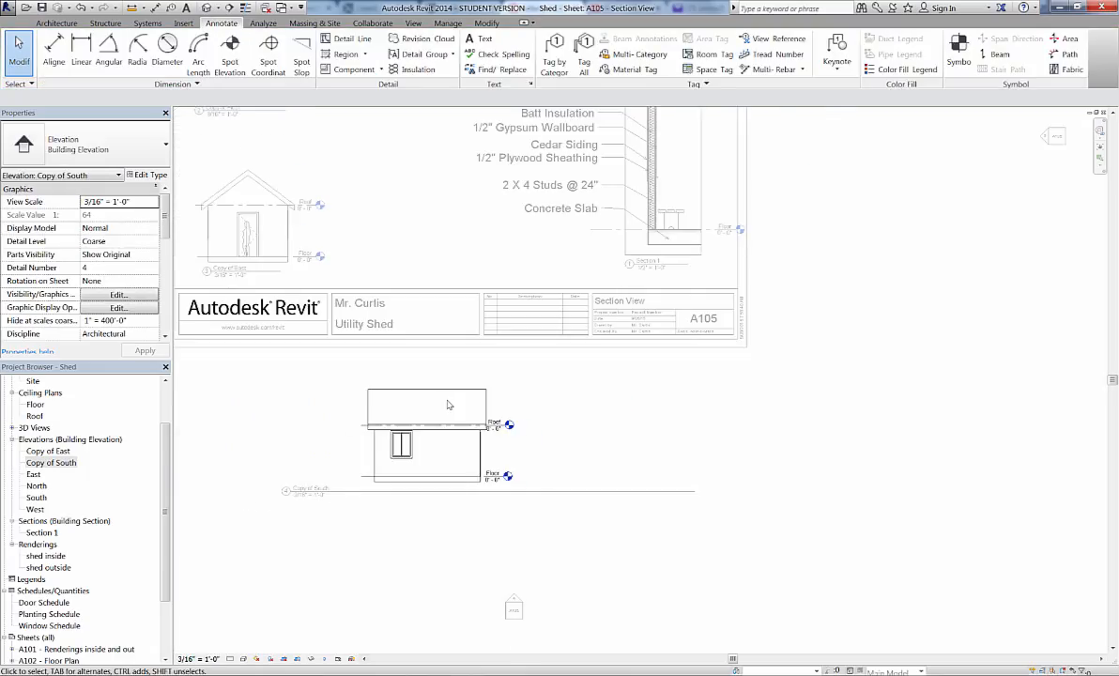
right_click(522, 390)
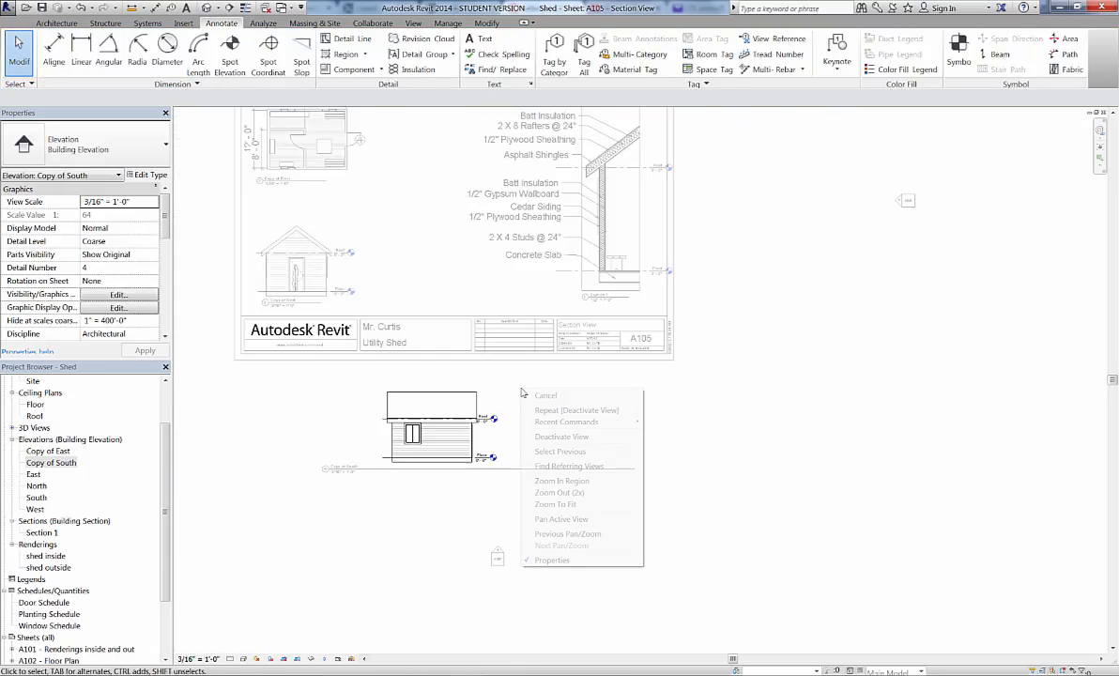
click(583, 436)
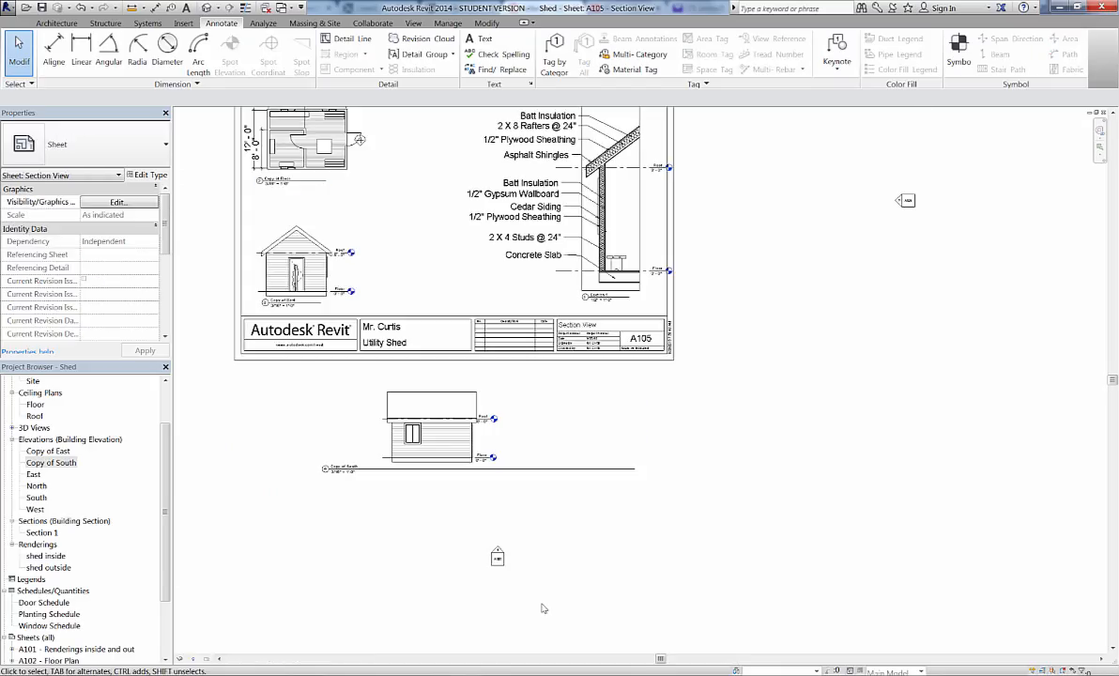
Step: Align and shorten the Copy of South view's title line, and move the viewport onto the sheet beside the Copy of East elevation
click(477, 470)
drag(477, 472, 521, 472)
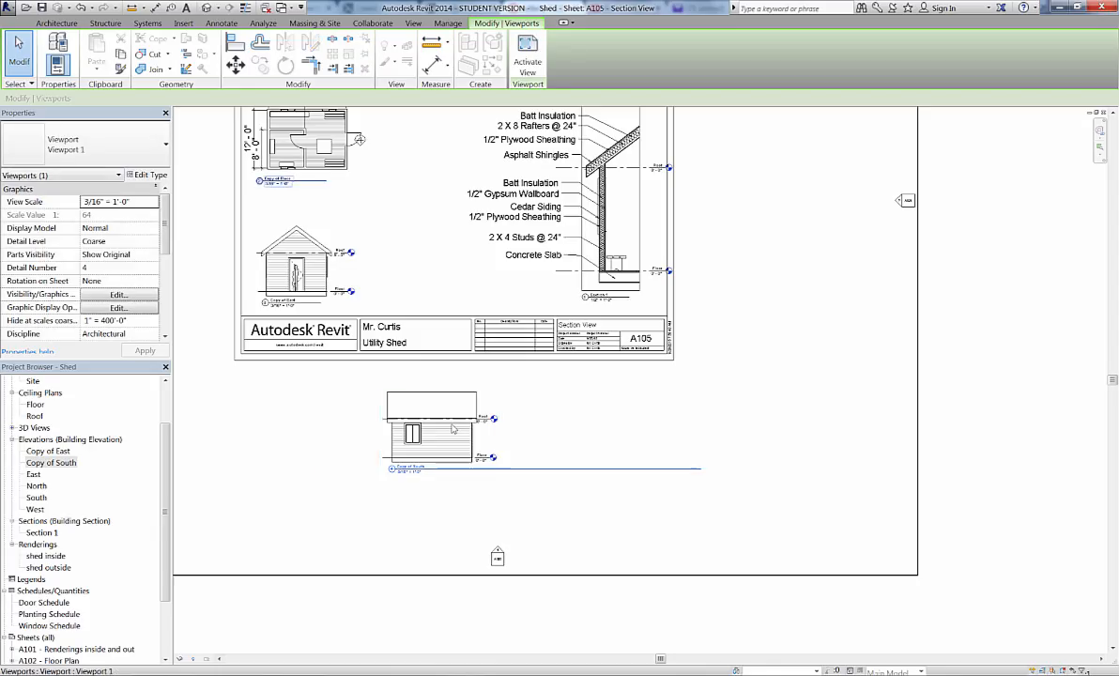
click(451, 426)
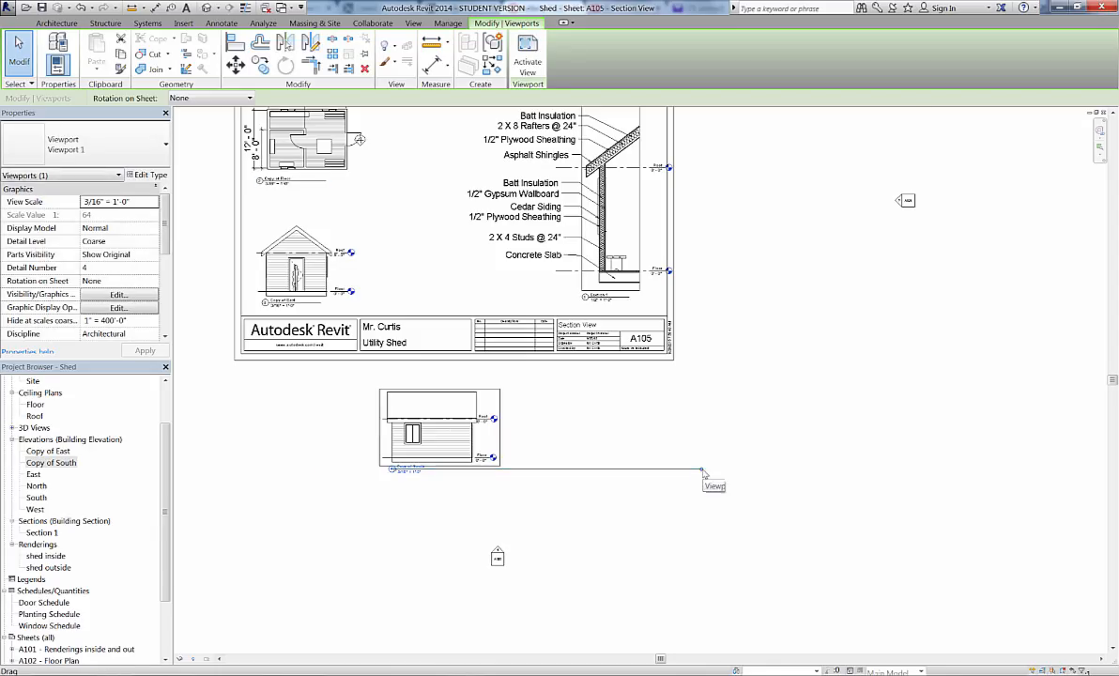
drag(703, 471, 618, 470)
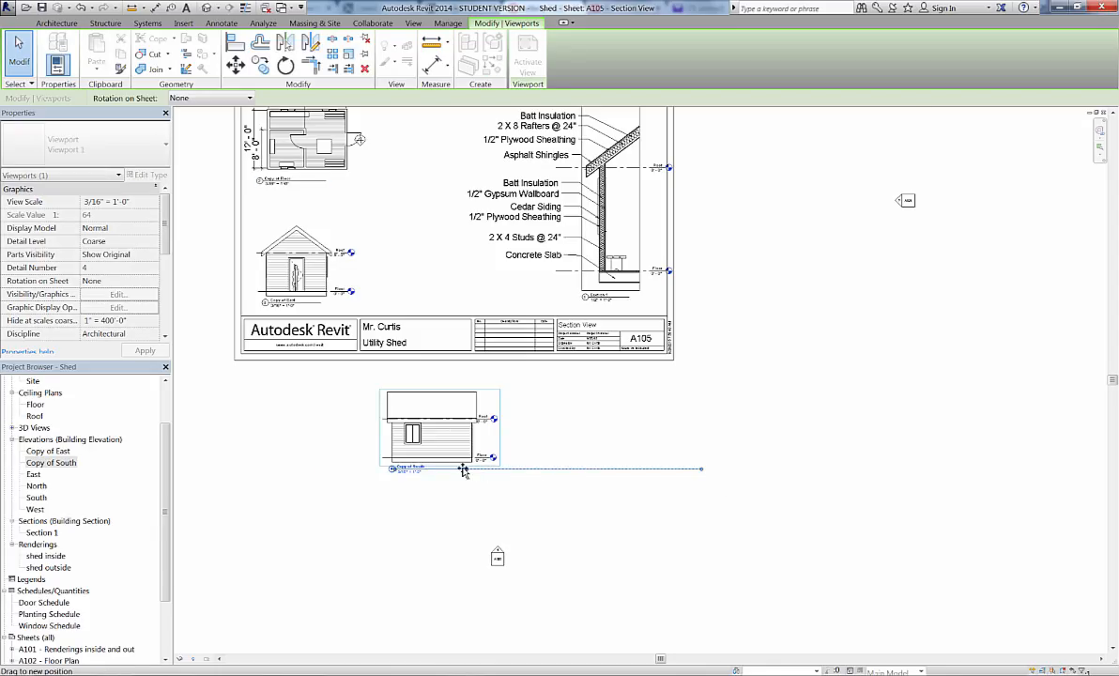
drag(463, 471, 460, 469)
drag(416, 402, 428, 272)
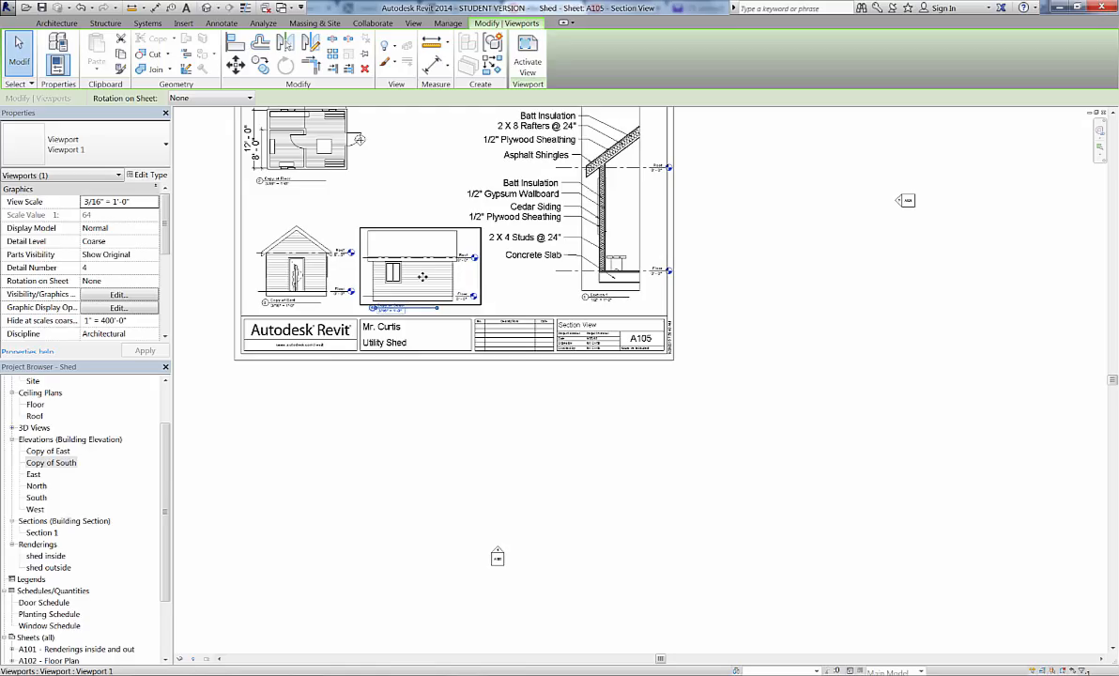
click(298, 242)
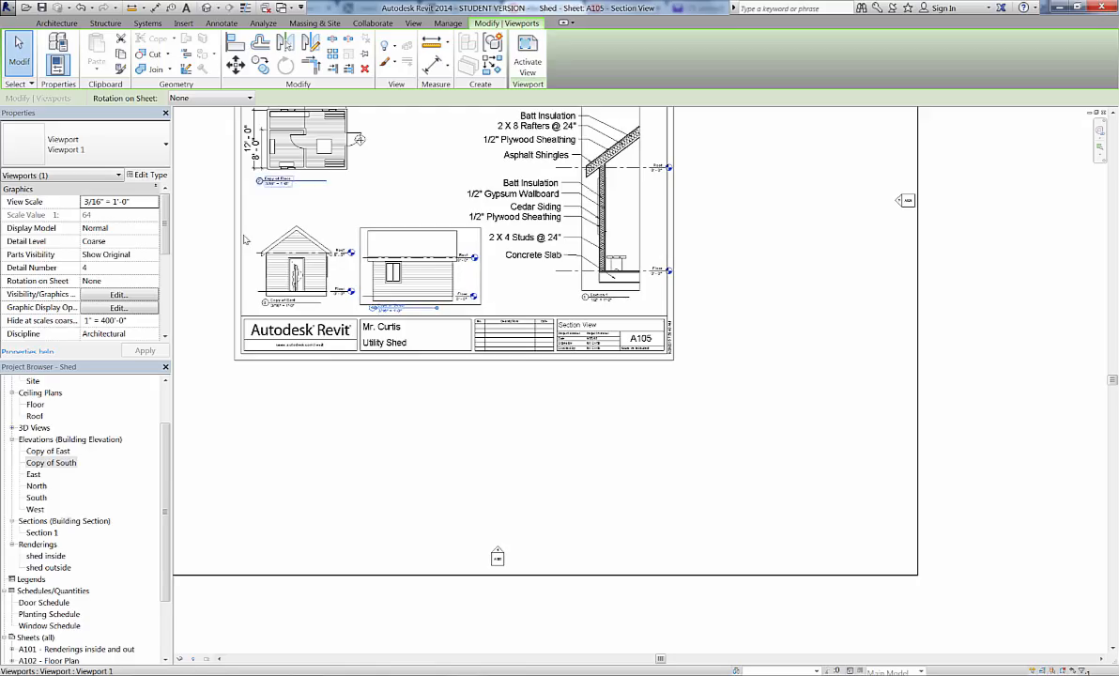
right_click(299, 242)
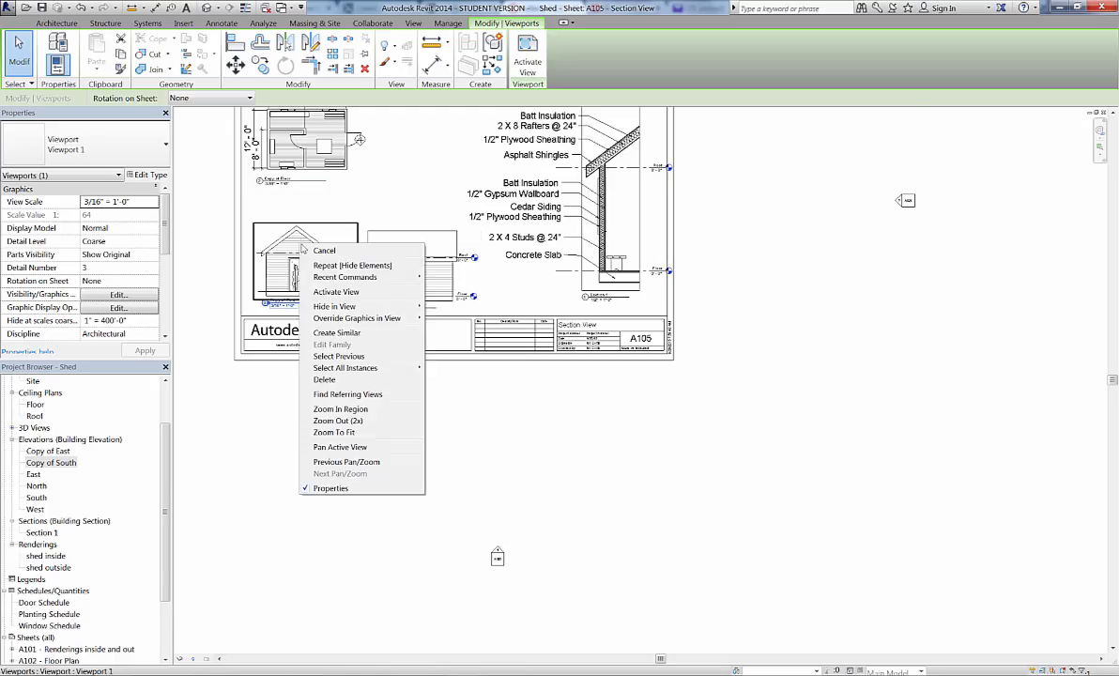
click(326, 298)
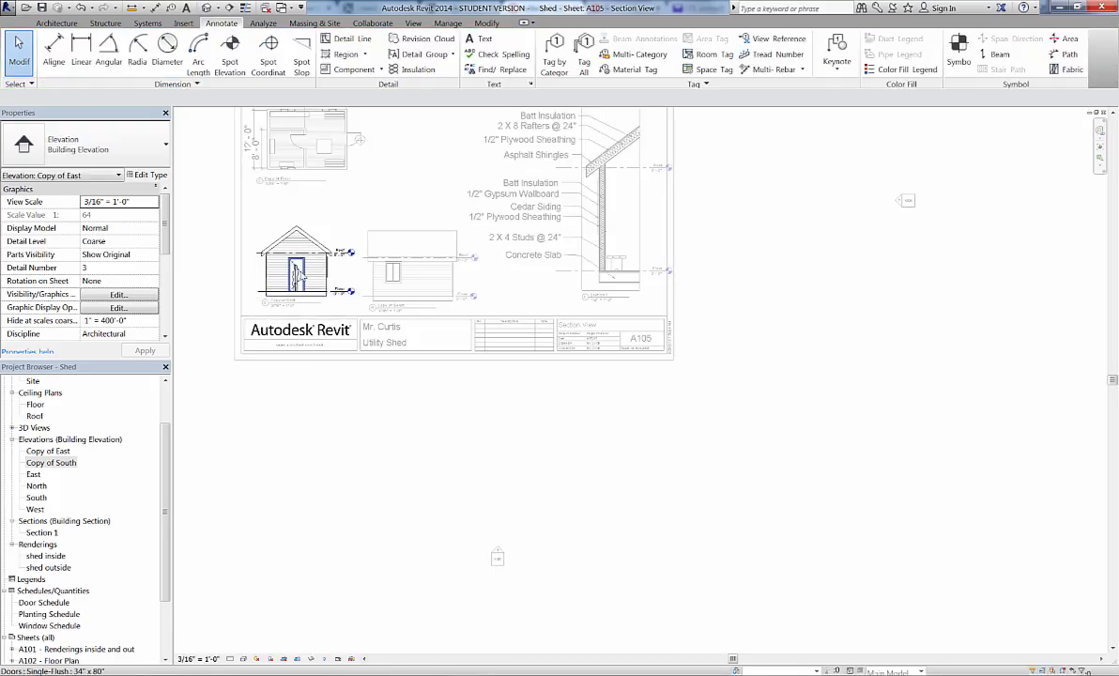
right_click(345, 224)
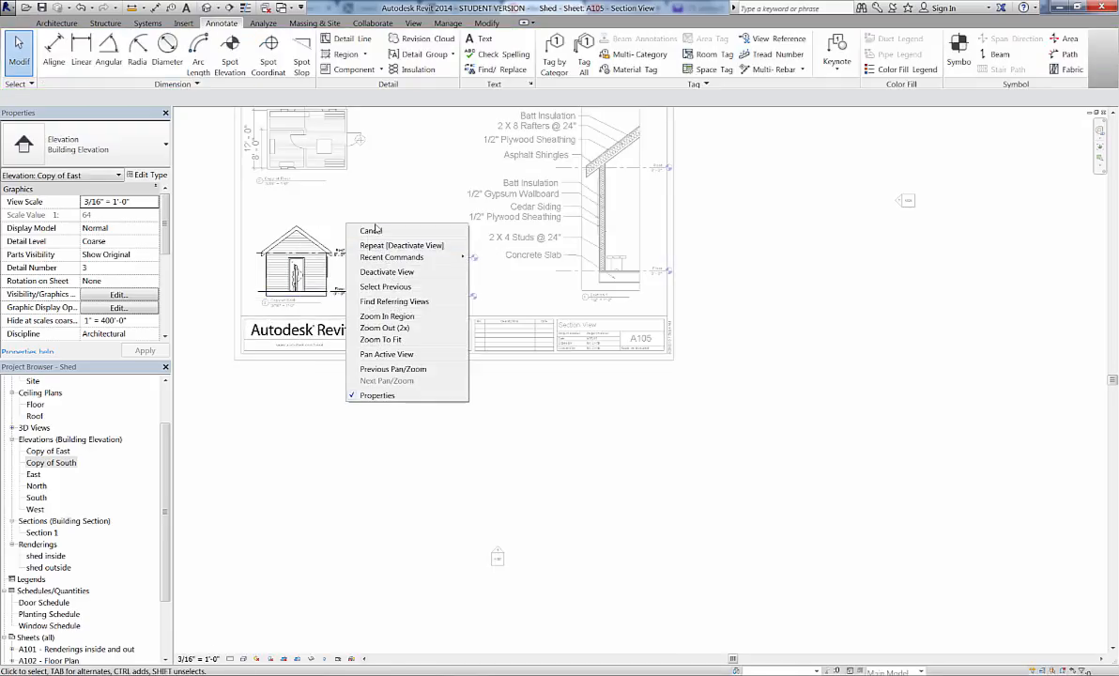
click(386, 272)
click(402, 247)
right_click(402, 247)
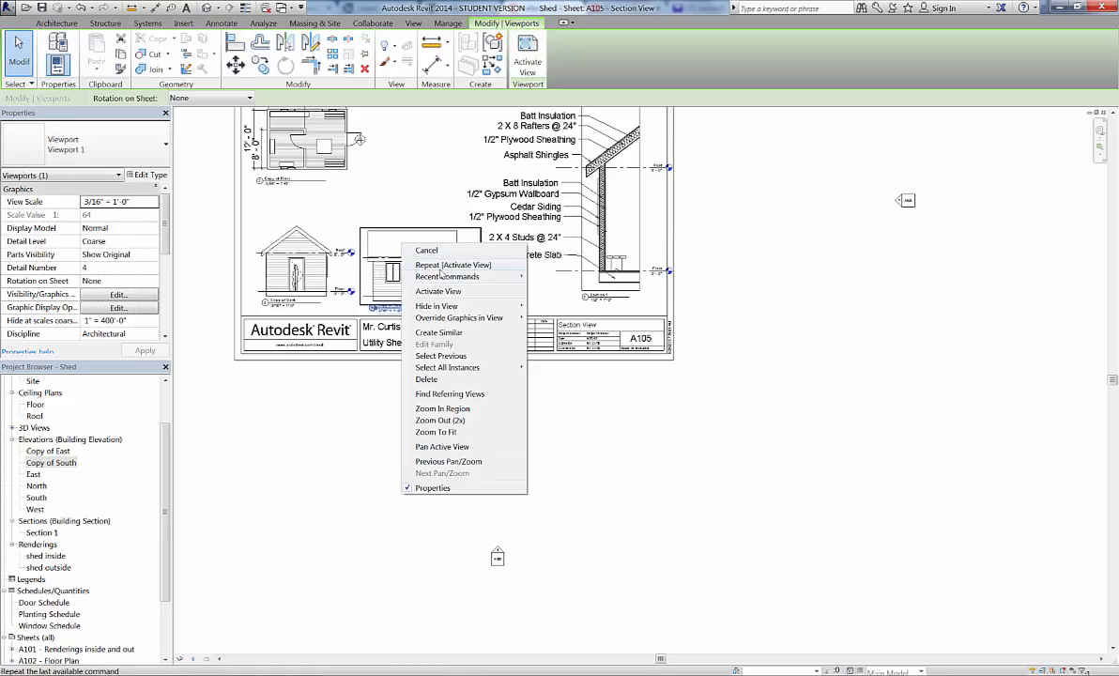
click(432, 289)
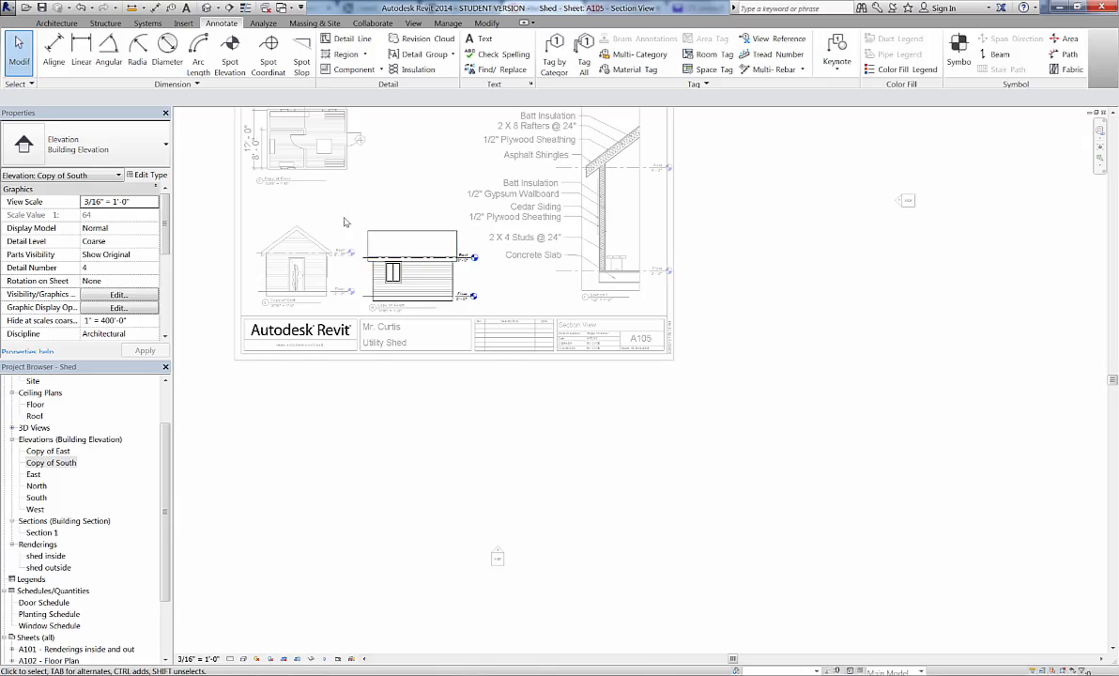
right_click(366, 430)
click(404, 486)
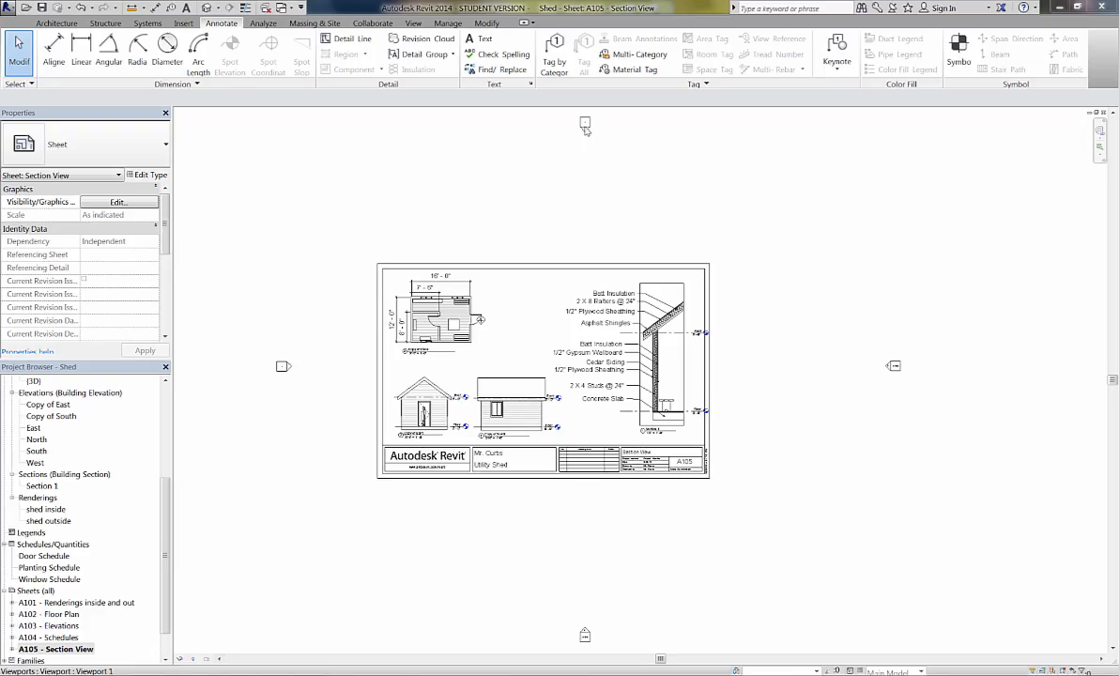
Step: Activate the Copy of Floor view and move the four elevation markers in close around the shed plan
click(452, 314)
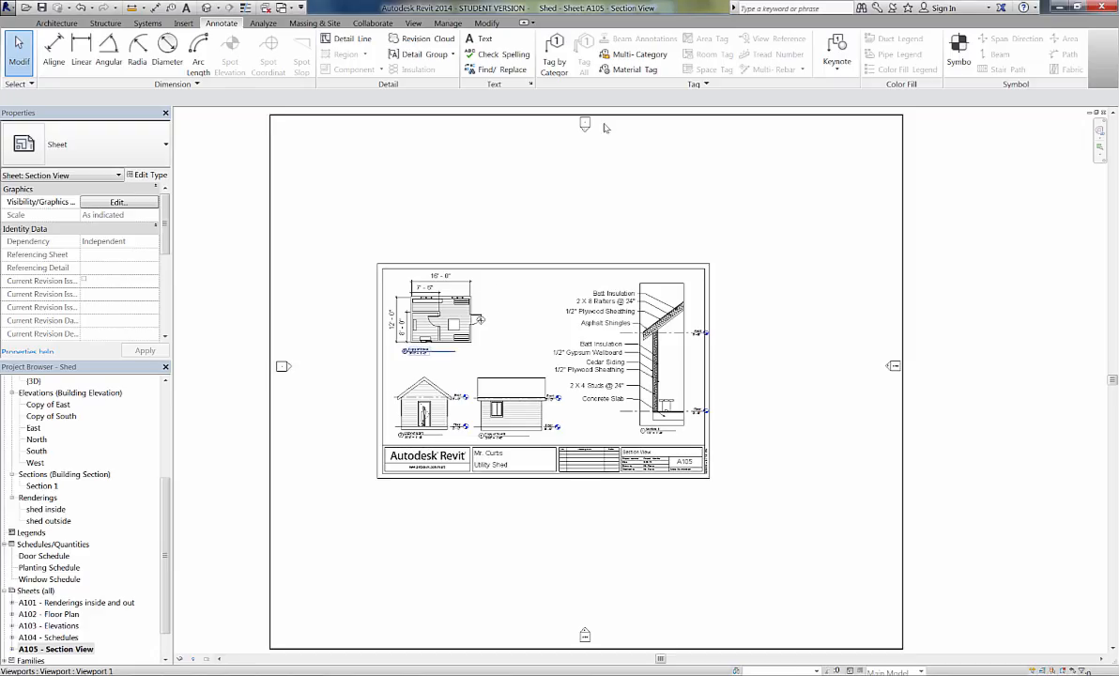
click(245, 376)
right_click(457, 317)
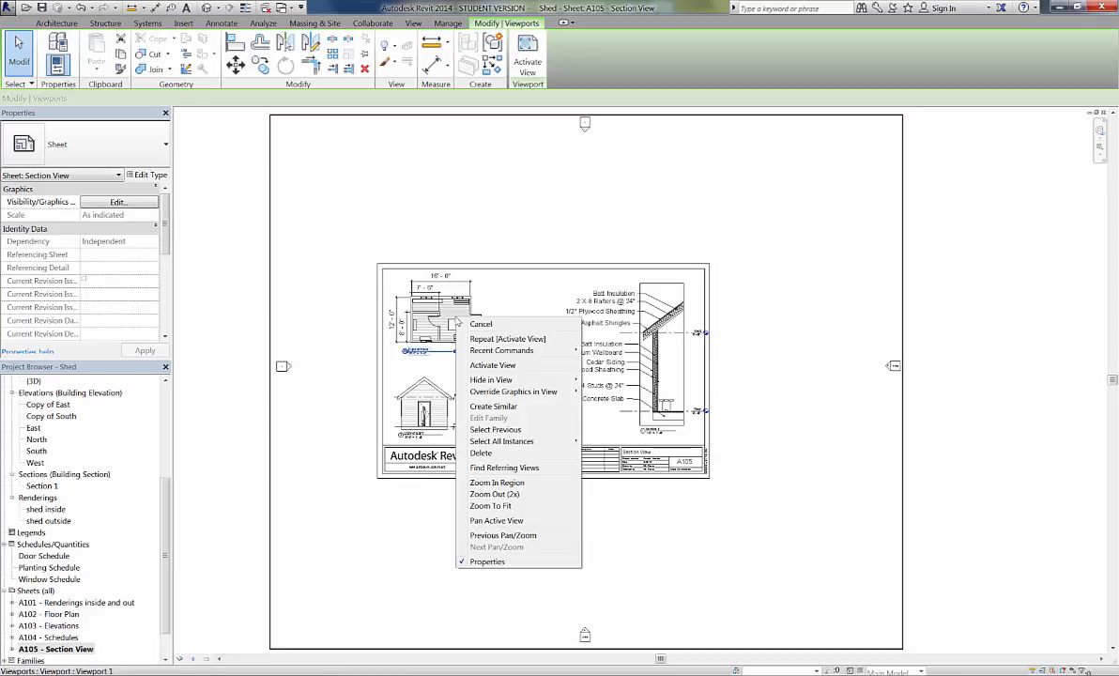
click(492, 366)
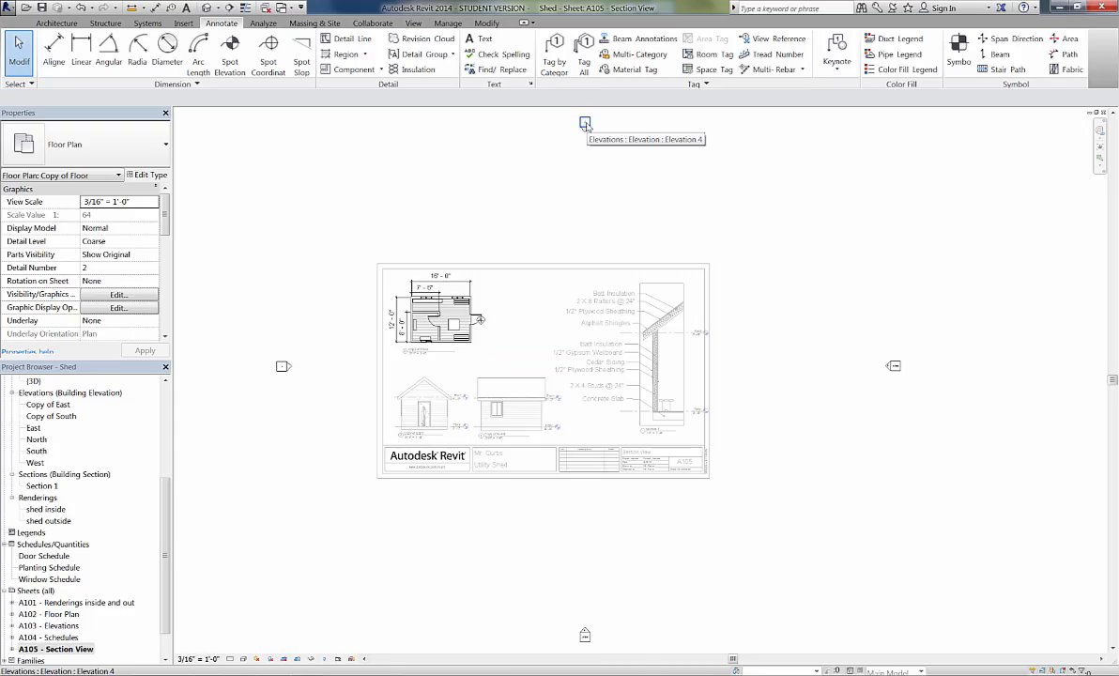
mouse_move(585, 123)
mouse_down()
mouse_move(481, 185)
mouse_move(443, 229)
mouse_move(437, 257)
mouse_up()
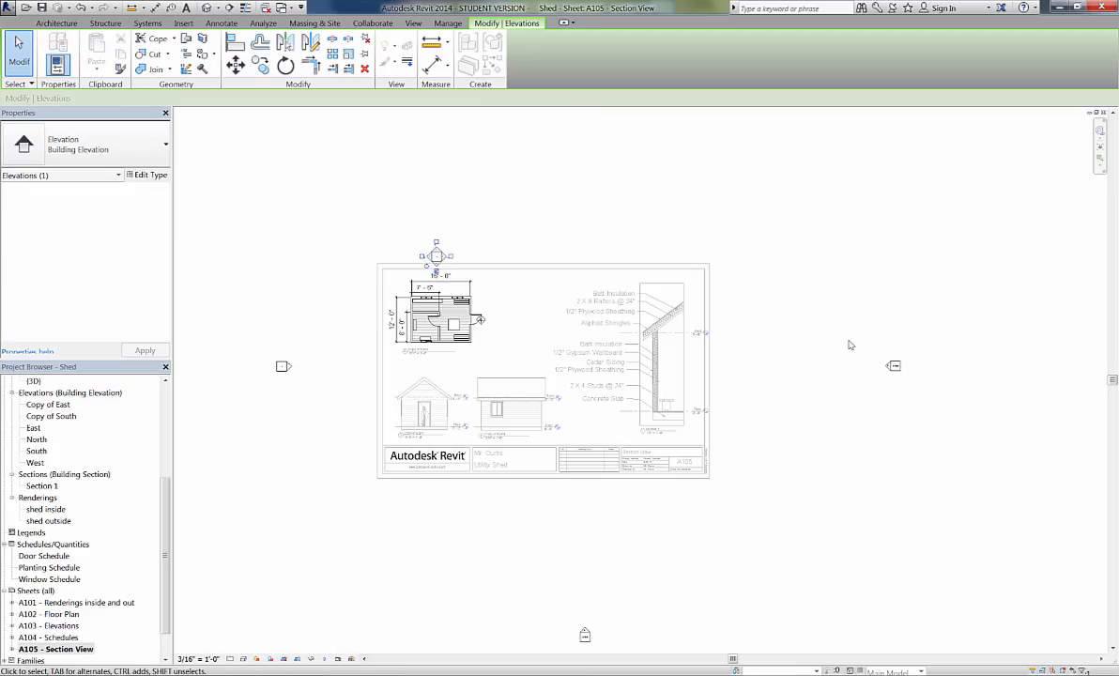
mouse_move(896, 369)
mouse_down()
mouse_move(765, 364)
mouse_move(502, 318)
mouse_up()
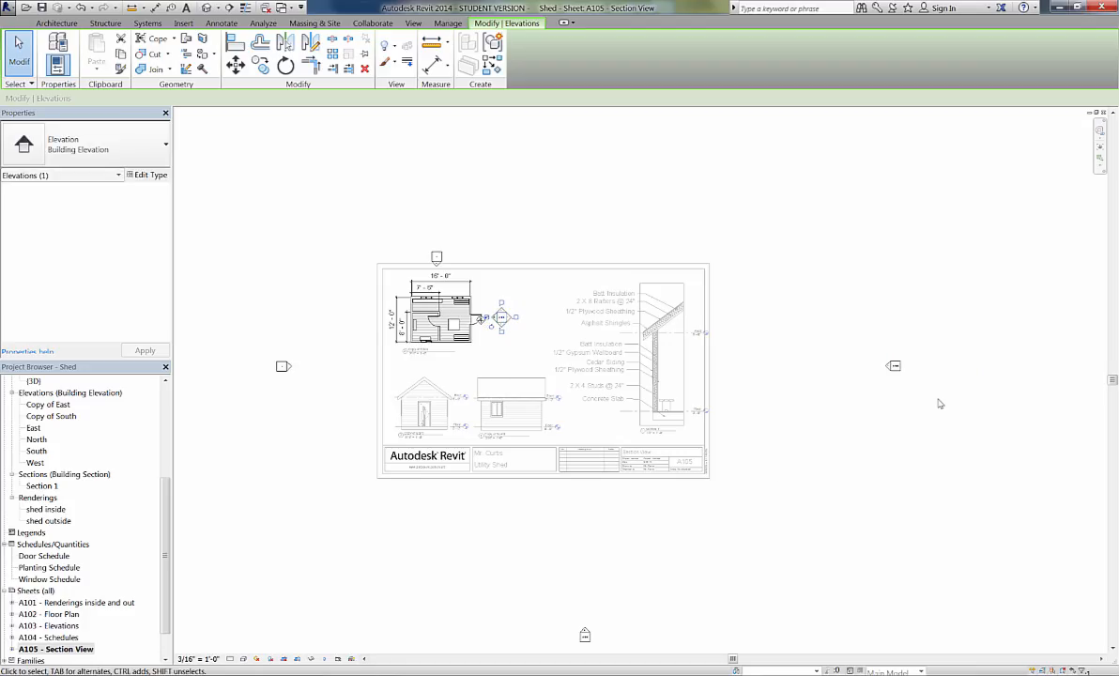
mouse_move(503, 318)
mouse_down()
mouse_move(517, 323)
mouse_move(501, 316)
mouse_up()
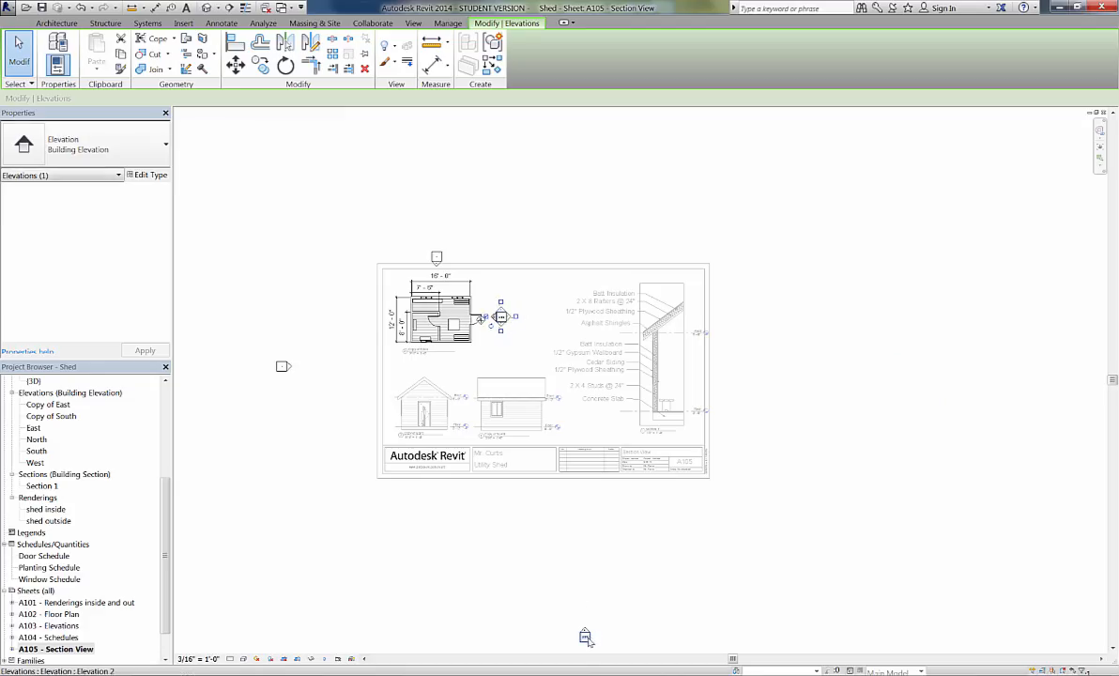
mouse_move(585, 638)
mouse_down()
mouse_move(423, 352)
mouse_move(444, 371)
mouse_up()
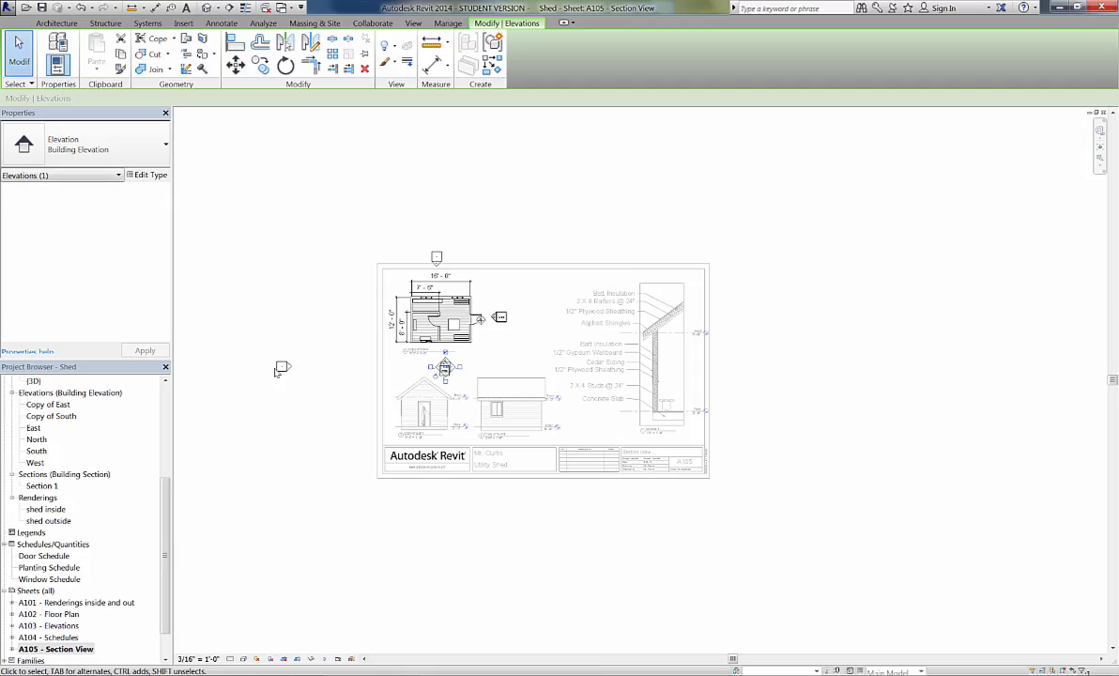
drag(280, 369, 371, 322)
Step: Deactivate the Copy of Floor view and save the project
right_click(490, 291)
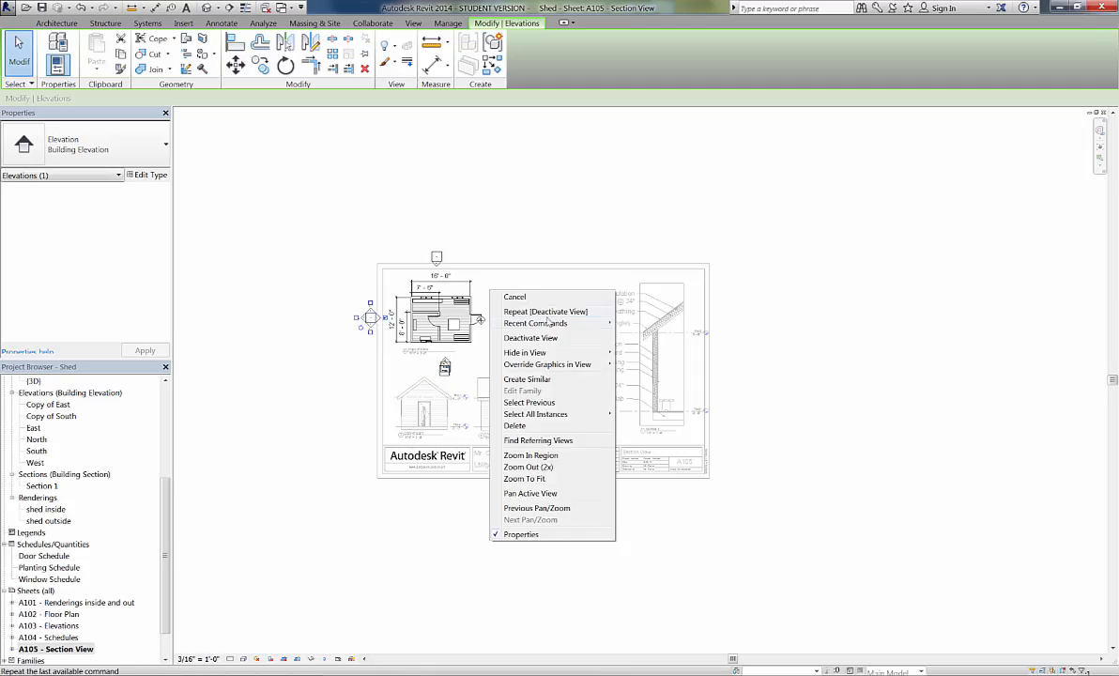
click(552, 338)
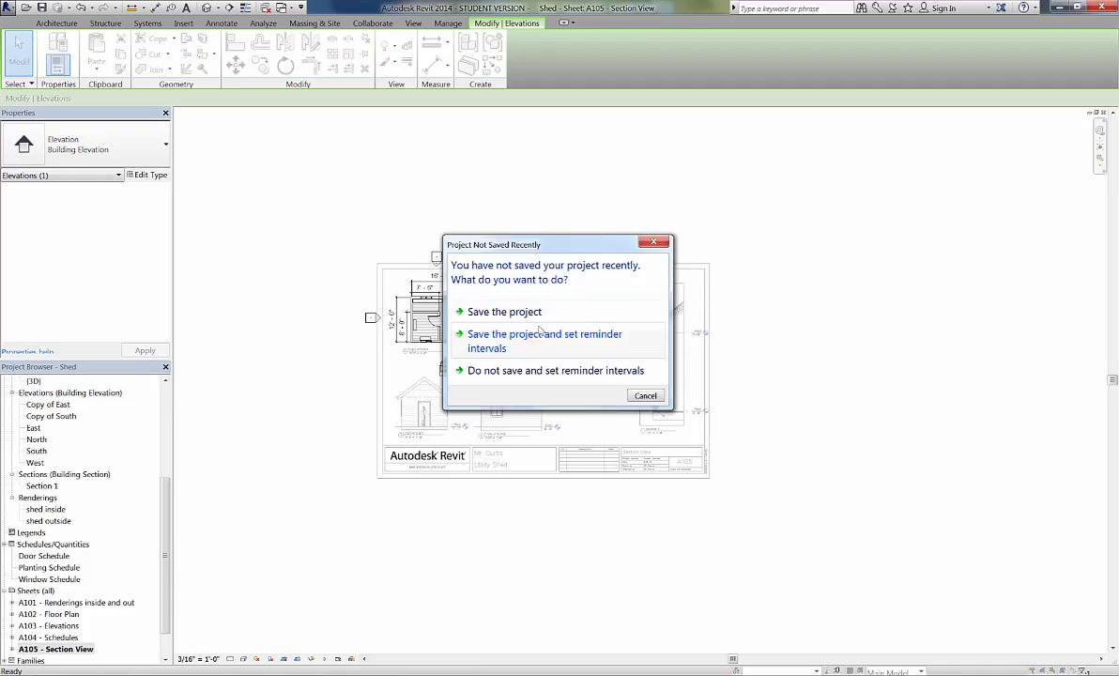
click(531, 315)
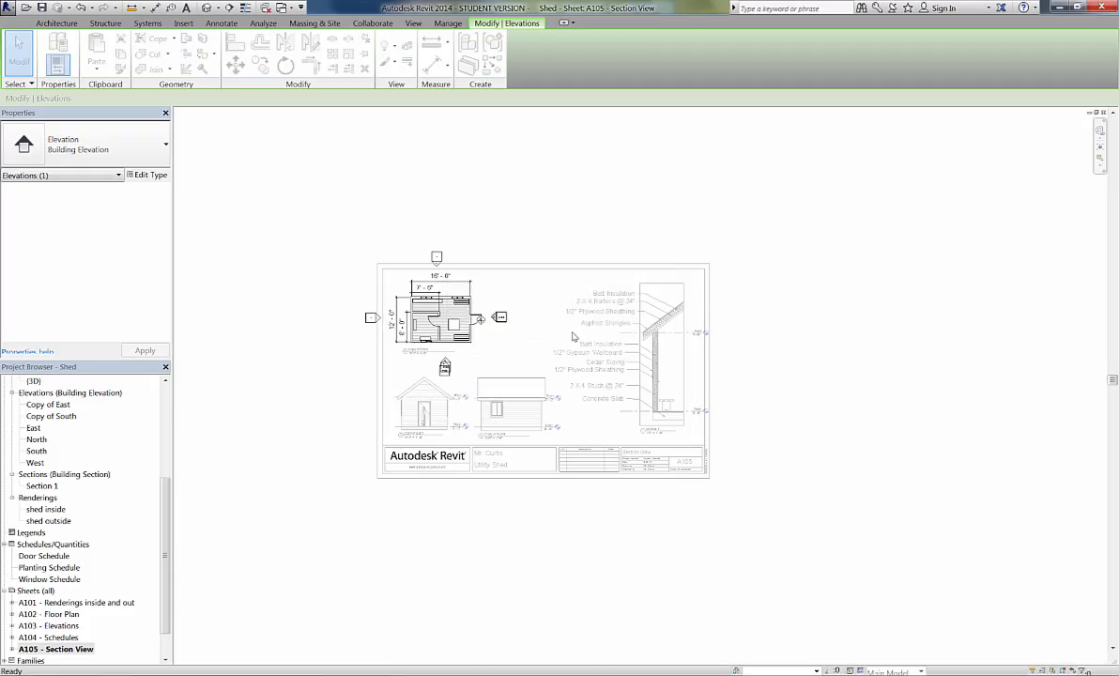
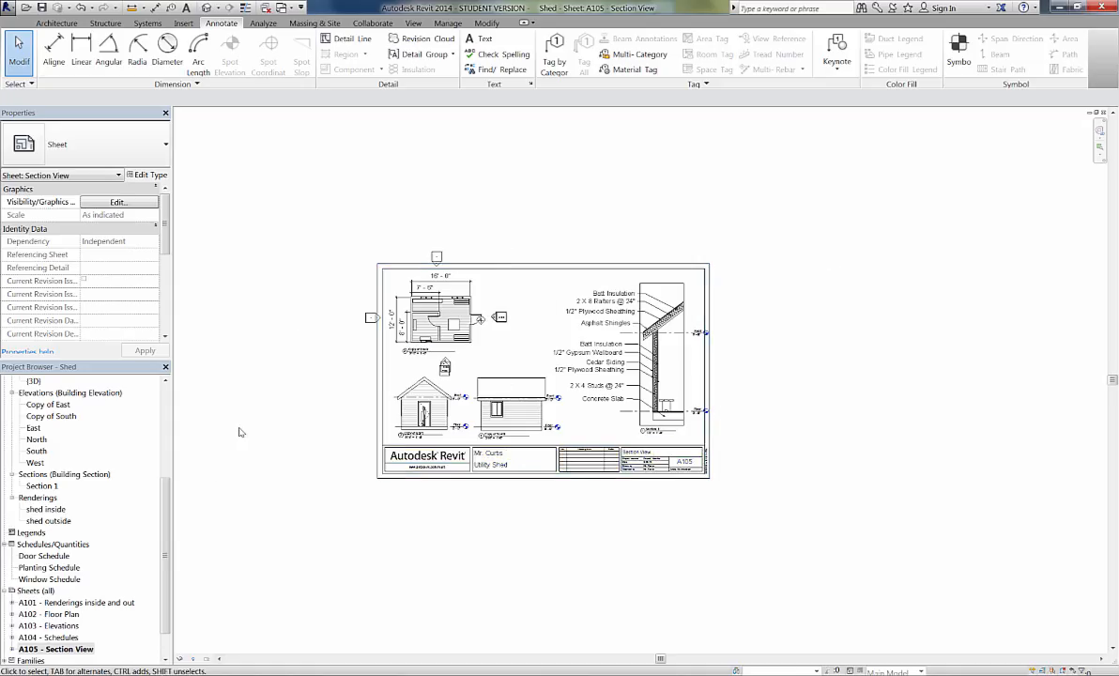
Step: Place the {3D} view on sheet A105, just above the title block border
scroll(45, 466, up, 4)
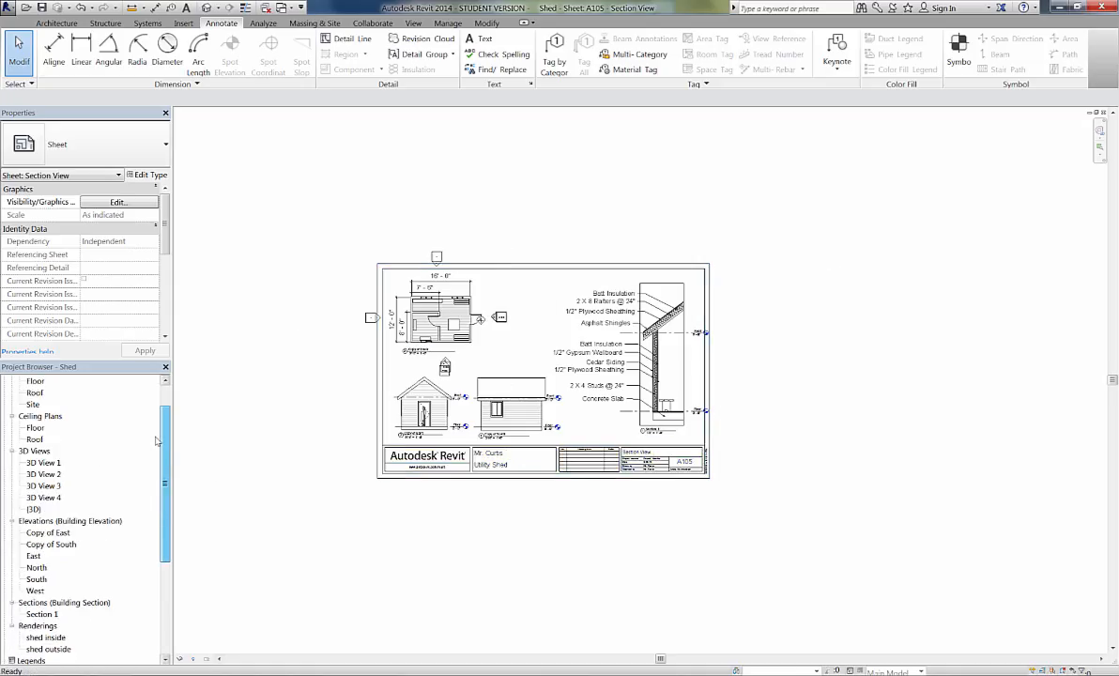
click(34, 509)
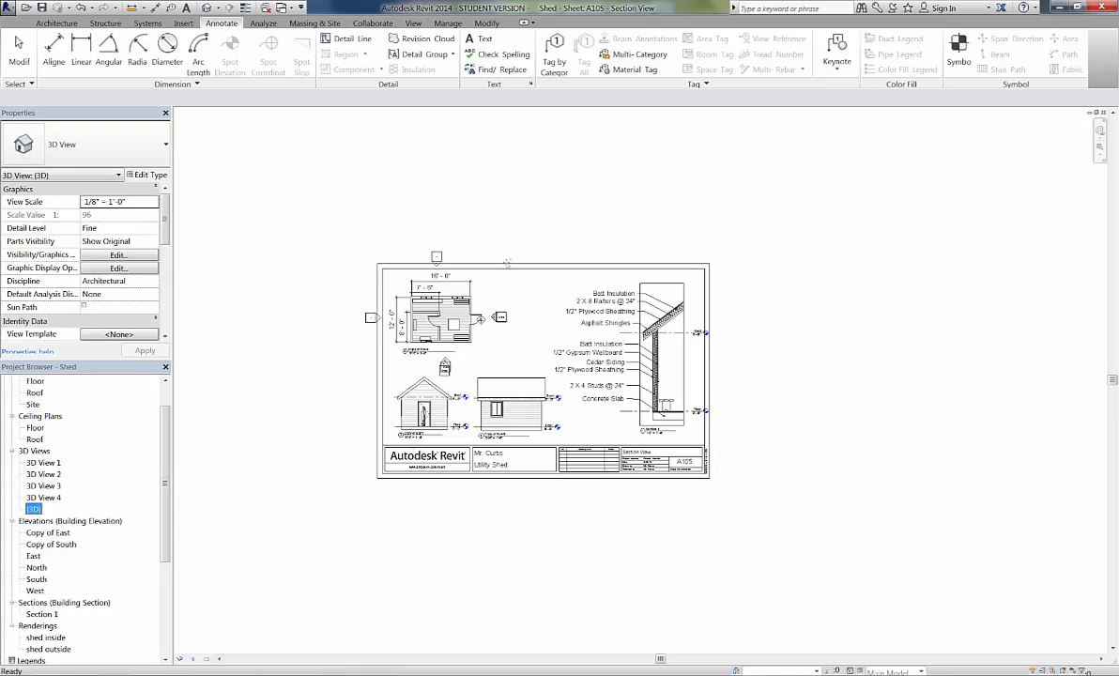
drag(524, 254, 520, 252)
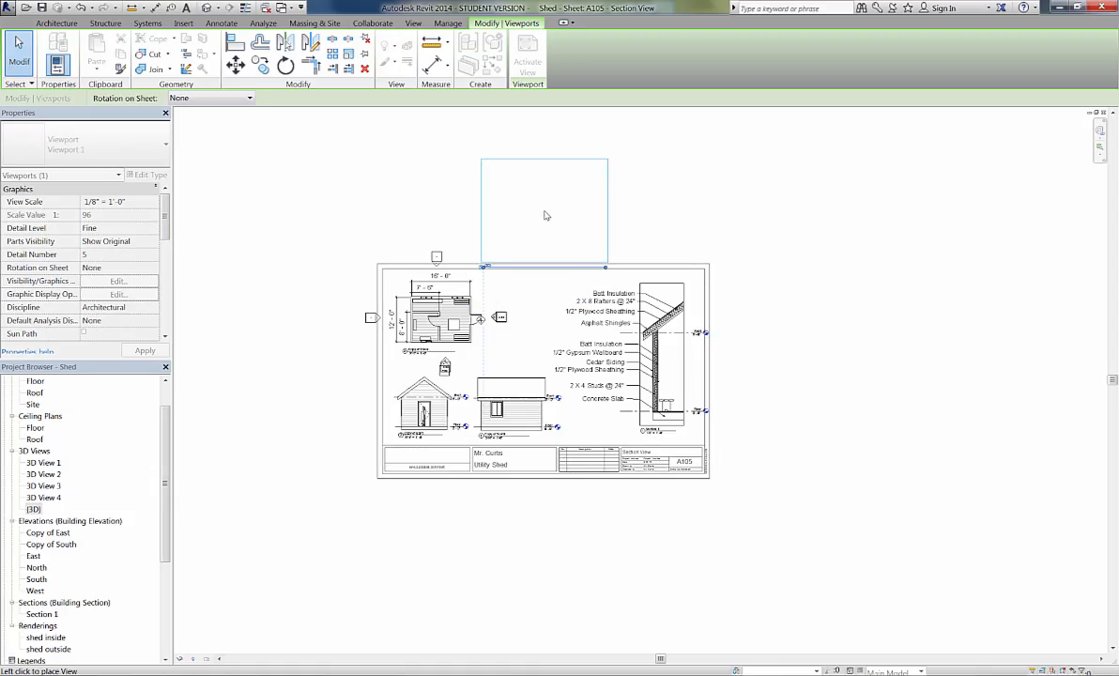
click(545, 198)
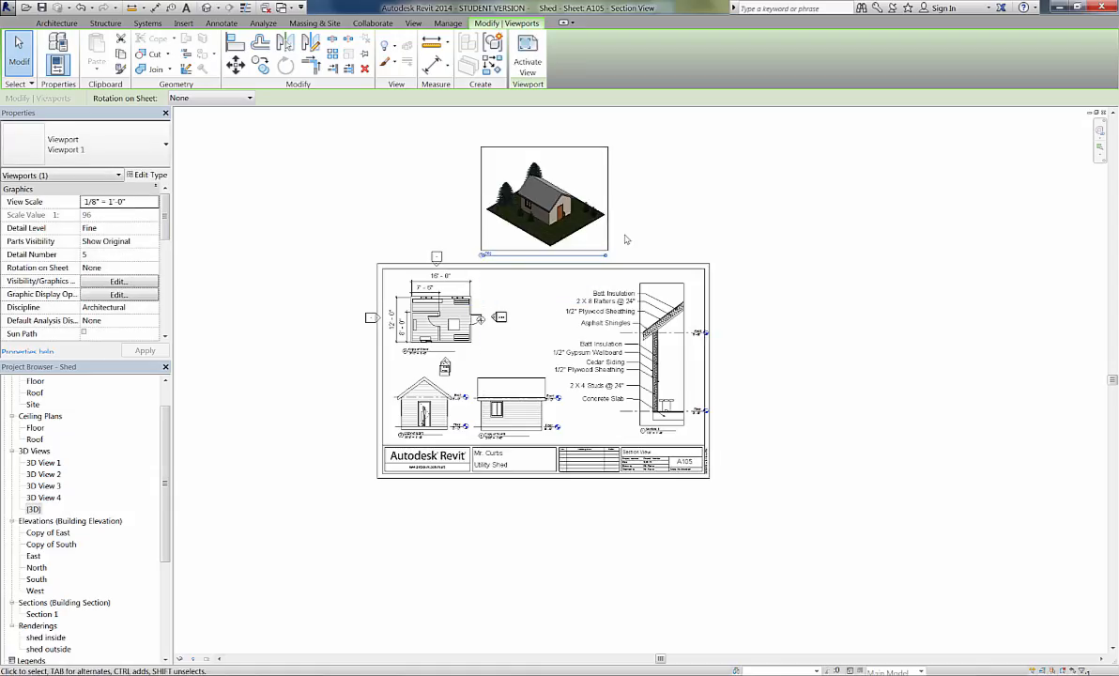
Step: Activate the {3D} view on sheet A105 and hide the grass floor element in that view
scroll(626, 240, up, 3)
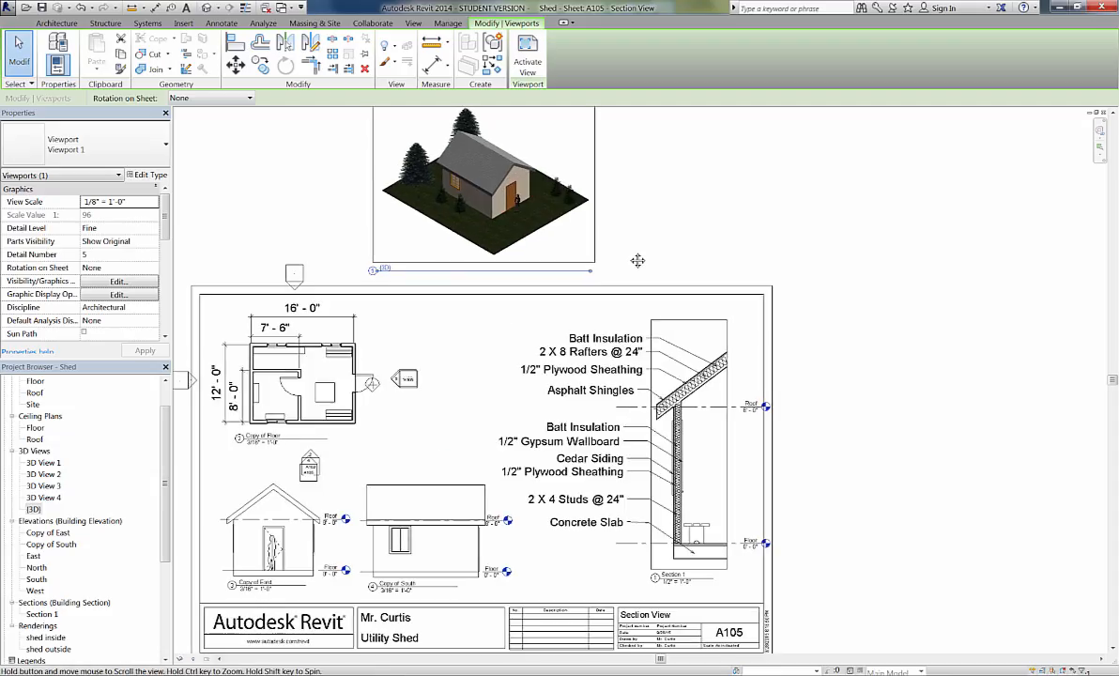
right_click(554, 219)
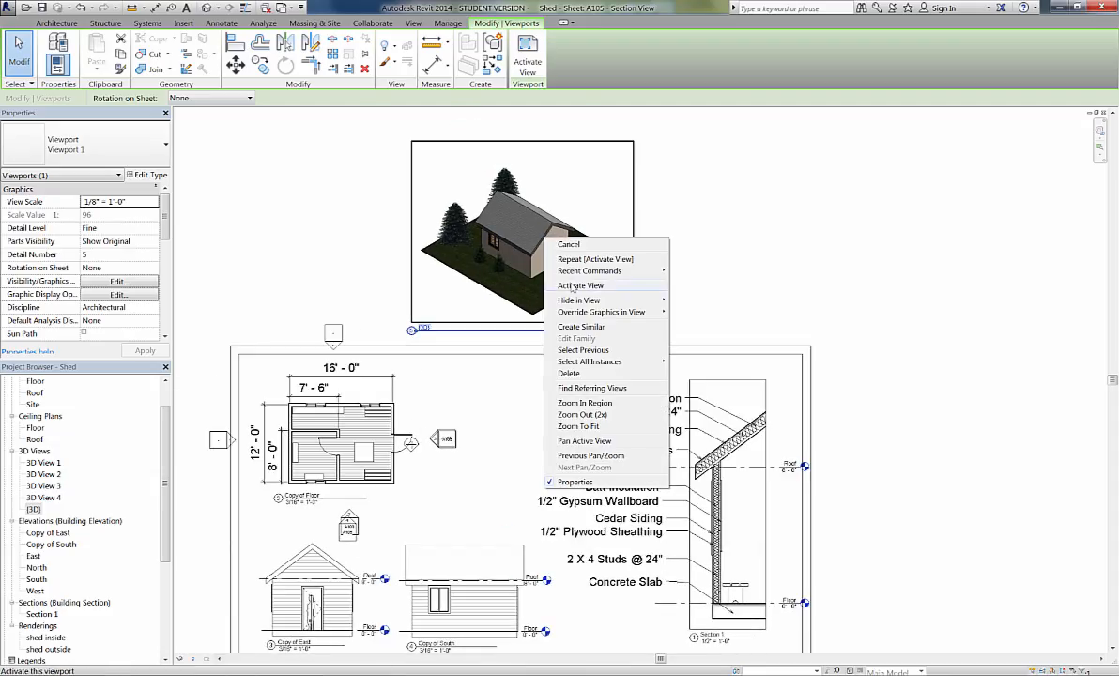
click(573, 285)
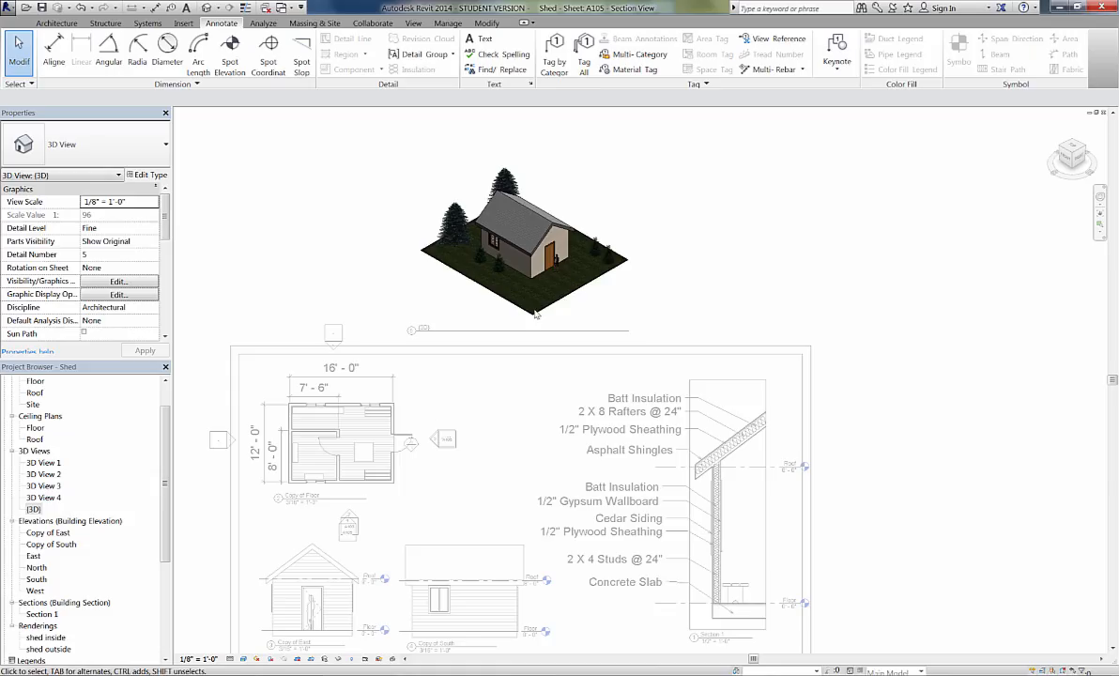
click(535, 318)
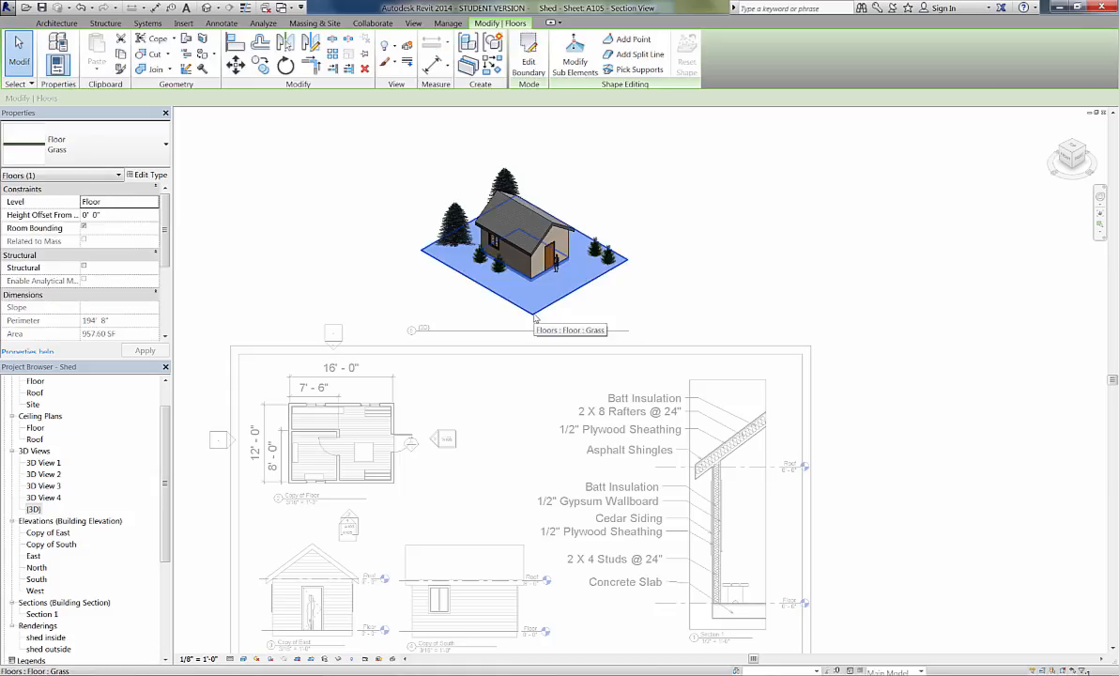
right_click(536, 315)
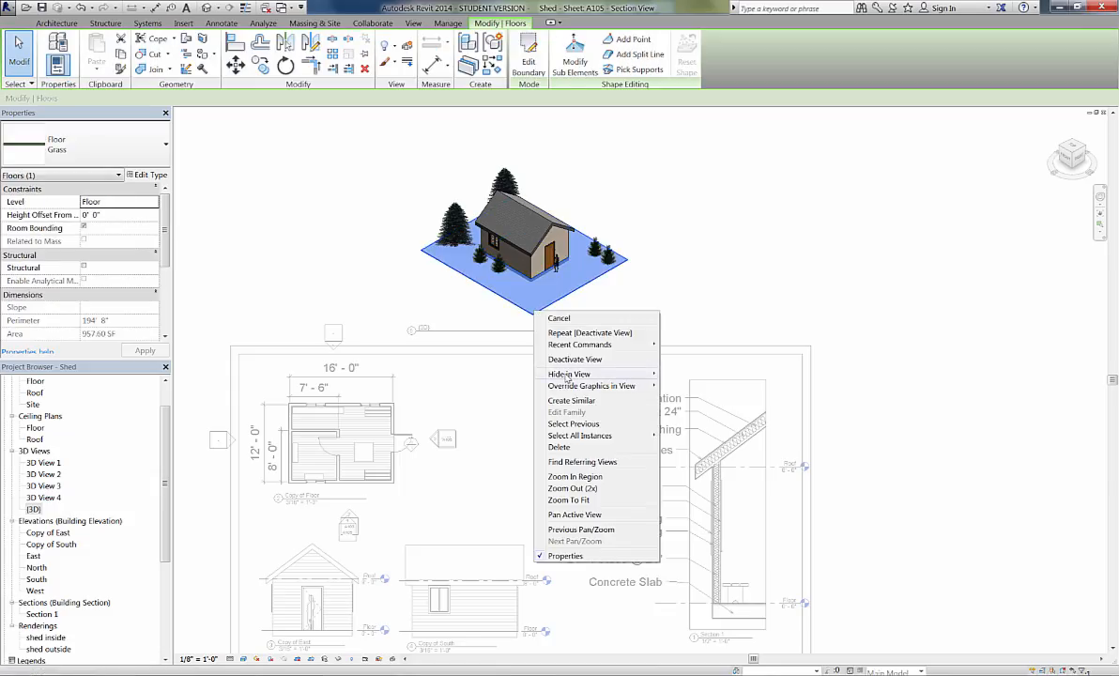
mouse_move(610, 374)
click(686, 373)
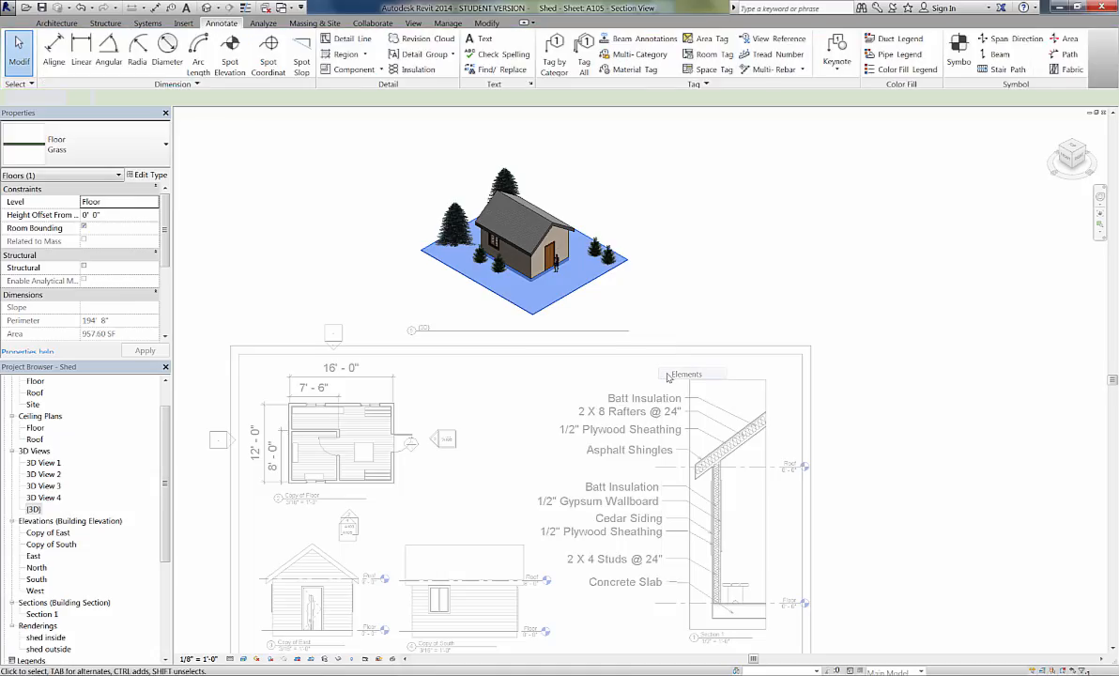
Step: Hide the entire planting category in the active {3D} view, starting from one of the shrubs beside the shed
click(597, 250)
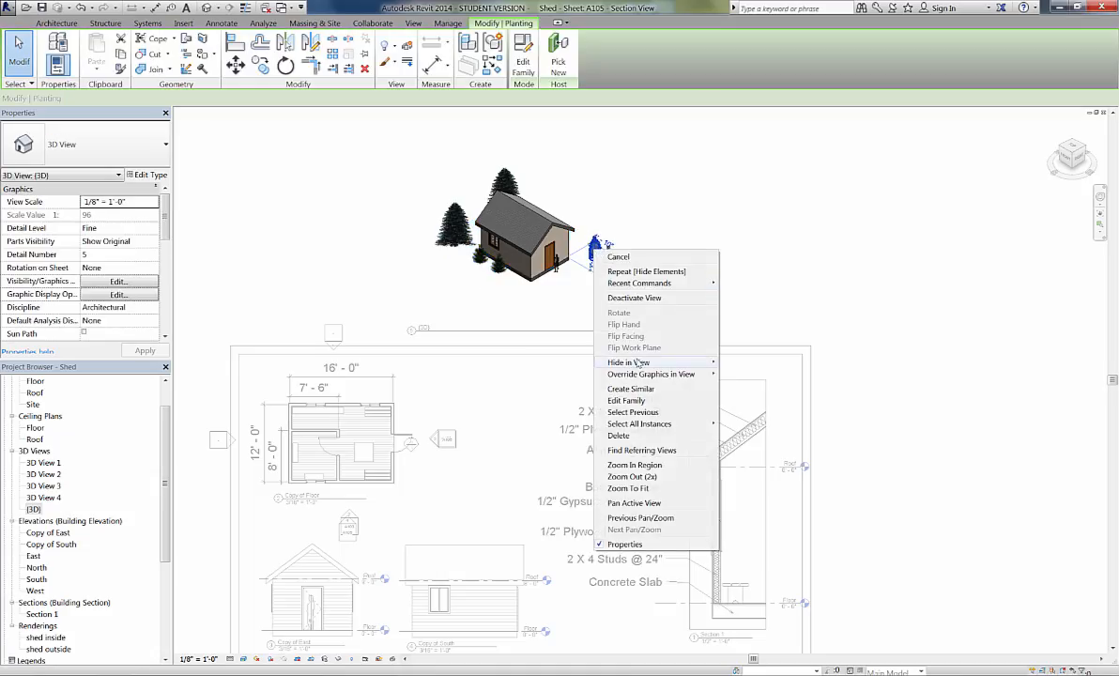
mouse_move(657, 363)
click(743, 375)
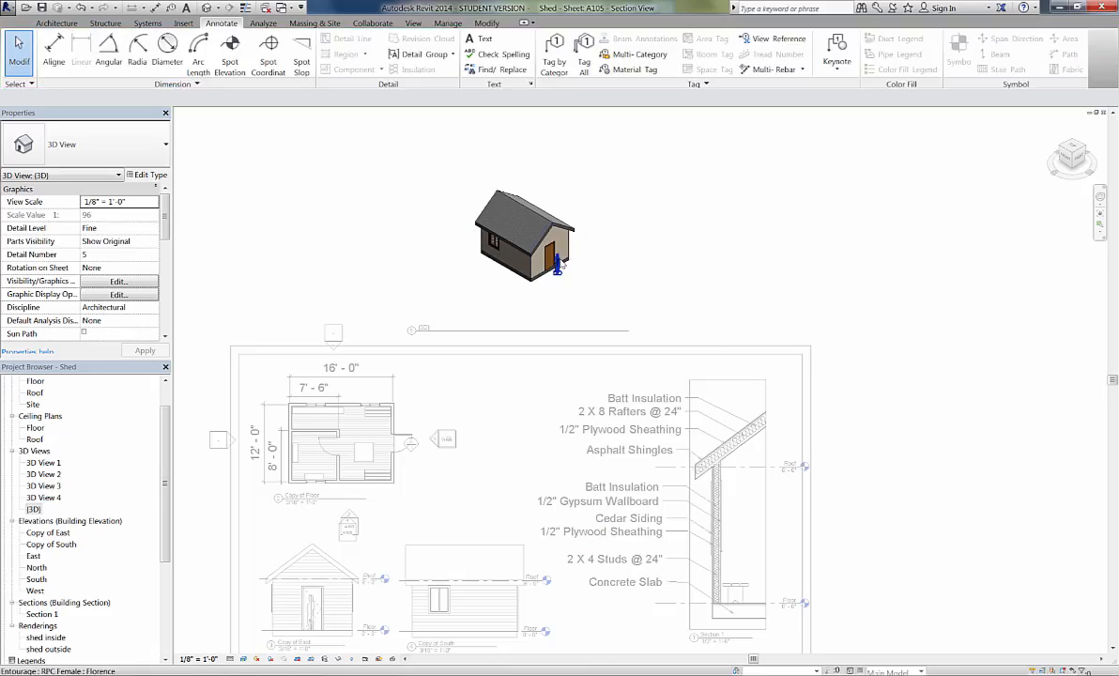
Step: Hide the person element by the shed's door and deactivate the {3D} view
right_click(559, 265)
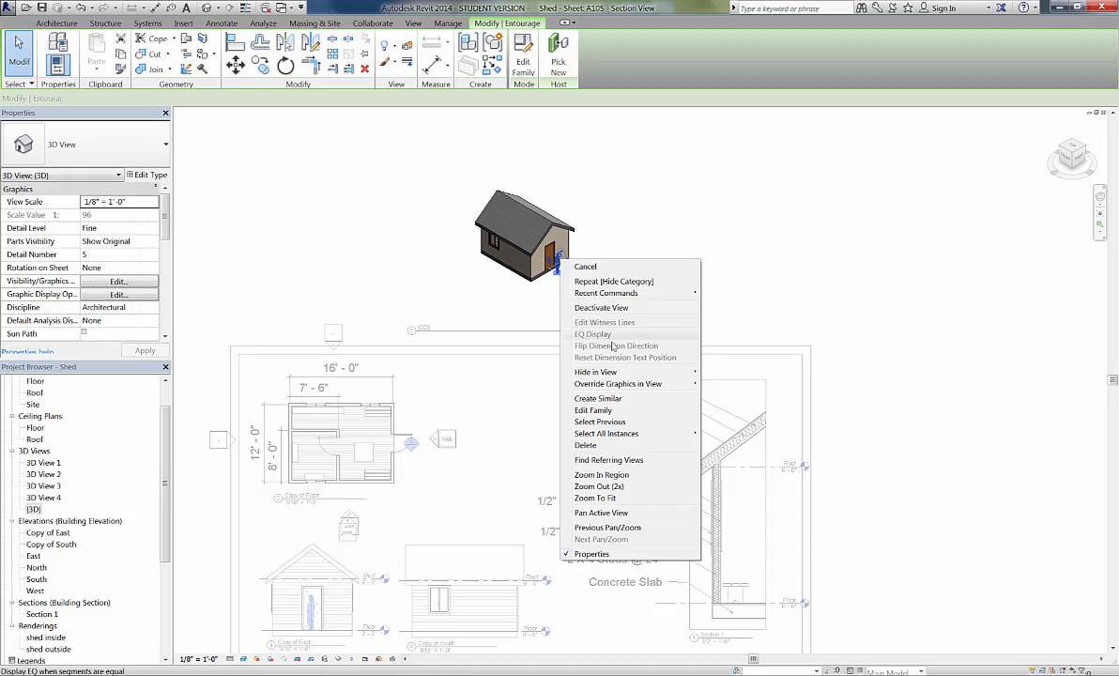
mouse_move(616, 373)
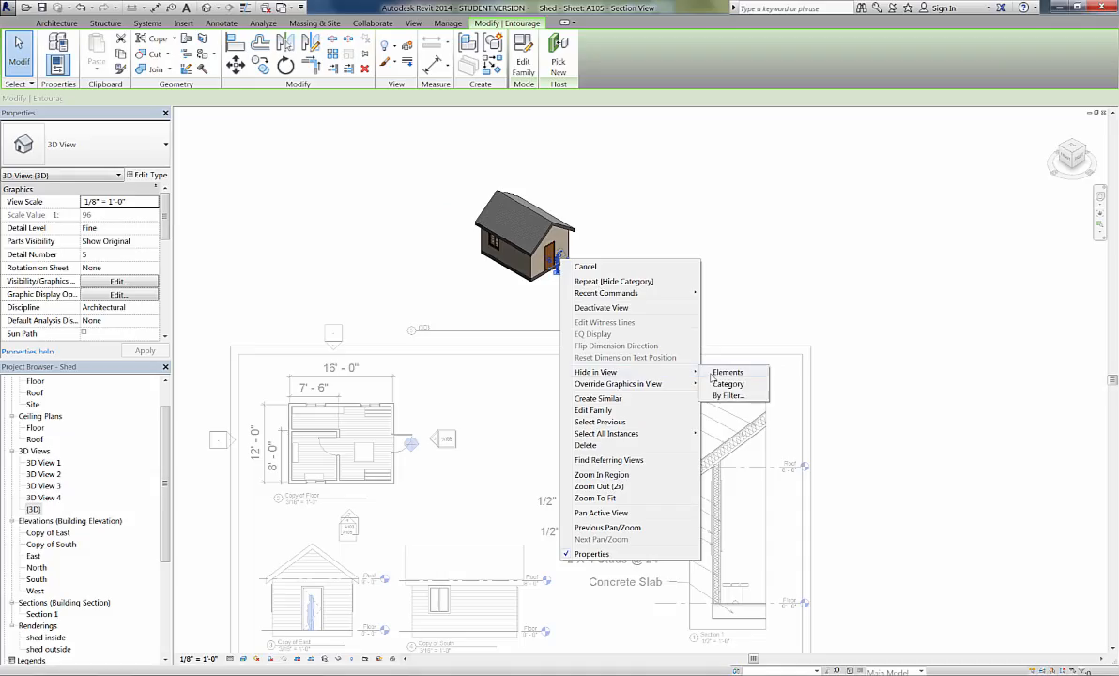
click(711, 376)
right_click(617, 244)
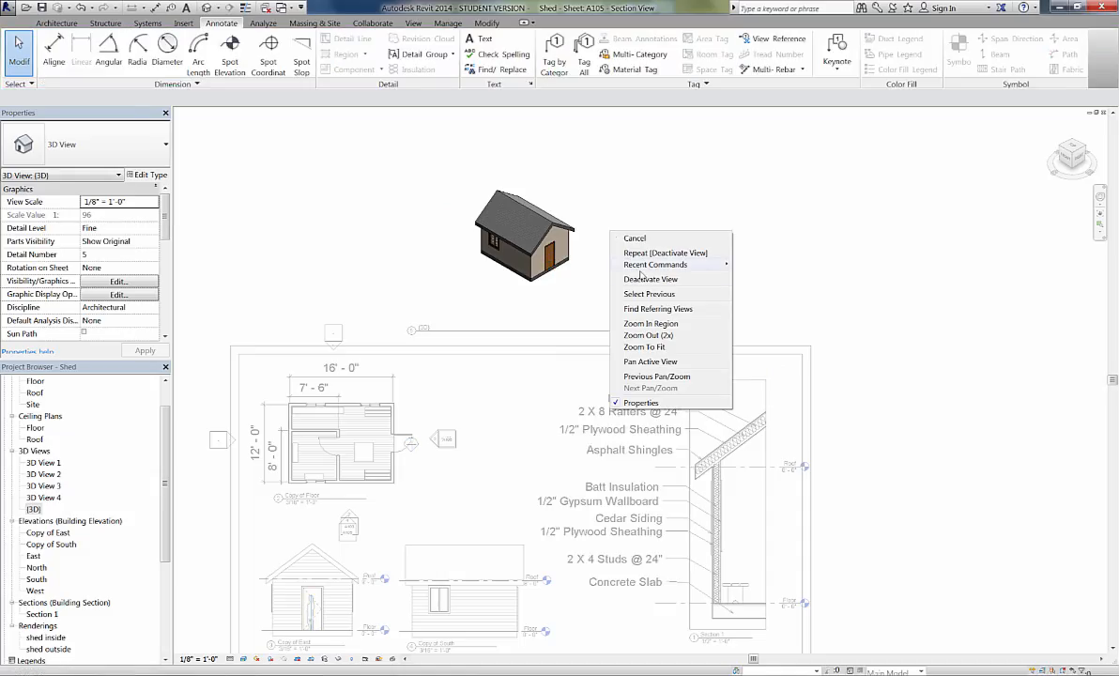
click(643, 278)
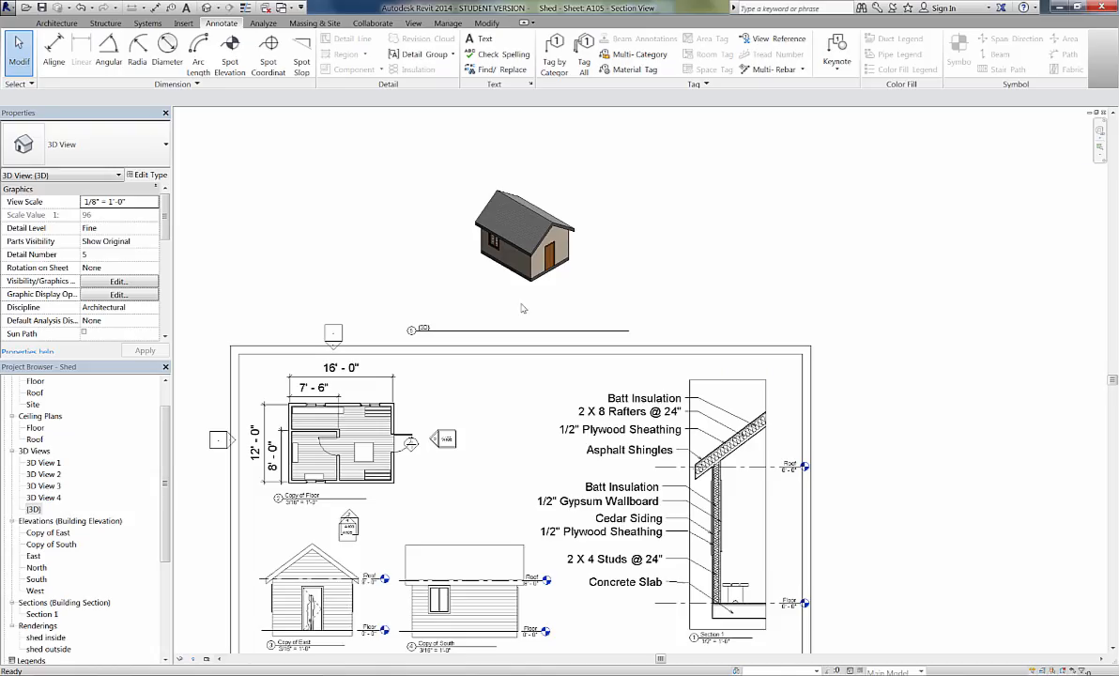
Step: Align and shorten the {3D} view's title line beneath the shed, and move the viewport onto the sheet between the floor plan and wall section
click(458, 327)
drag(458, 326, 519, 291)
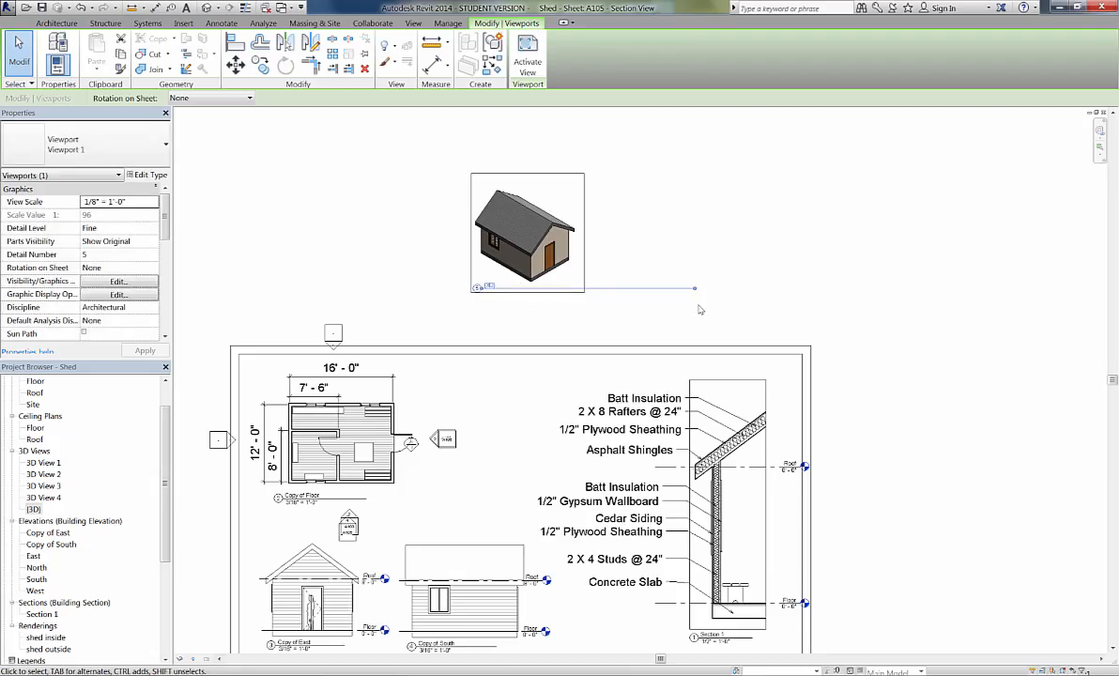
drag(696, 288, 557, 287)
click(606, 228)
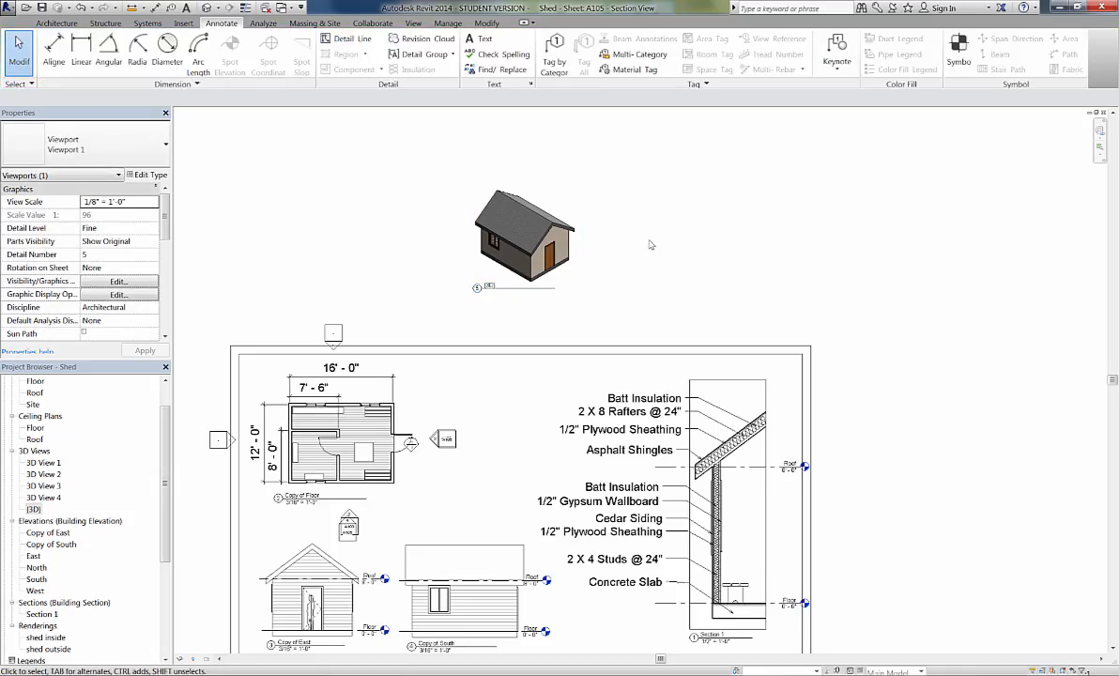
click(551, 239)
drag(551, 238, 516, 425)
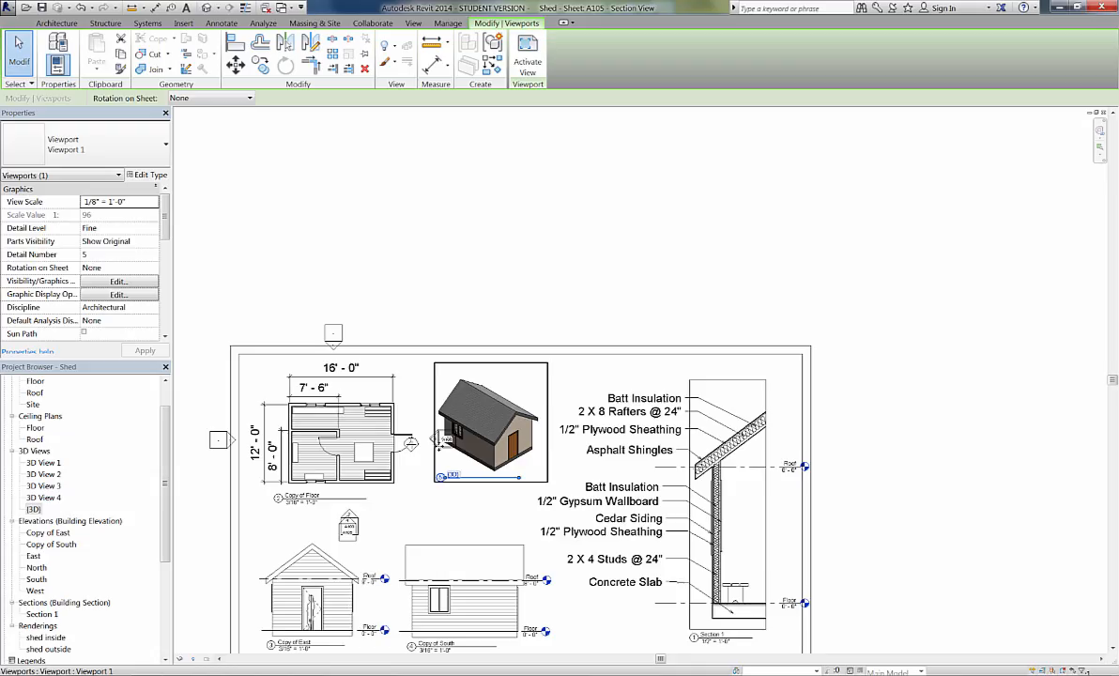
Step: In the activated Copy of Floor view, move the east elevation marker off the 3D image to above the sheet border, and deactivate the view
right_click(409, 404)
click(439, 450)
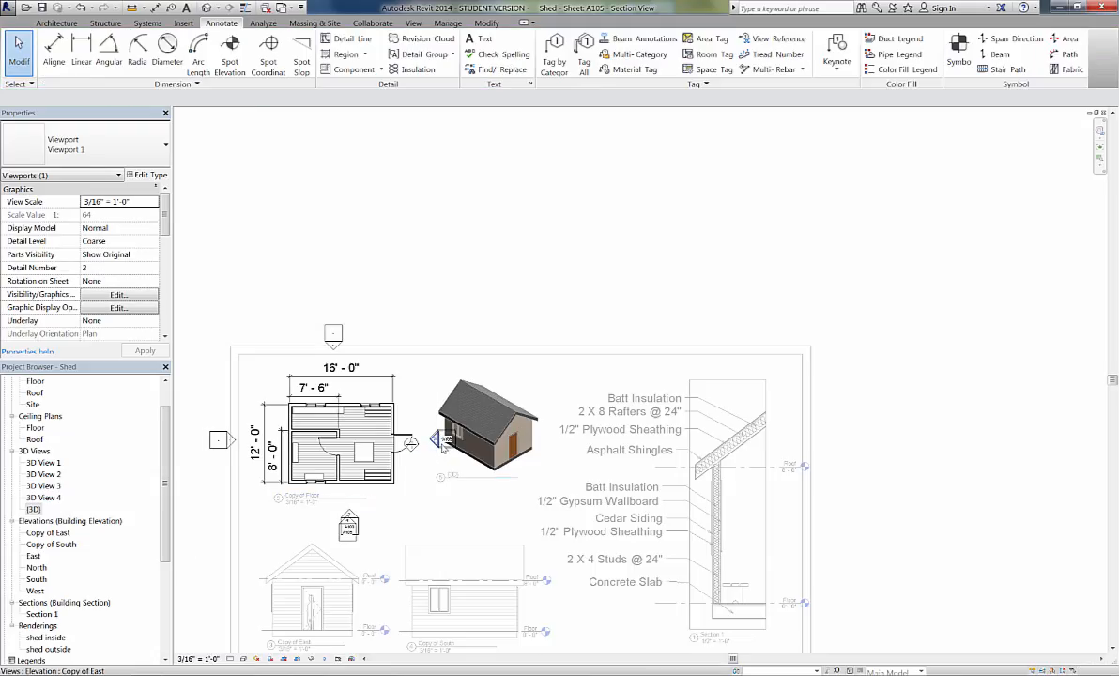
click(433, 374)
drag(431, 366, 437, 314)
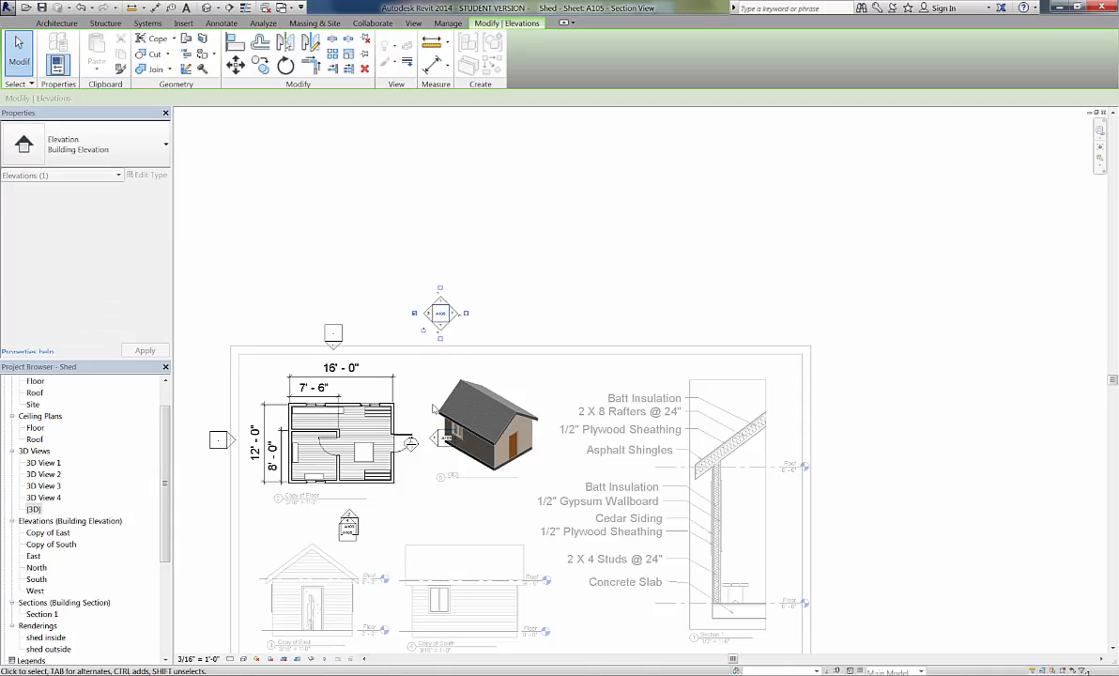
click(437, 315)
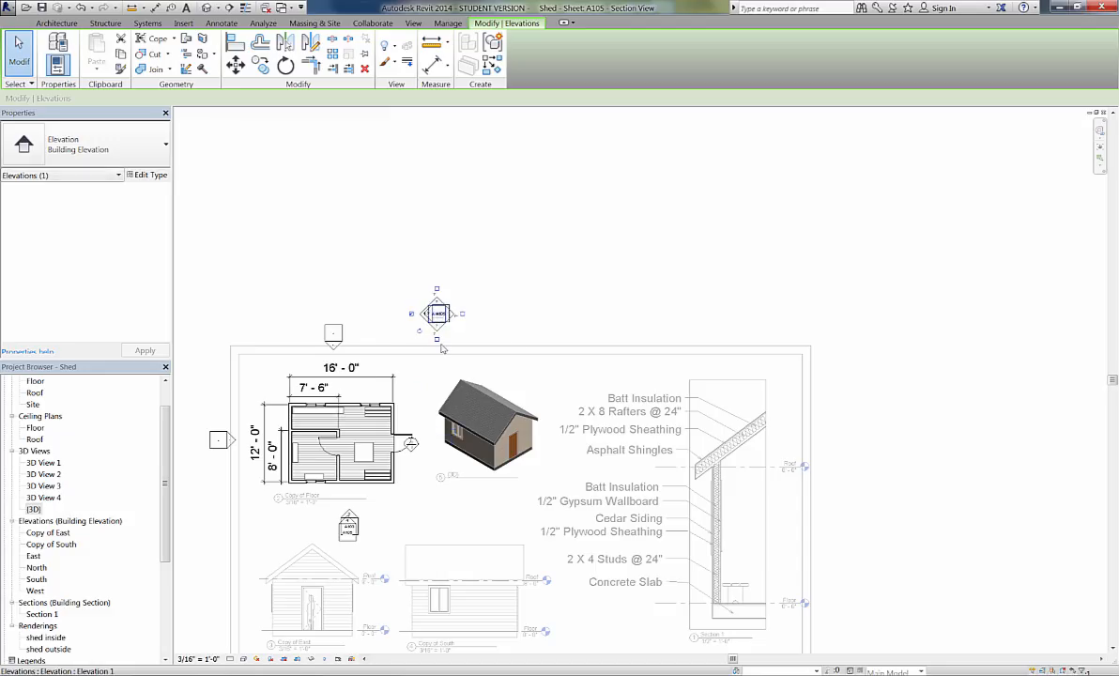
right_click(513, 290)
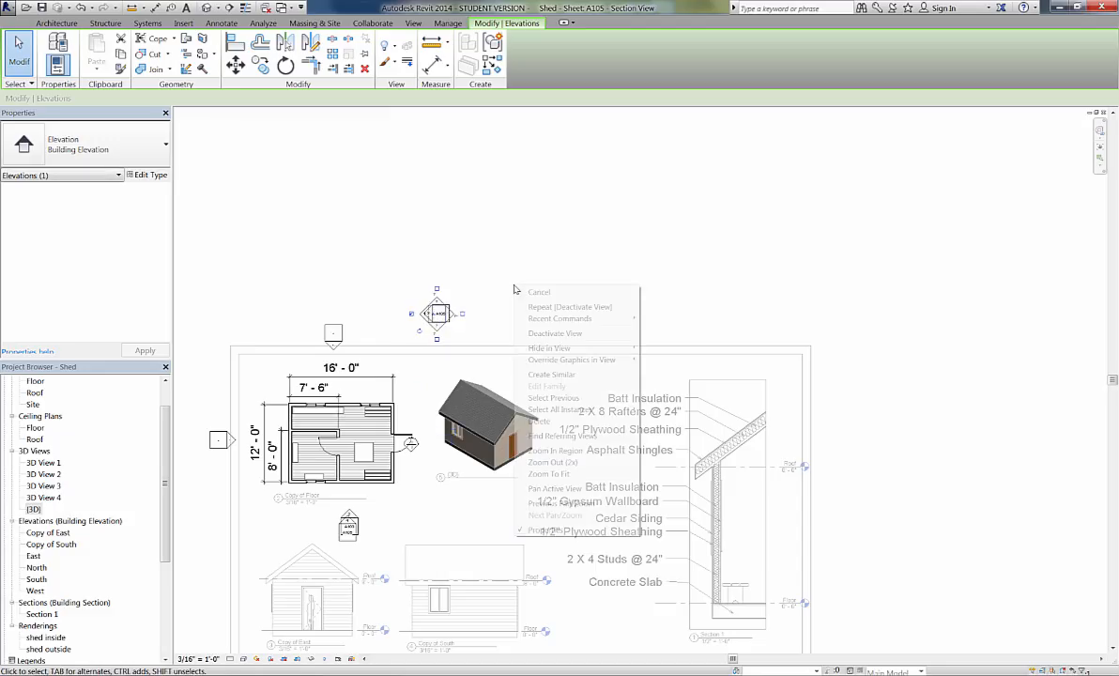
click(554, 333)
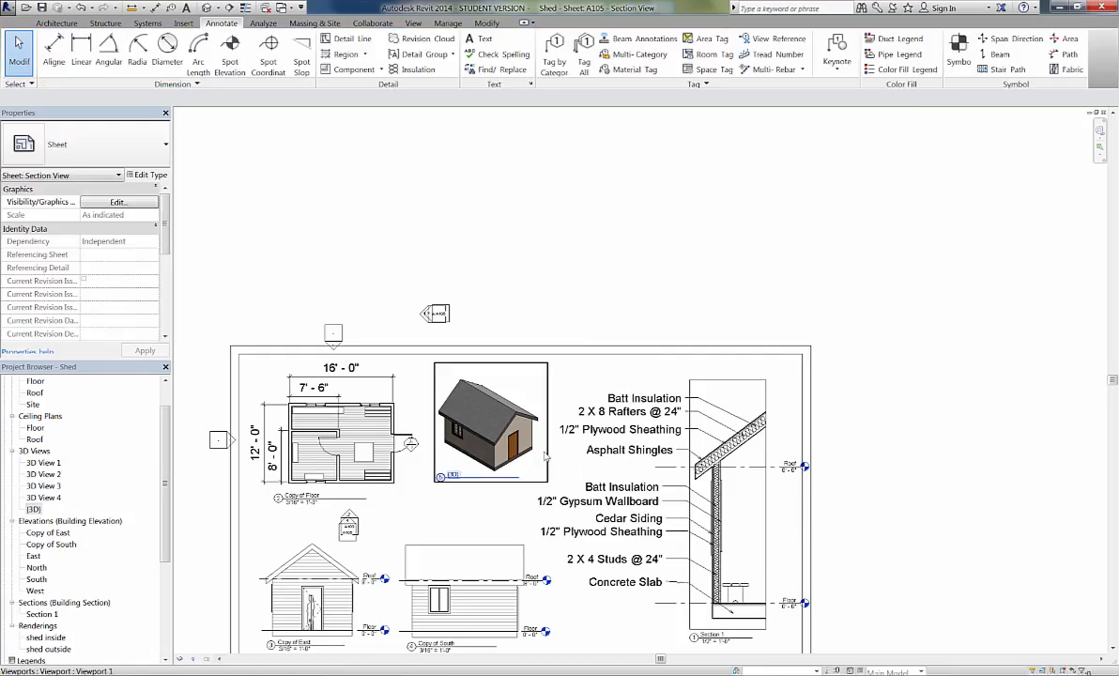
Step: Reactivate the Copy of Floor view and move the south, west and north elevation markers clear of the sheet border
middle_drag(553, 446, 545, 327)
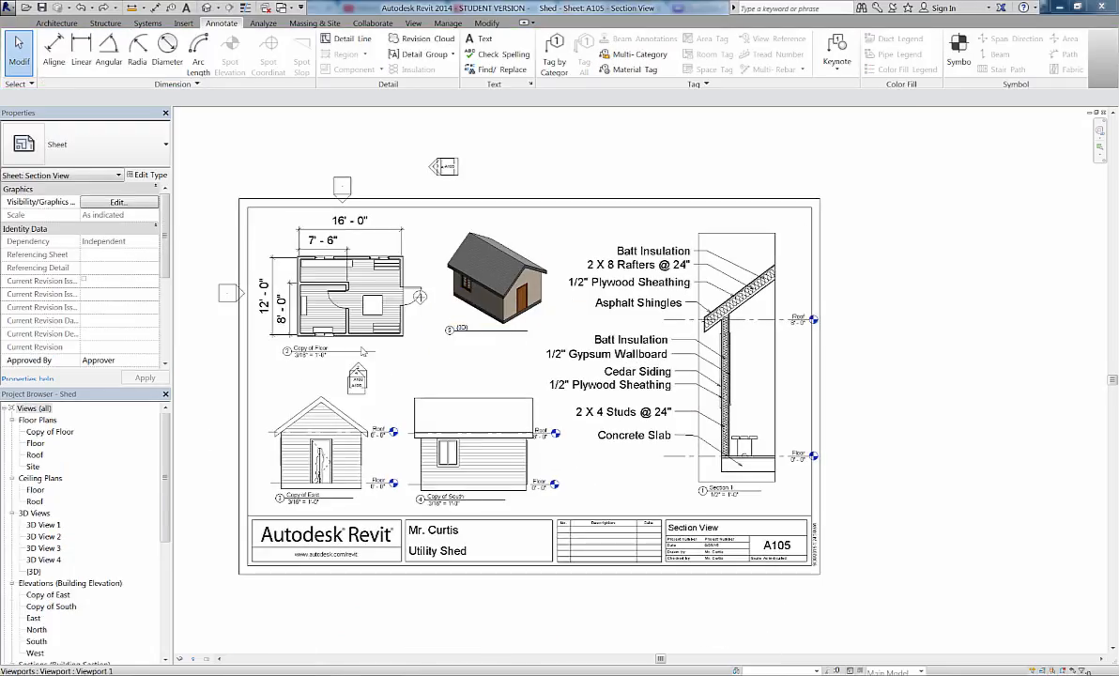
right_click(389, 351)
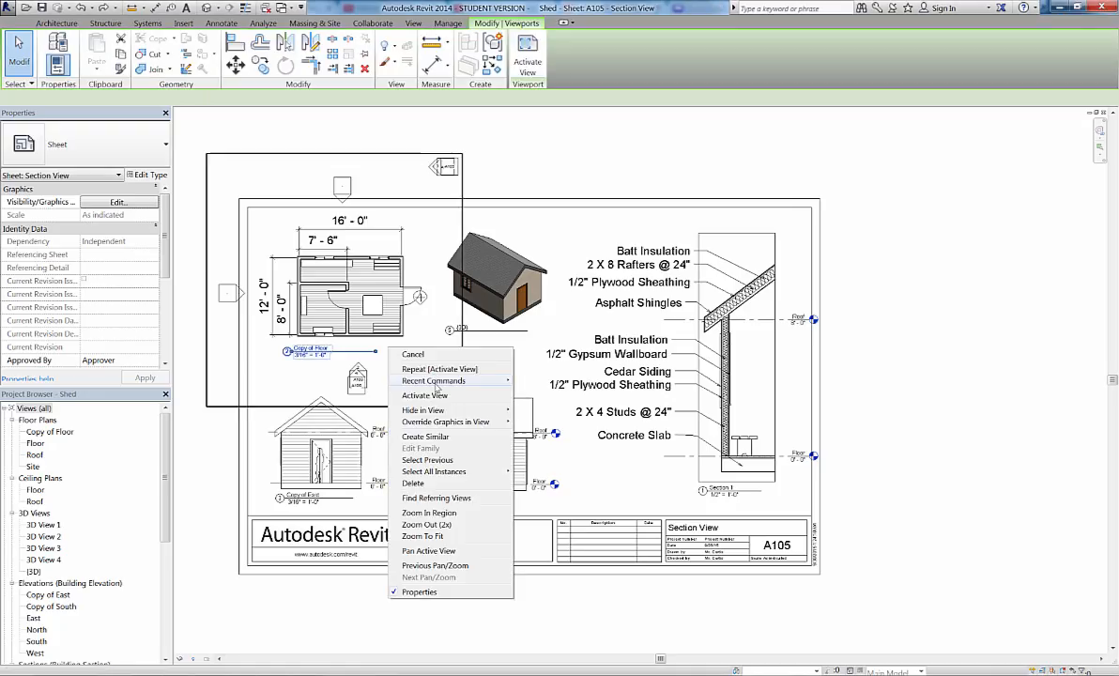
click(436, 396)
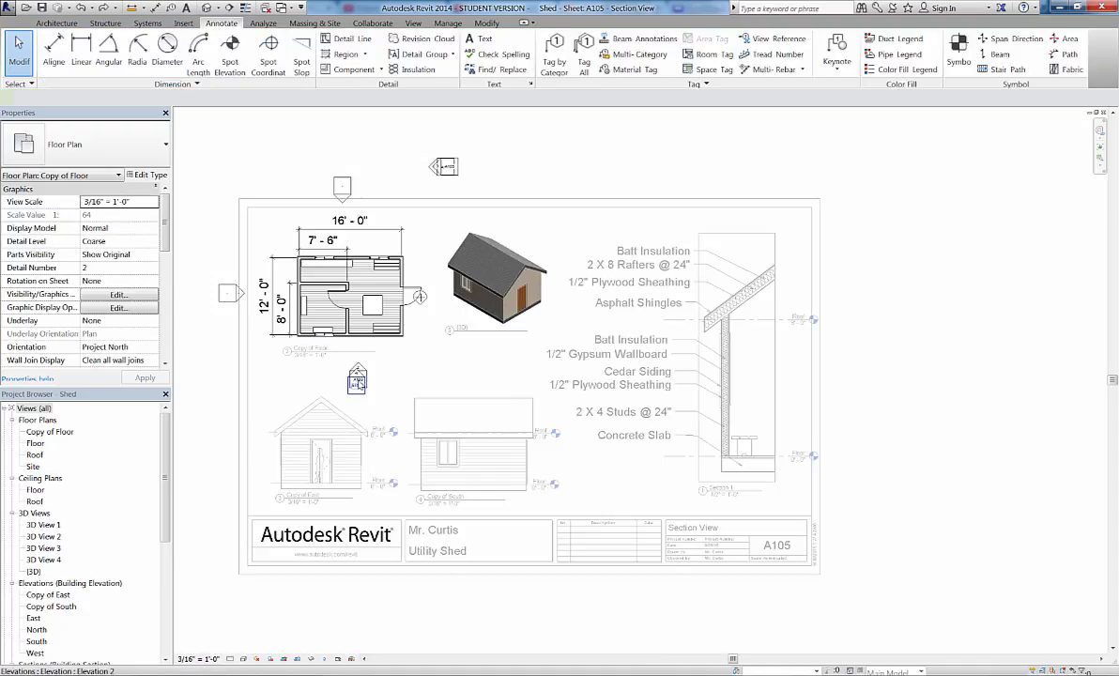
click(260, 379)
drag(260, 379, 164, 374)
drag(354, 381, 213, 377)
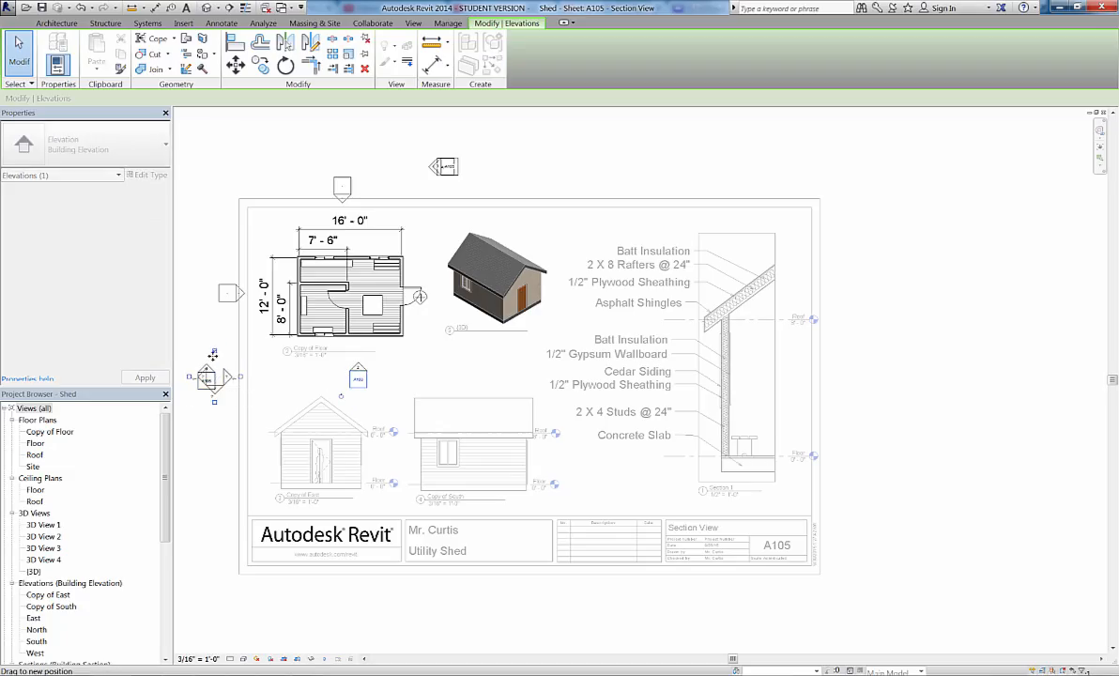
click(220, 291)
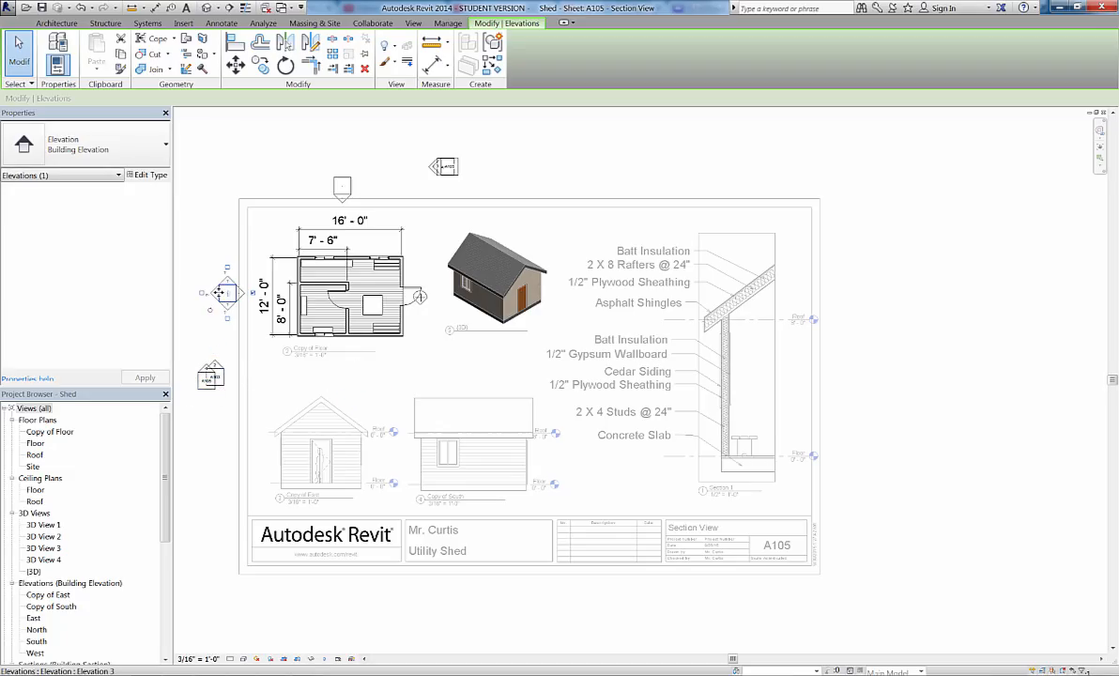
click(343, 183)
drag(342, 178, 343, 169)
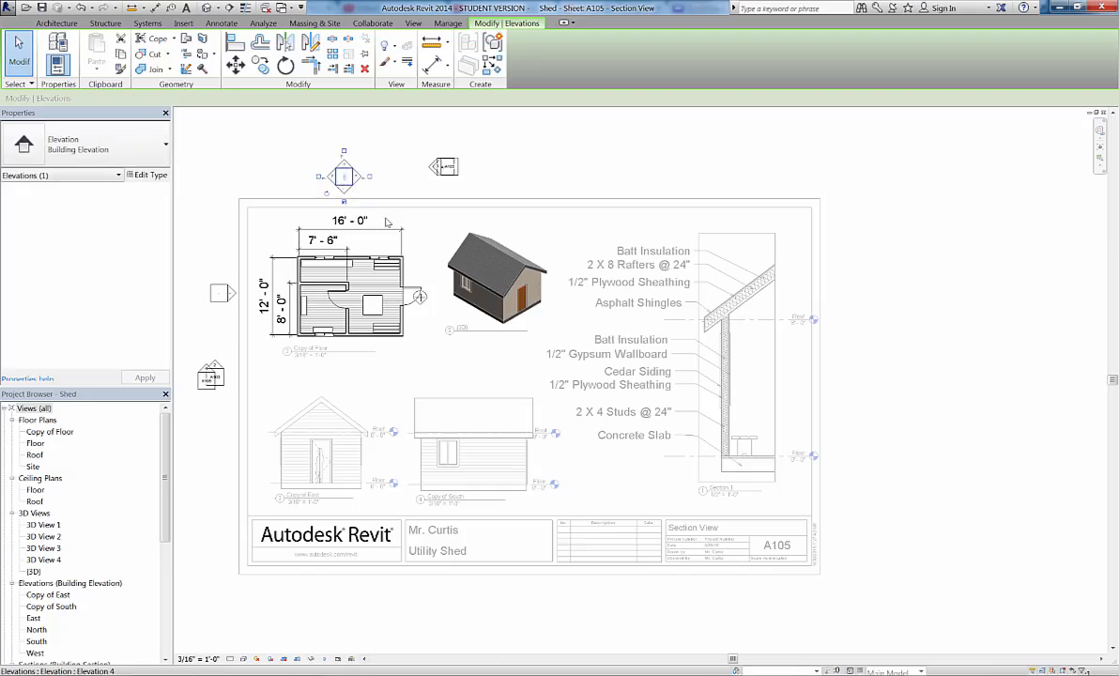
Step: Deactivate the Copy of Floor view and save the project
right_click(429, 223)
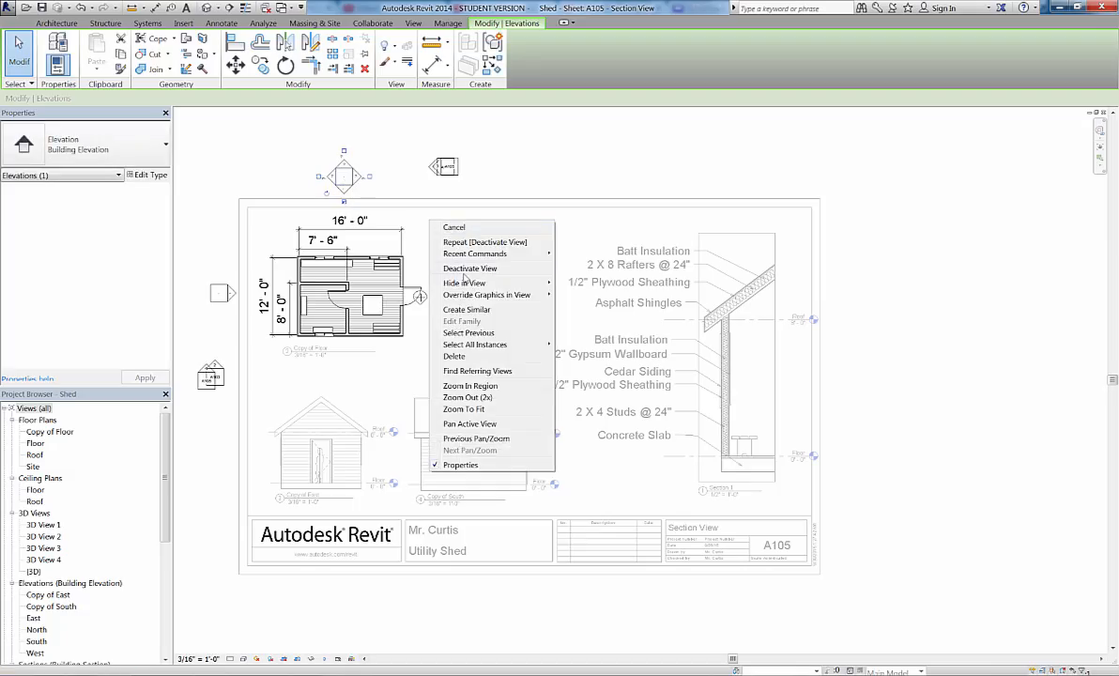
click(469, 269)
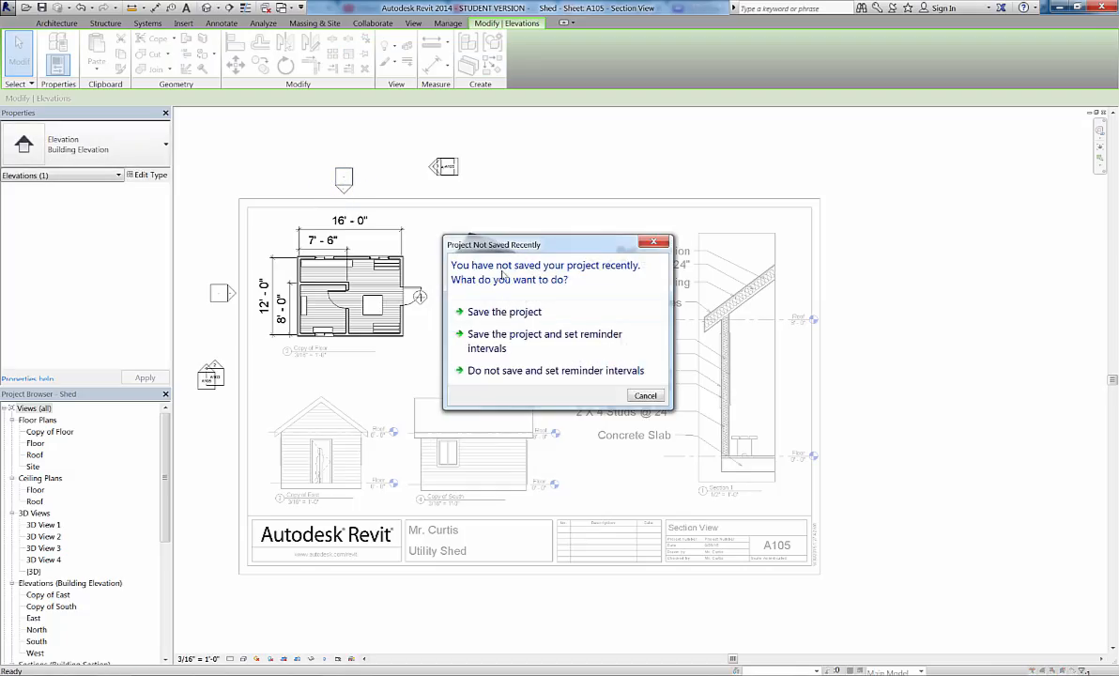
click(529, 316)
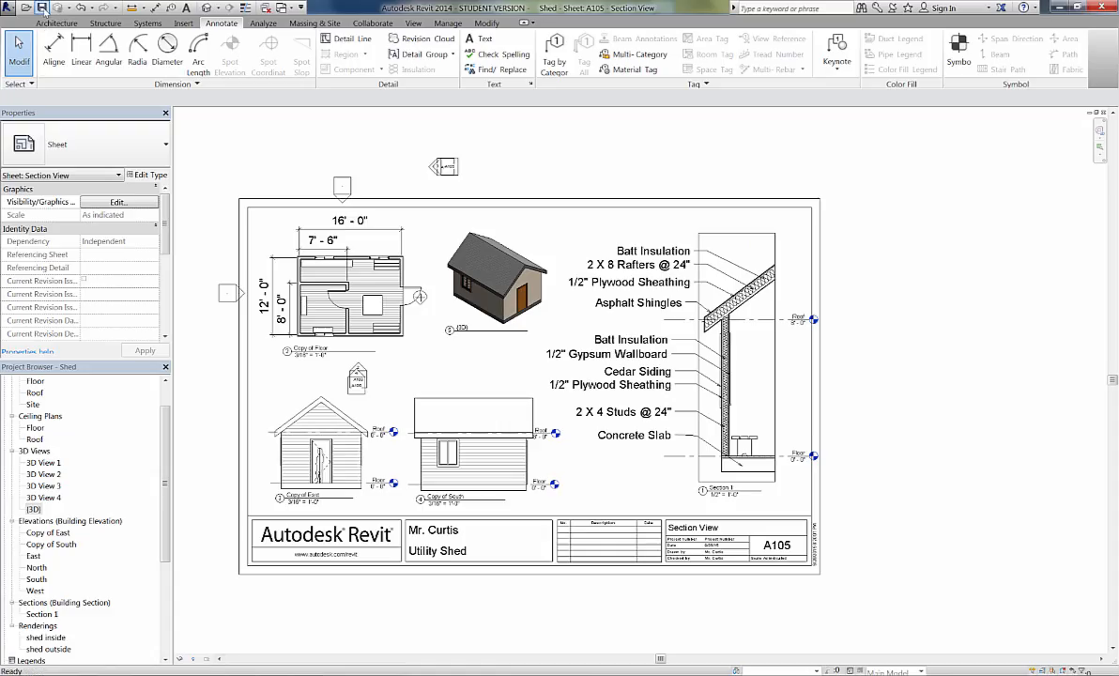
Step: Print the current window with the PDF995 printer and save it as "shed section view" PDF in the Documents library
click(8, 8)
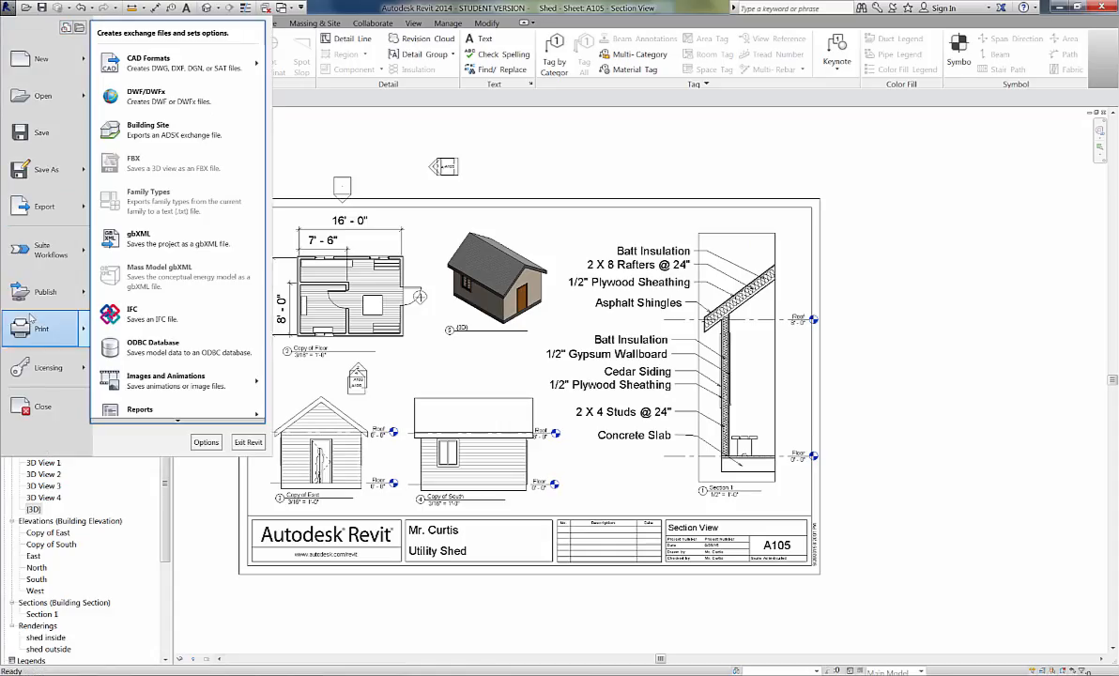
click(41, 329)
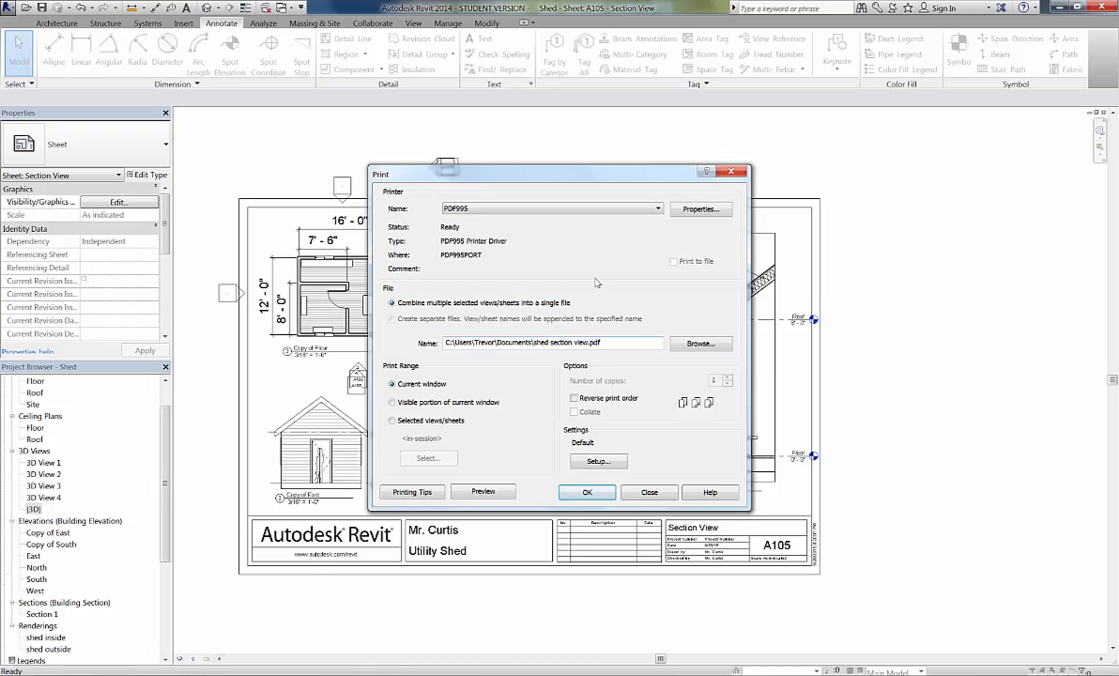
click(574, 498)
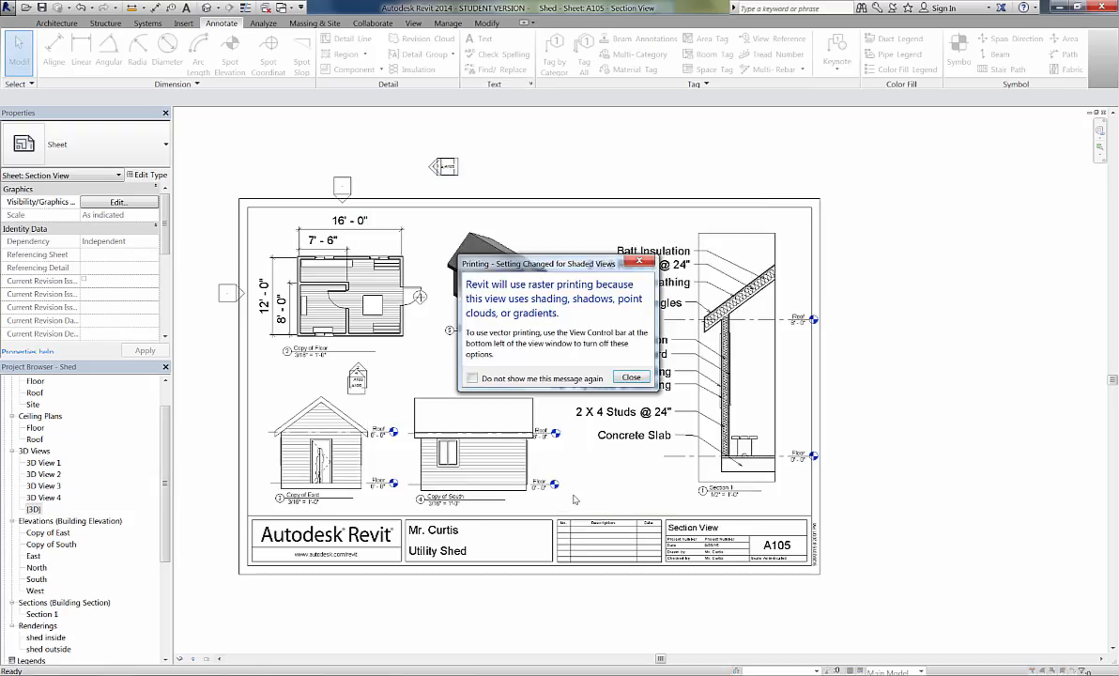
click(631, 378)
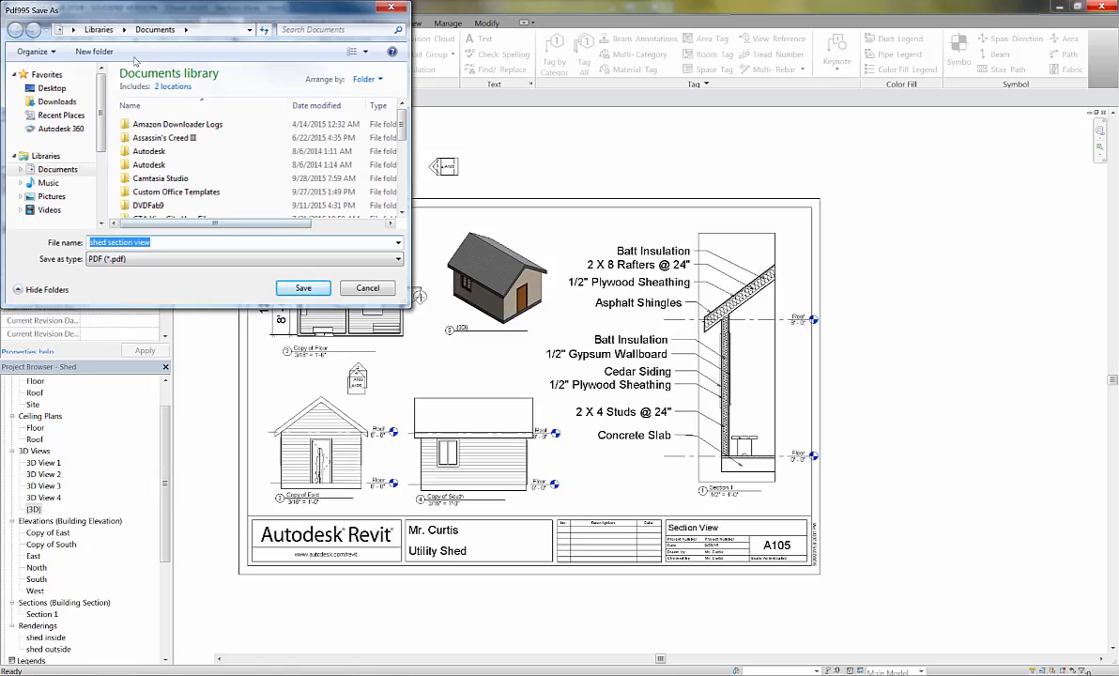
click(315, 289)
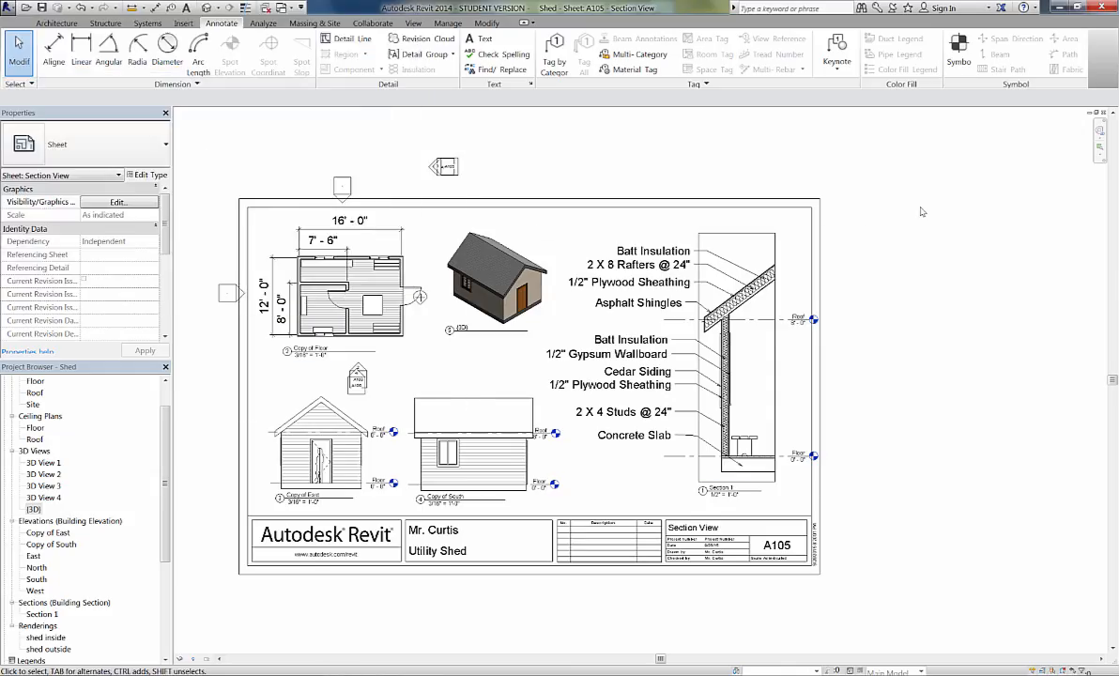